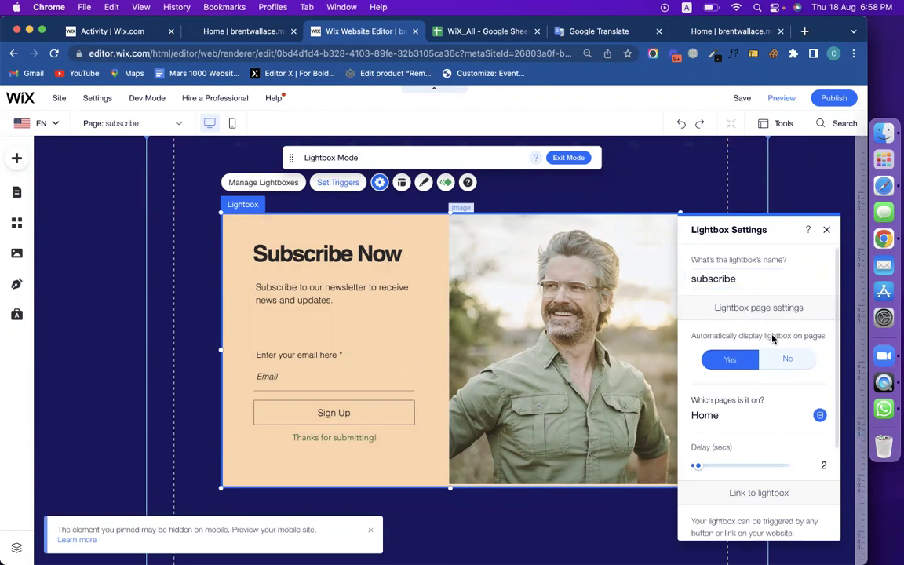
Keep the subscribe lightbox showing automatically on Home, close its settings, and publish the site.
left_click(732, 367)
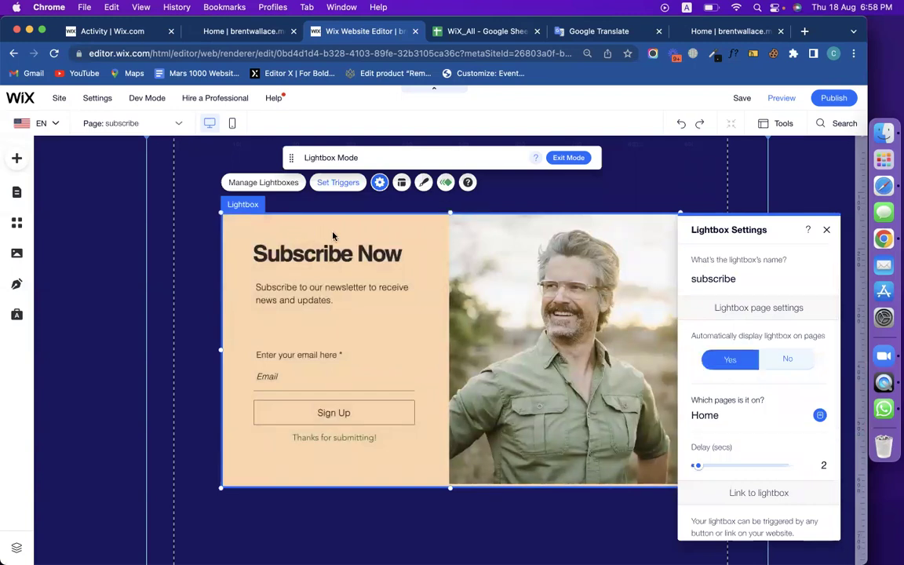
scroll(777, 393, "down", 3)
scroll(777, 393, "up", 3)
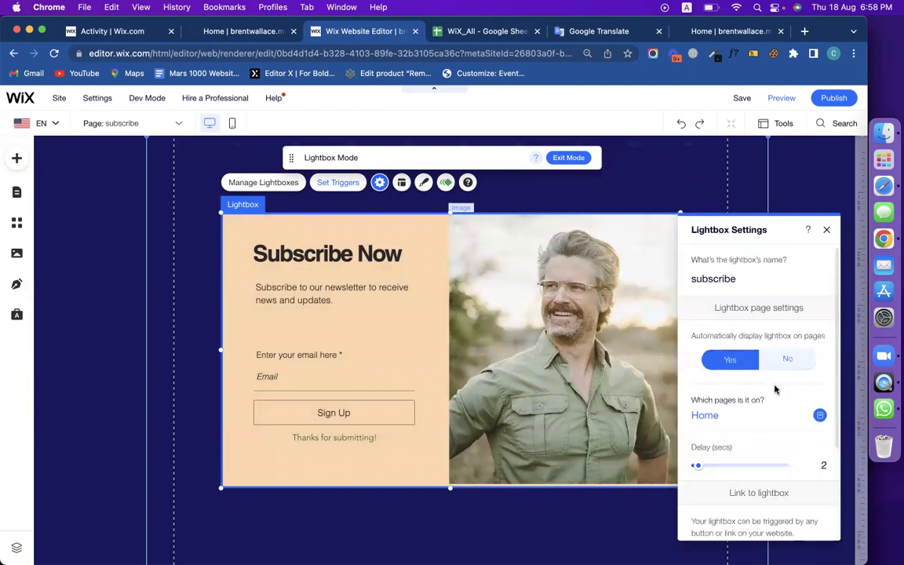
left_click(266, 183)
left_click(395, 269)
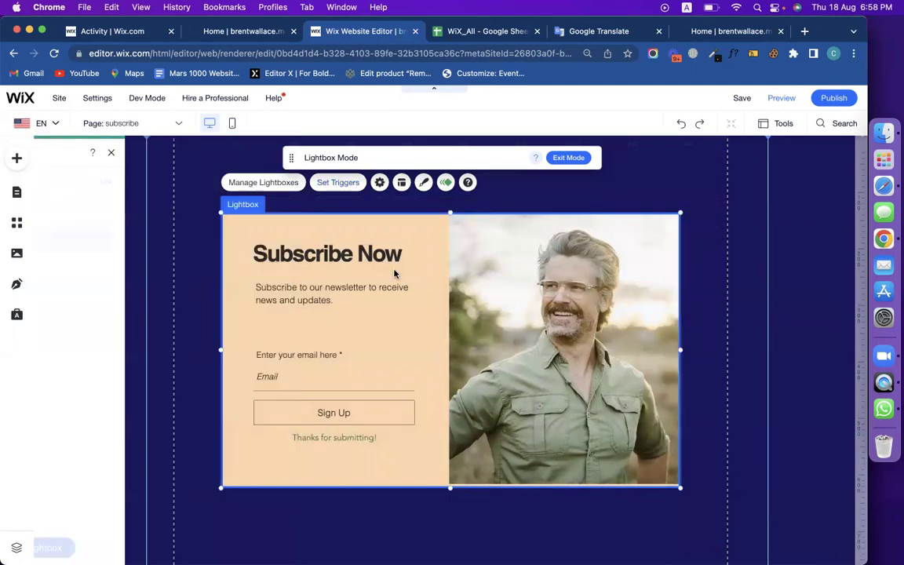
left_click(837, 100)
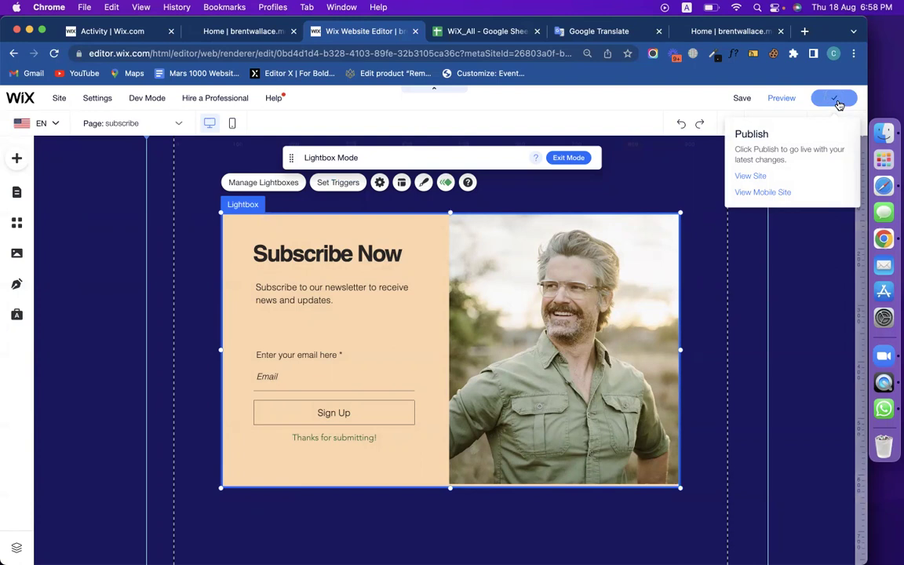
Reload the live site, submit a saved test email in the Subscribe Now popup, then go to the dashboard.
left_click(722, 31)
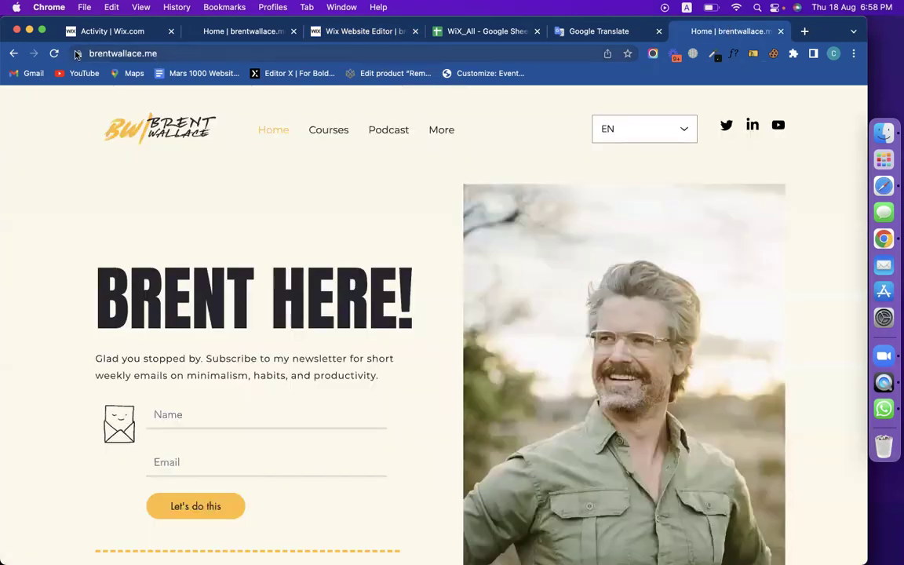
left_click(54, 54)
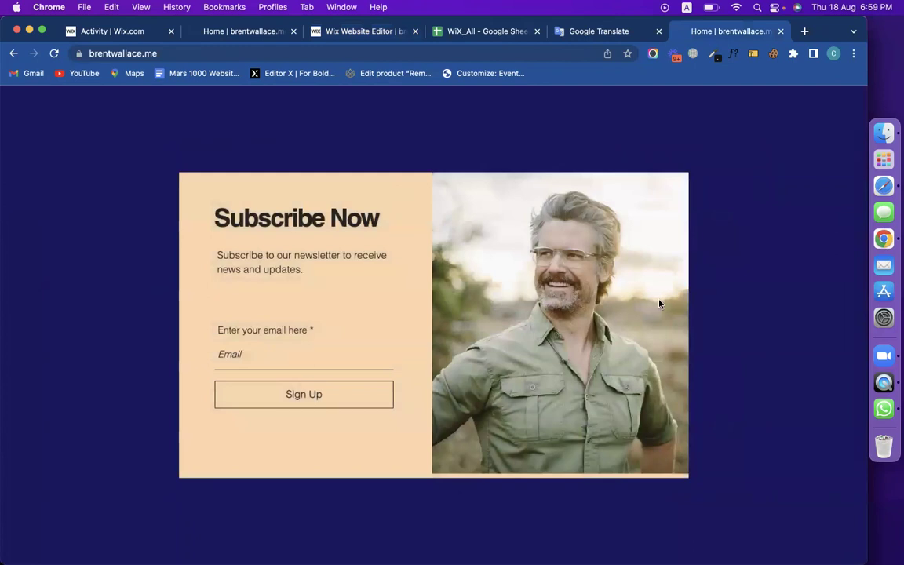
left_click(275, 353)
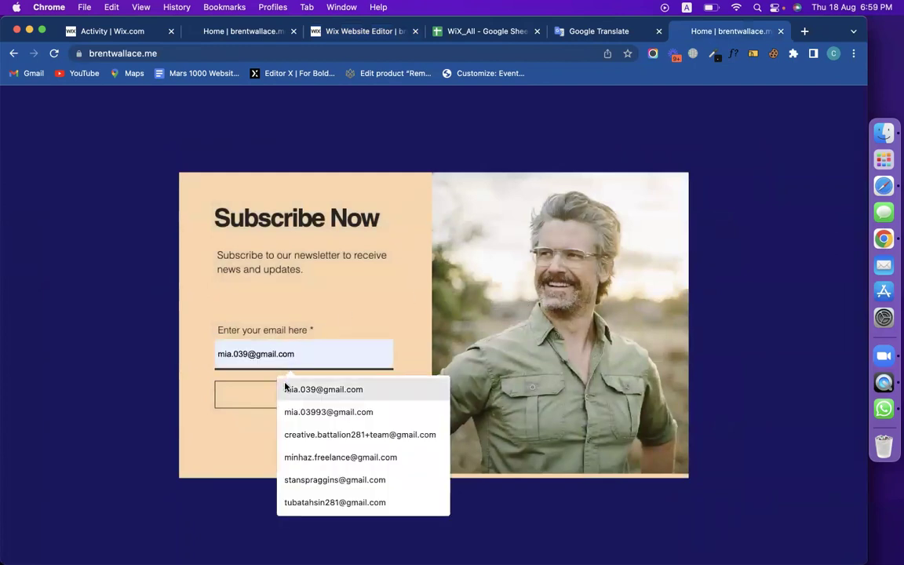
left_click(296, 390)
left_click(301, 395)
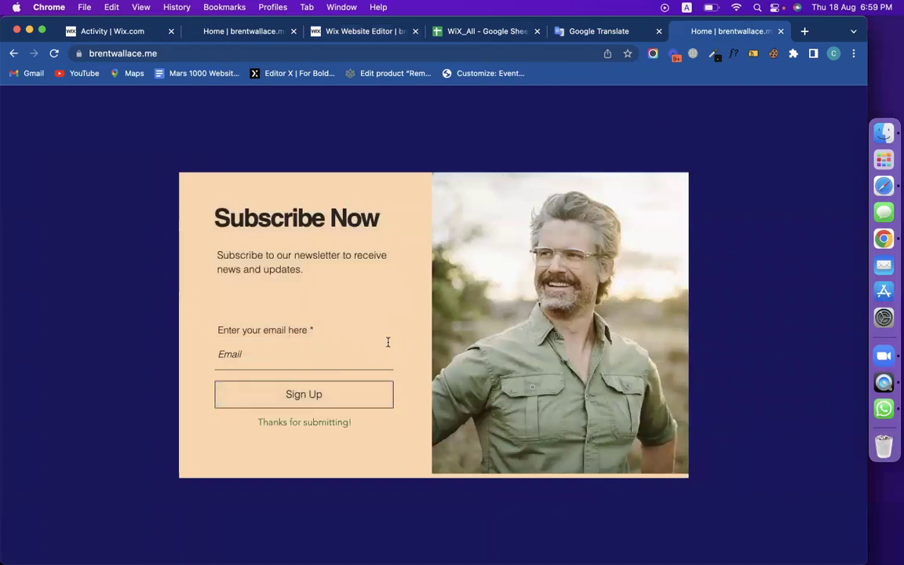
triple_click(290, 420)
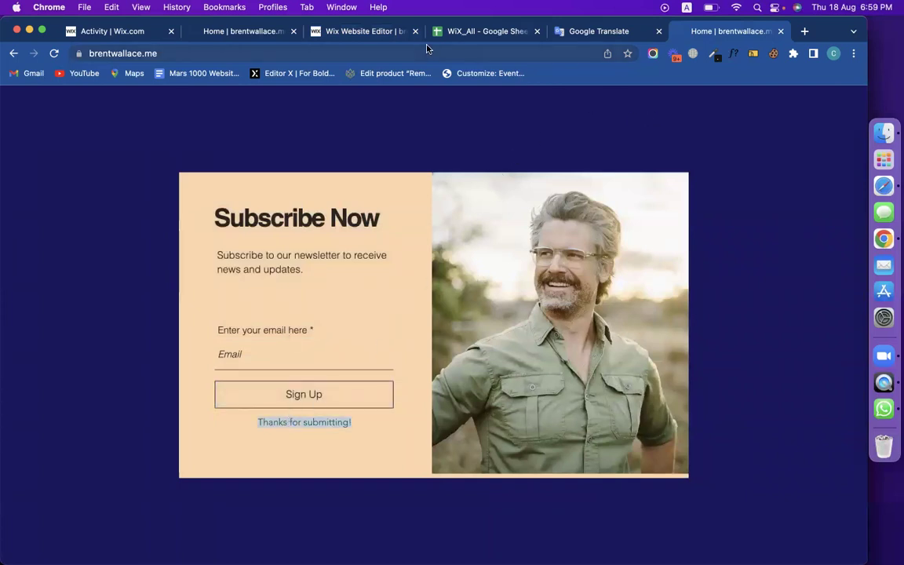
left_click(272, 31)
left_click(121, 32)
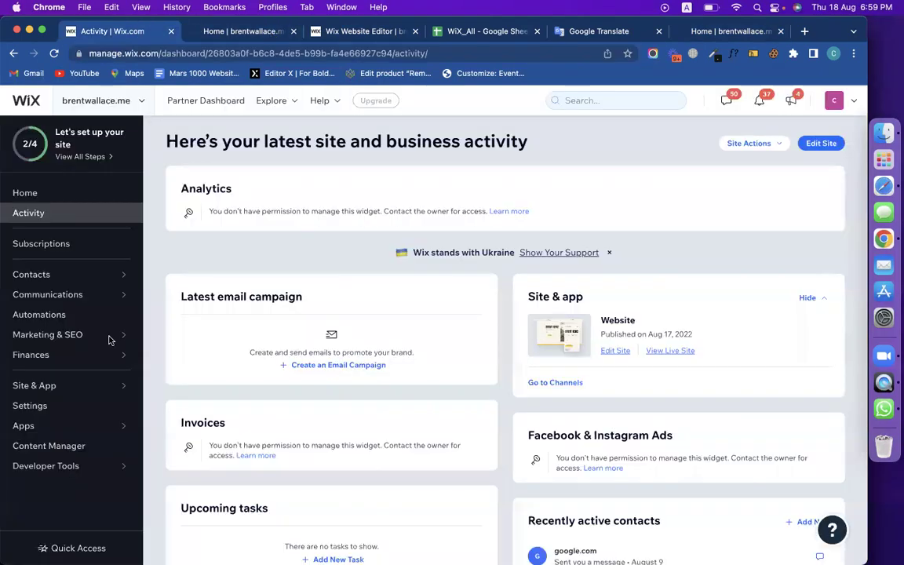
Check that the Contacts list shows the test subscriber's email at the top, then return to the editor.
left_click(45, 277)
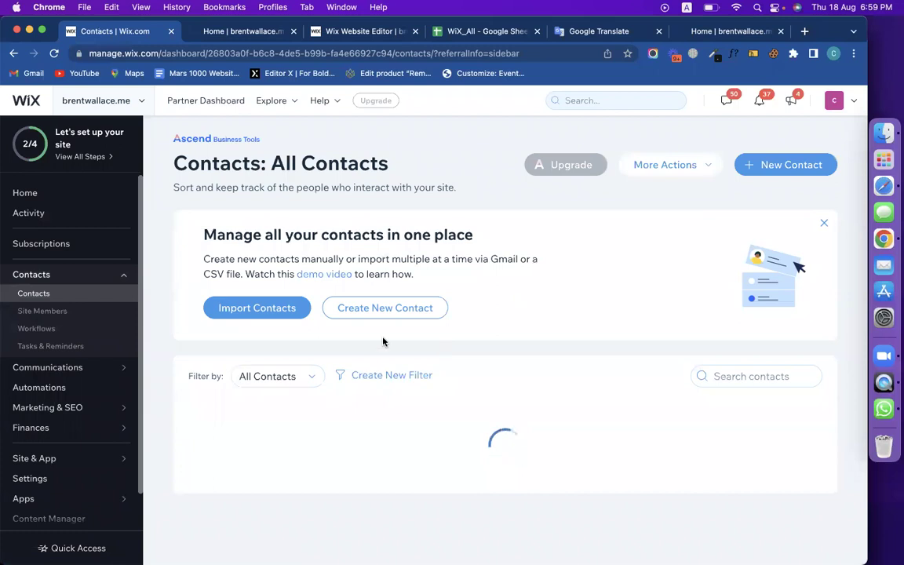
scroll(269, 409, "down", 1)
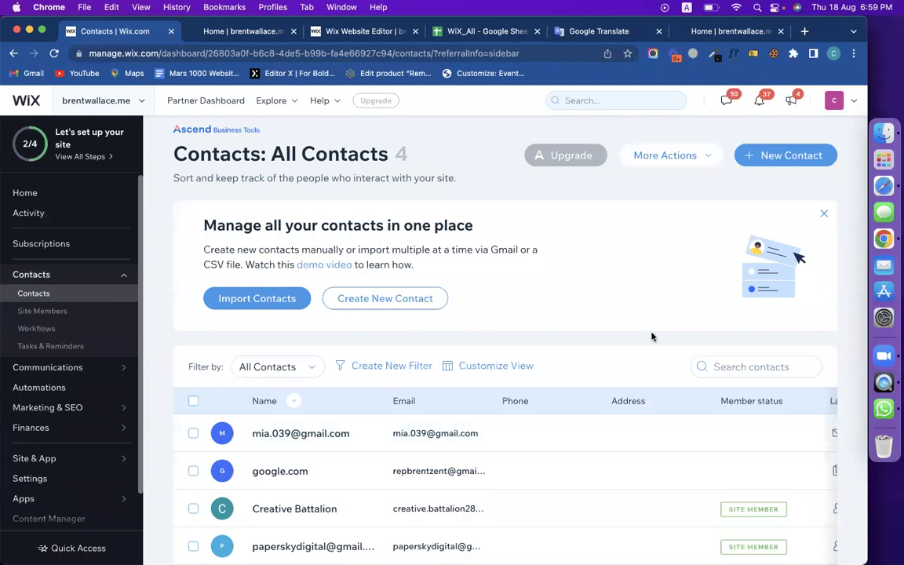
left_click(339, 33)
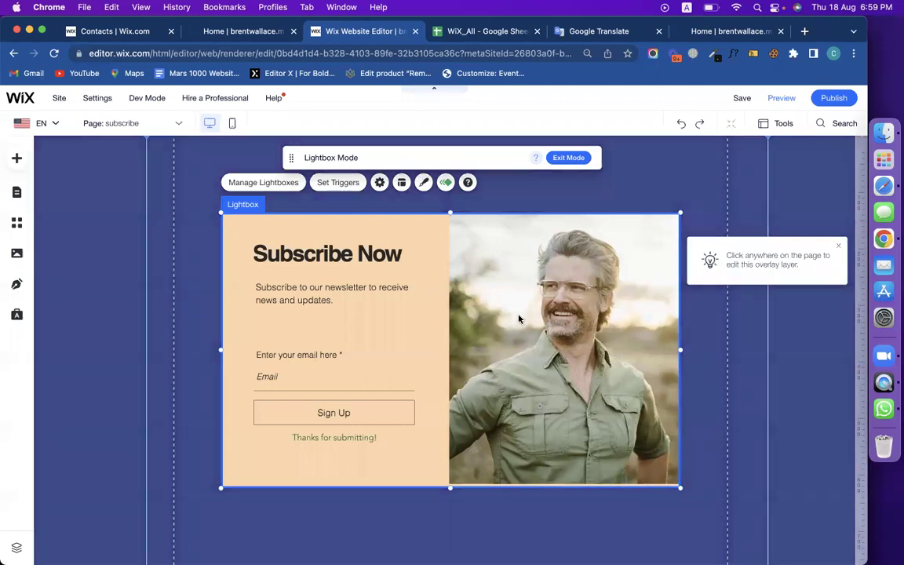
Set the subscribe lightbox's 'Automatically display lightbox on pages' to No and publish.
left_click(426, 353)
left_click(426, 246)
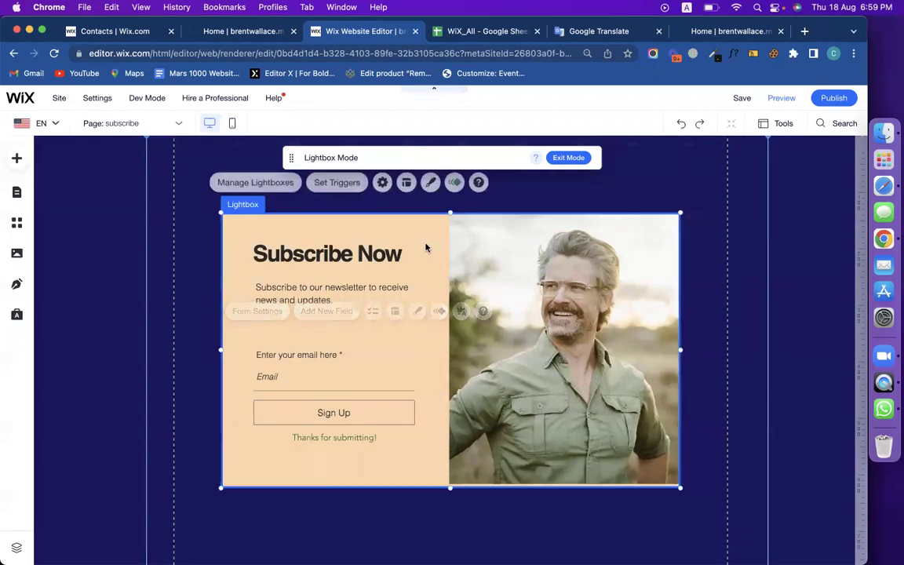
left_click(380, 182)
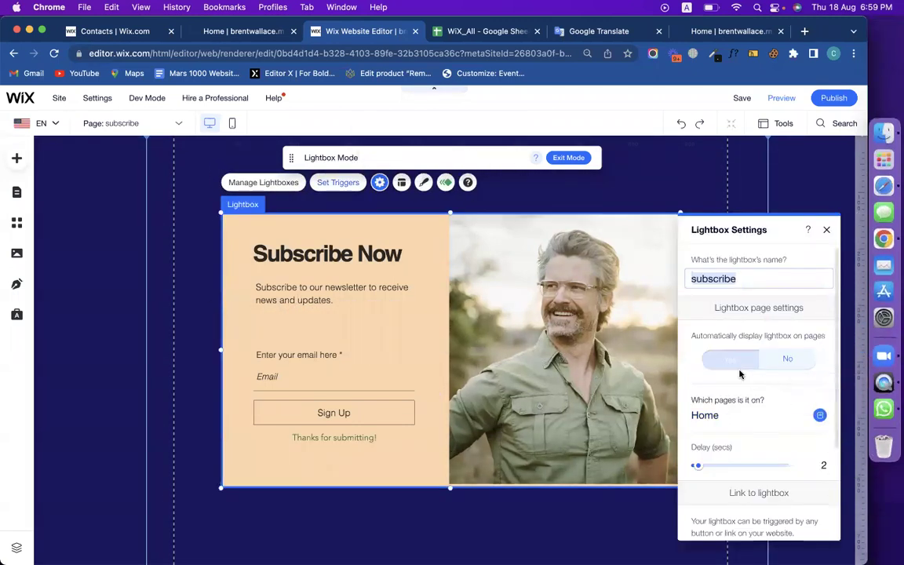
left_click(789, 360)
scroll(791, 362, "down", 1)
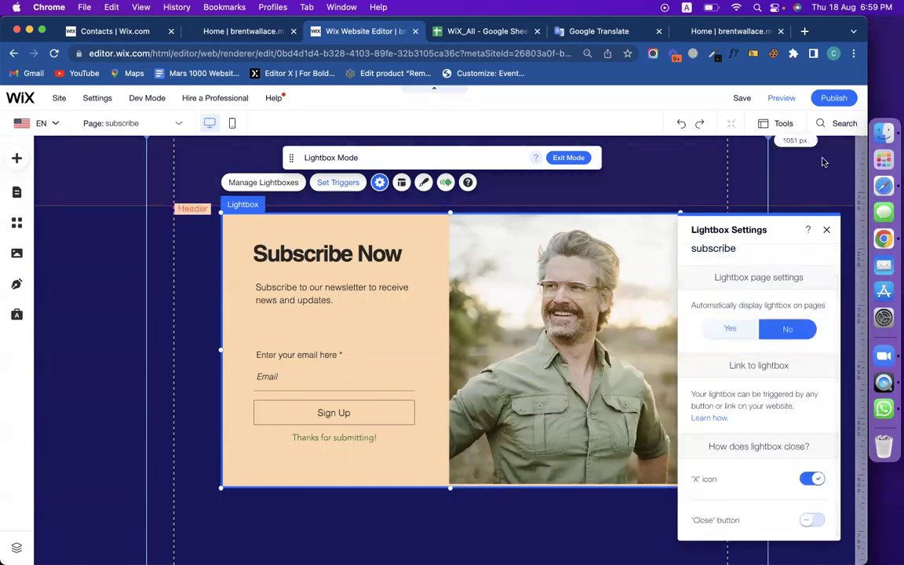
left_click(832, 102)
Link the Slow Growth Academy button to the subscribe lightbox instead of its web address.
left_click(569, 158)
scroll(423, 384, "down", 15)
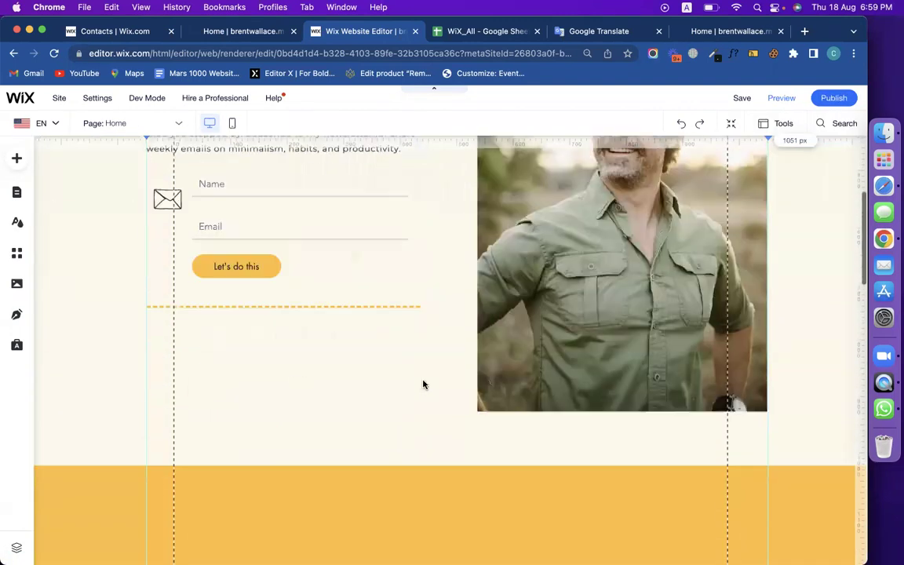
scroll(423, 384, "up", 5)
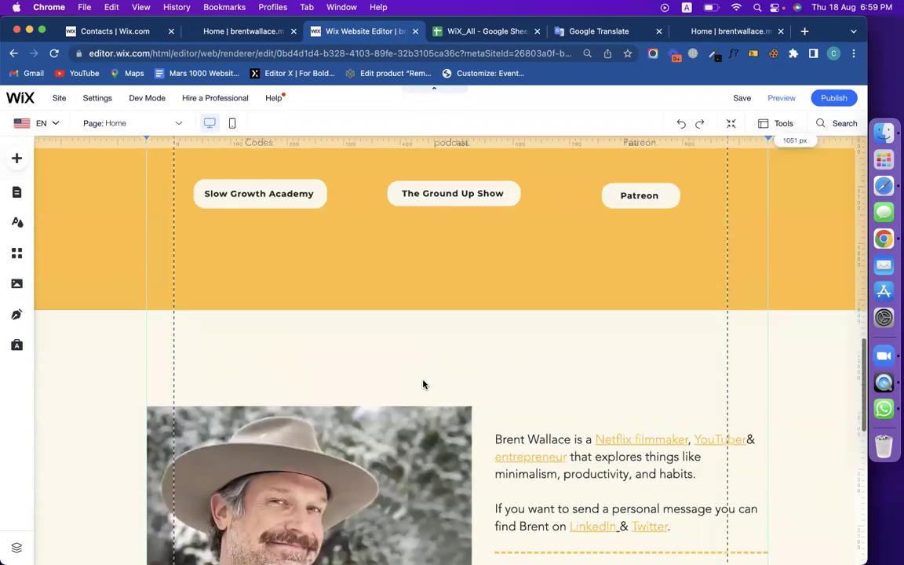
left_click(294, 374)
left_click(279, 382)
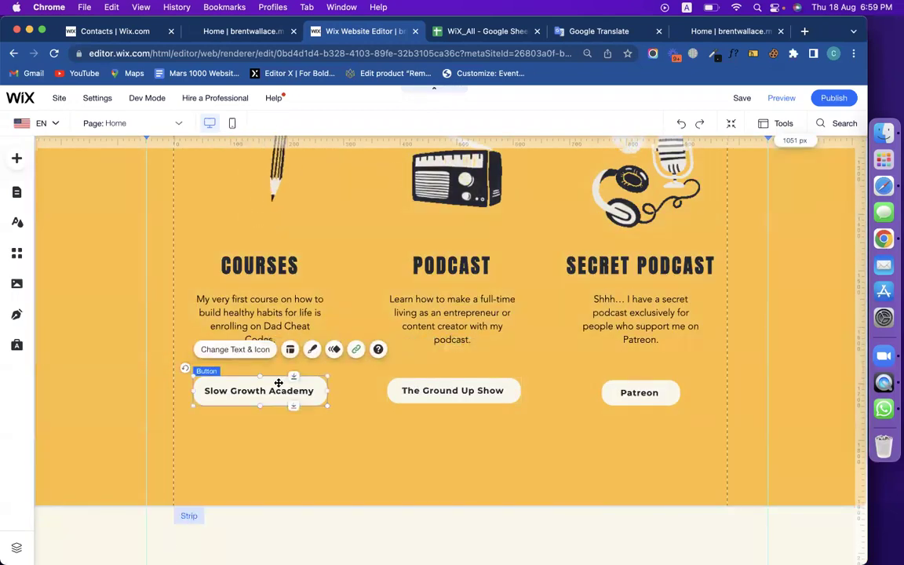
left_click(355, 350)
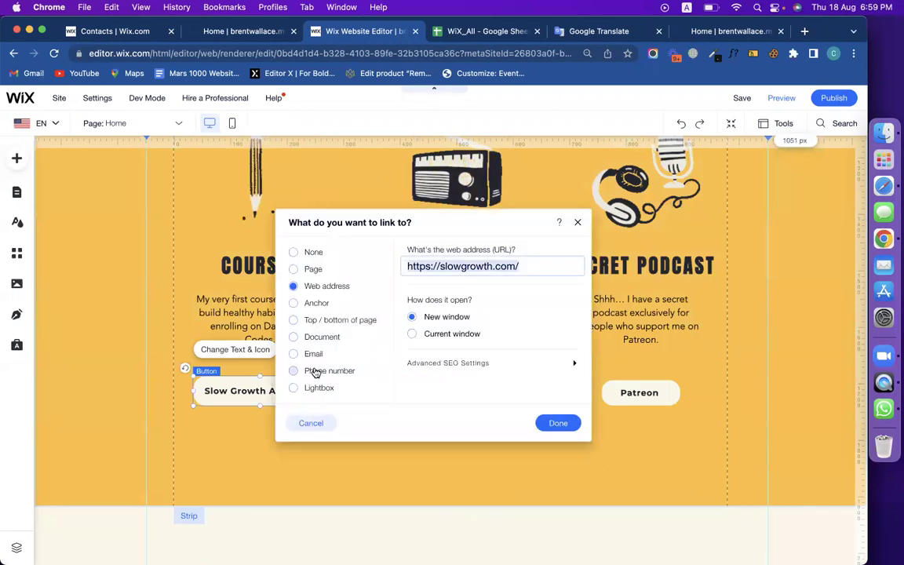
left_click(313, 392)
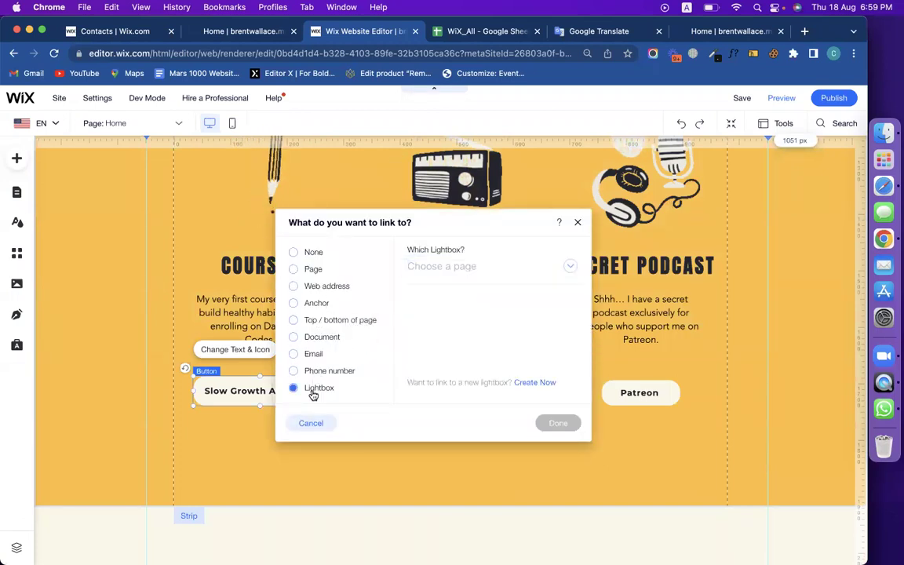
left_click(568, 266)
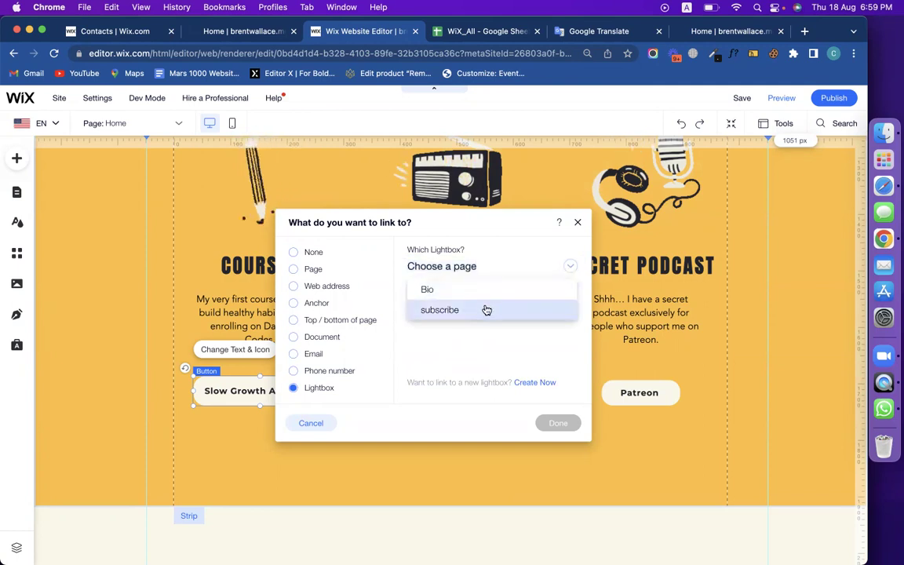
left_click(486, 310)
left_click(557, 424)
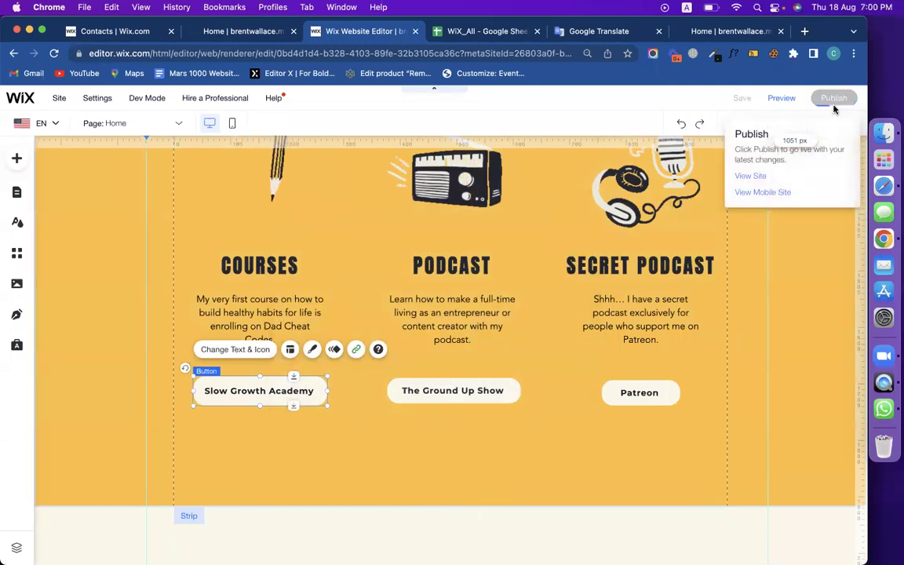
left_click(722, 38)
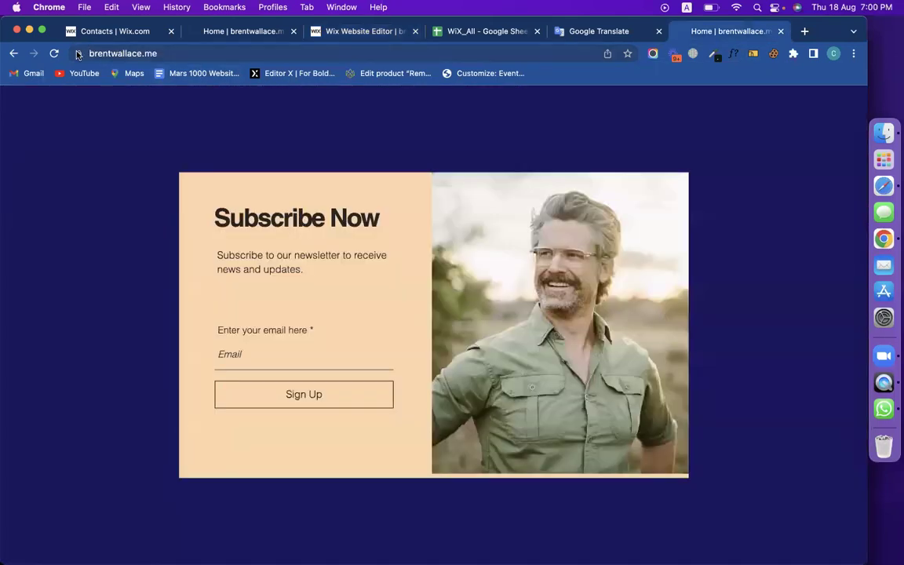
Reload the live site and test the Slow Growth Academy button, closing the courses page it opens.
left_click(55, 53)
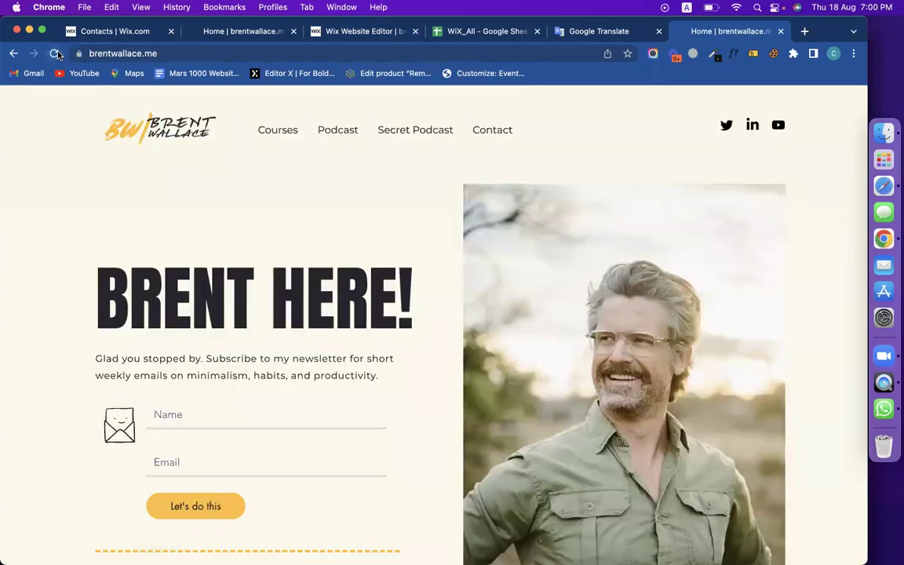
scroll(348, 247, "down", 5)
scroll(348, 246, "down", 4)
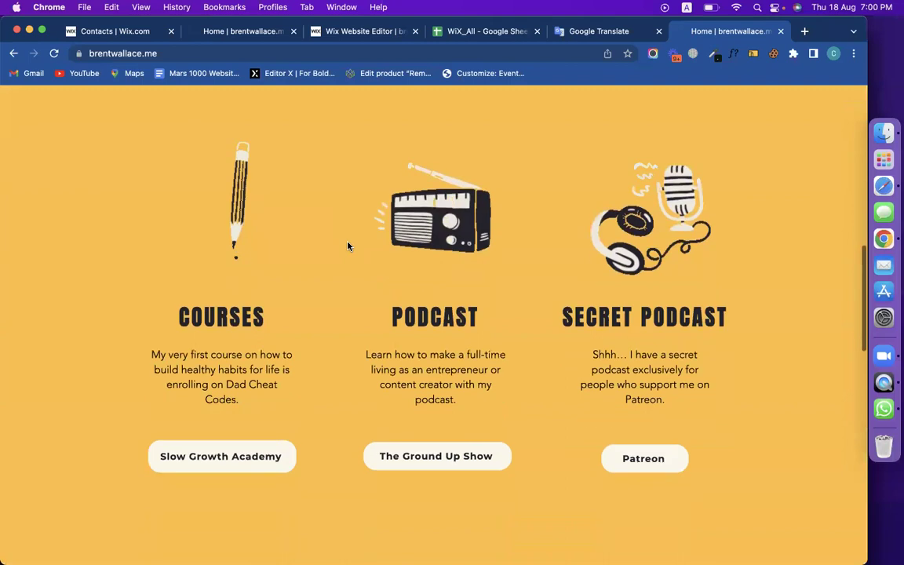
left_click(252, 337)
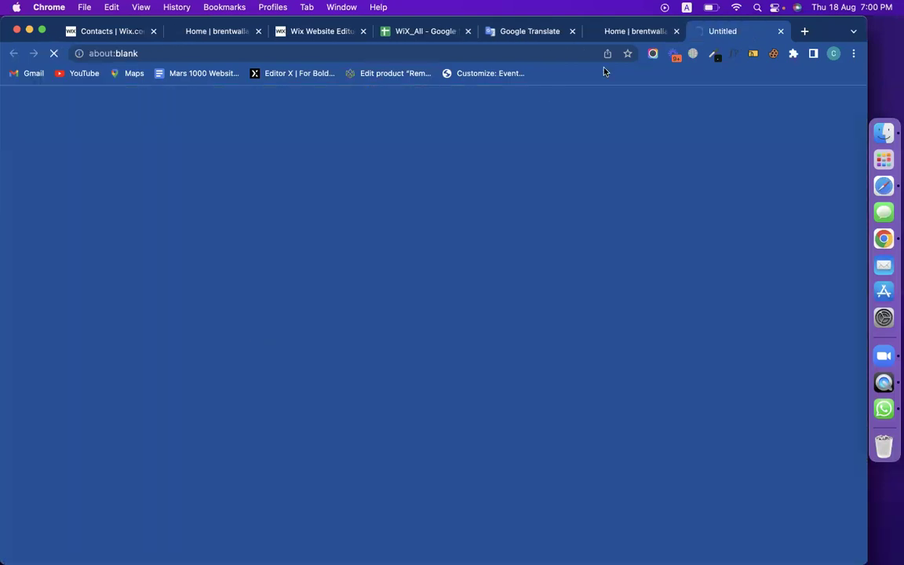
left_click(320, 31)
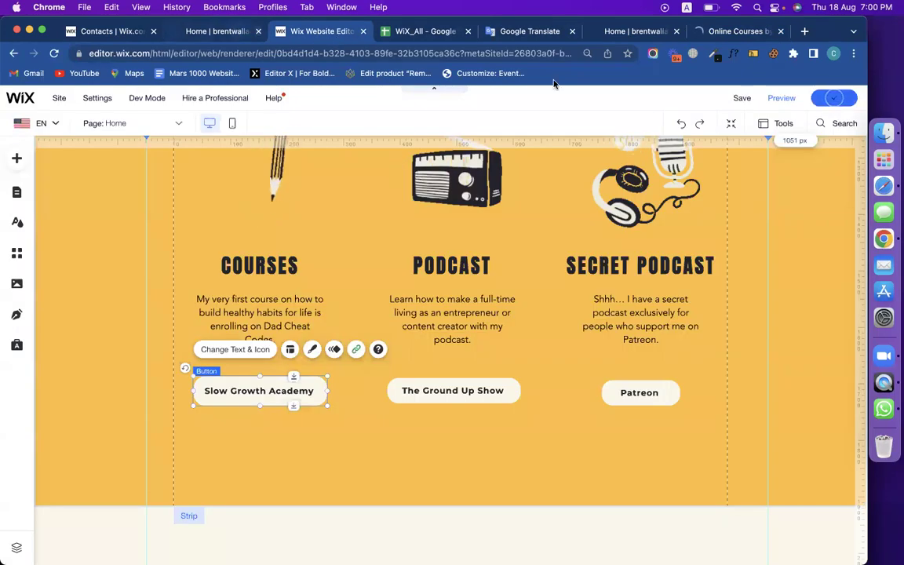
left_click(734, 31)
key("super+w")
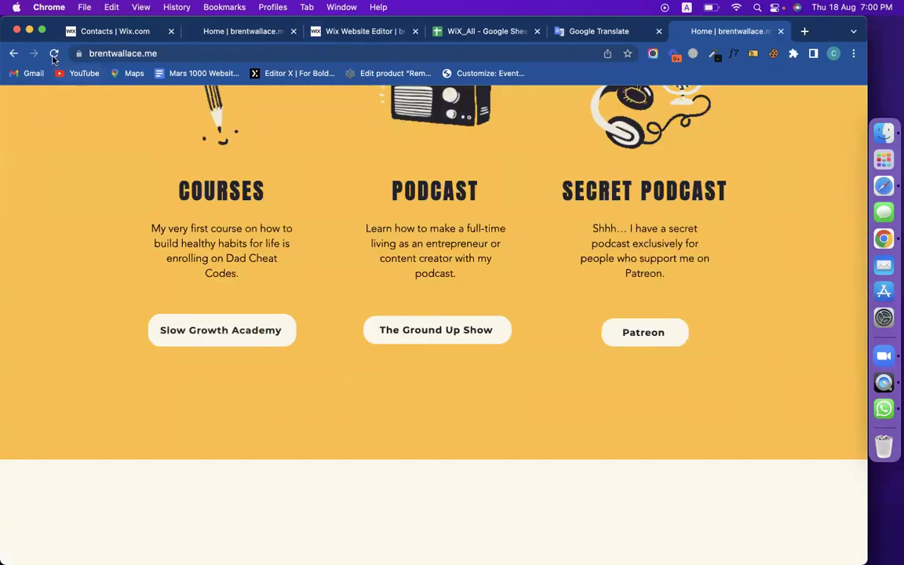
Reload the live site again to see the Subscribe Now popup, then return to the editor.
left_click(54, 55)
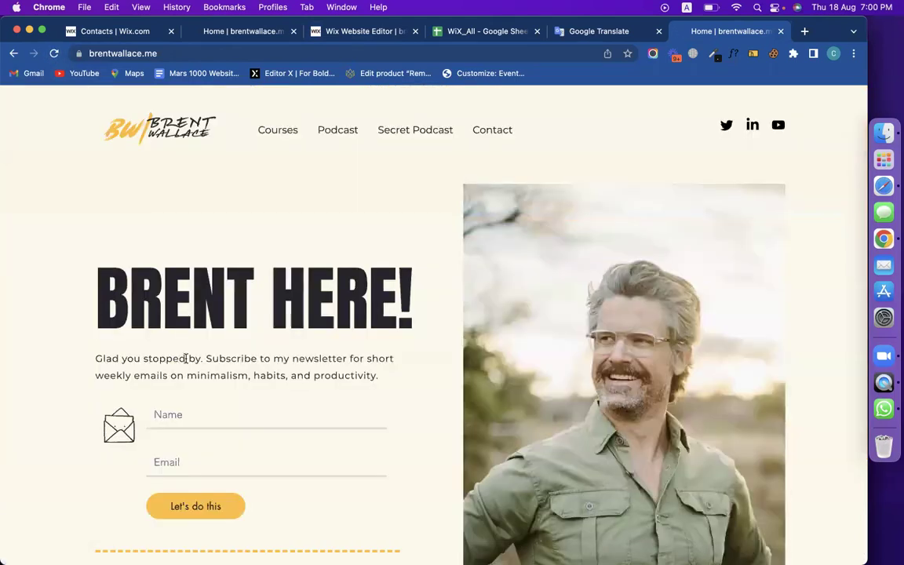
scroll(185, 358, "down", 5)
scroll(185, 358, "down", 3)
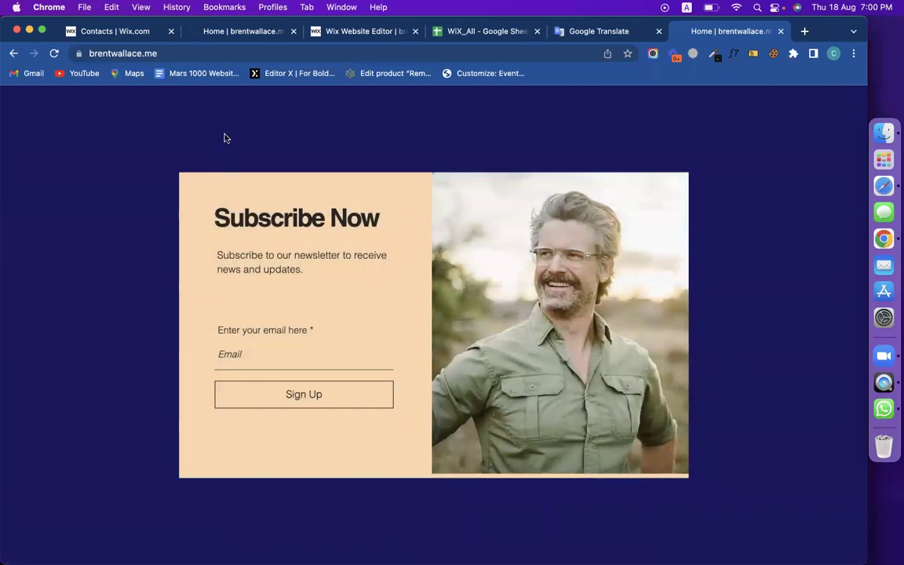
left_click(230, 33)
left_click(317, 30)
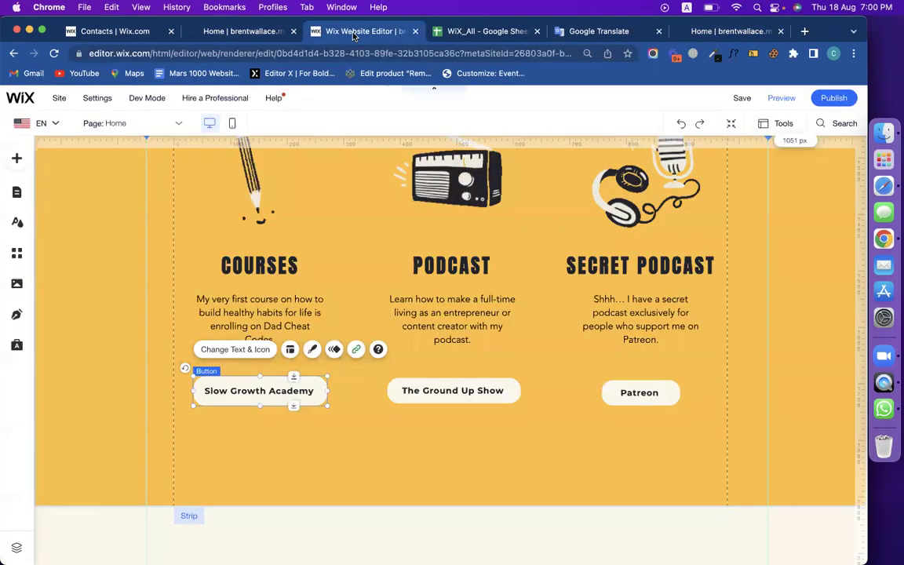
Undo the last button edit and exit Lightbox Mode back to the Home page.
left_click(329, 428)
left_click(293, 400)
left_click(682, 124)
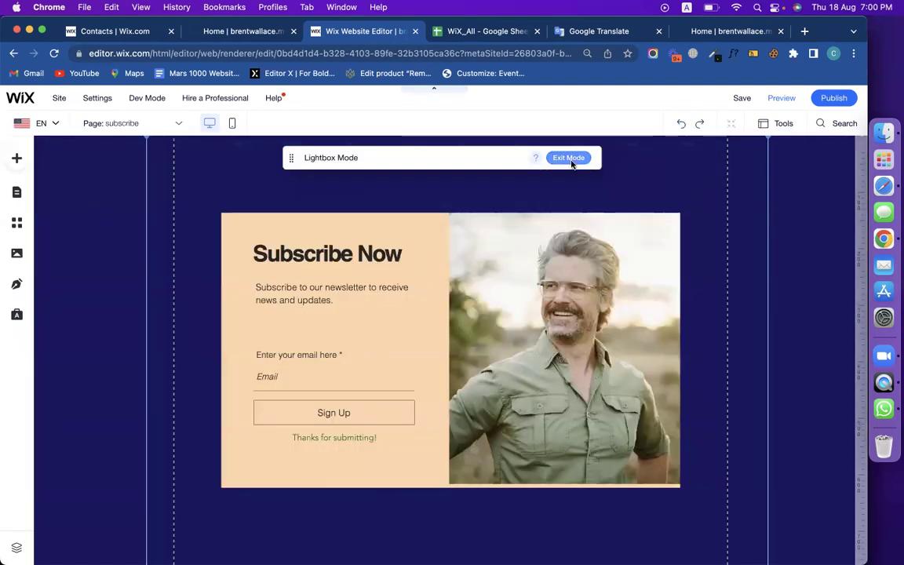
left_click(571, 158)
scroll(545, 276, "down", 3)
scroll(546, 275, "up", 3)
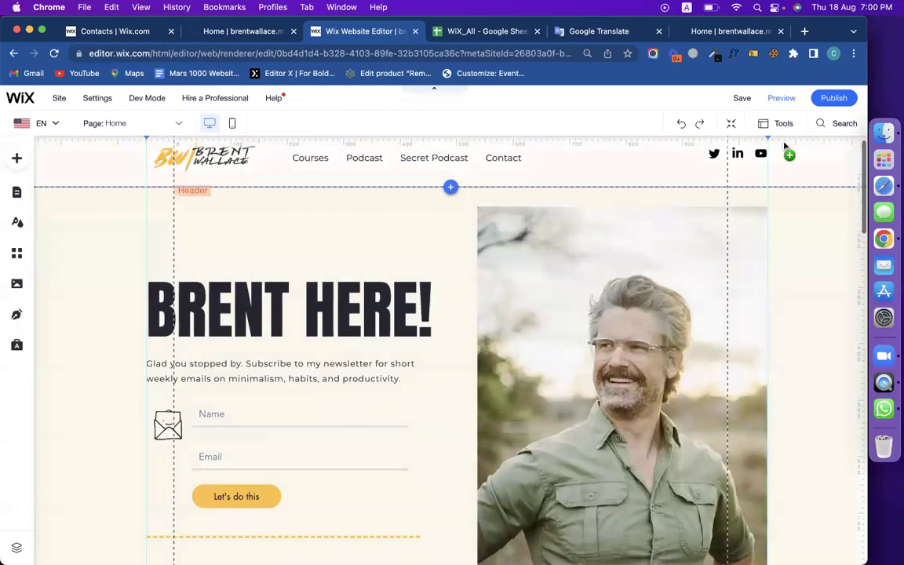
Publish the site and list its lightboxes, Bio and subscribe, in Menus & Pages.
left_click(832, 104)
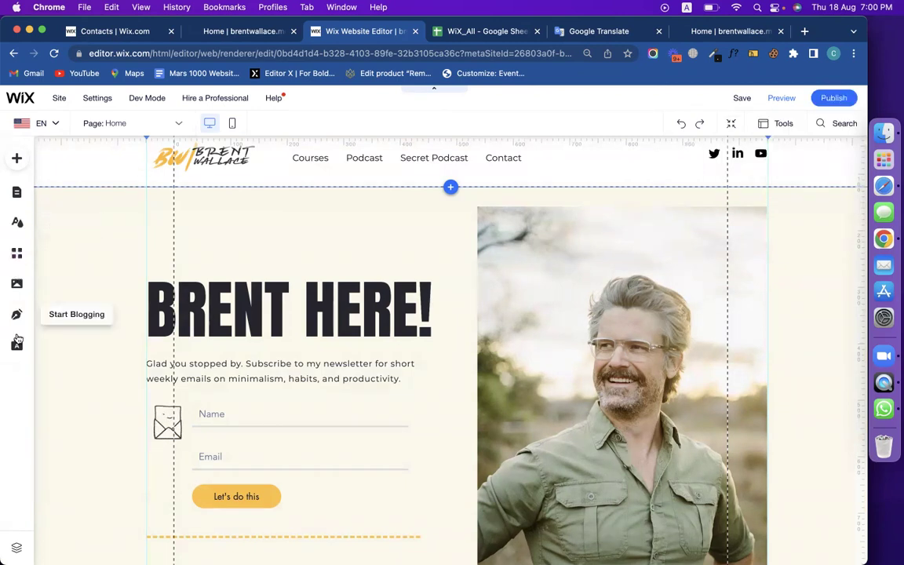
left_click(17, 196)
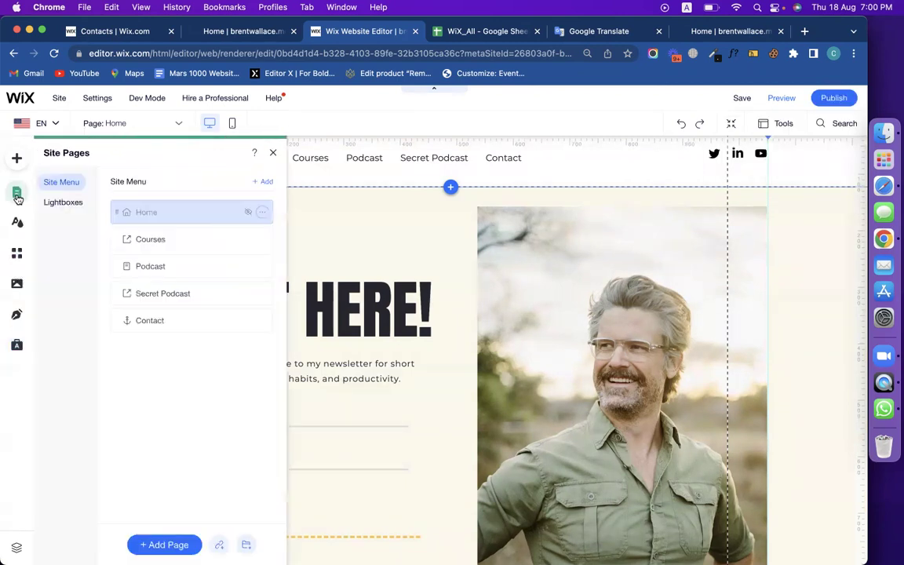
left_click(67, 204)
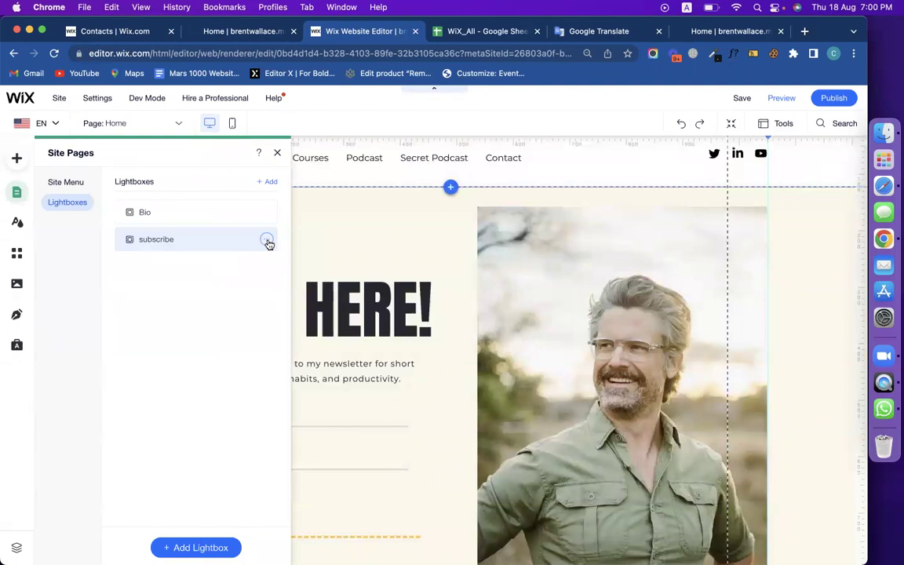
Find the WiX Email Marketing entry in the WiX_All spreadsheet's course module sheet.
left_click(461, 33)
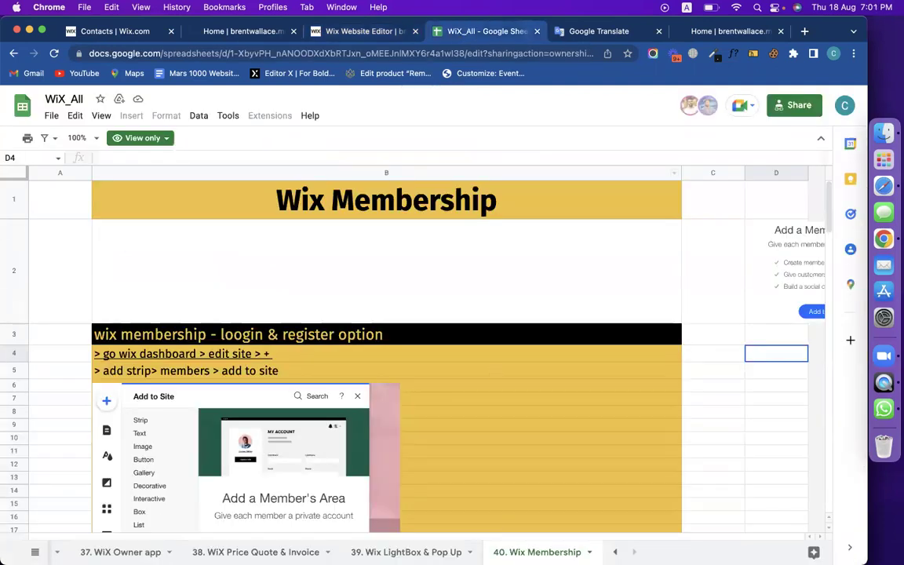
left_click(35, 552)
scroll(137, 475, "up", 10)
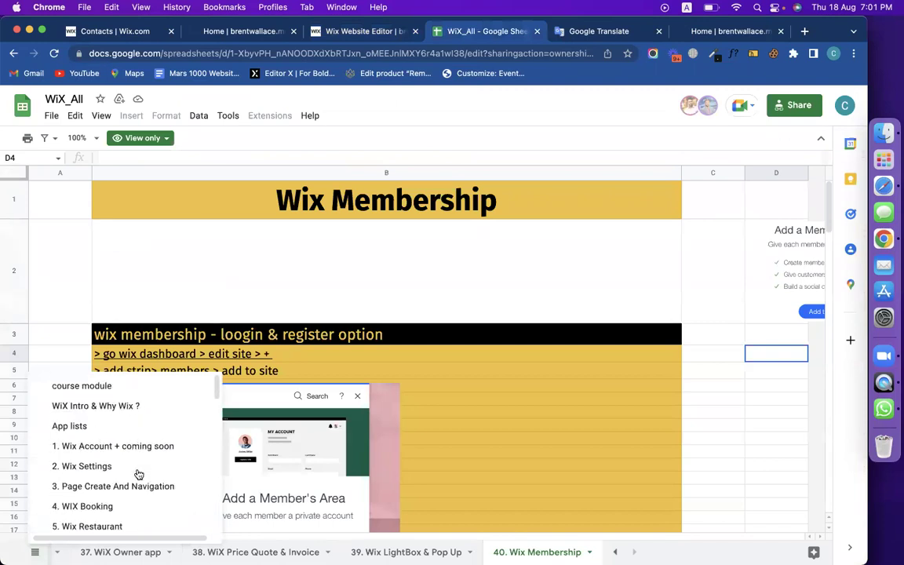
left_click(137, 385)
left_click(566, 280)
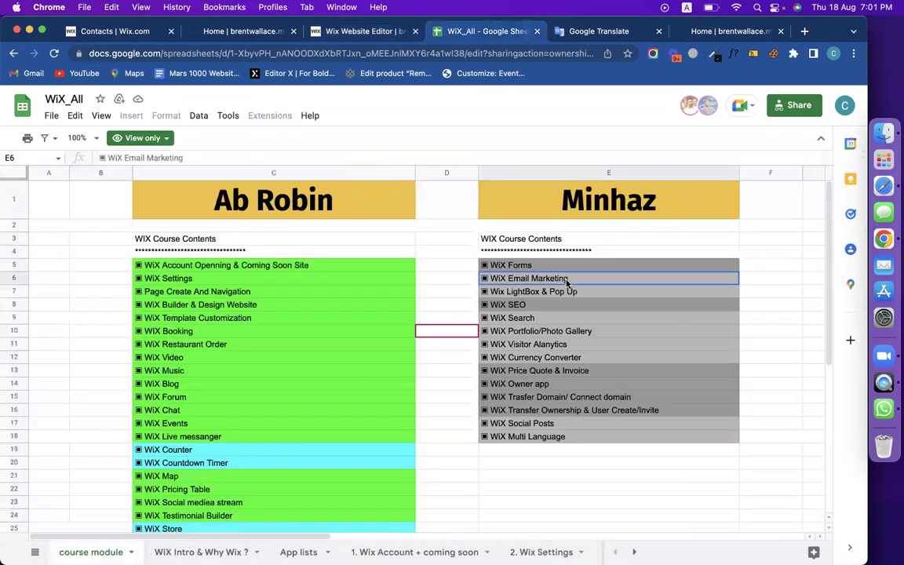
Open the Wix dashboard's Marketing Home page.
left_click(349, 32)
left_click(118, 31)
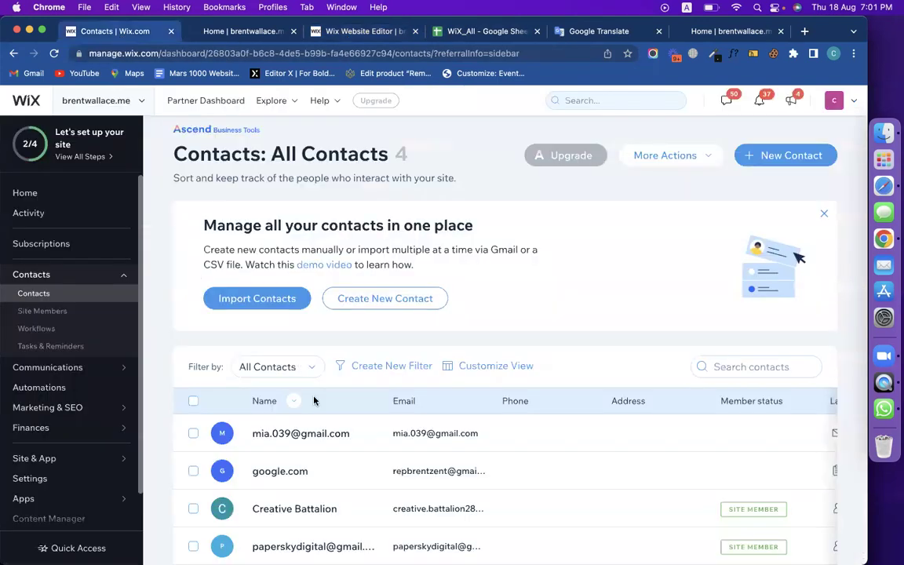
scroll(72, 341, "down", 1)
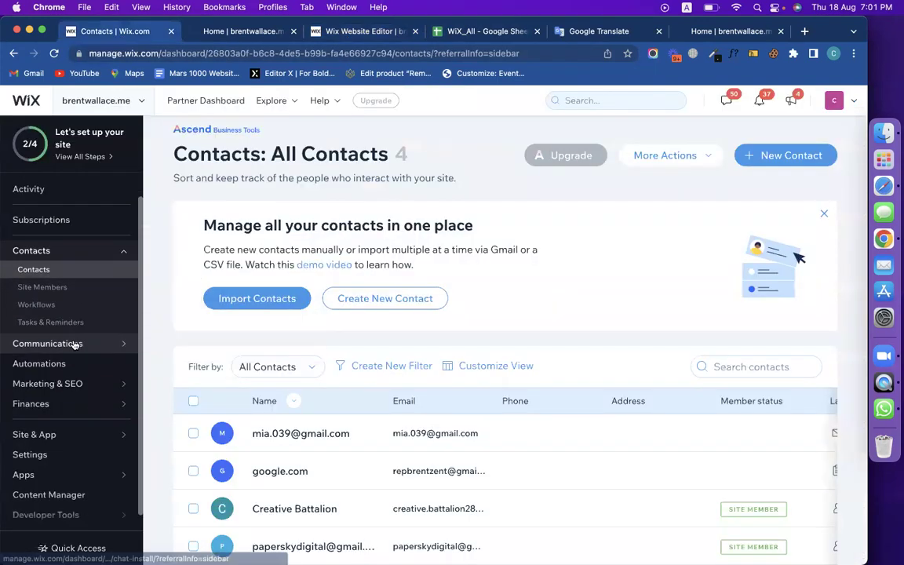
left_click(53, 383)
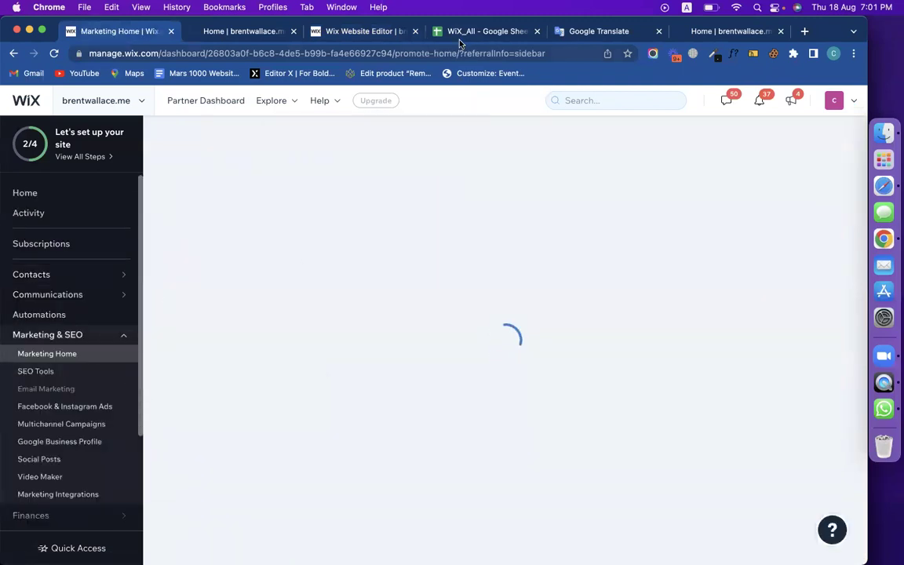
Read the 33. Email Marketing sheet's steps, from Marketing & SEO to creating the first email.
left_click(460, 35)
left_click(34, 552)
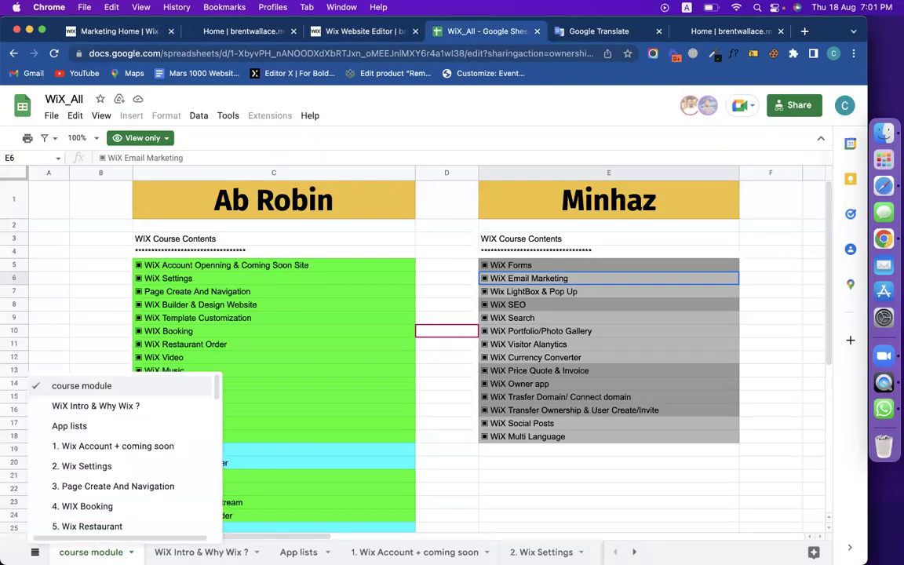
scroll(135, 476, "down", 10)
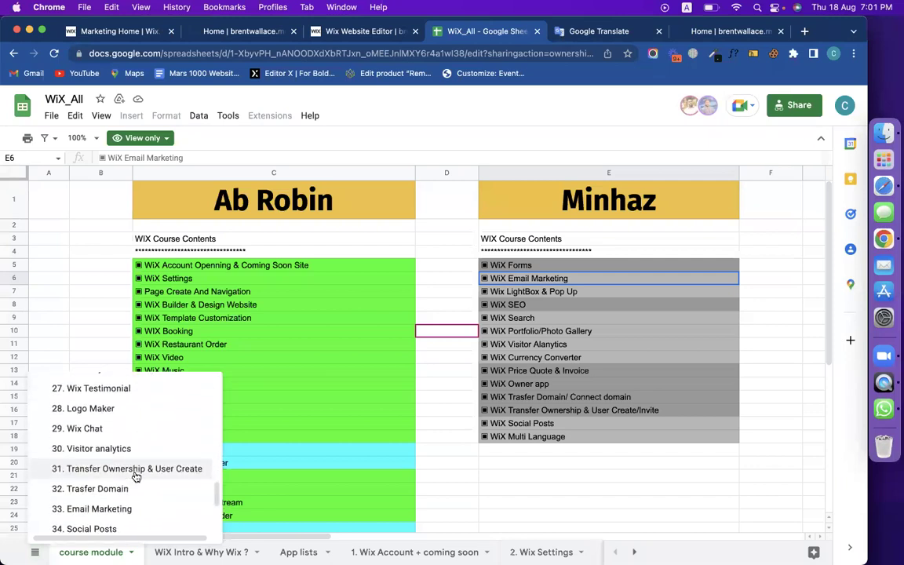
scroll(135, 476, "down", 3)
left_click(118, 411)
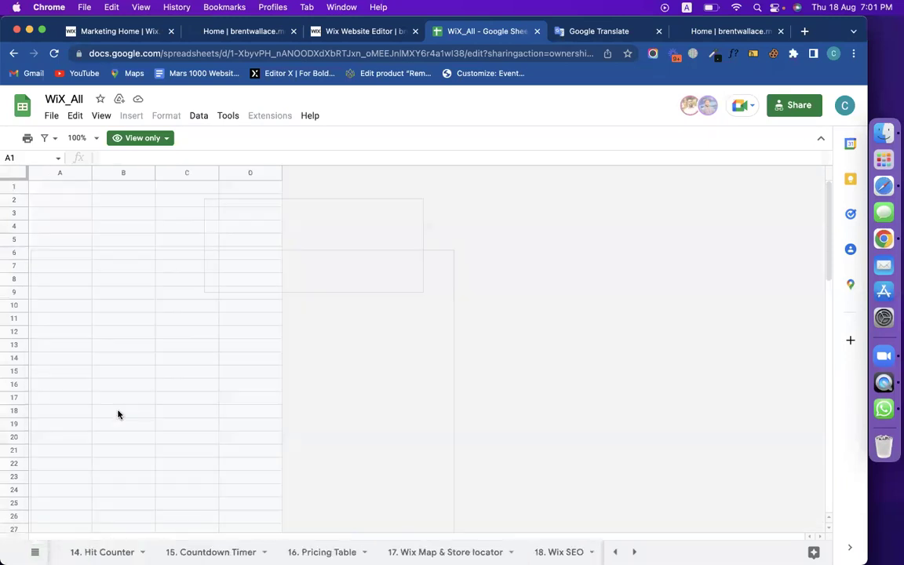
left_click(229, 368)
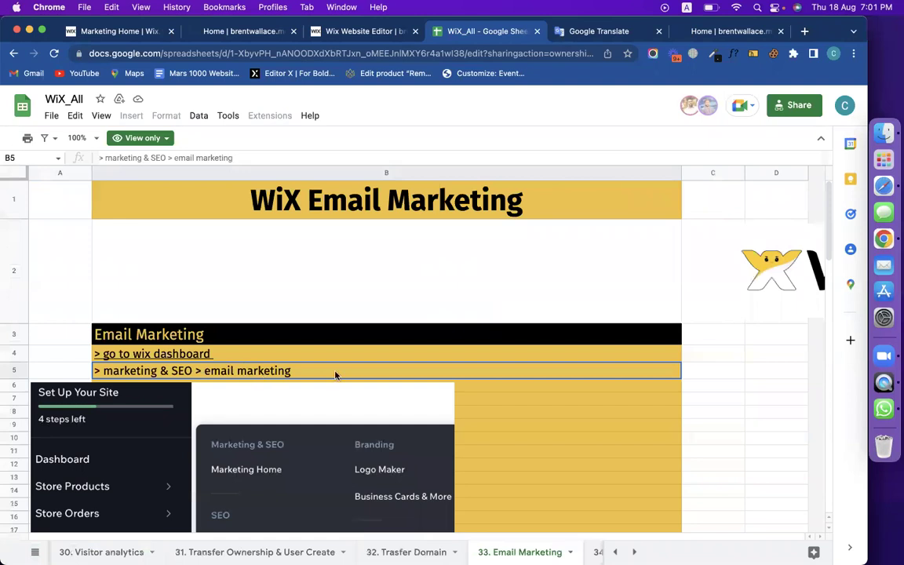
scroll(335, 375, "down", 5)
left_click(257, 314)
left_click(234, 334)
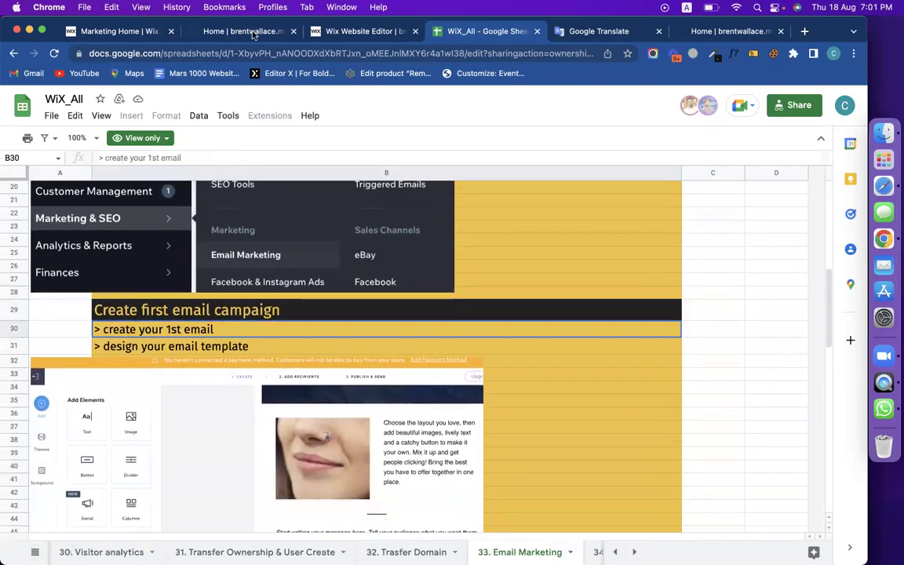
Close the editor's site pages panel and return to the Marketing Home dashboard.
left_click(253, 34)
left_click(330, 37)
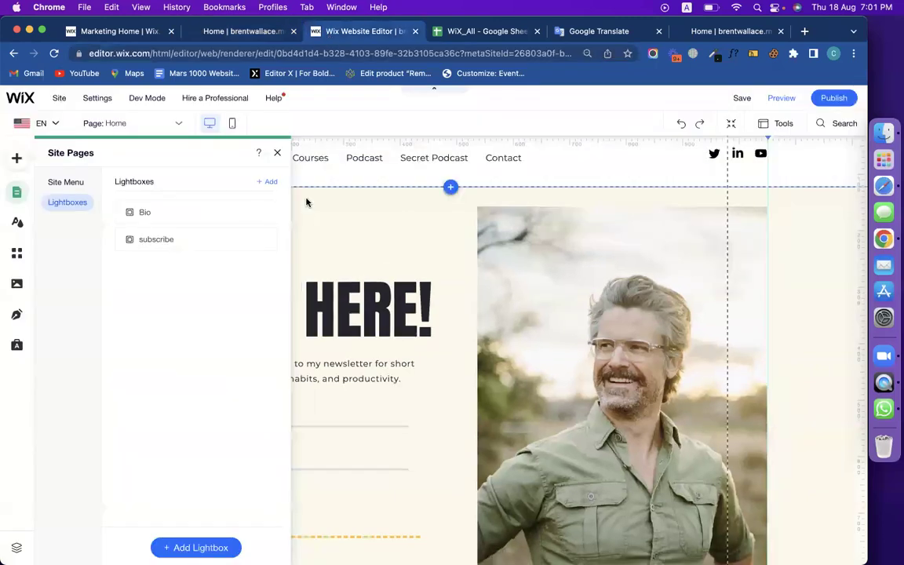
left_click(278, 154)
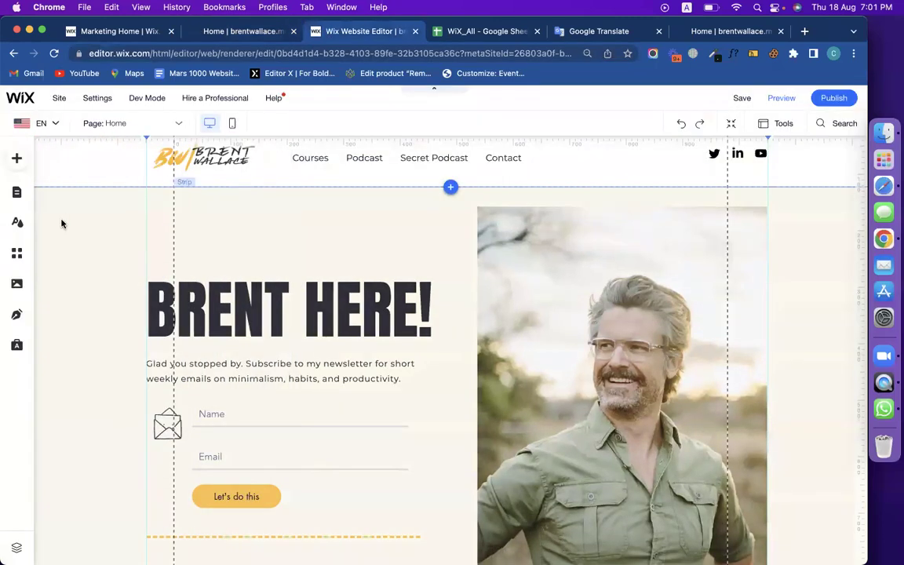
left_click(242, 35)
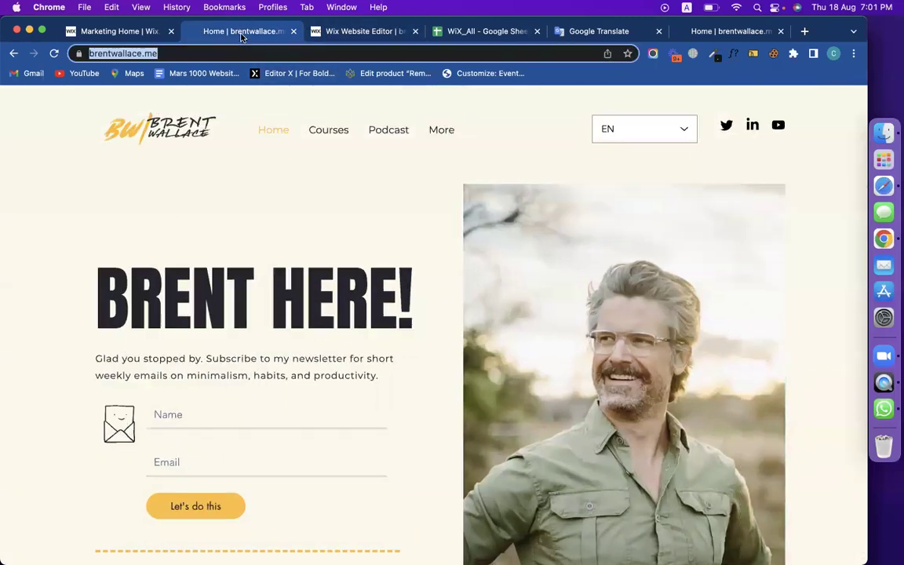
left_click(117, 33)
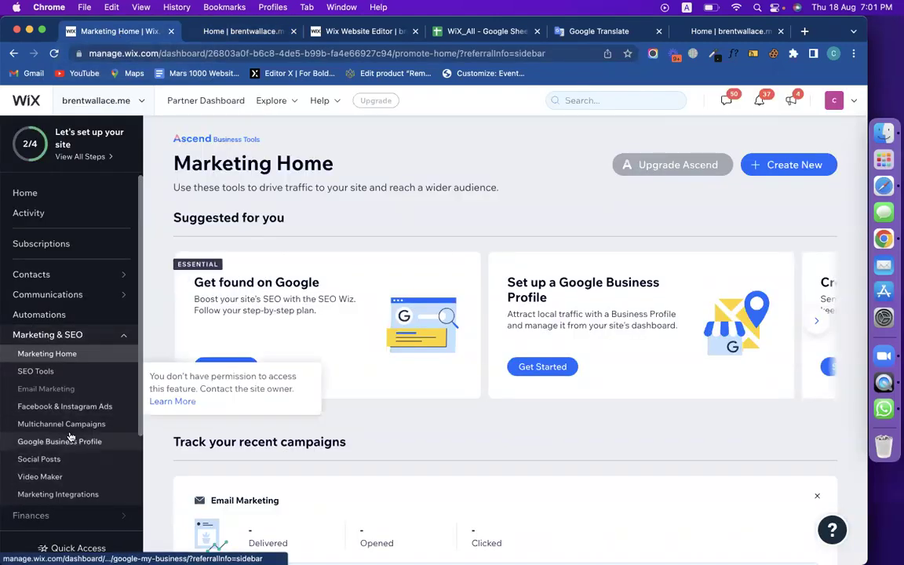
scroll(70, 436, "down", 2)
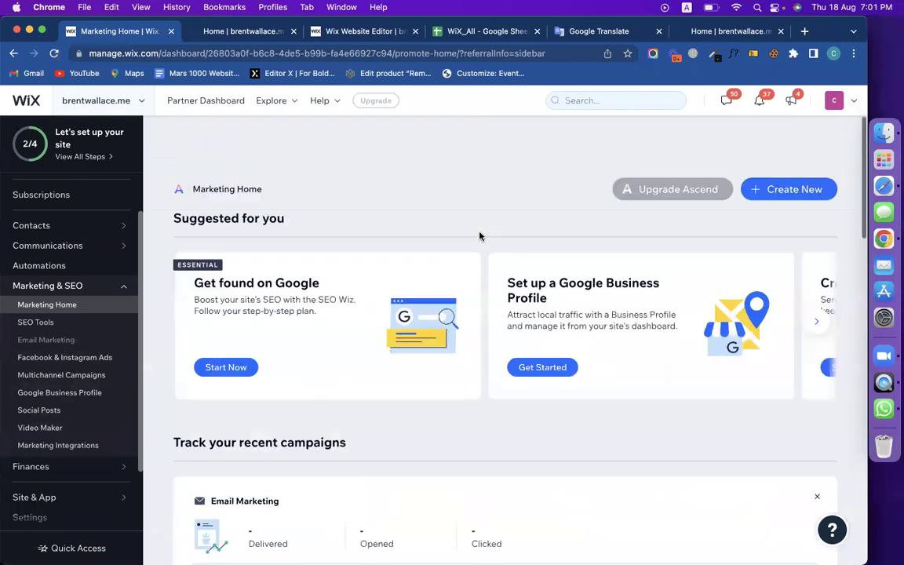
Start a new email marketing campaign from Create New, which reports missing access permissions.
left_click(775, 166)
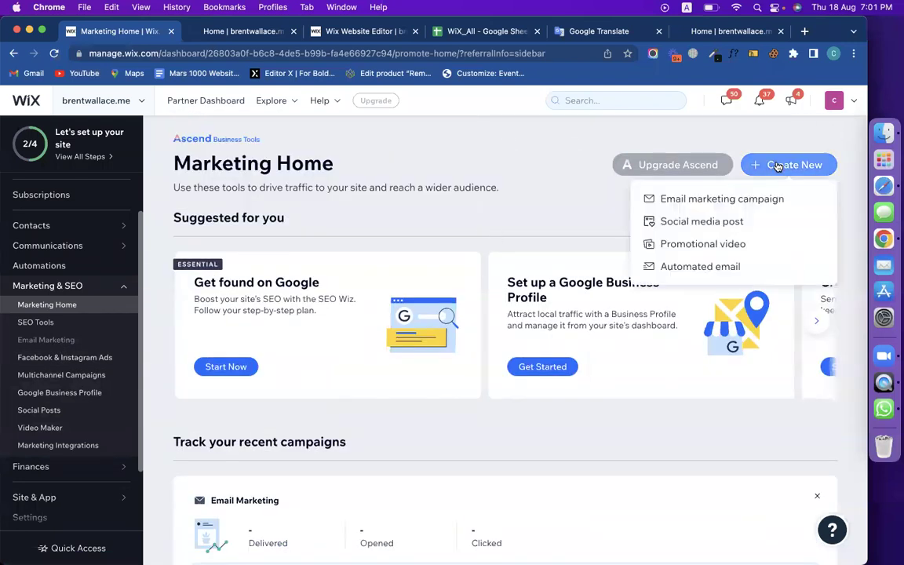
left_click(755, 202)
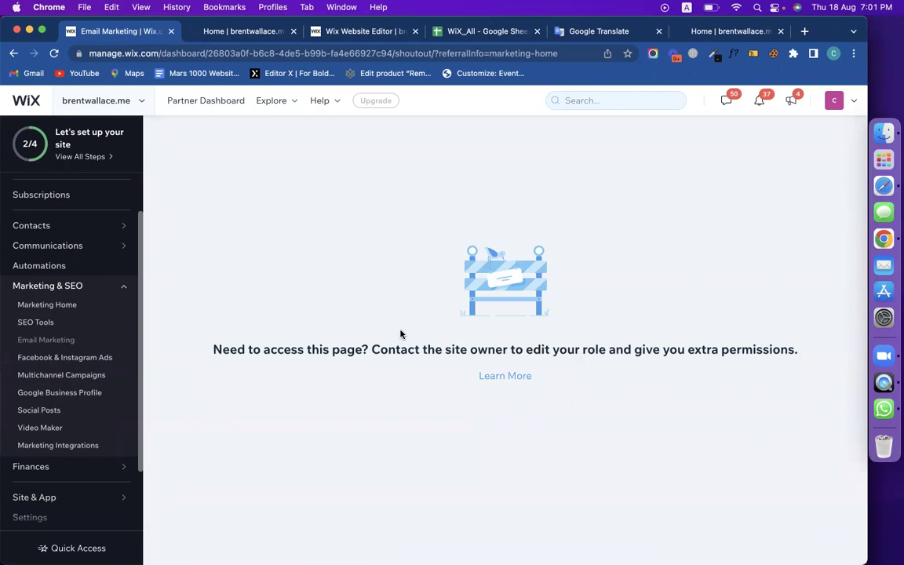
left_click_drag(228, 343, 654, 364)
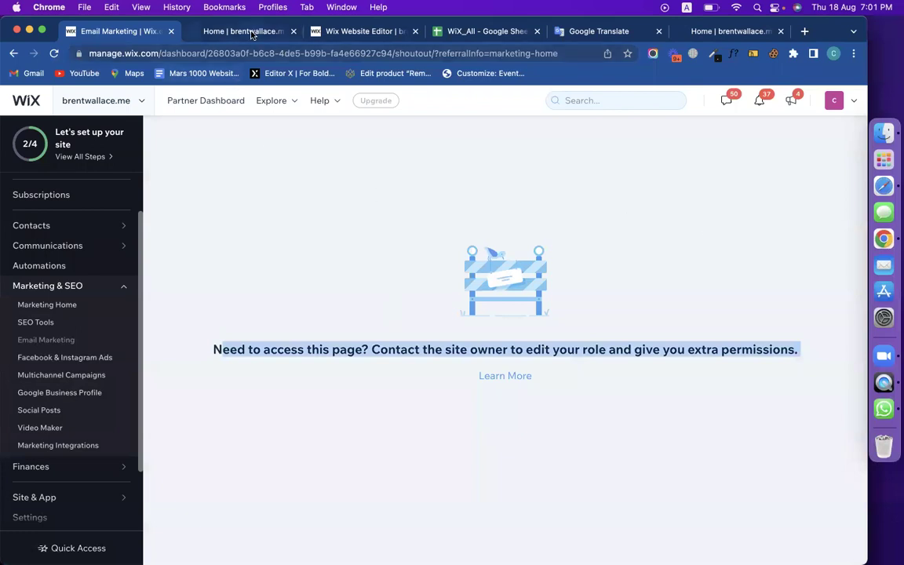
left_click_drag(220, 349, 798, 346)
left_click(245, 31)
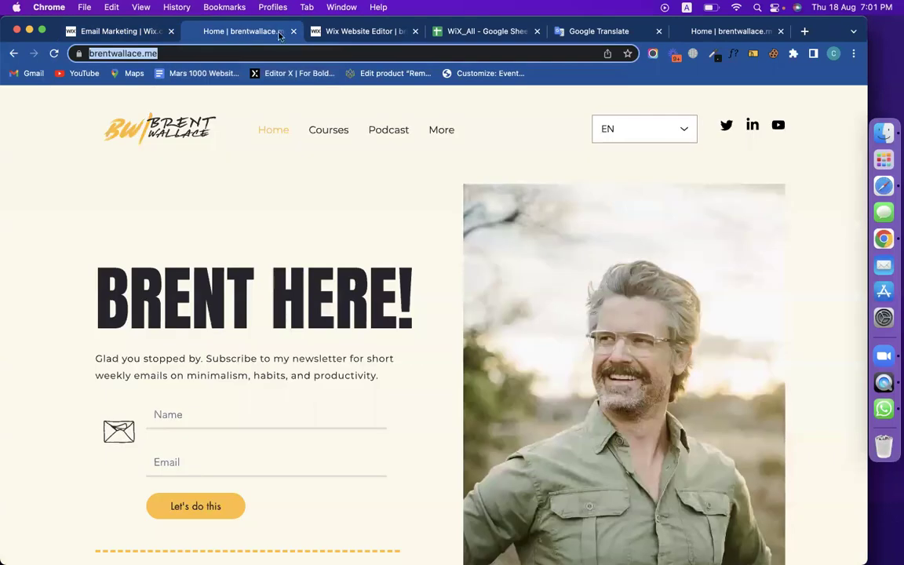
Load the Wix My Sites page in a new browser tab and browse the site list.
left_click(804, 32)
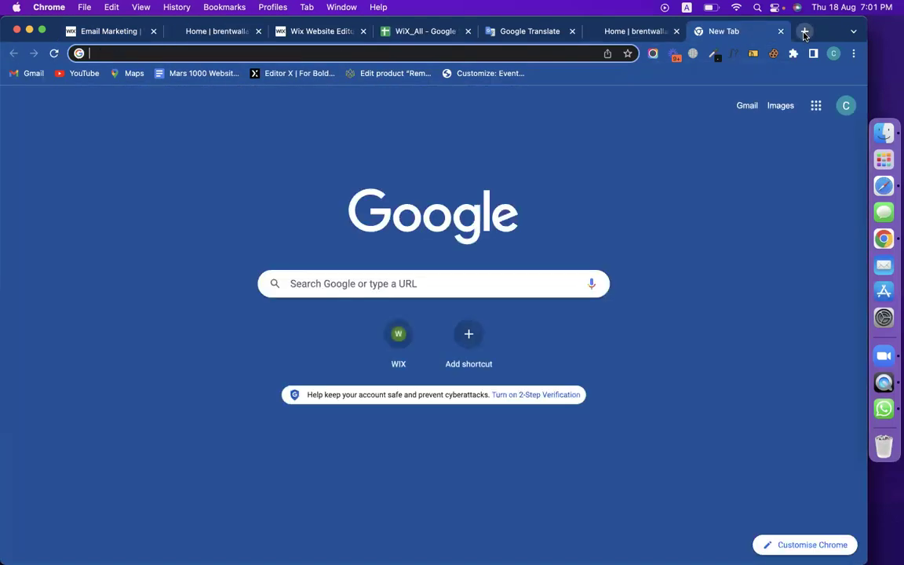
type("wix.com/account/sites")
key("Return")
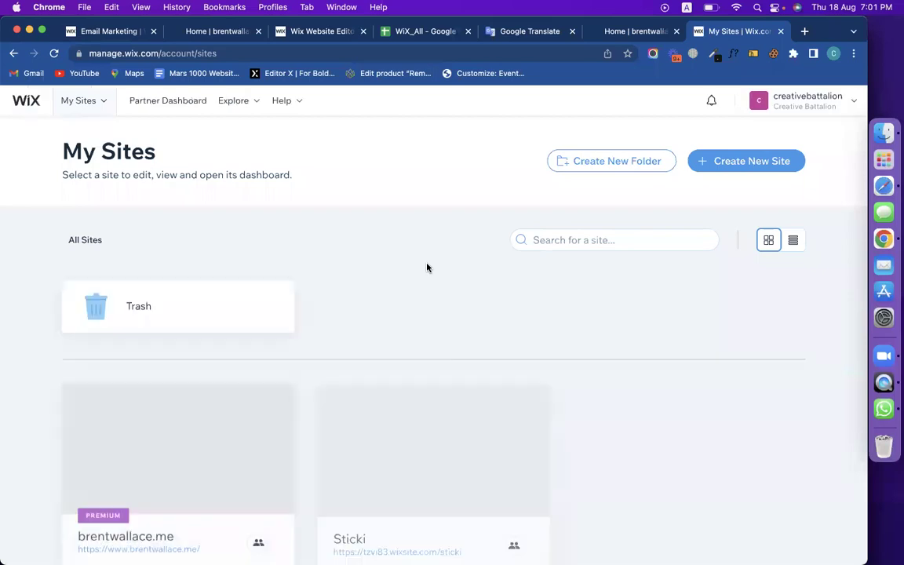
scroll(427, 268, "down", 2)
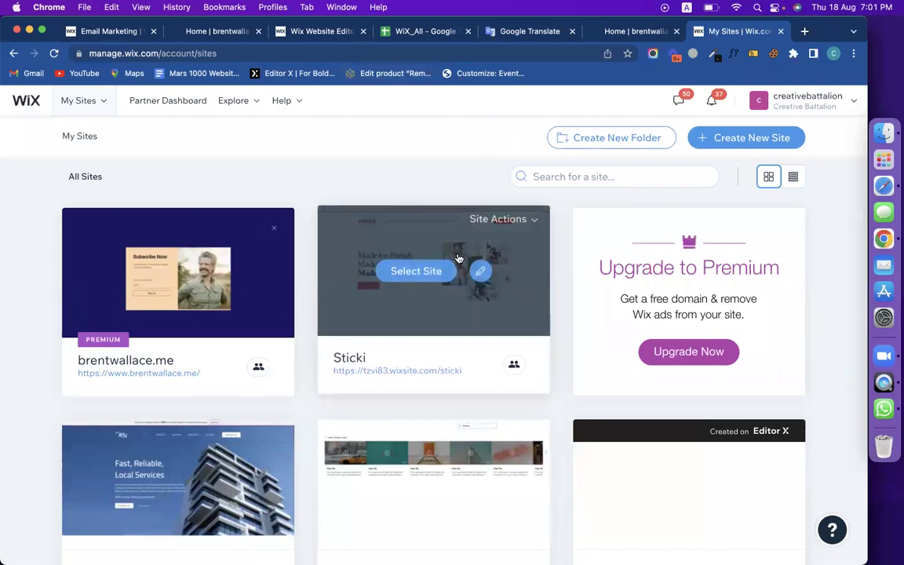
scroll(471, 271, "down", 5)
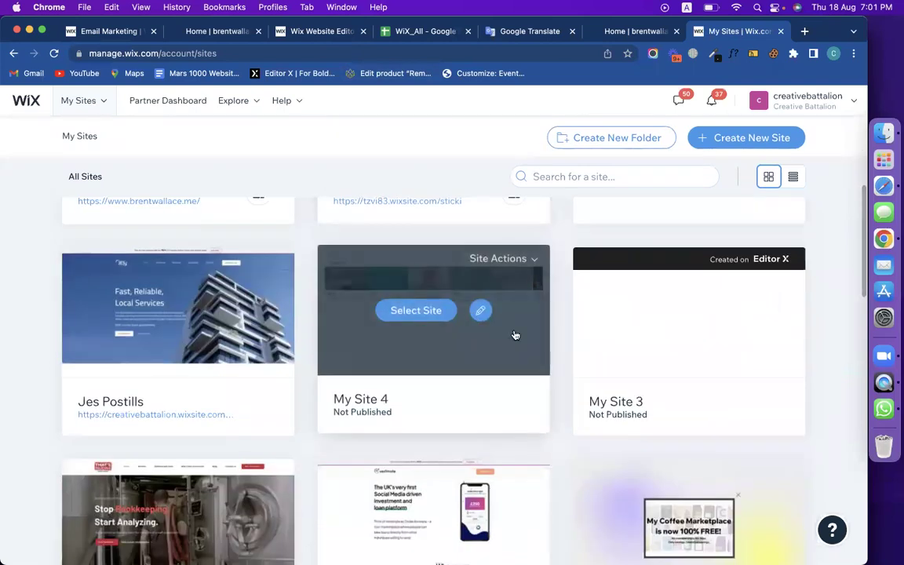
scroll(563, 329, "up", 4)
scroll(430, 353, "down", 2)
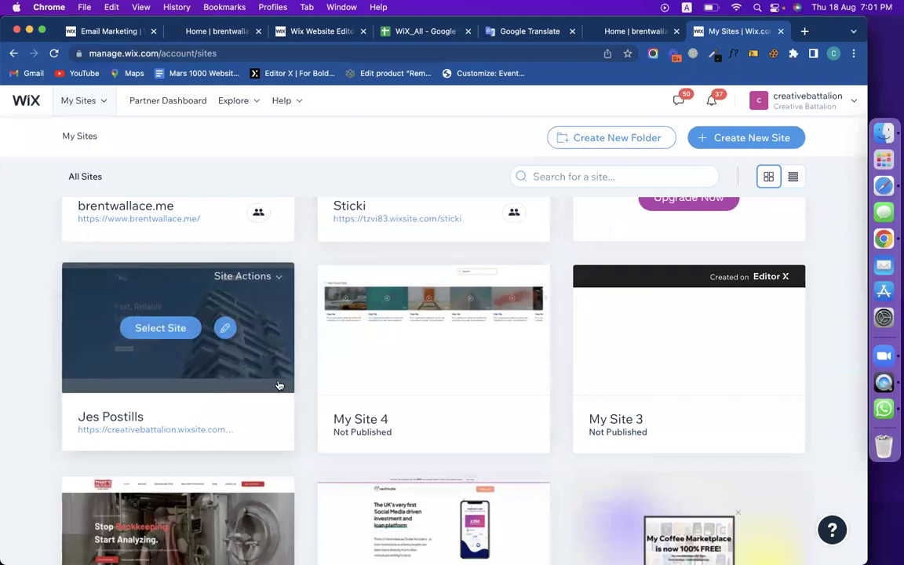
Open the chosen site's dashboard and expand Marketing & SEO in the sidebar.
left_click(179, 330)
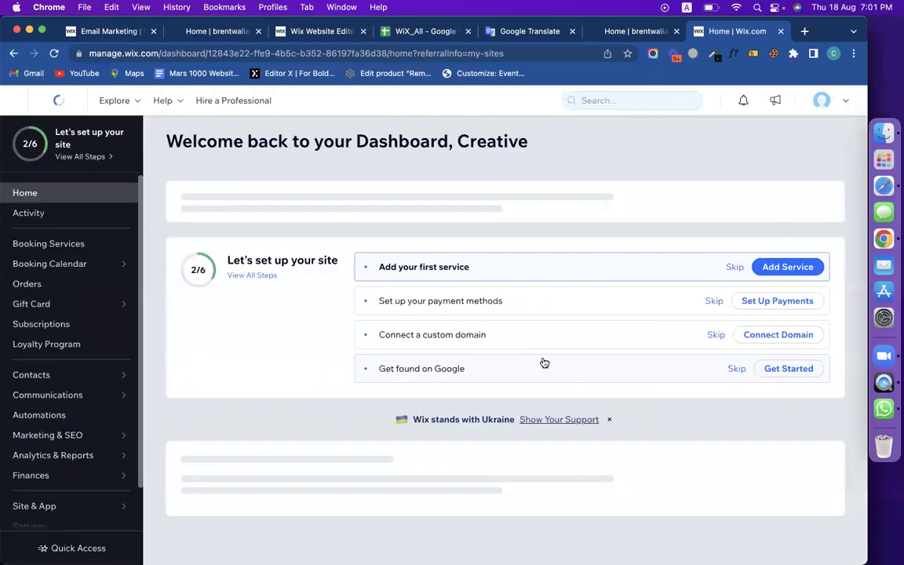
left_click(49, 434)
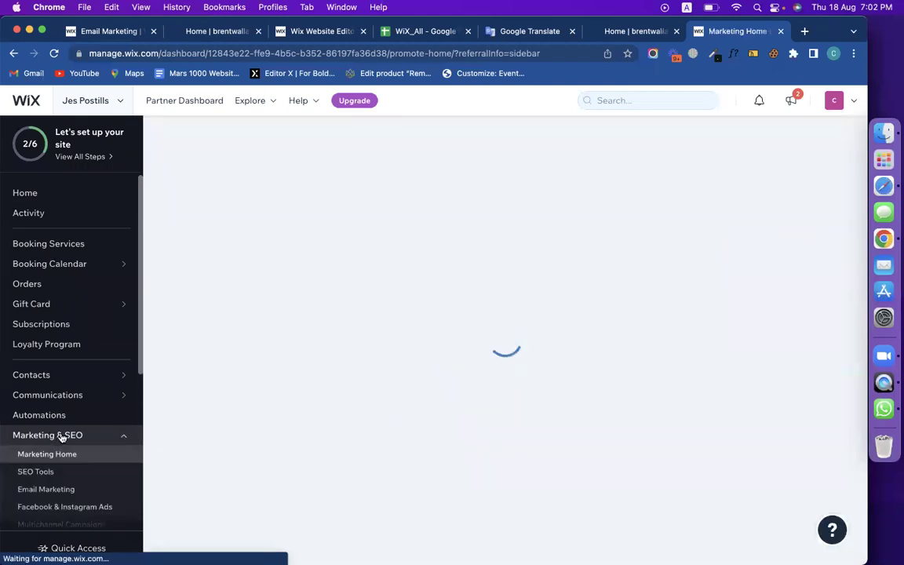
scroll(50, 492, "down", 2)
Create the first email campaign and replace its header text with 'New Product Launched'.
left_click(45, 415)
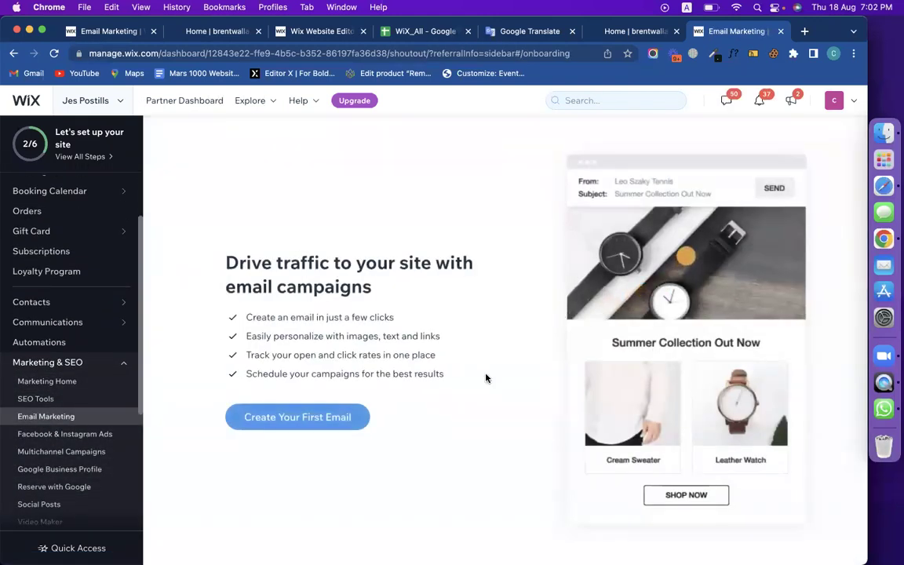
left_click(325, 413)
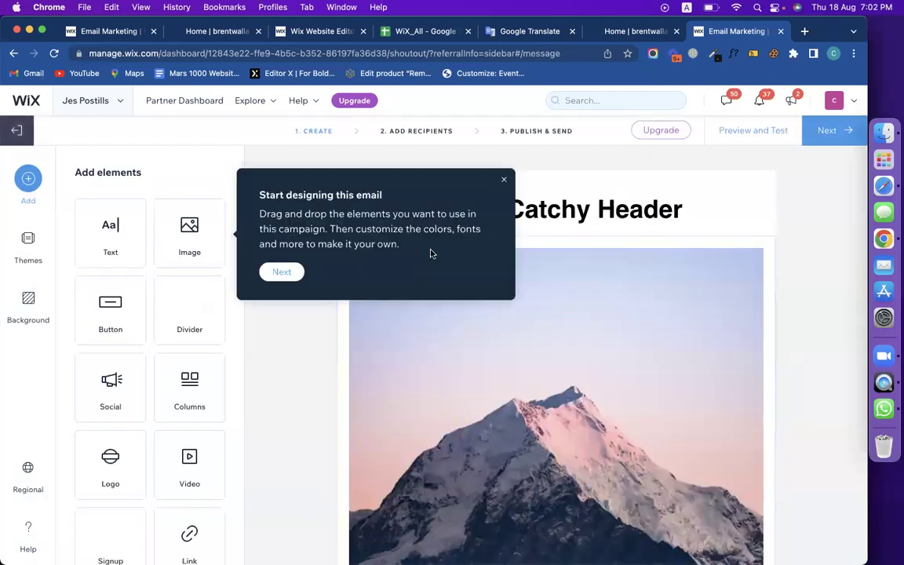
left_click(629, 212)
right_click(501, 181)
triple_click(492, 196)
double_click(493, 198)
triple_click(484, 200)
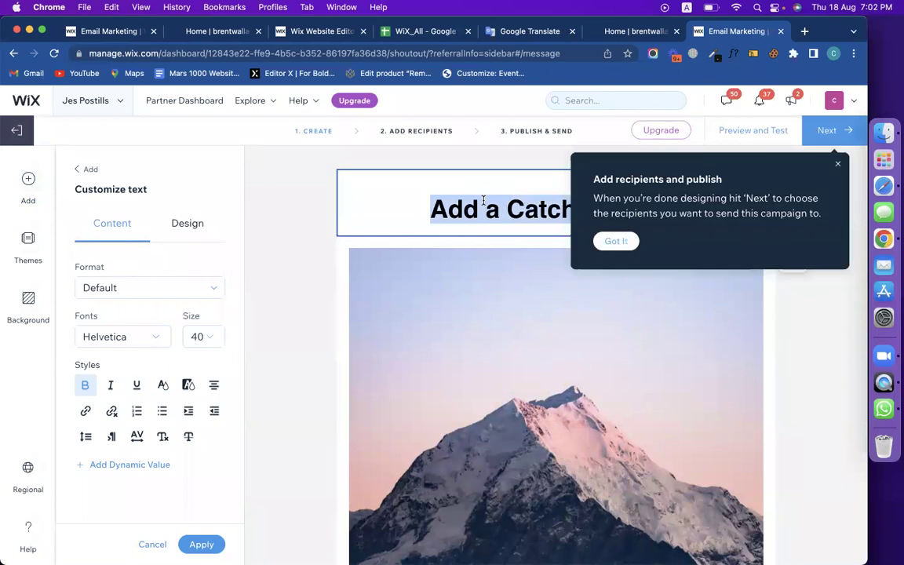
left_click(837, 162)
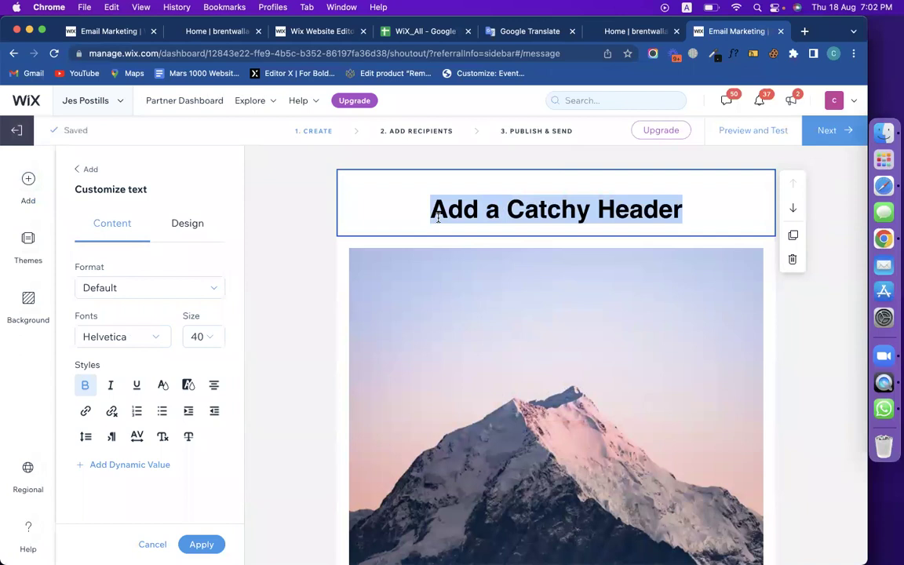
type("New Product Launc")
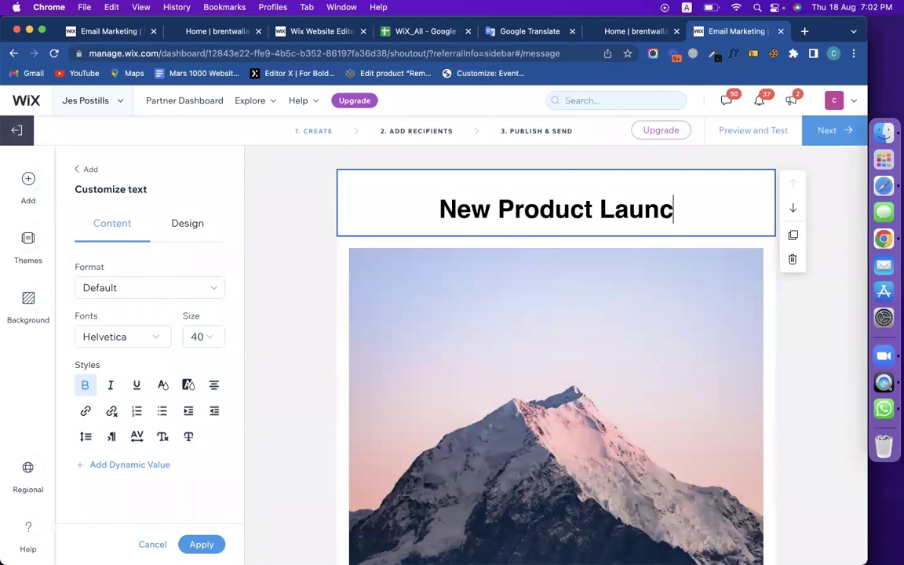
type("hed")
left_click(484, 276)
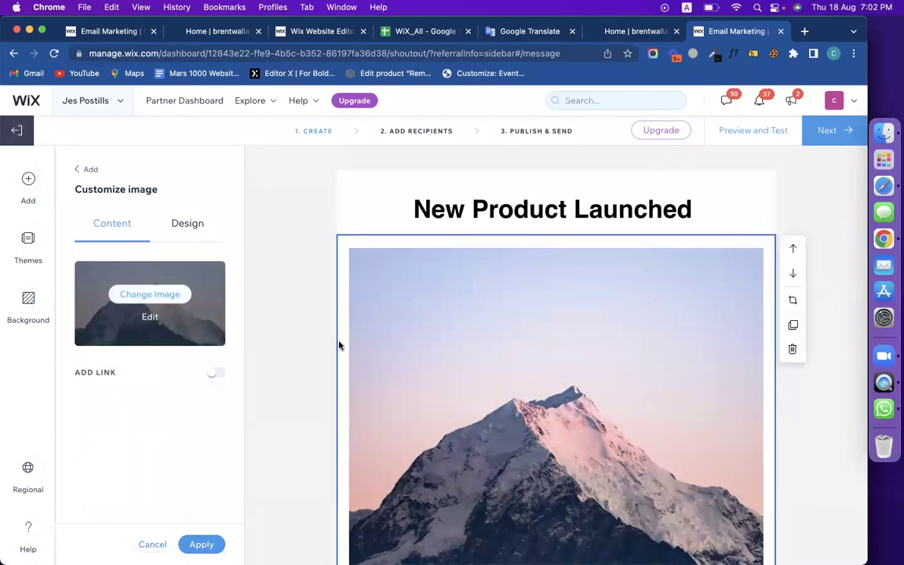
Replace the mountain photo with the Rectangle 19.png trading-chart image.
left_click(150, 294)
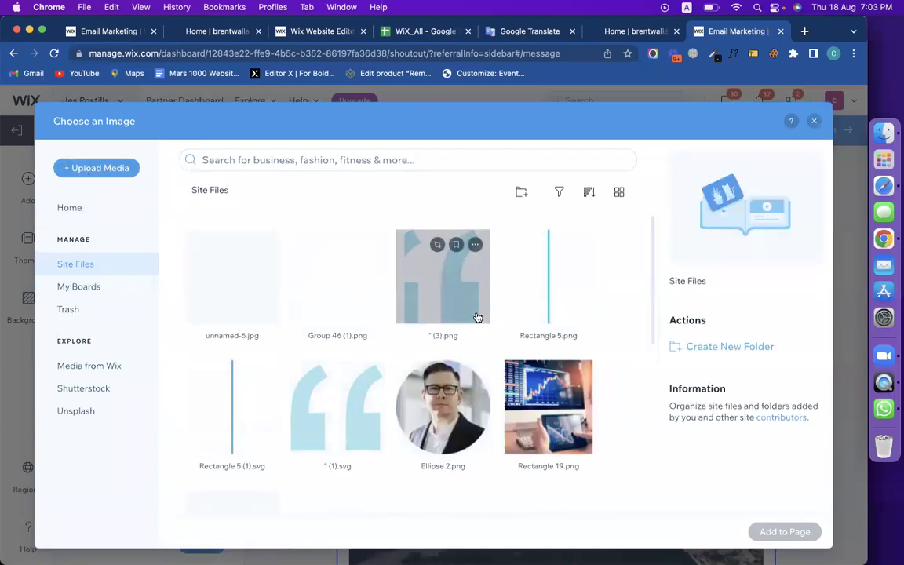
left_click(564, 434)
left_click(765, 533)
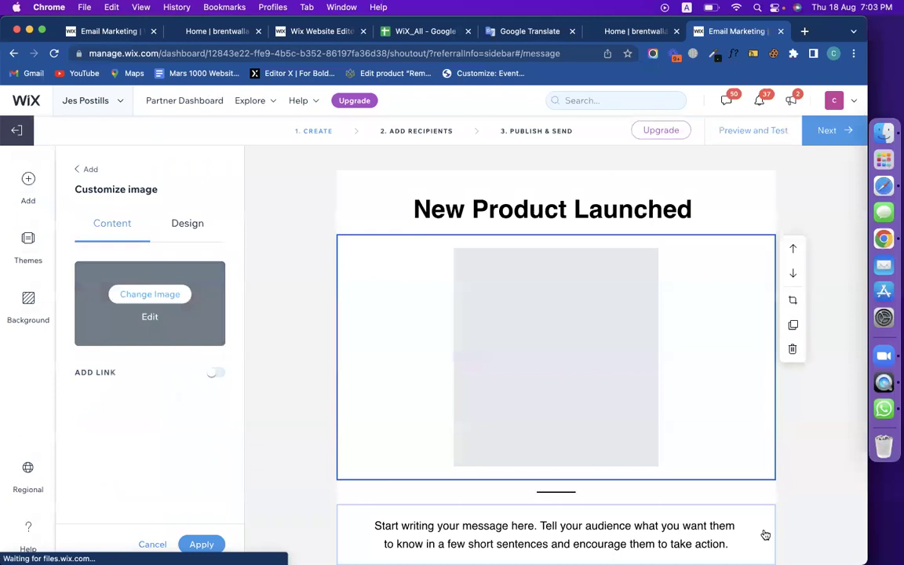
scroll(616, 420, "down", 3)
Change the email button's label to 'Buy Now'.
left_click(522, 350)
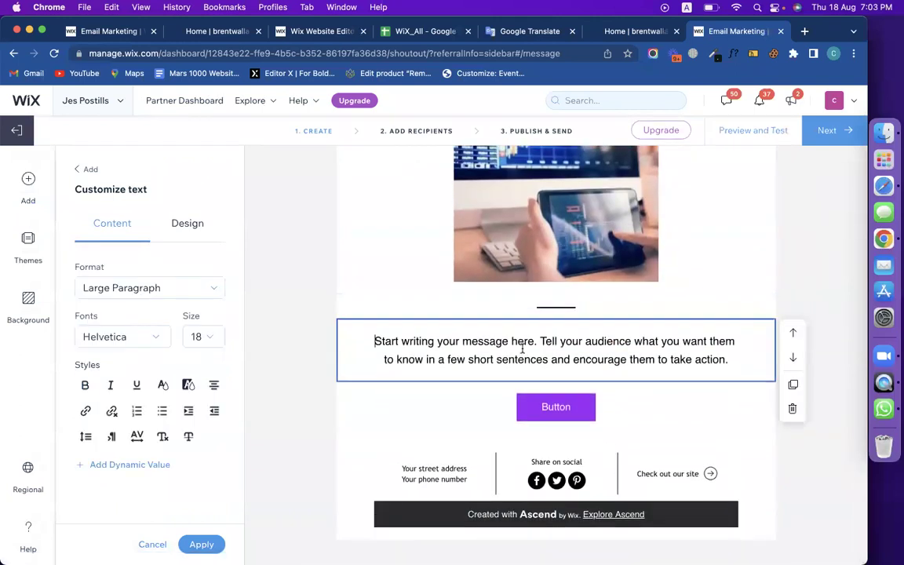
left_click(579, 411)
left_click(149, 279)
double_click(149, 279)
type("Biy Now")
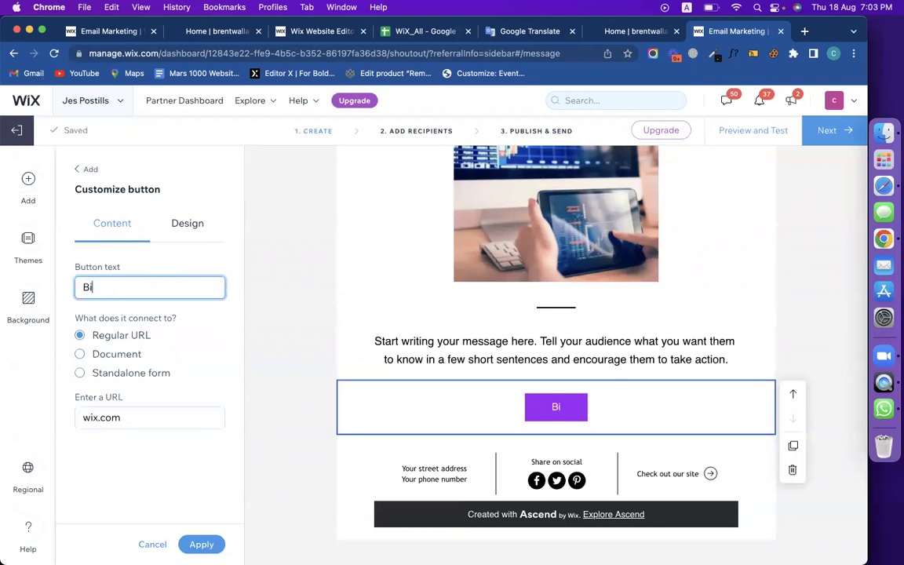
left_click(90, 287)
key("BackSpace")
type("o")
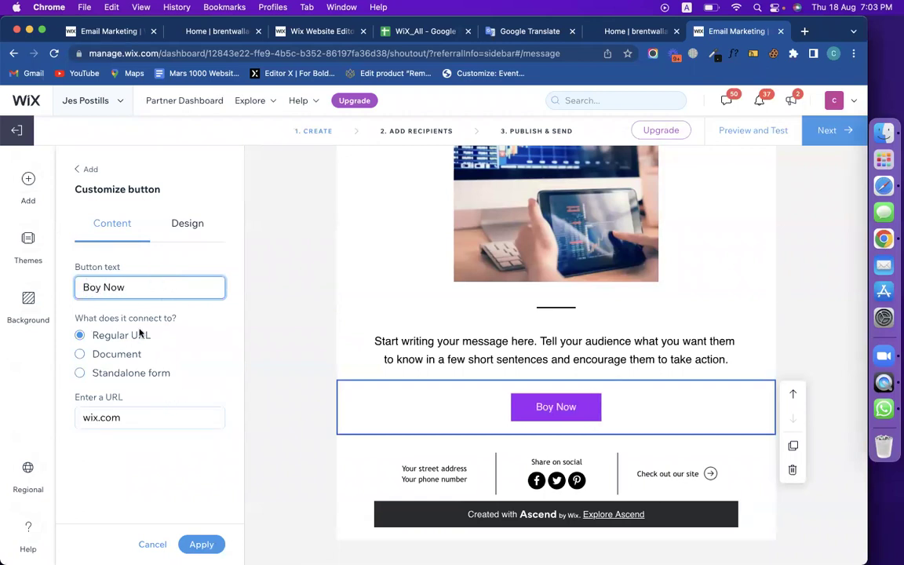
key("BackSpace")
type("u")
left_click(130, 422)
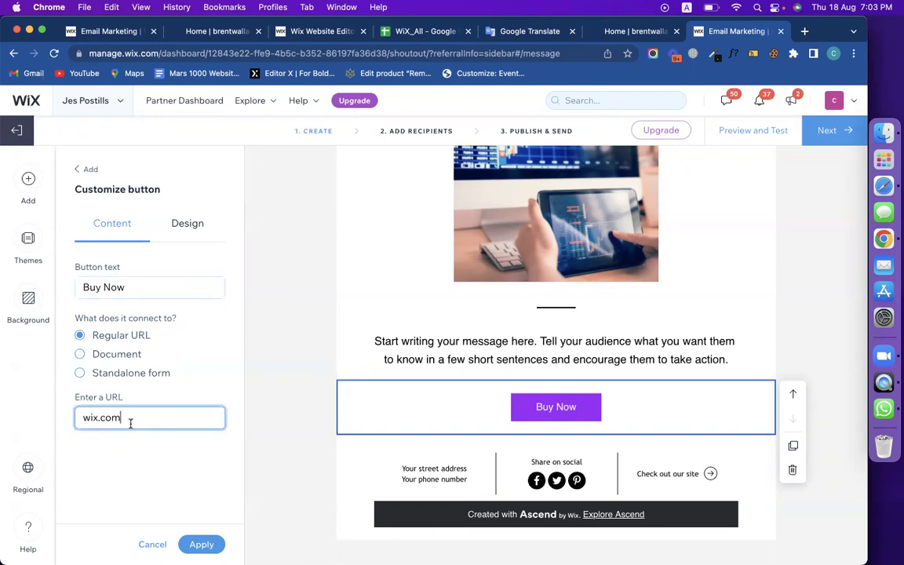
key("super+a")
type("www.codemanbd.")
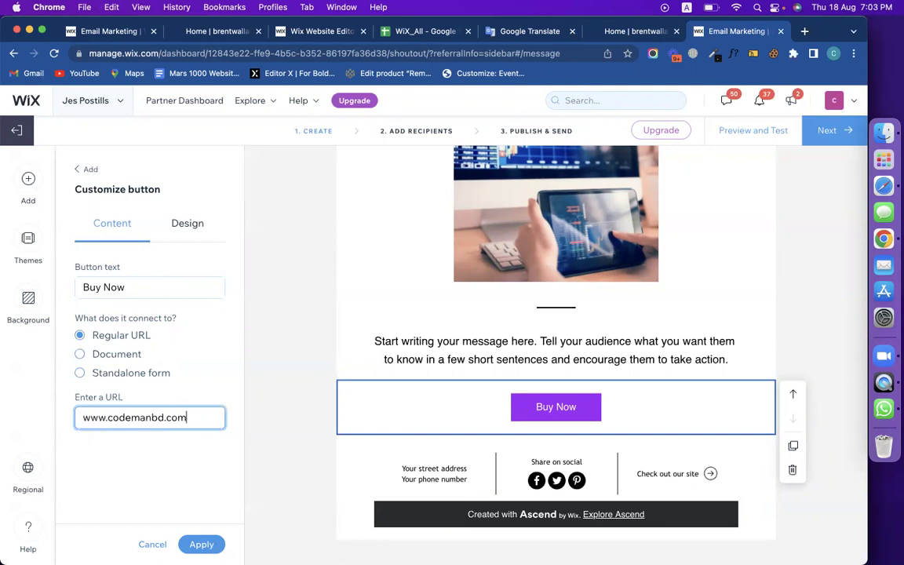
type("com")
left_click(283, 458)
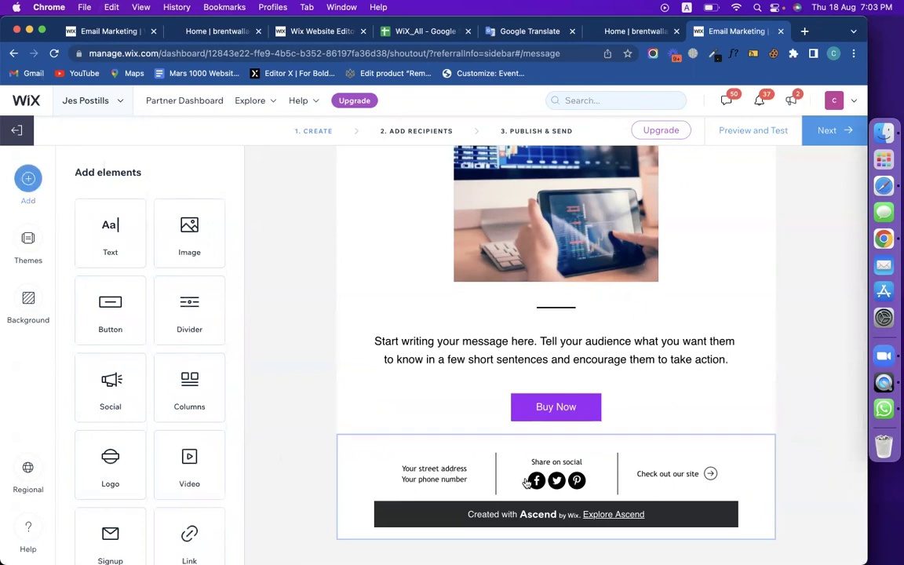
scroll(746, 353, "up", 5)
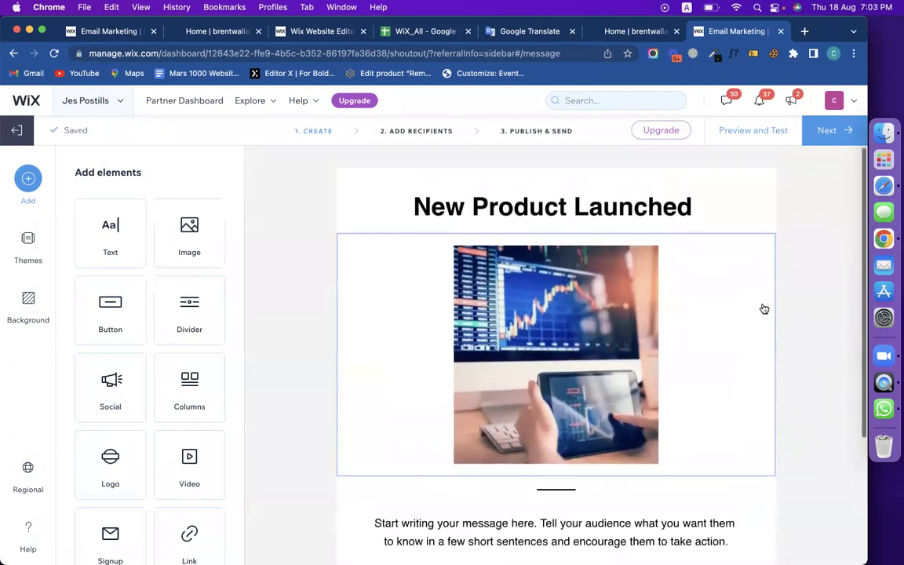
scroll(656, 299, "down", 3)
scroll(657, 299, "up", 3)
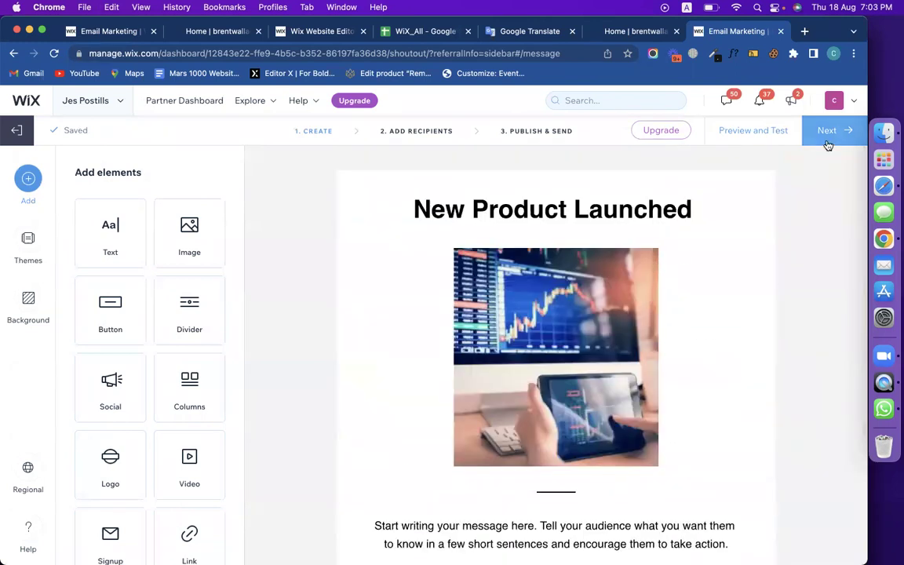
Send the campaign to the All (3) contacts label and proceed to Publish & Send.
left_click(827, 143)
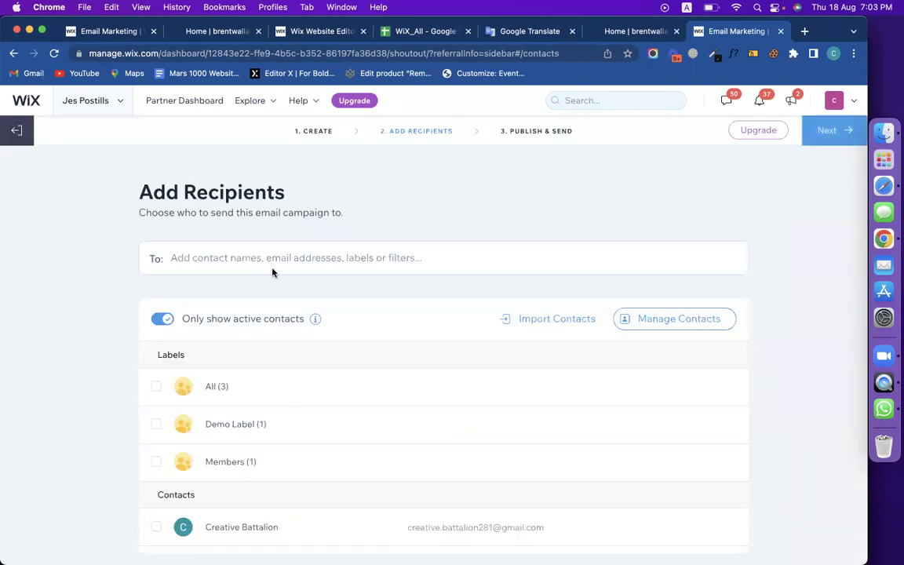
left_click(156, 389)
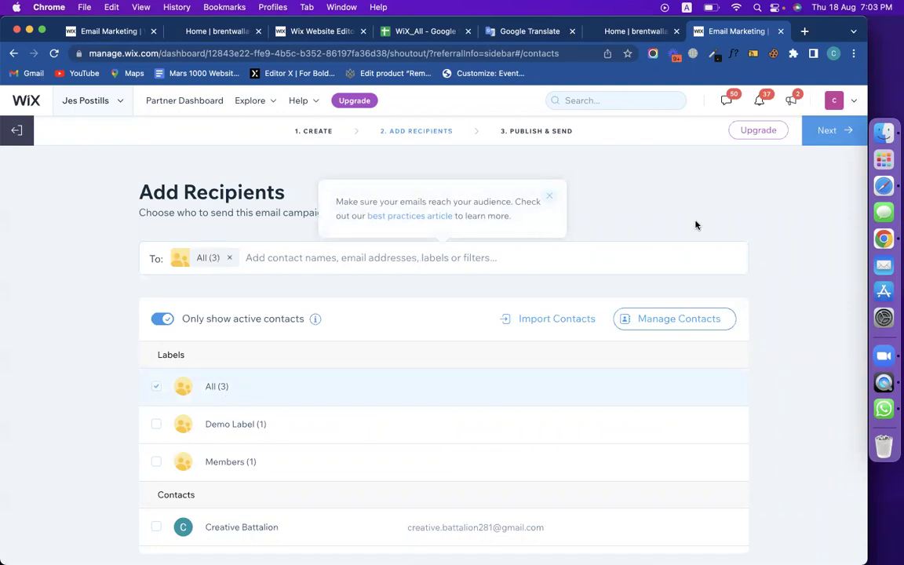
left_click(832, 131)
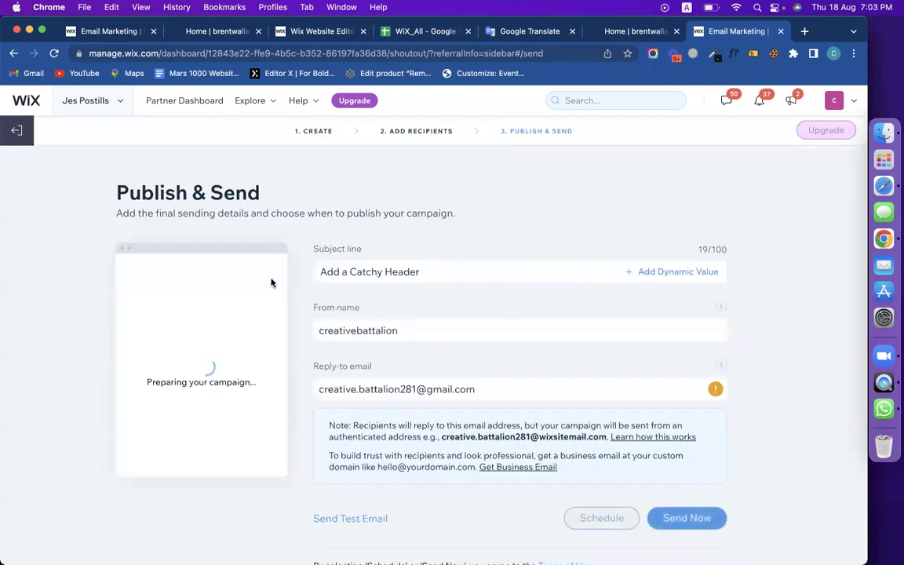
Replace the subject line with 'New Product Launched !', leaving the sender name unchanged.
triple_click(388, 279)
type("Ne")
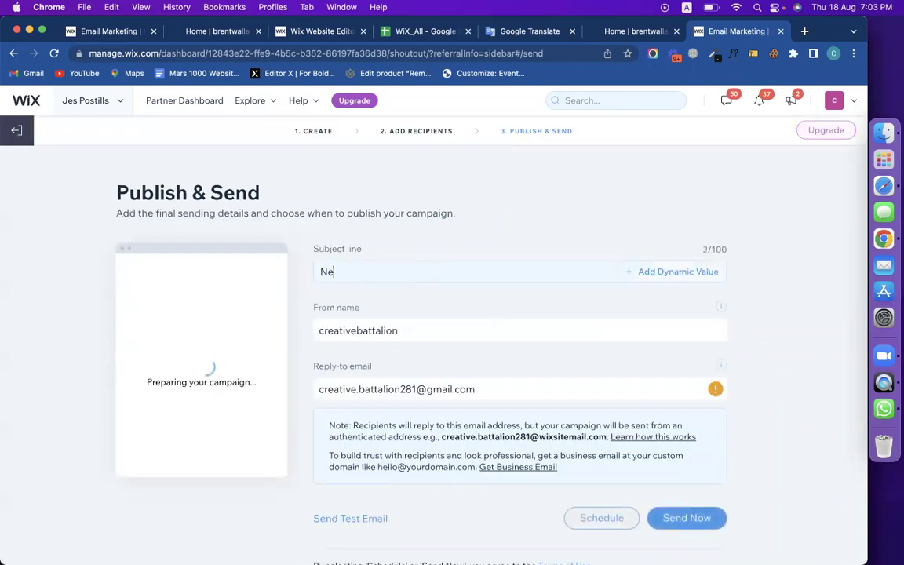
type("w Por")
key("BackSpace")
key("BackSpace")
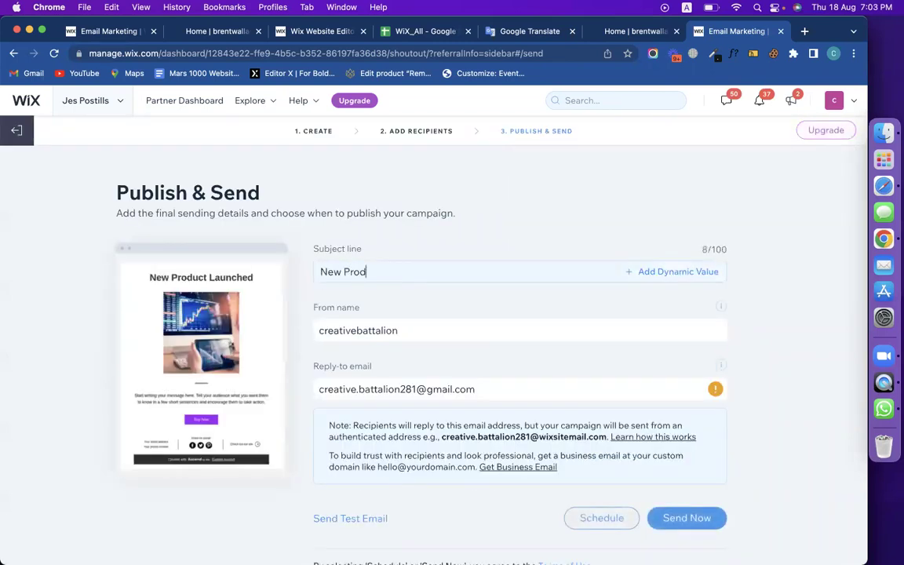
type("roduct Launce")
left_click(402, 328)
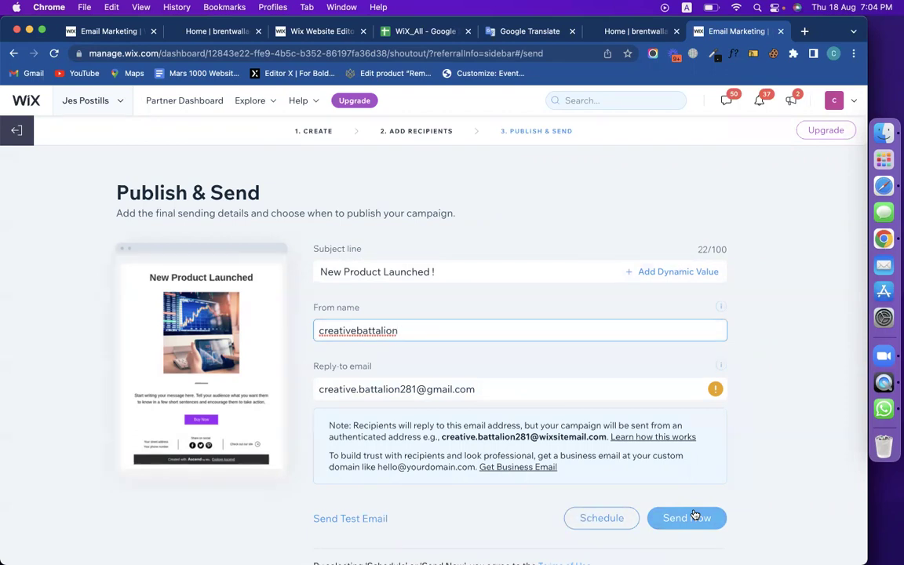
scroll(511, 498, "down", 2)
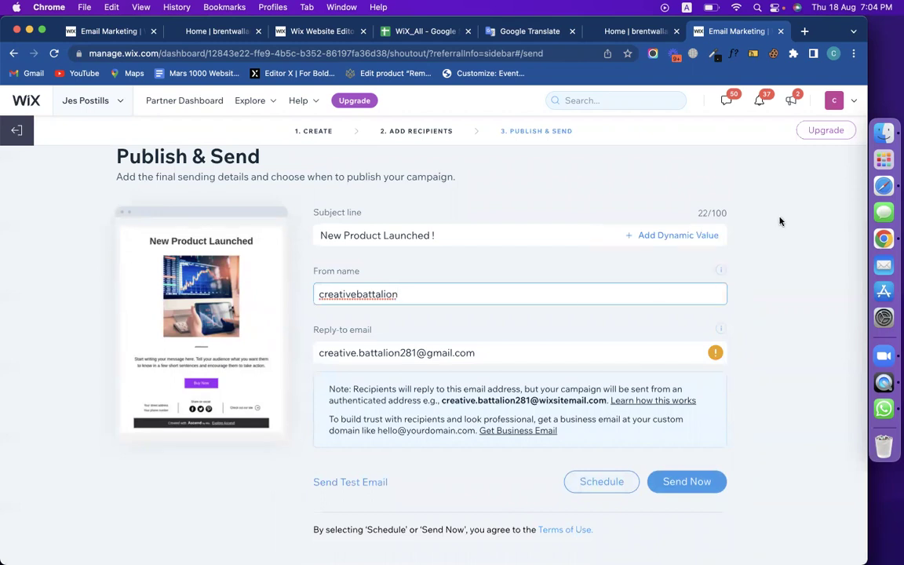
scroll(781, 220, "up", 2)
left_click(620, 185)
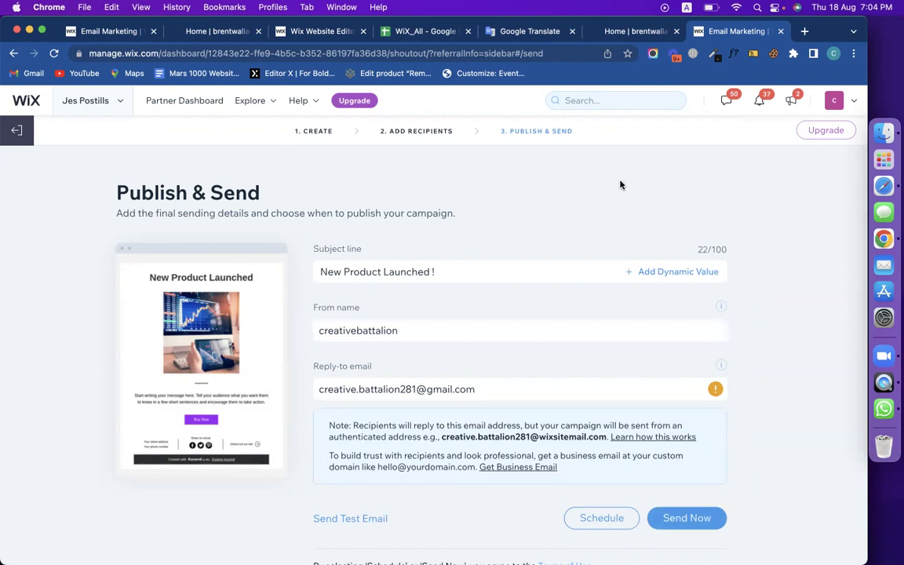
Open the course module sheet in the WiX_All spreadsheet.
left_click(397, 30)
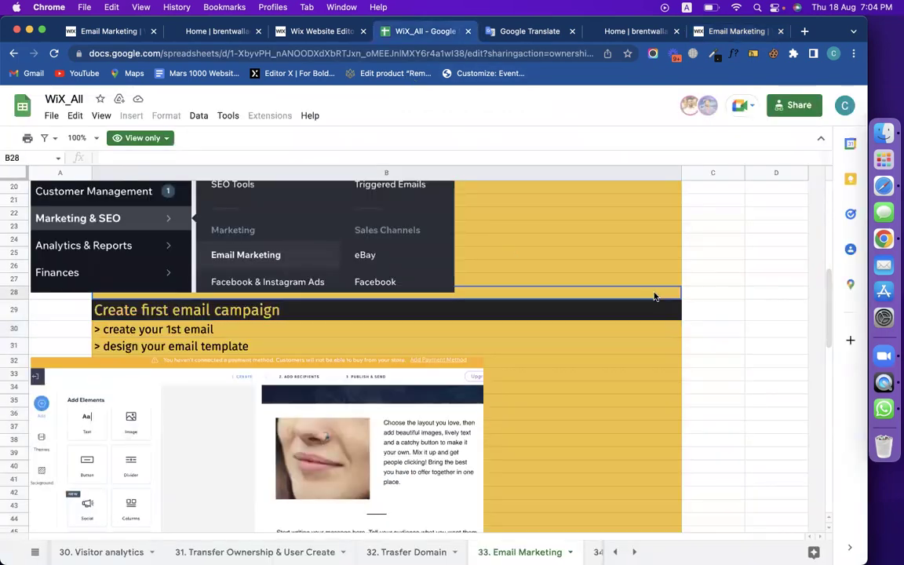
left_click(34, 552)
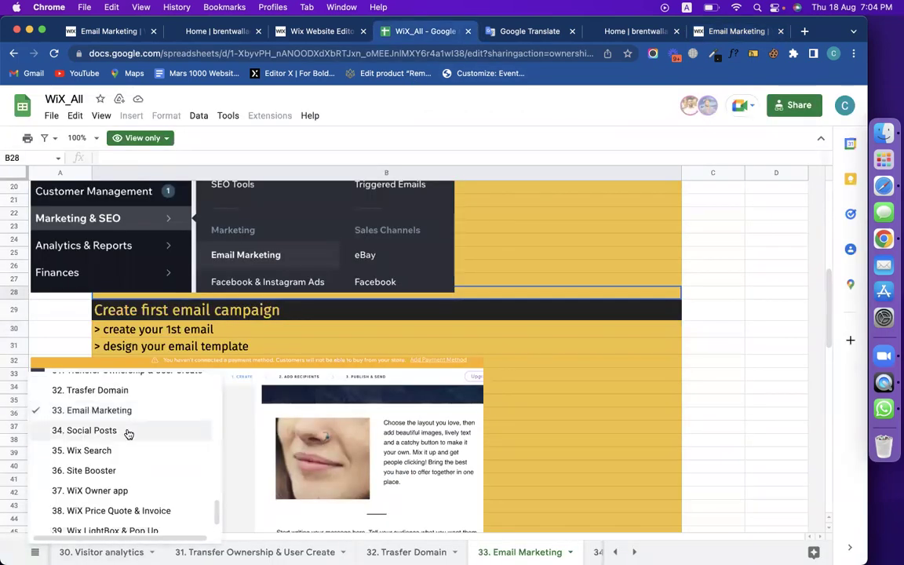
scroll(125, 431, "up", 10)
left_click(82, 386)
Review column E topics down to WiX Transfer Ownership & User Create/Invite, then return to the editor.
left_click(530, 437)
left_click(539, 423)
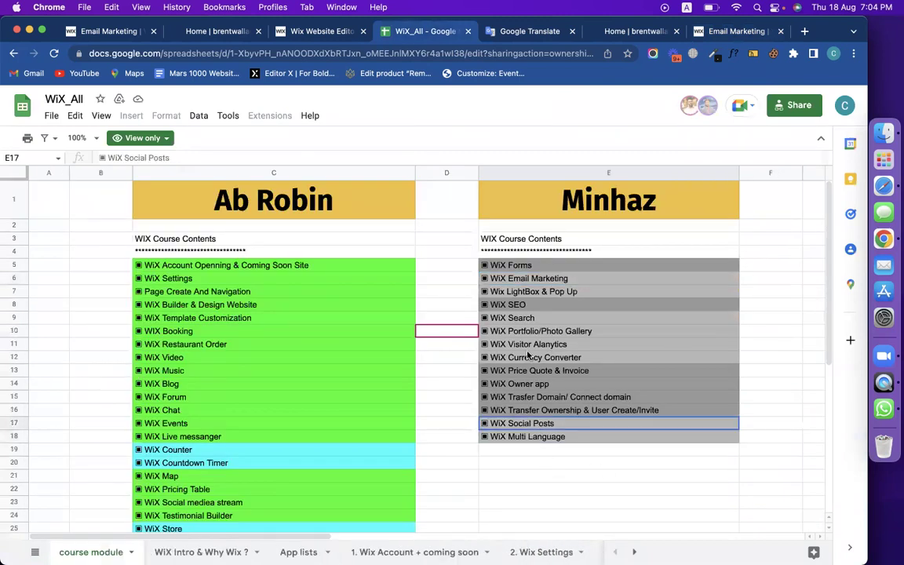
left_click(522, 319)
left_click(553, 294)
left_click(498, 306)
left_click(587, 278)
left_click(531, 345)
left_click(512, 359)
left_click(568, 372)
left_click(567, 386)
left_click(572, 398)
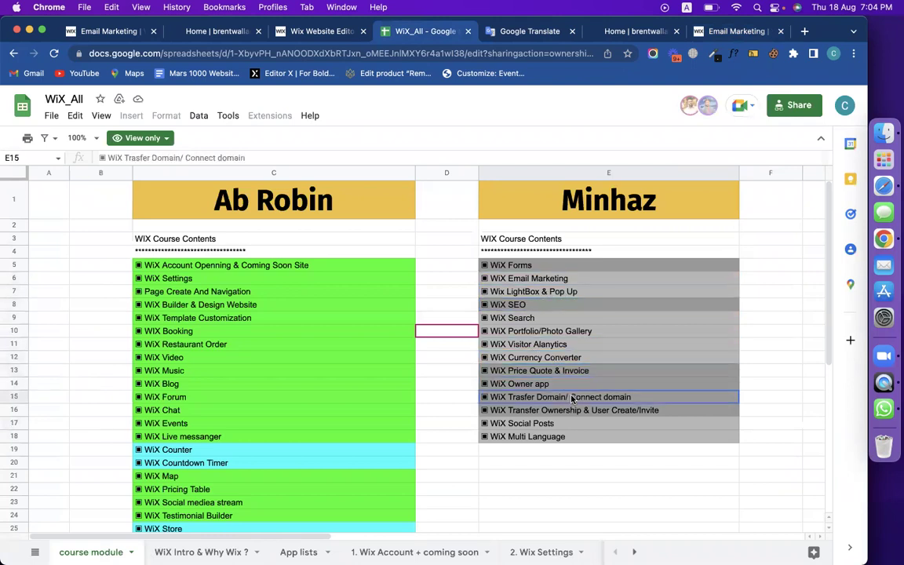
left_click(585, 410)
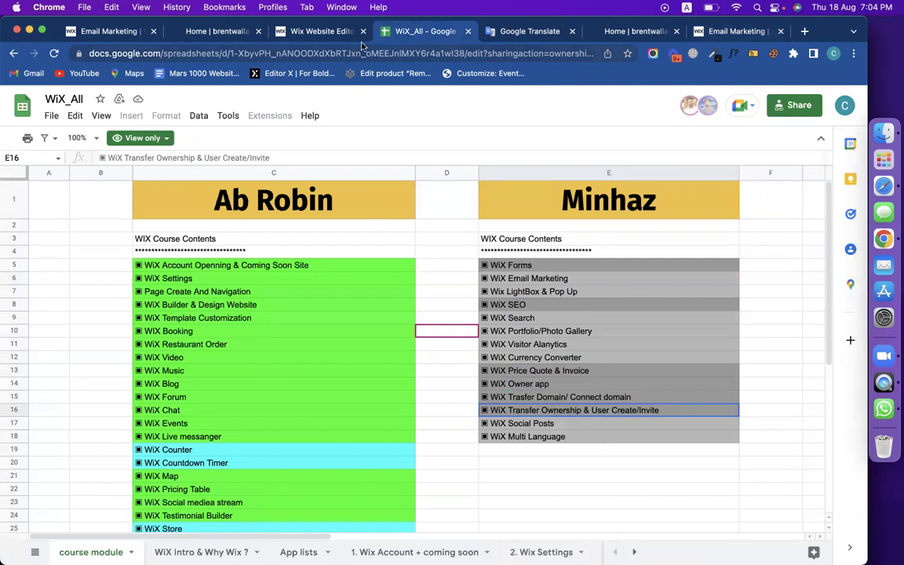
left_click(314, 32)
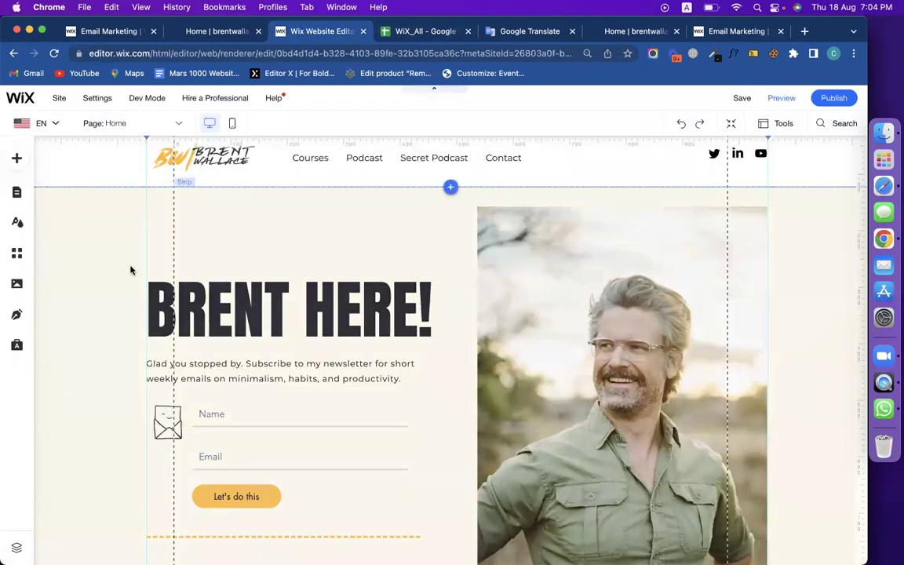
Open Roles & permissions in the first site's settings.
left_click(192, 32)
left_click(110, 32)
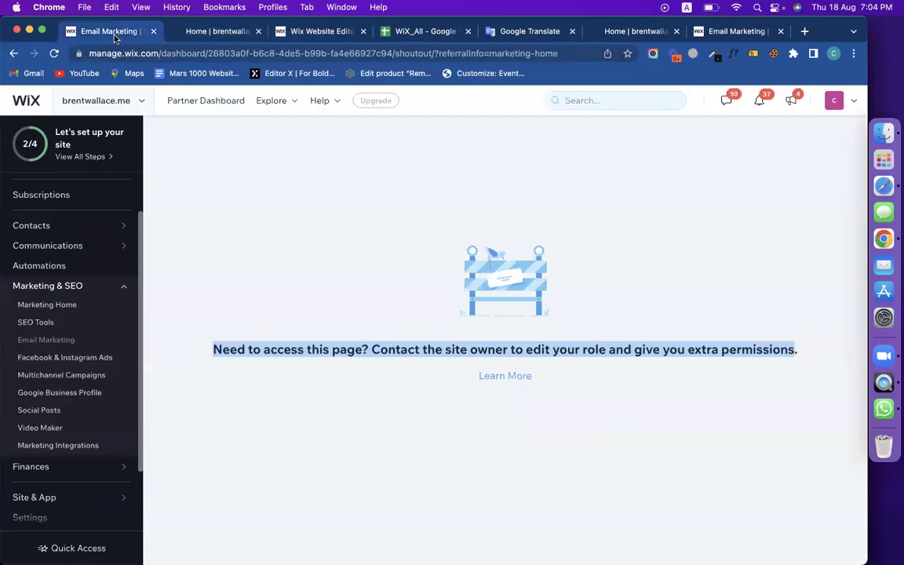
left_click(219, 295)
scroll(97, 444, "down", 2)
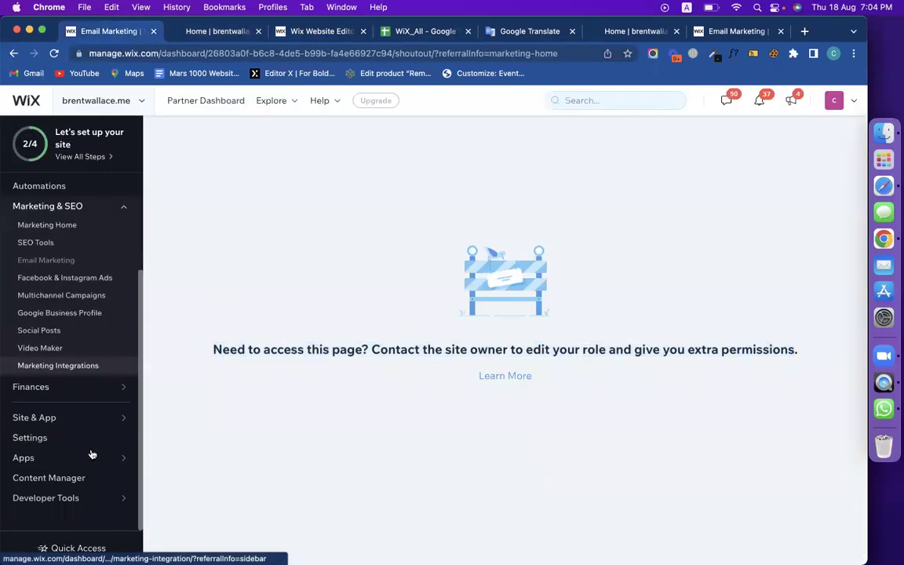
left_click(57, 442)
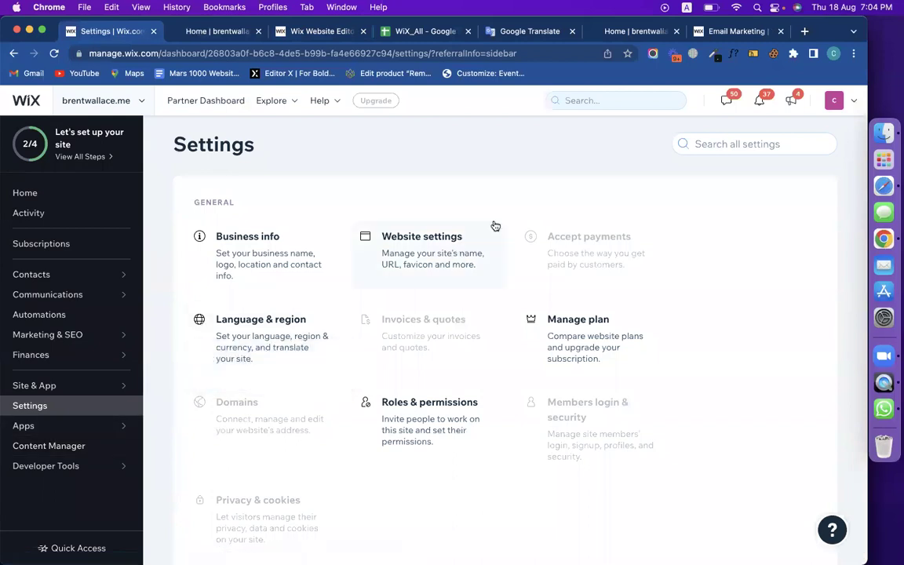
left_click(439, 405)
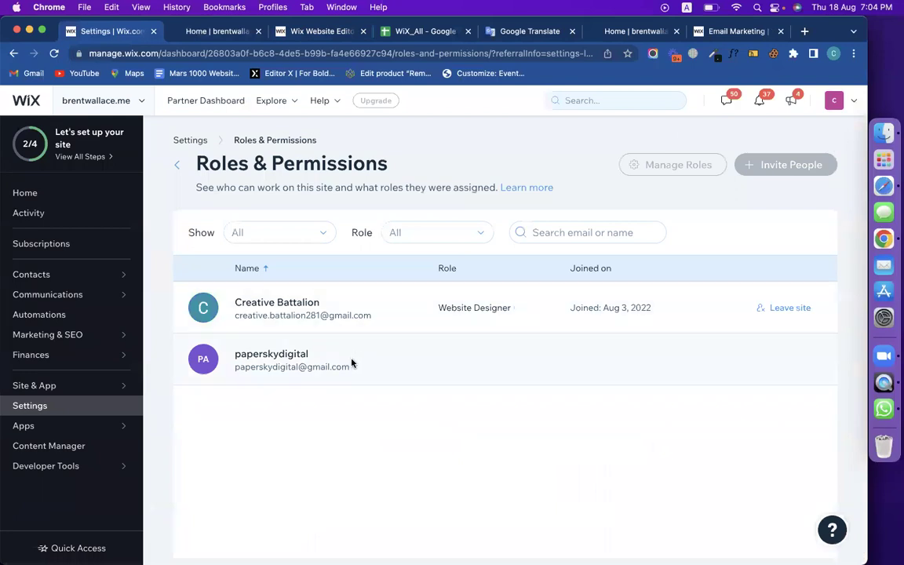
Review the Website Designer role and members, then switch to the other site's email campaign.
left_click_drag(436, 310, 515, 307)
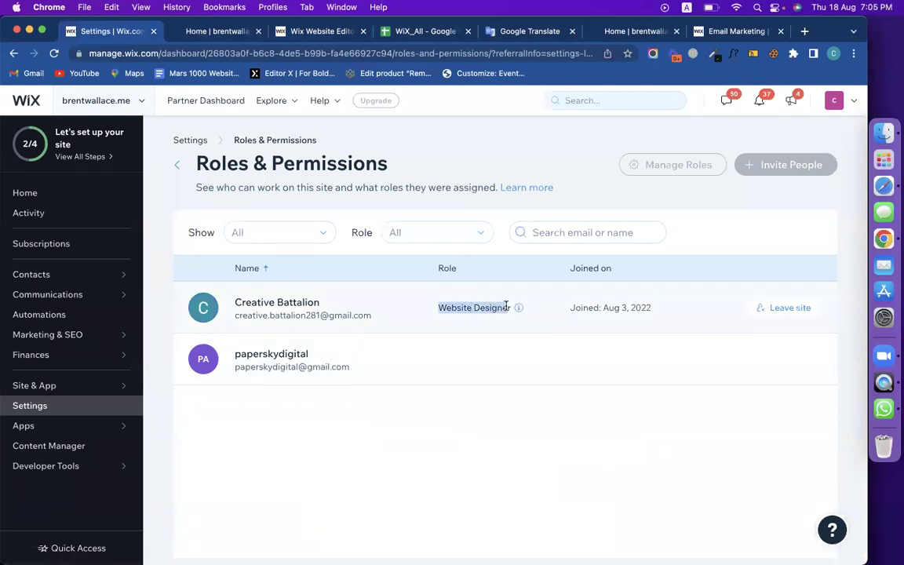
left_click_drag(347, 367, 235, 369)
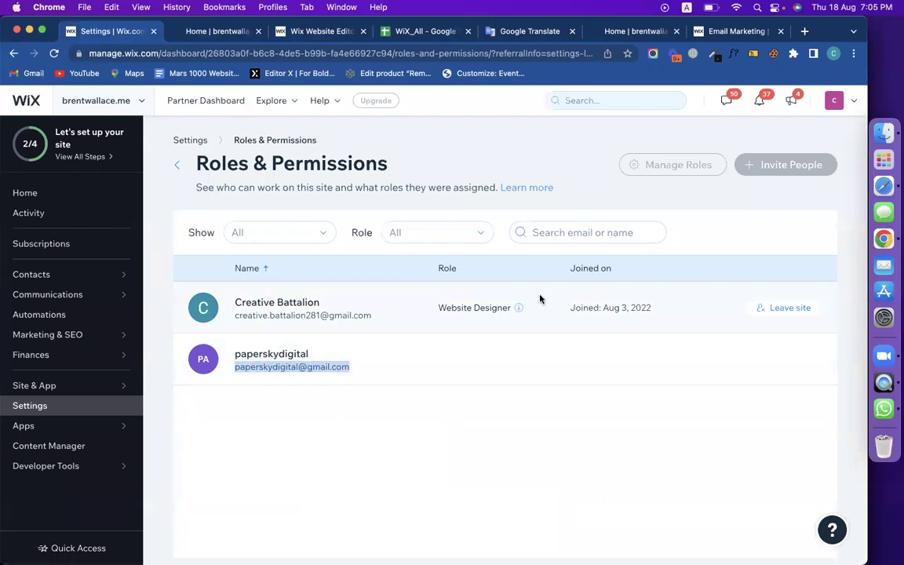
left_click(711, 212)
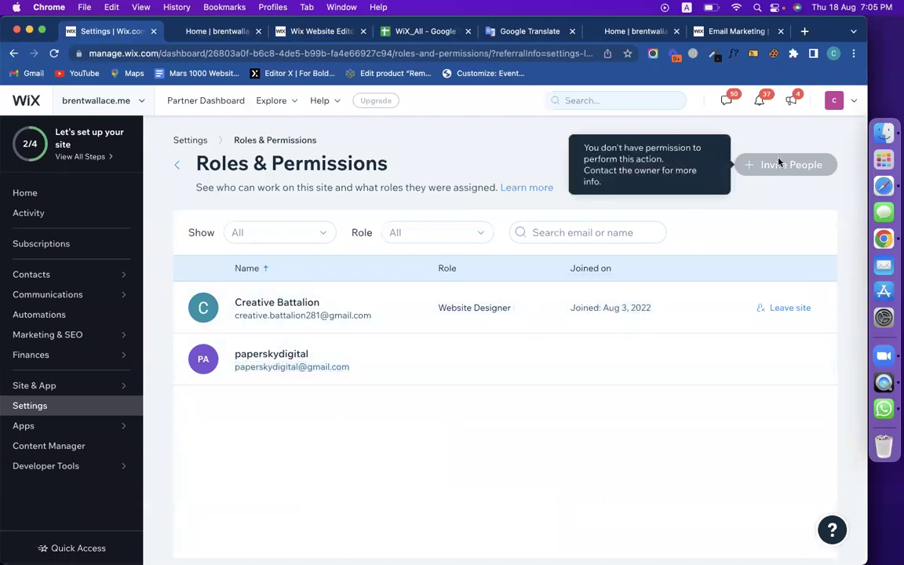
left_click(704, 36)
left_click(613, 31)
left_click(731, 32)
Open Roles & permissions in this site's settings.
left_click(10, 130)
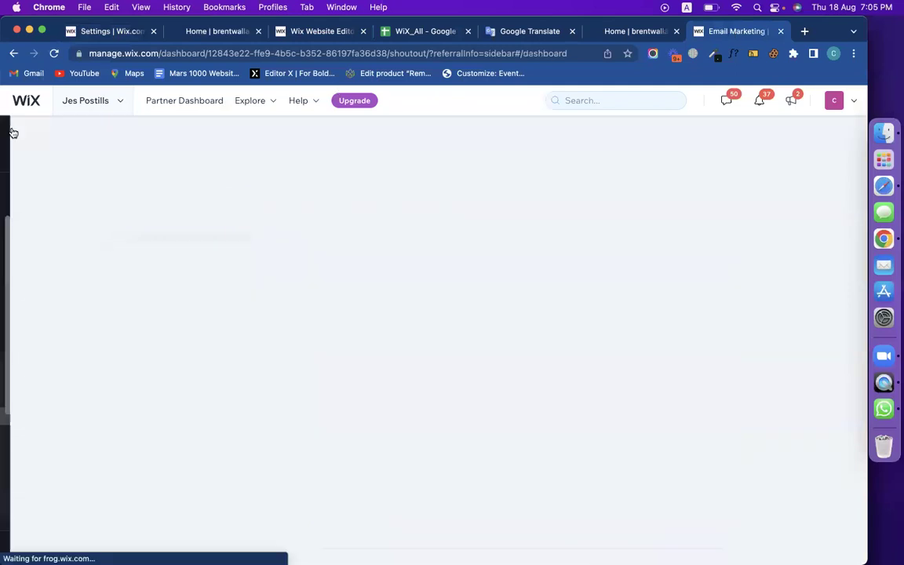
scroll(56, 431, "down", 3)
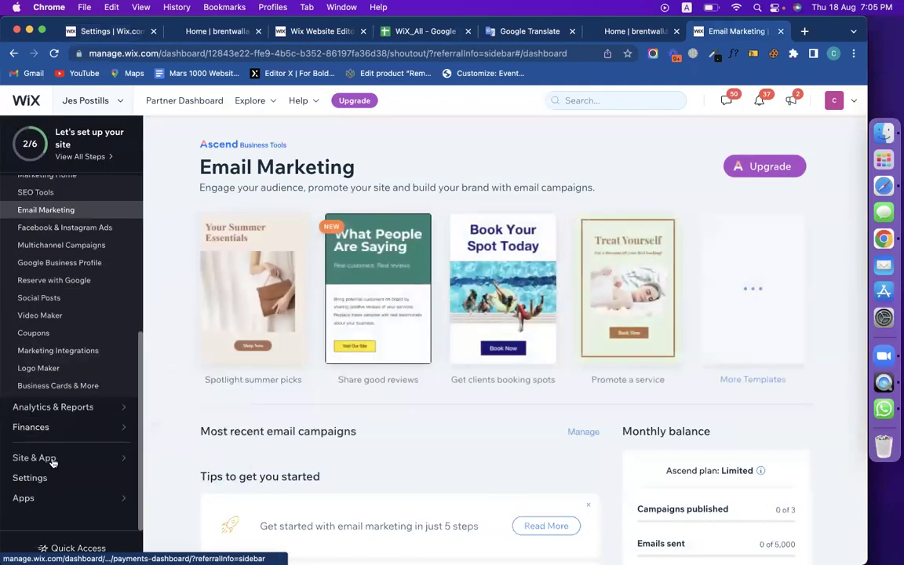
left_click(52, 477)
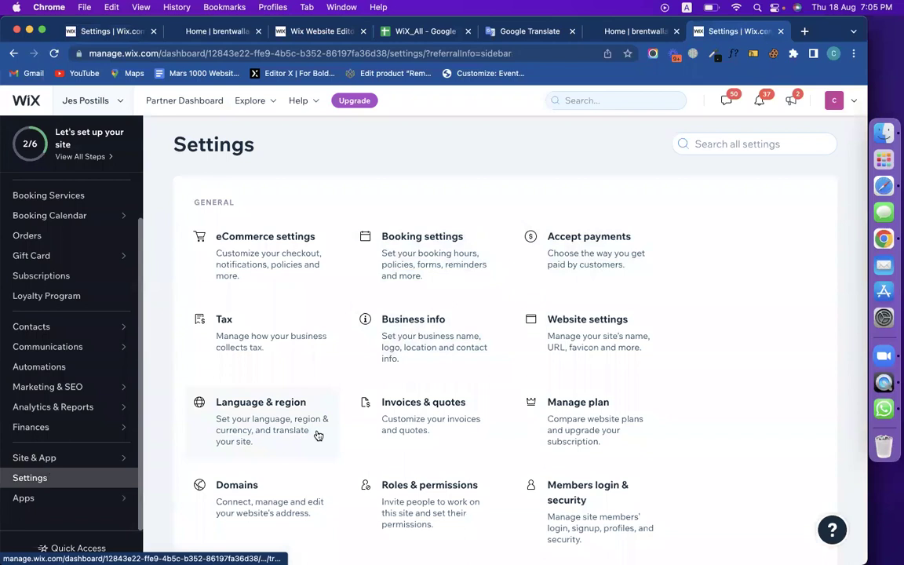
scroll(317, 434, "down", 2)
left_click(427, 422)
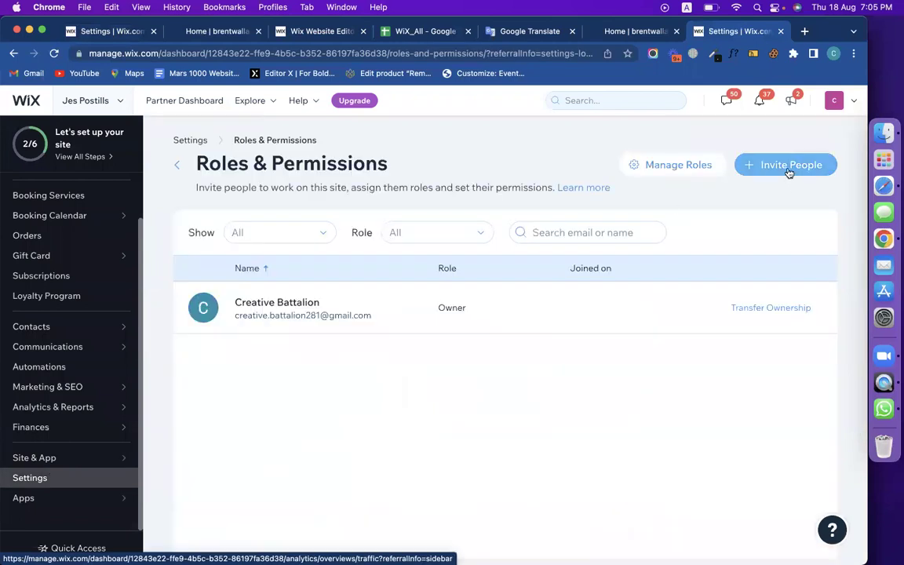
Invite the collaborator's e-mail address with the Website Manager role and send the invitation.
left_click(787, 166)
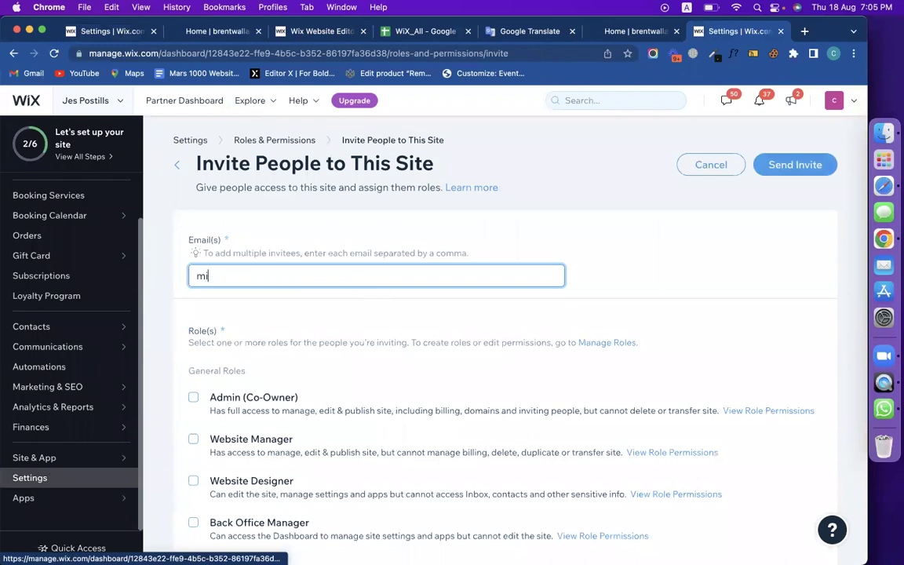
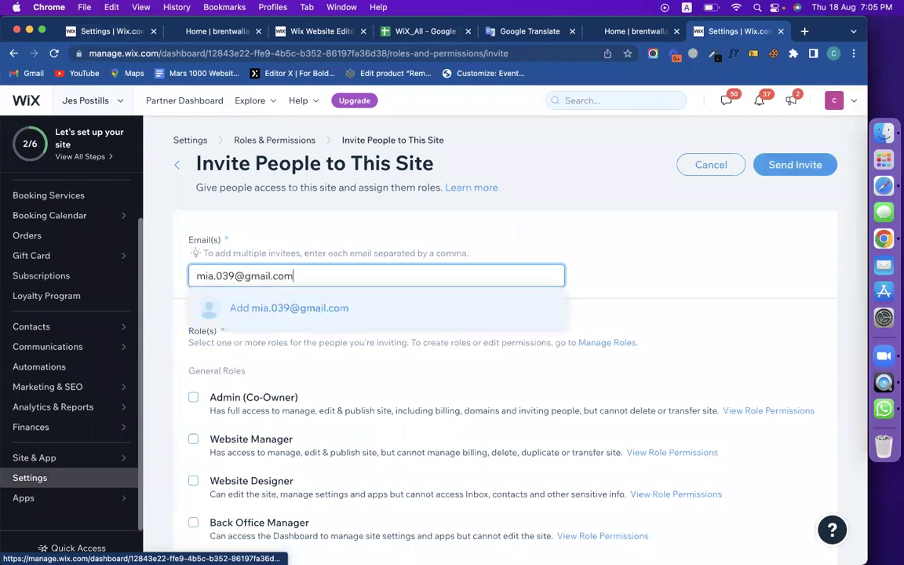
left_click(297, 306)
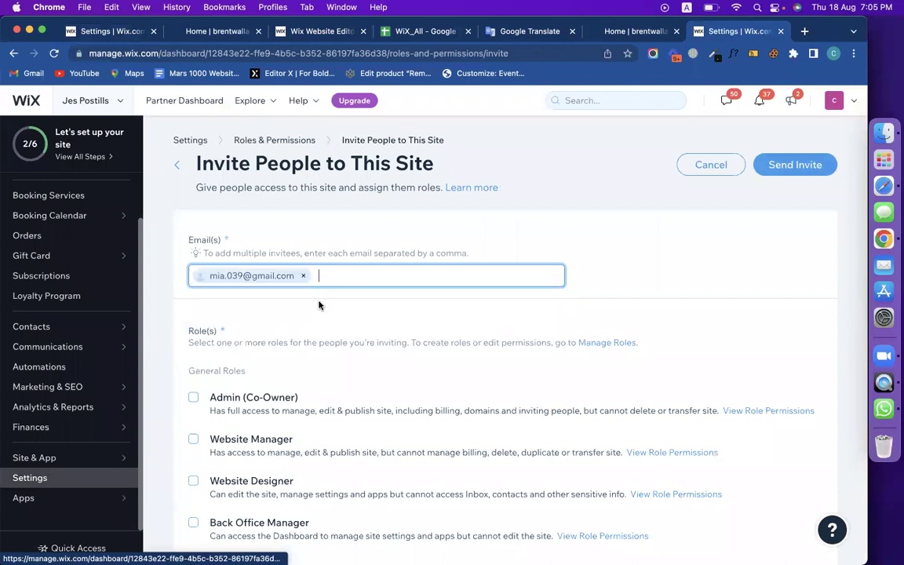
scroll(375, 343, "down", 3)
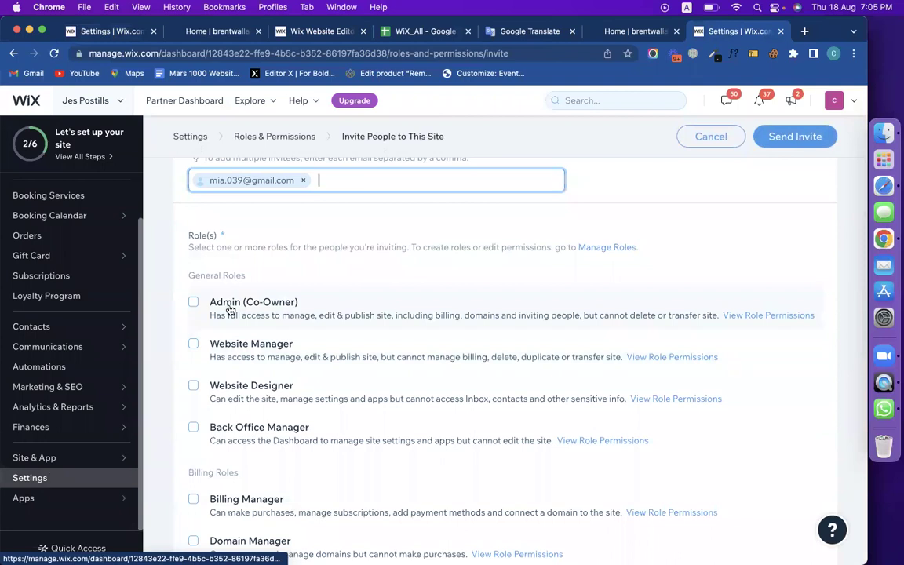
left_click(192, 345)
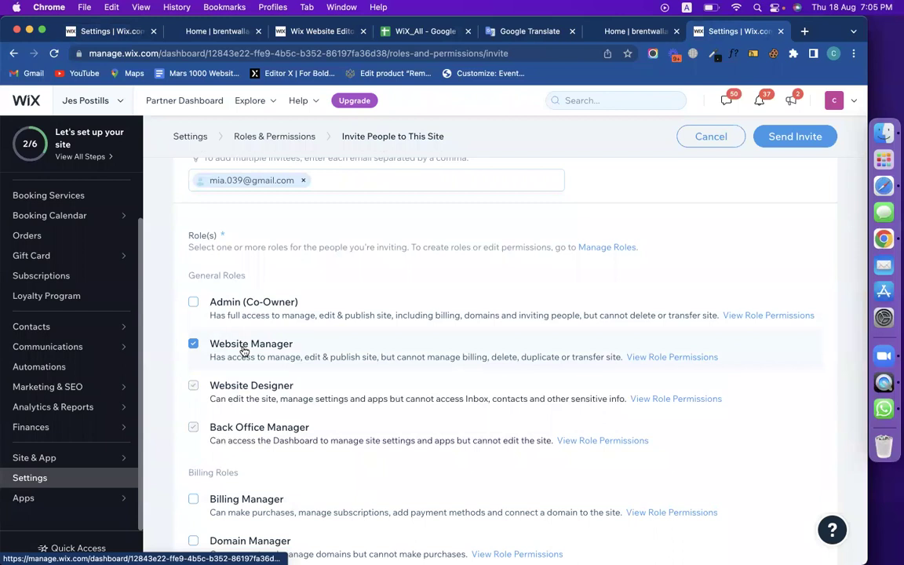
left_click(798, 143)
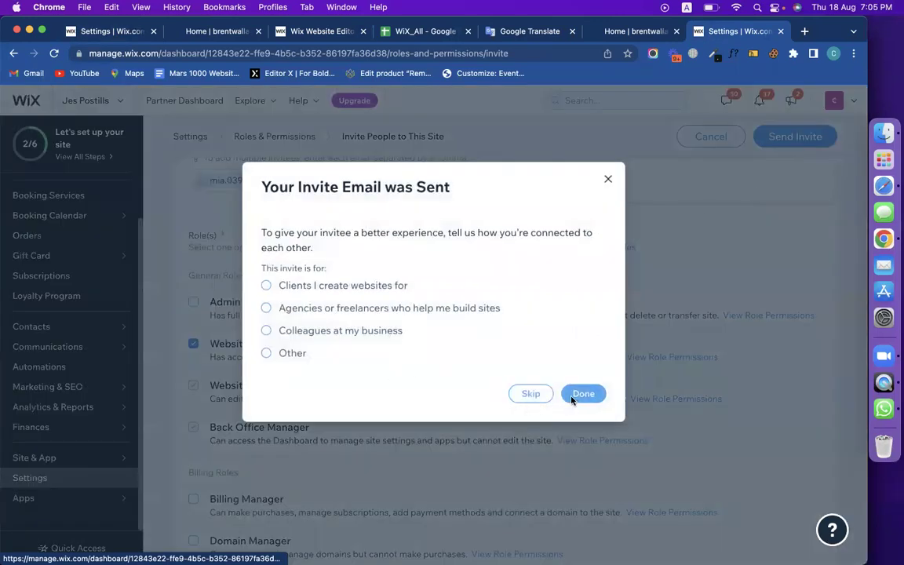
left_click(577, 394)
left_click(834, 54)
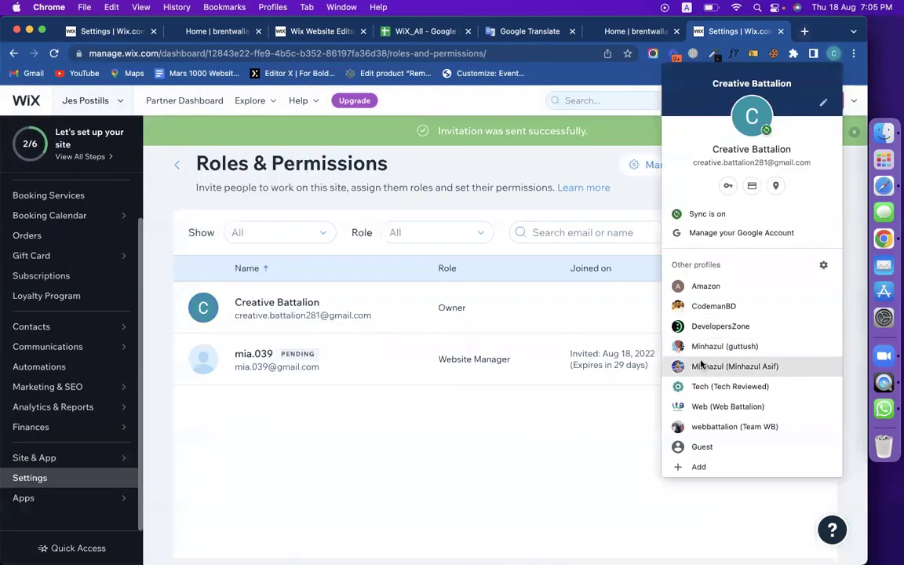
In the invitee's Chrome profile, open the Wix invitation email in Gmail.
left_click(700, 362)
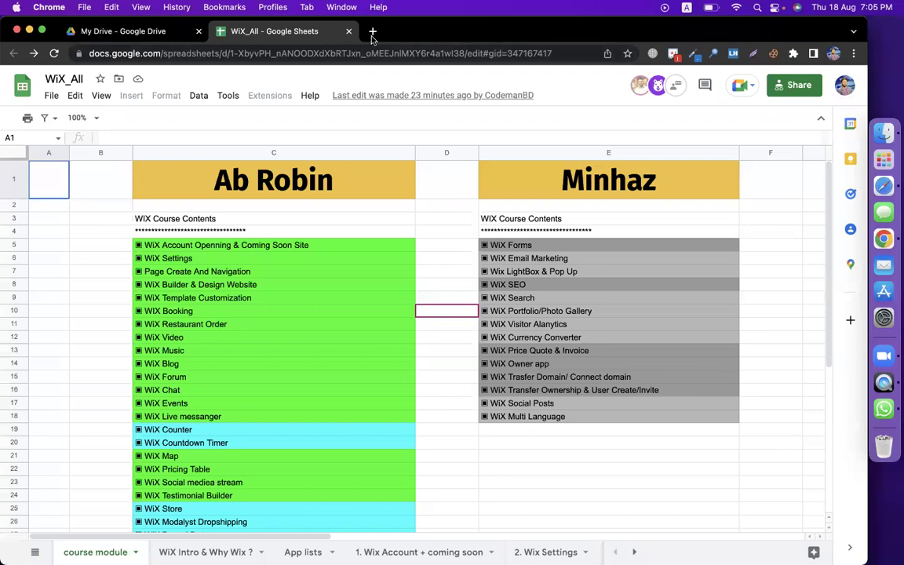
left_click(372, 31)
type("gm")
key("Return")
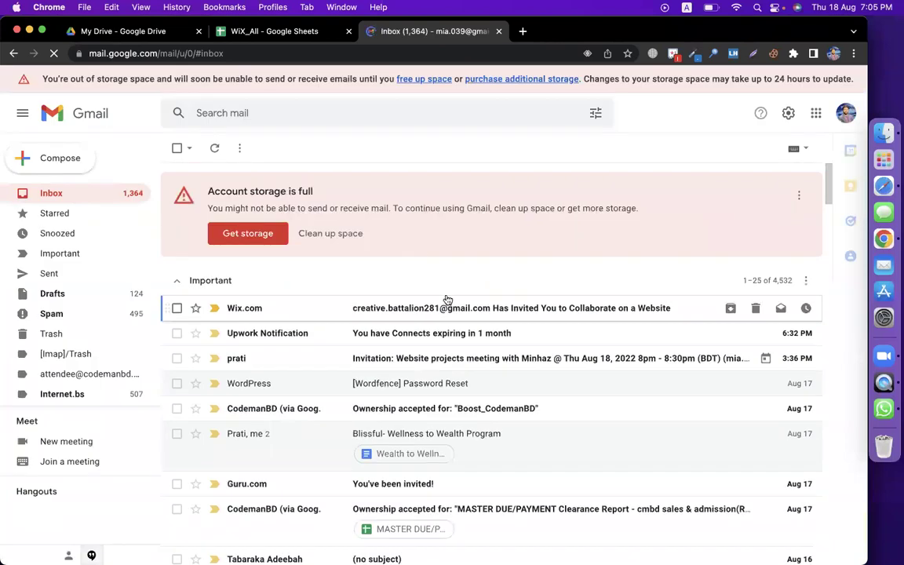
left_click(469, 310)
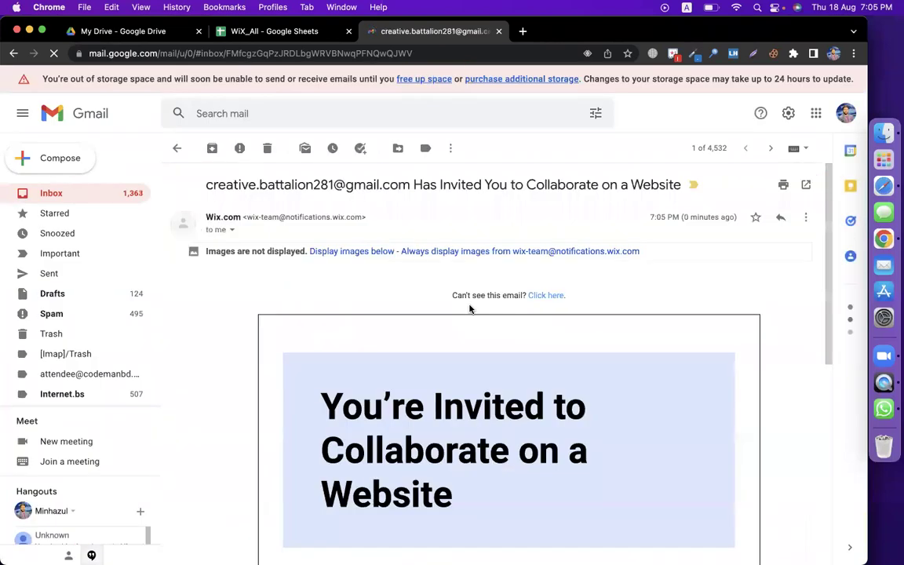
Search Google for 'wix' in a new tab.
left_click(522, 31)
type("wix")
key("Return")
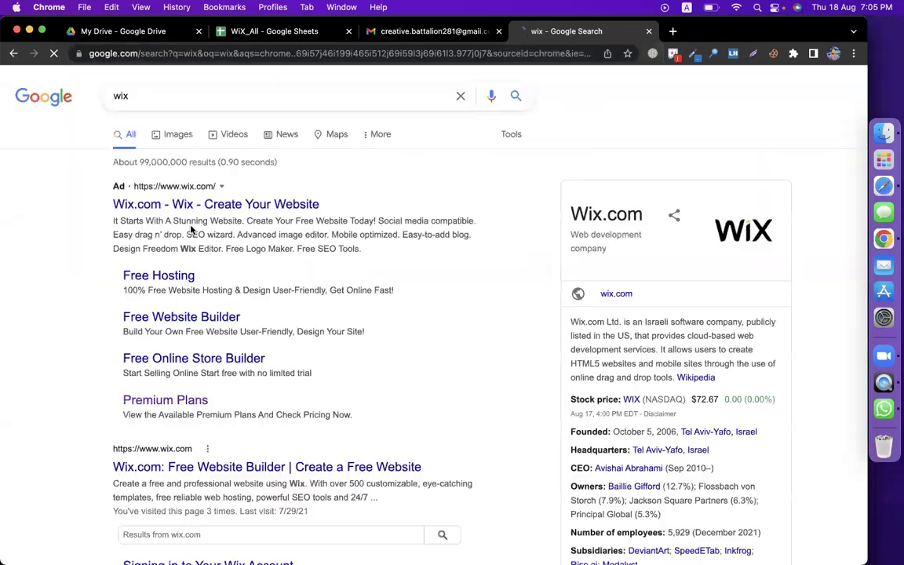
Sign in to Wix with the invitee's Google account.
left_click(168, 467)
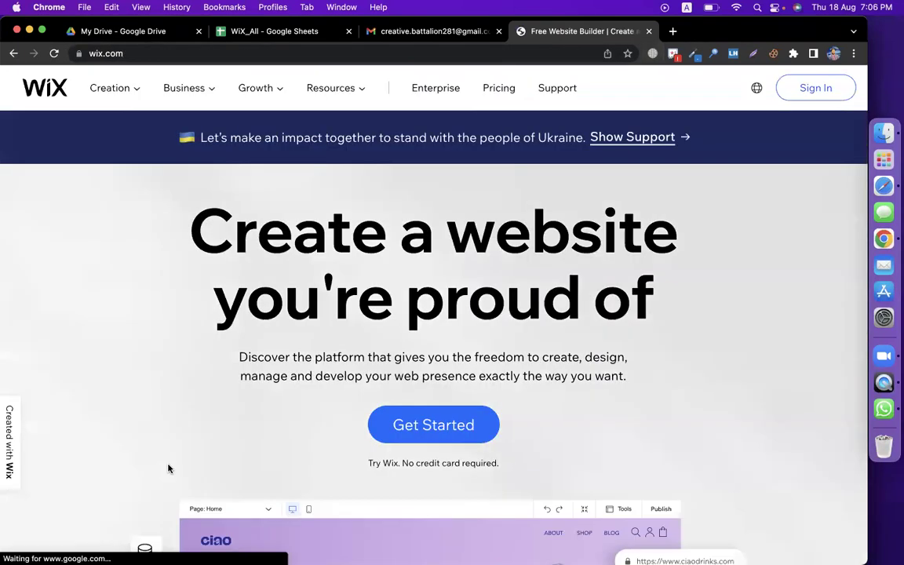
left_click(814, 91)
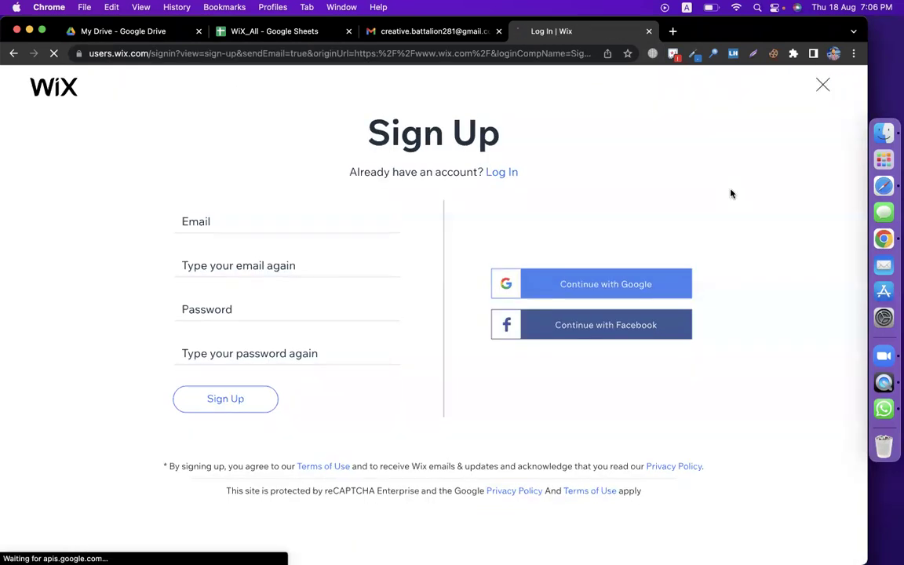
left_click(591, 284)
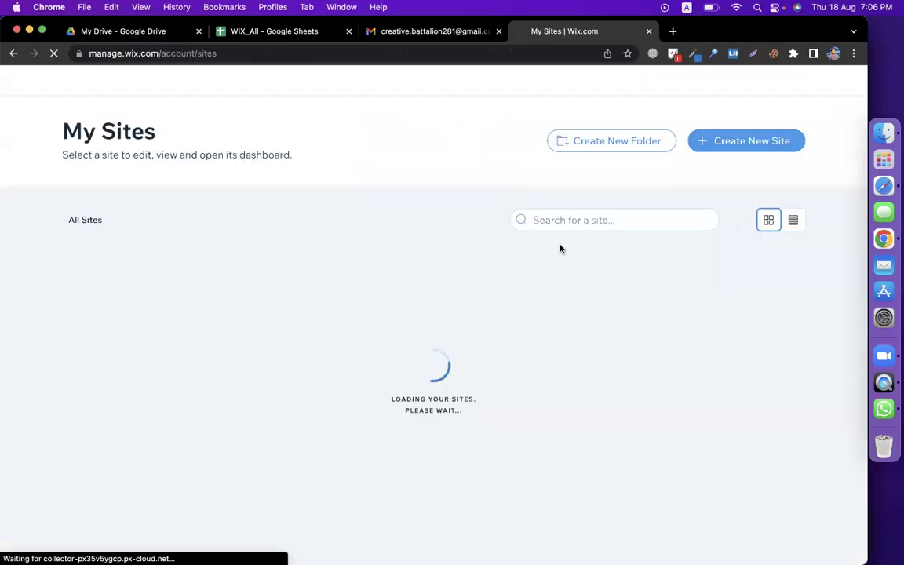
Accept the collaboration invite, then switch back to the site owner's Chrome profile.
left_click(444, 30)
scroll(314, 343, "down", 5)
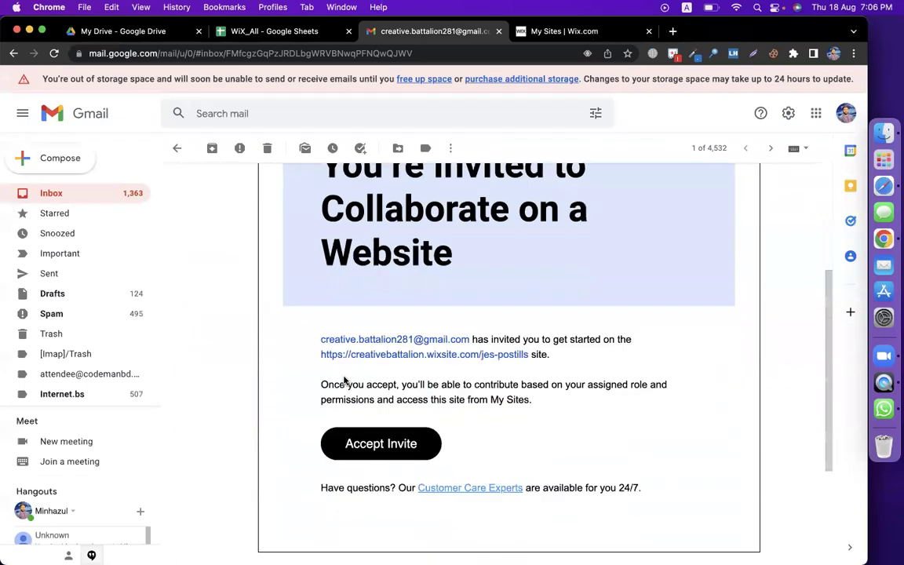
left_click(373, 394)
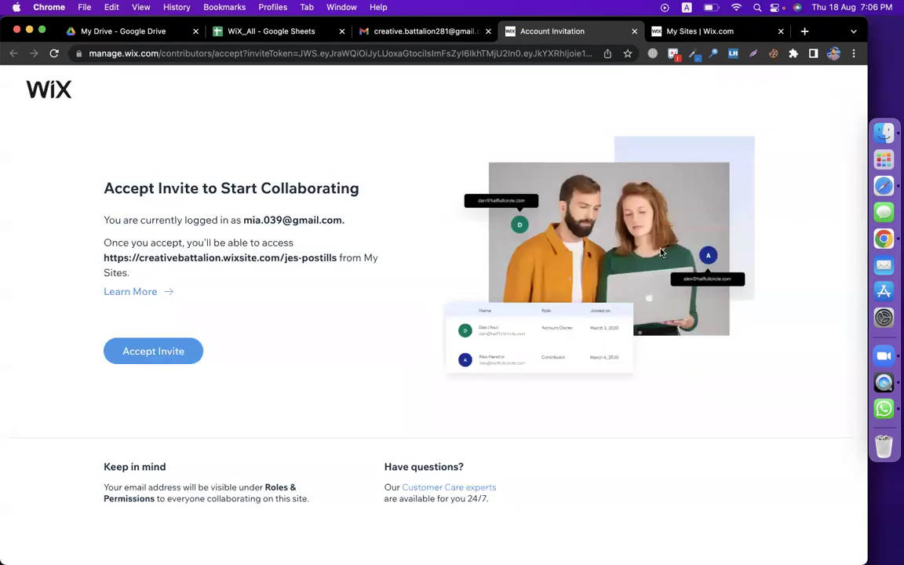
left_click(186, 359)
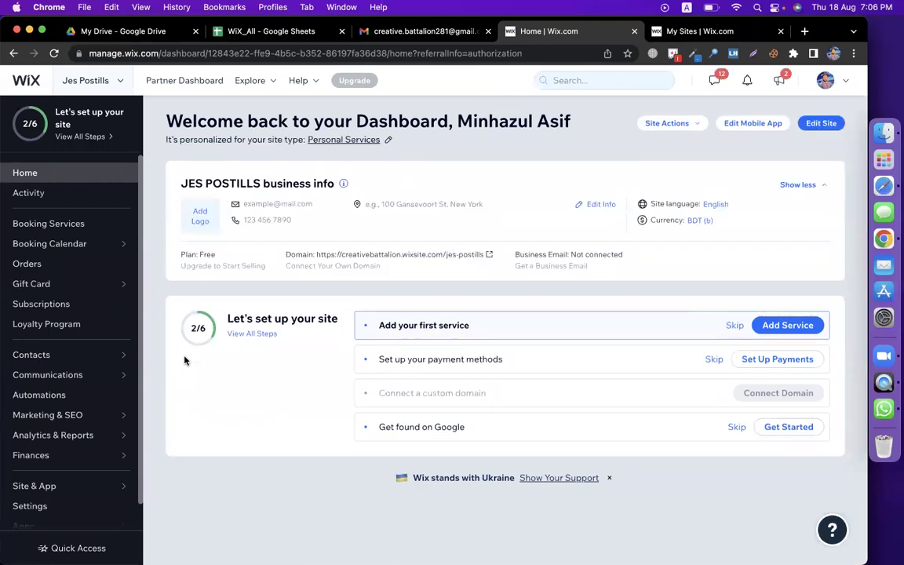
left_click(834, 54)
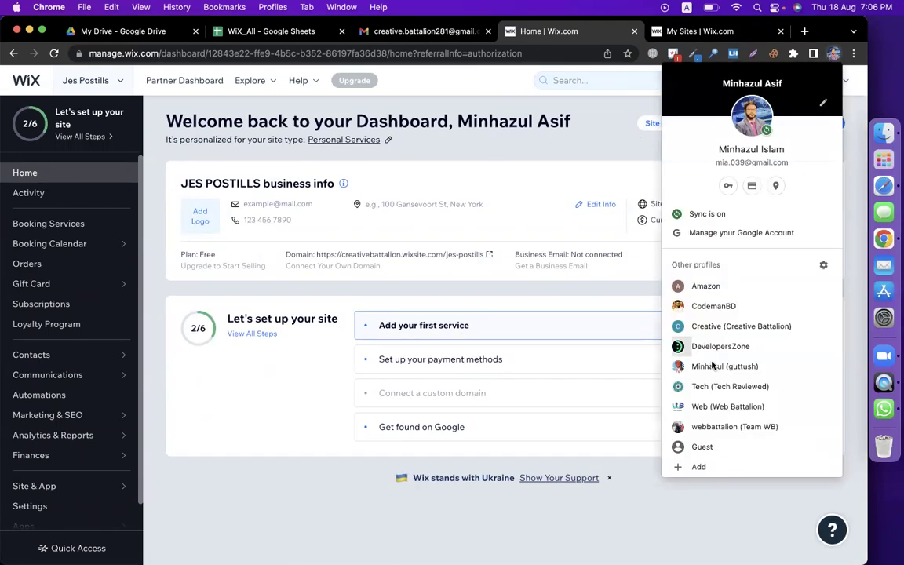
left_click(741, 327)
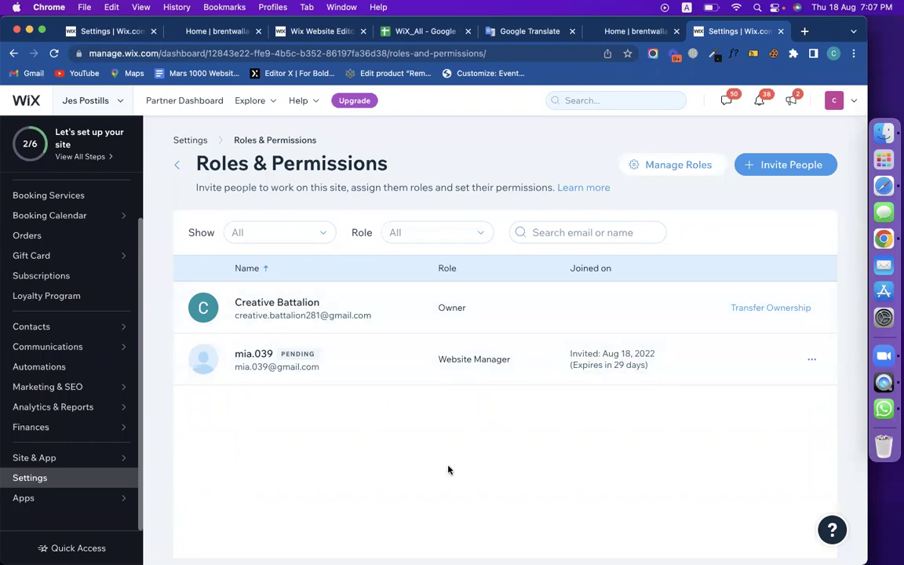
Check the pending invitee's action menu, then choose Transfer Ownership on the owner row.
scroll(448, 470, "down", 1)
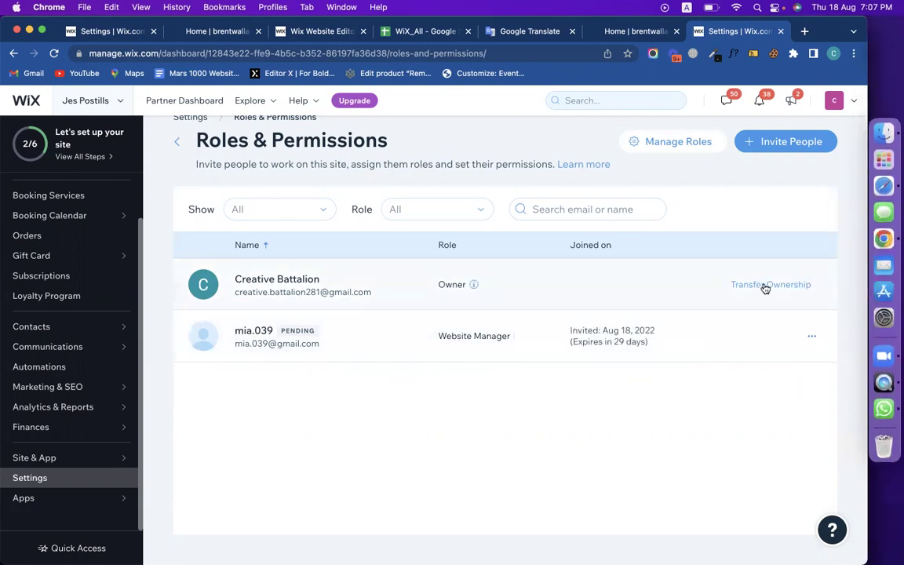
left_click(810, 337)
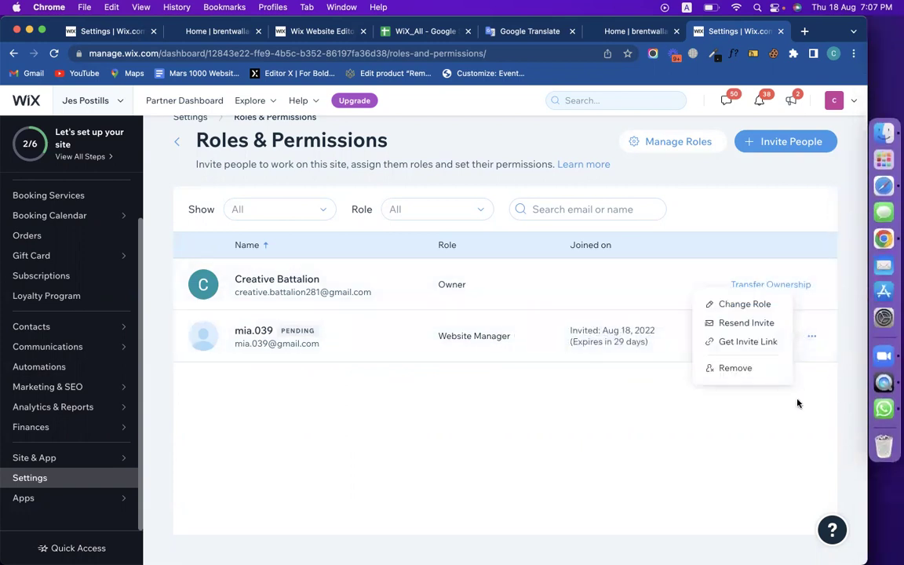
left_click(793, 373)
left_click(769, 292)
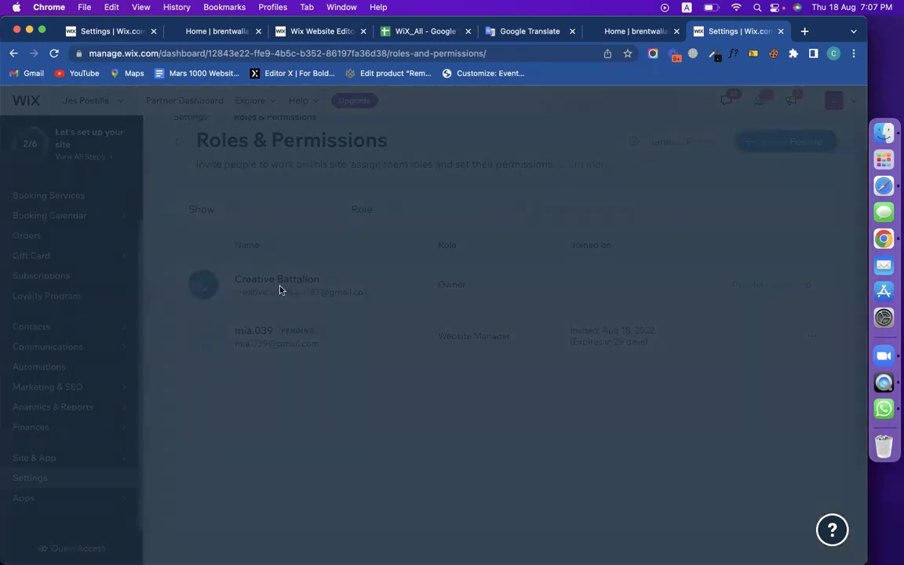
Select the pending Website Manager as new owner, then close the Transfer Ownership dialog.
left_click(386, 345)
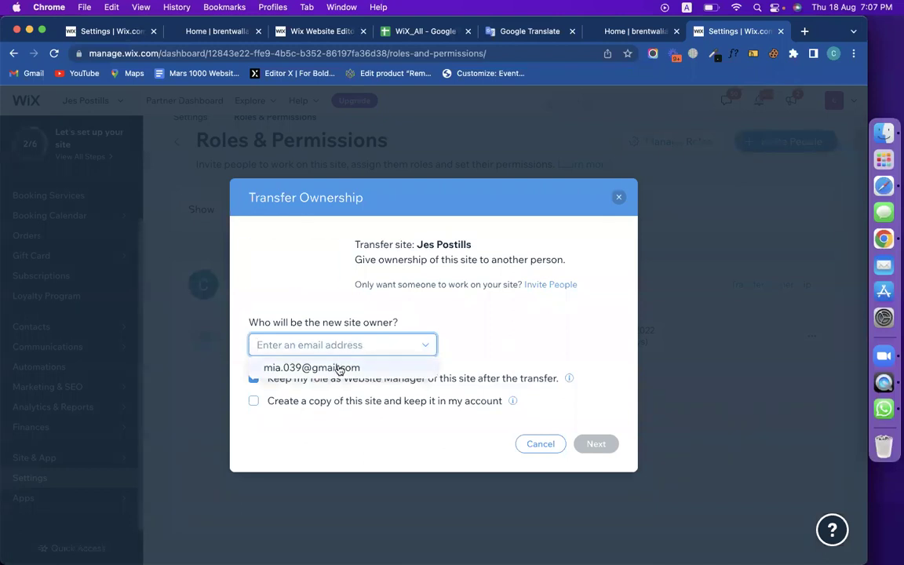
left_click(340, 368)
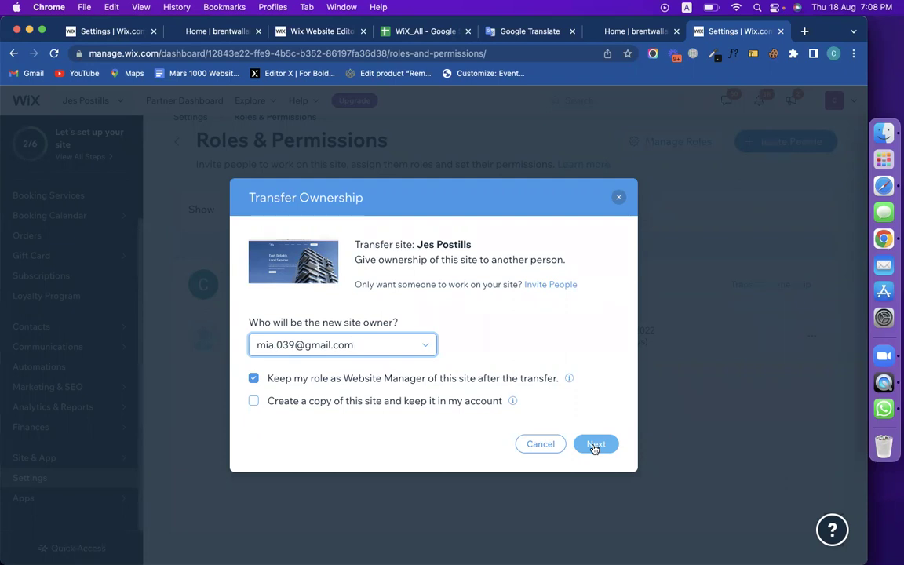
left_click(618, 197)
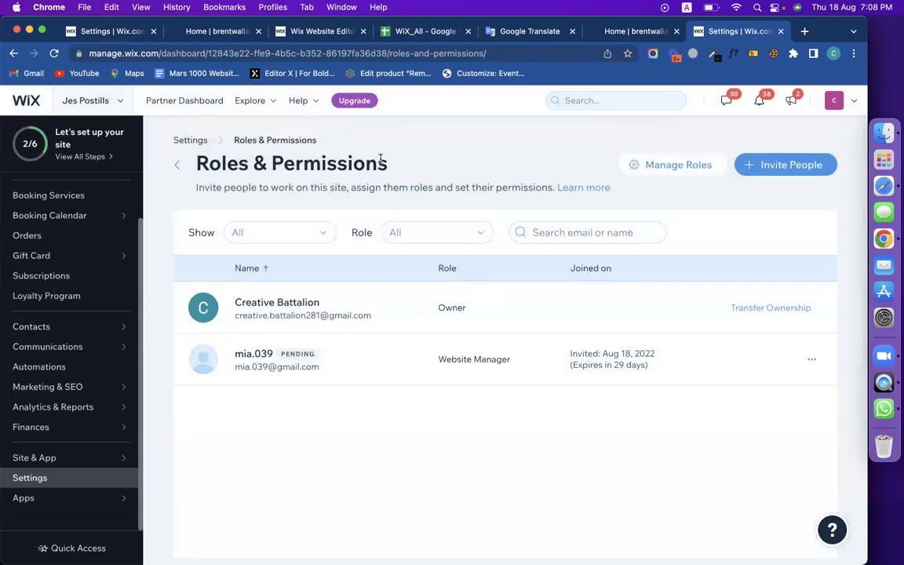
Open the live Jes Postills site from the dashboard Home and scroll through its content.
scroll(27, 228, "up", 2)
left_click(35, 192)
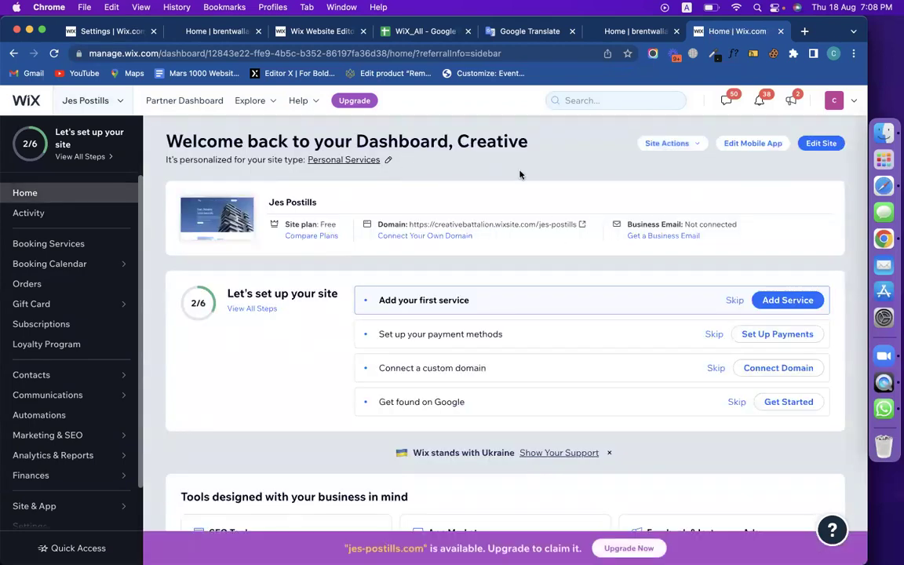
left_click(581, 224)
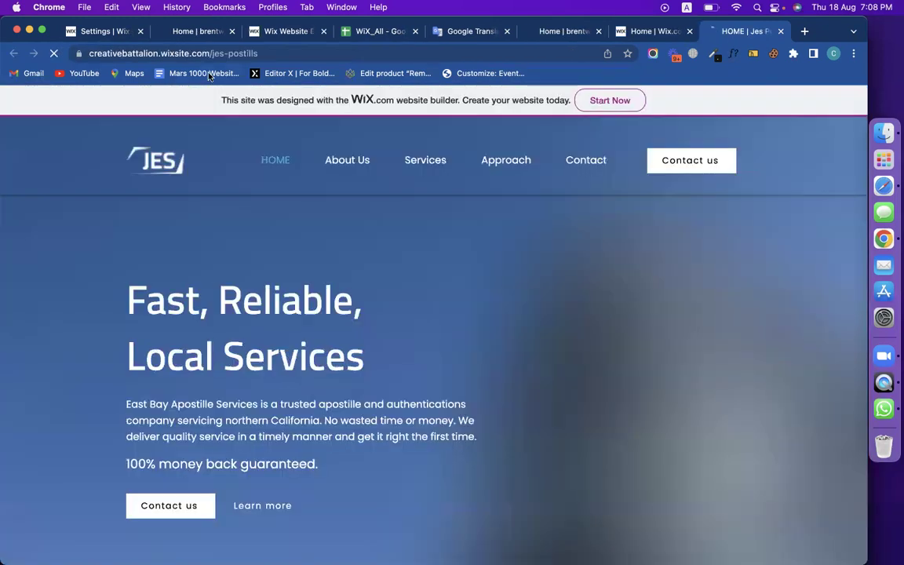
double_click(138, 52)
scroll(403, 220, "down", 15)
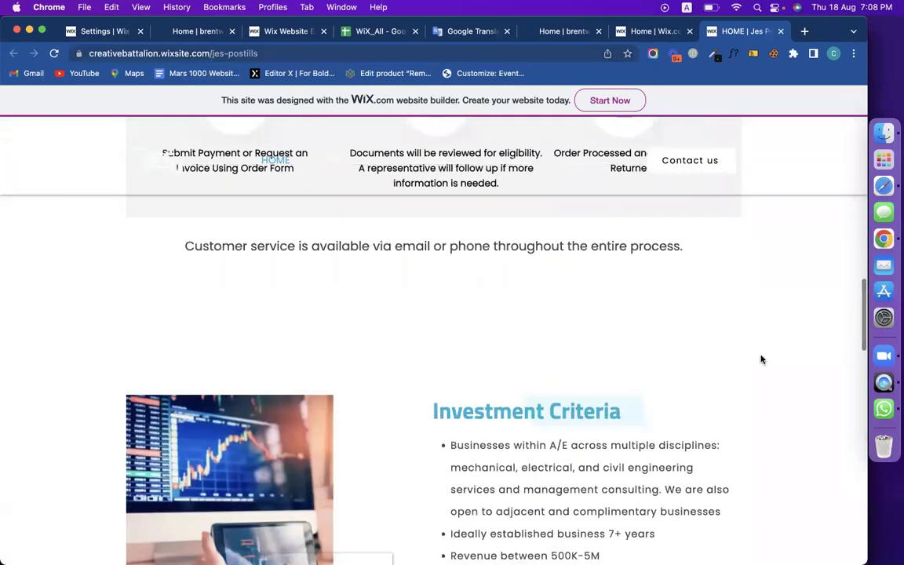
scroll(761, 360, "down", 7)
scroll(761, 359, "down", 5)
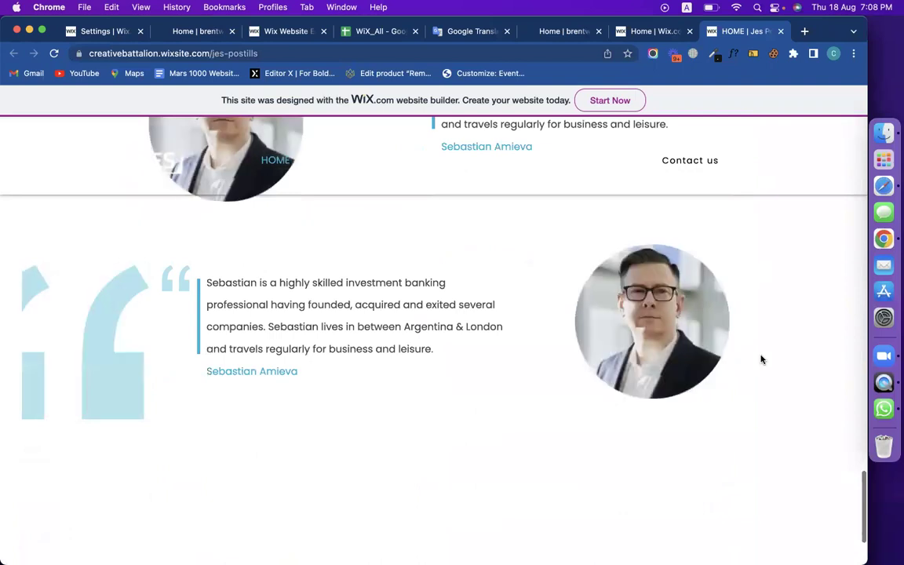
scroll(761, 359, "up", 20)
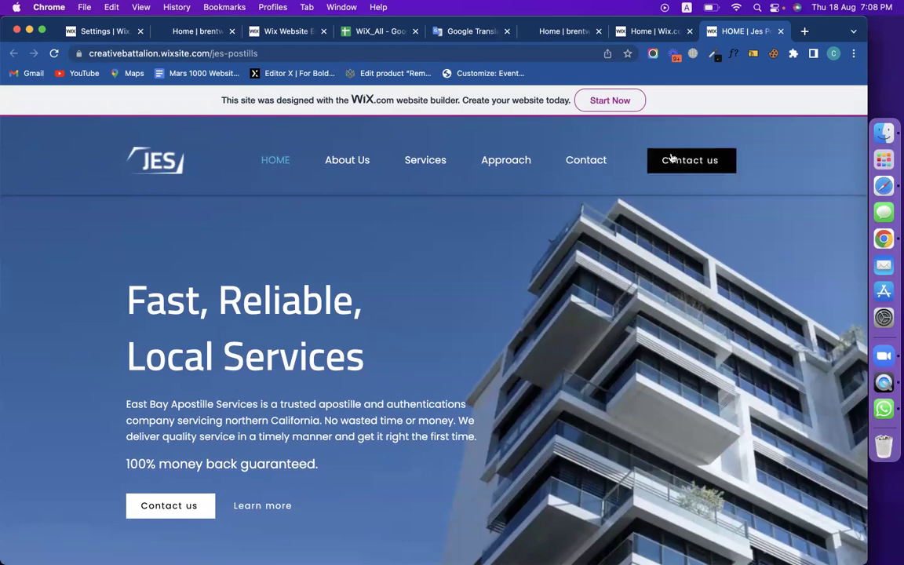
Check the 'WiX Trasfer Domain/ Connect domain' topic in cell E15 of WiX_All, then return to the dashboard Home.
left_click(358, 32)
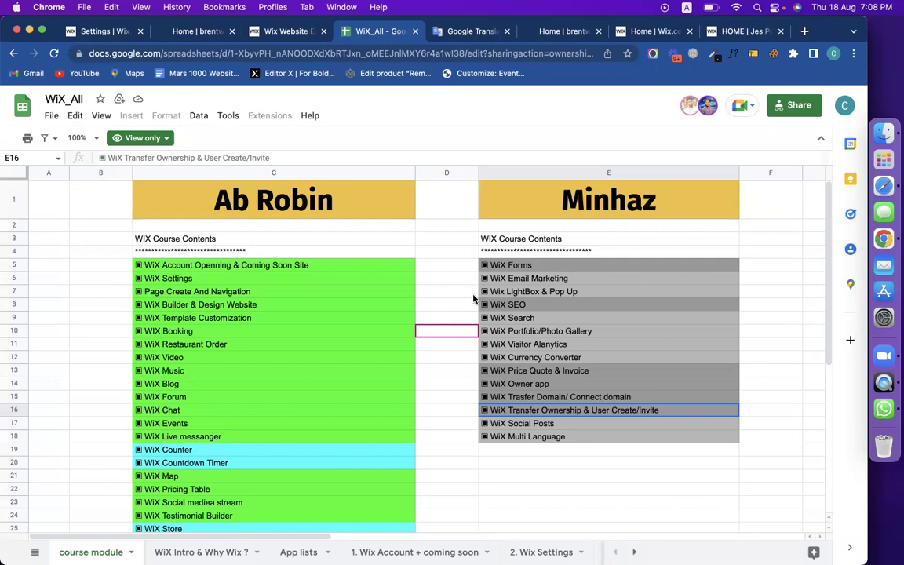
left_click(555, 399)
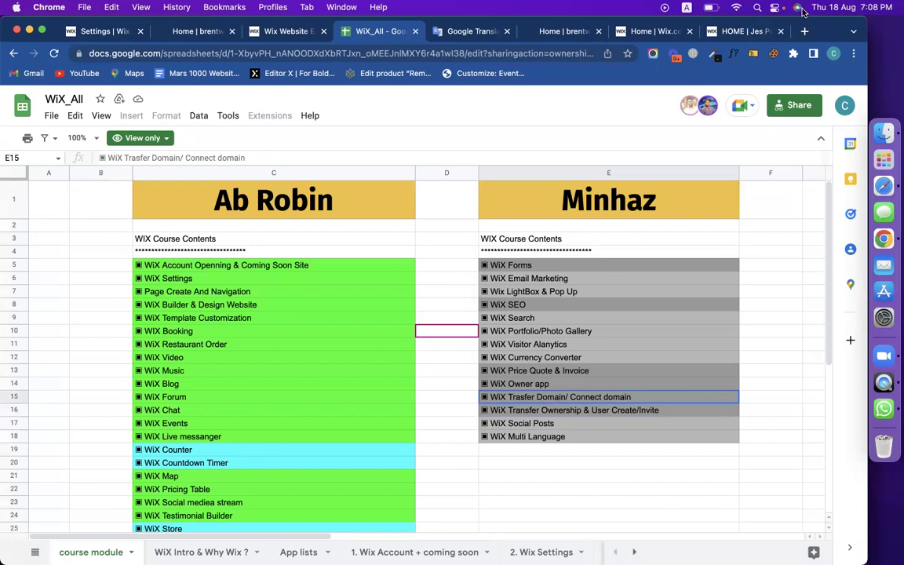
left_click(747, 33)
left_click(668, 33)
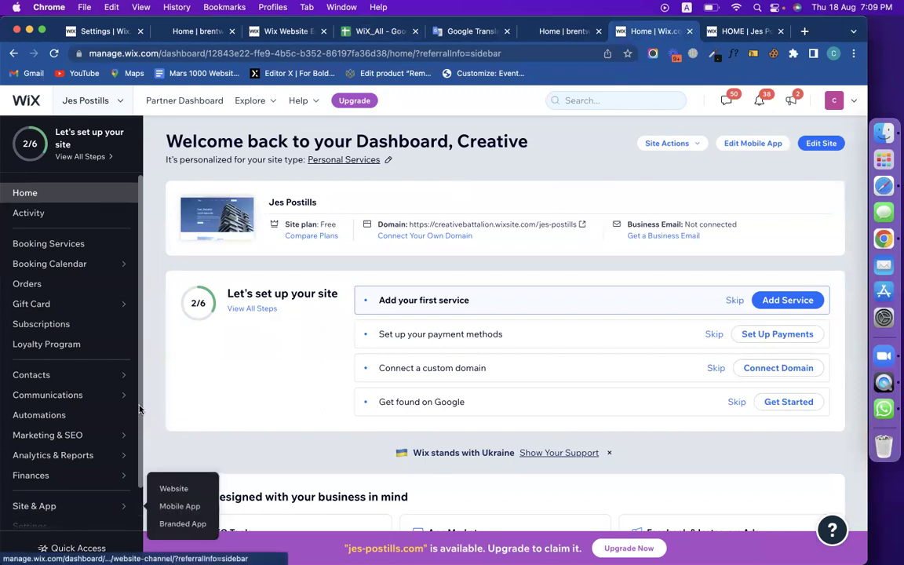
Go through Apps and Settings to the Domains card to reach the Connect a Domain page.
scroll(71, 432, "down", 2)
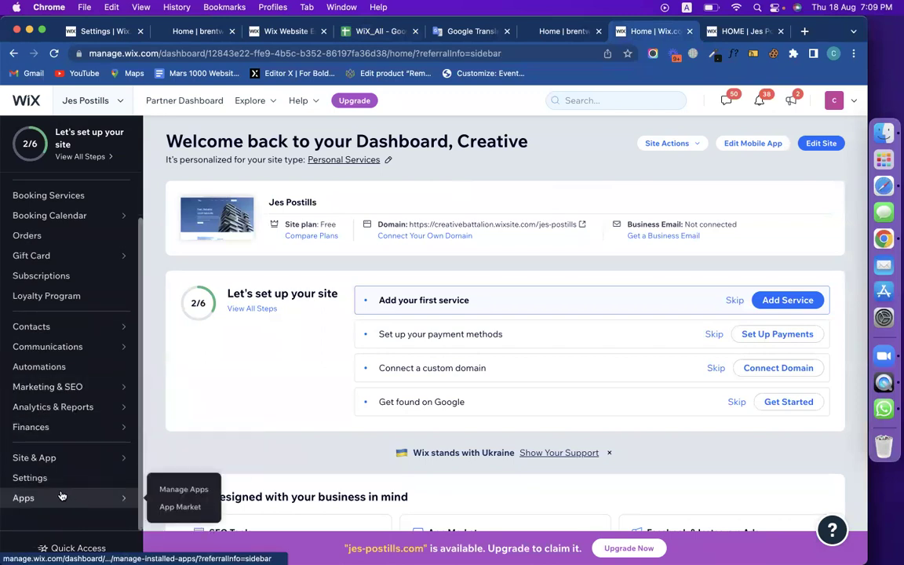
left_click(56, 494)
left_click(57, 480)
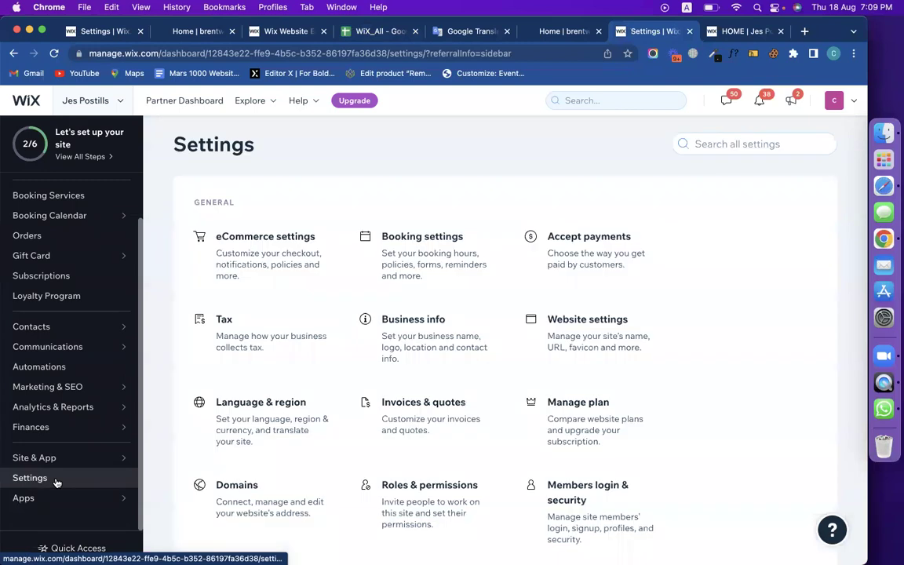
scroll(646, 363, "down", 5)
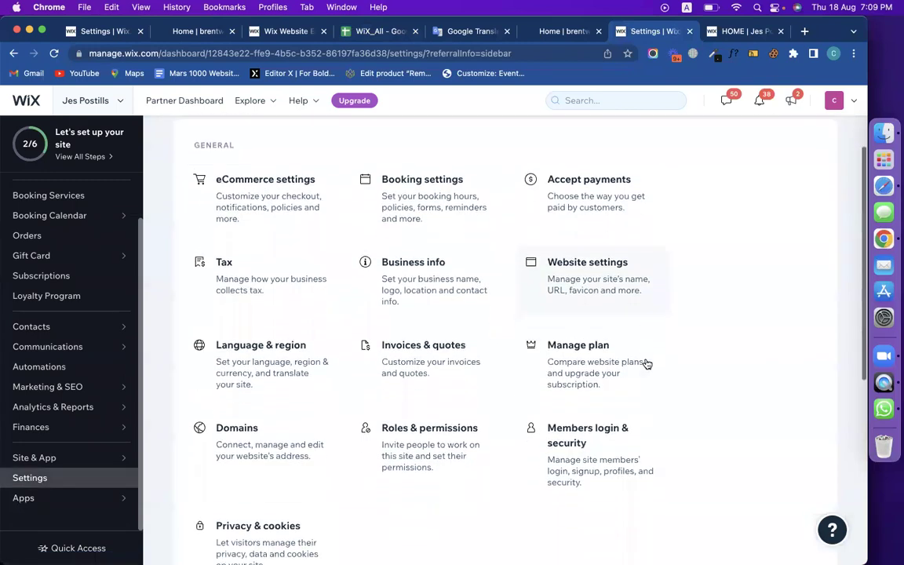
scroll(645, 363, "down", 1)
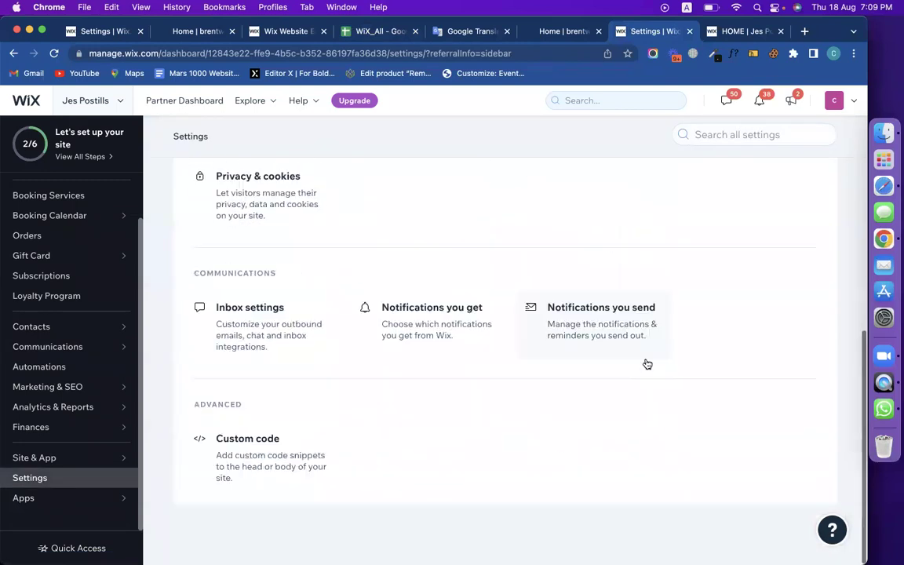
scroll(645, 363, "up", 8)
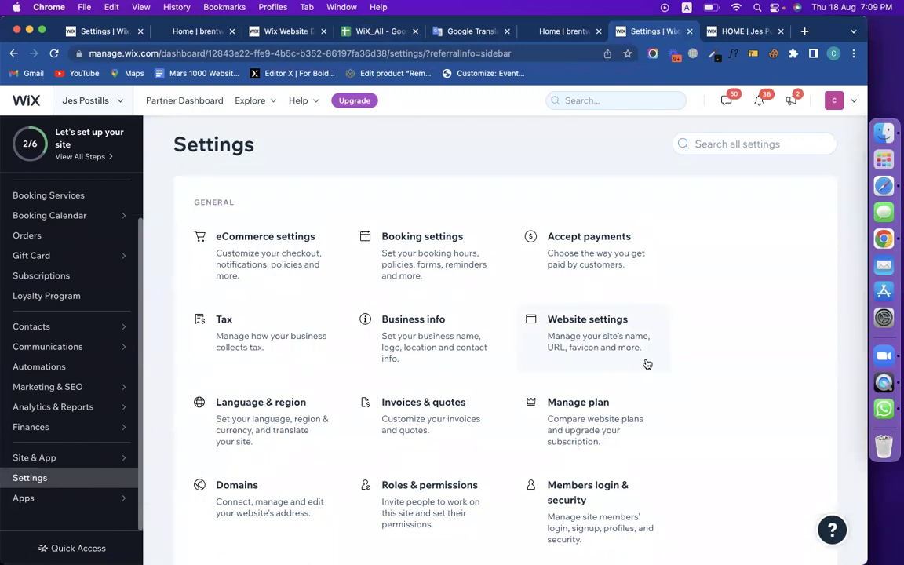
scroll(358, 394, "down", 2)
left_click(279, 432)
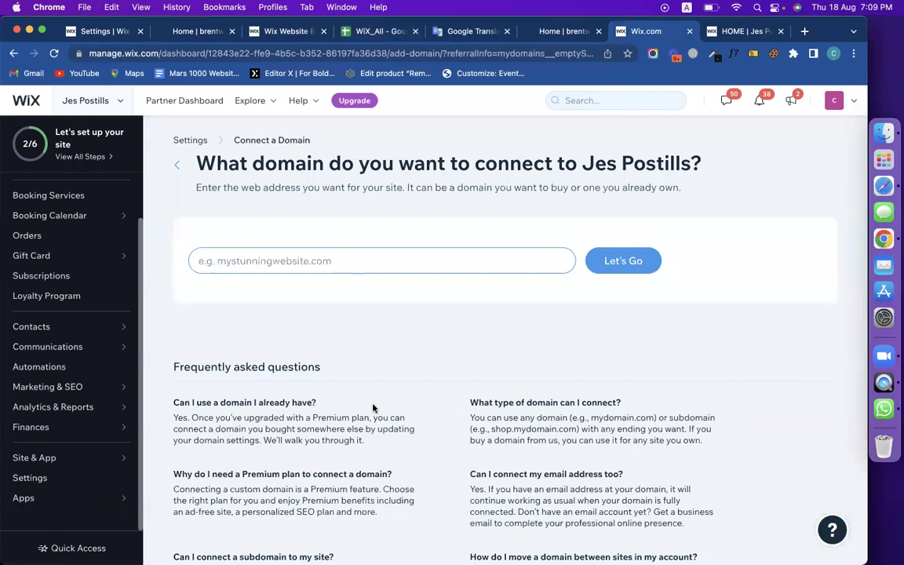
Confirm realestatekjhk.com is available, dismiss the Premium upgrade offer, and go back to installed apps.
left_click(264, 259)
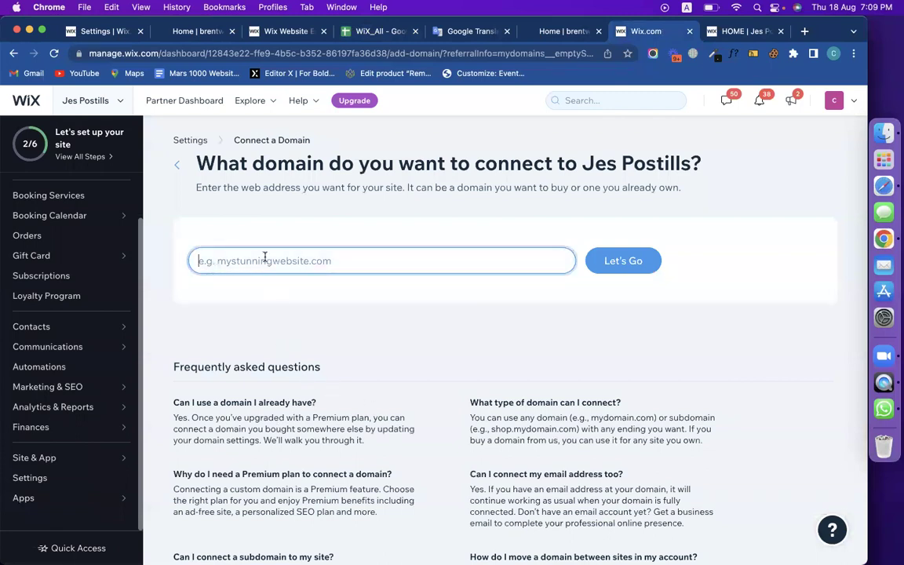
type("rea")
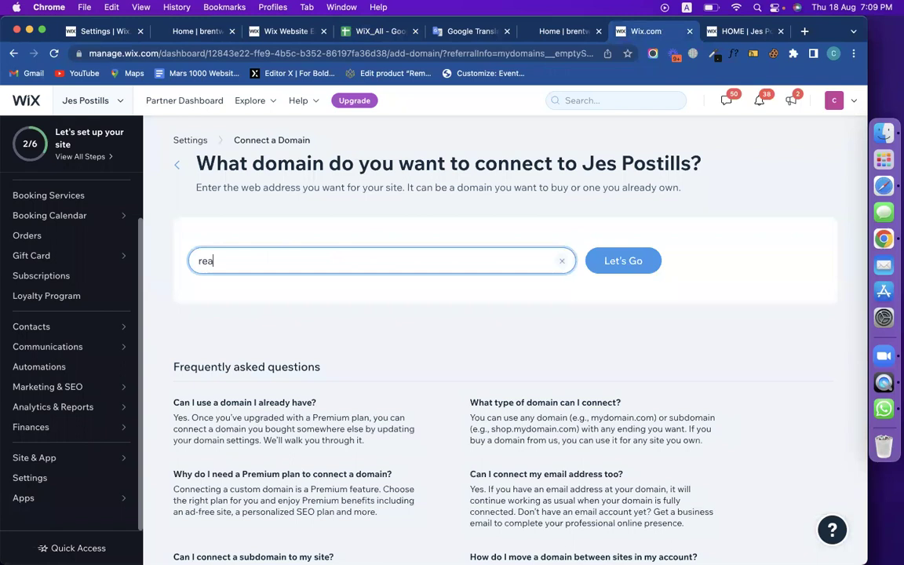
type("lestatekjhk.com")
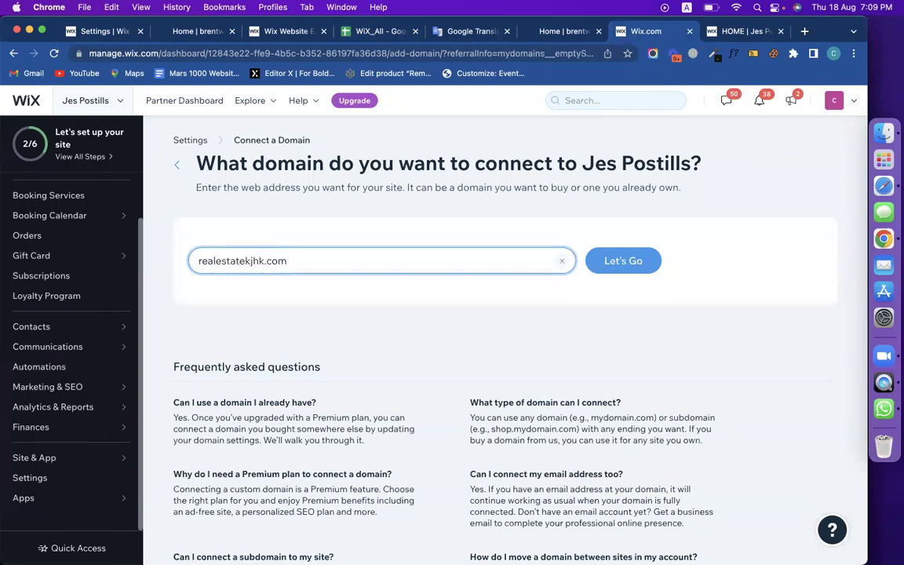
left_click(601, 267)
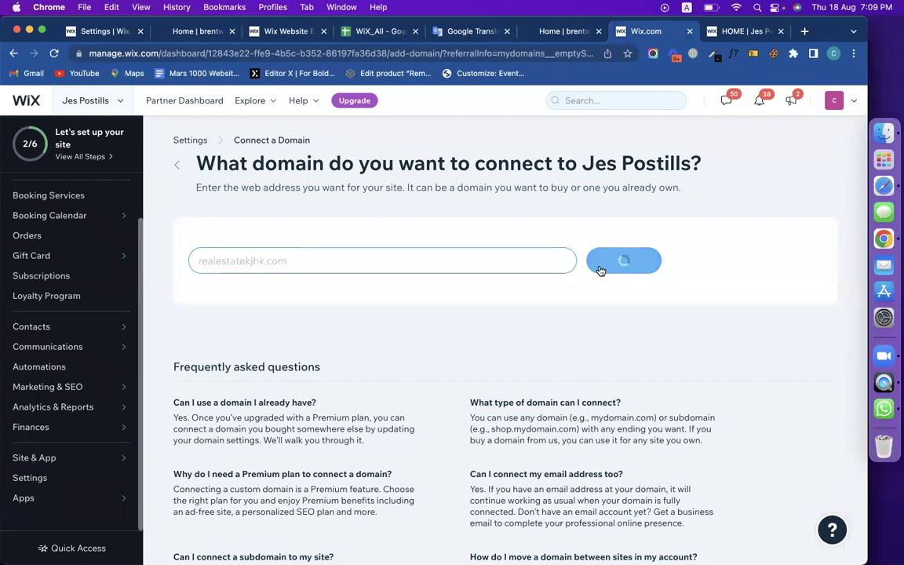
left_click(628, 260)
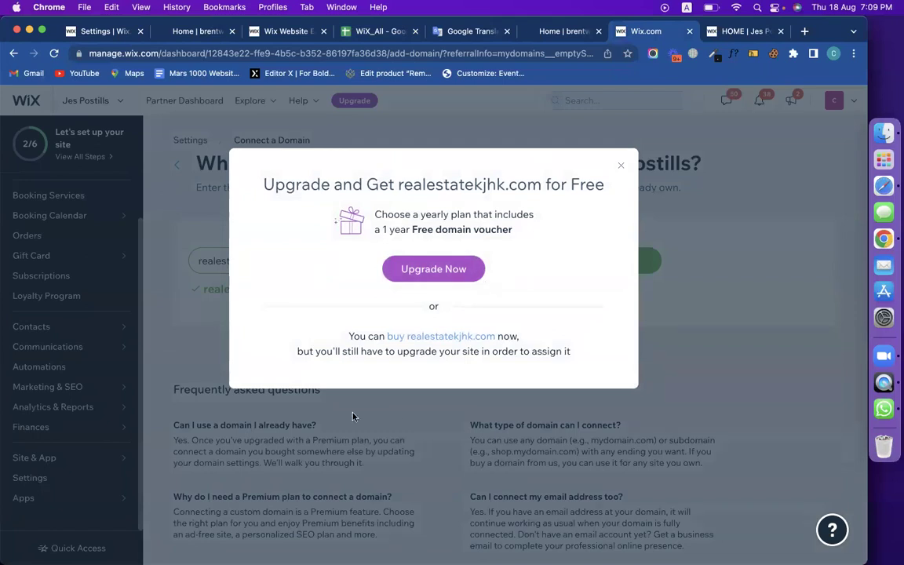
left_click(622, 168)
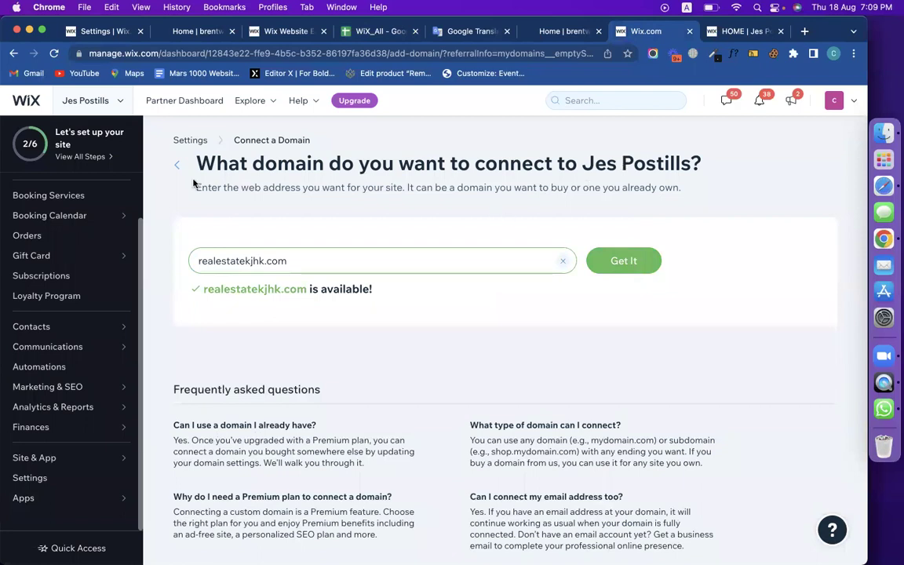
left_click(176, 166)
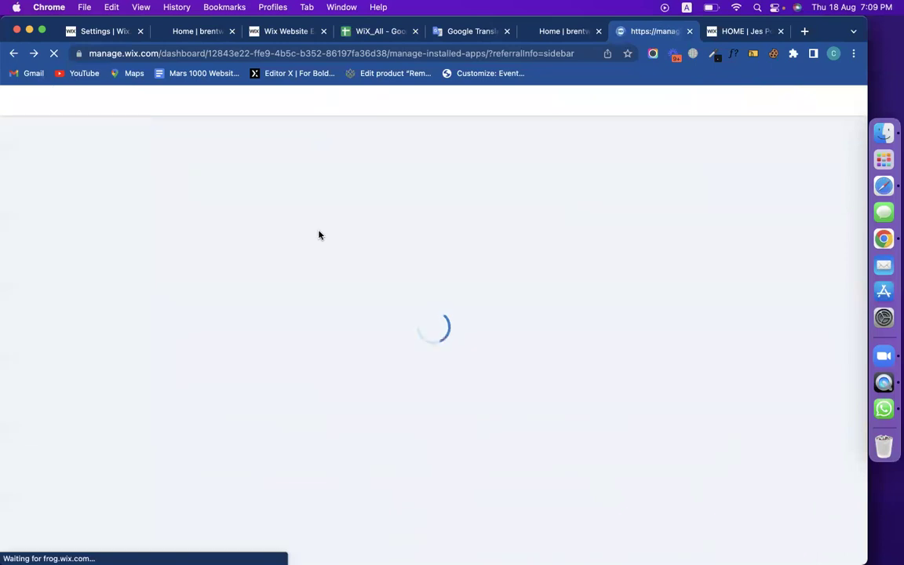
Review the Email Marketing, LightBox & Pop Up, Multi Language, E16 and E15 topics in WiX_All.
left_click(375, 30)
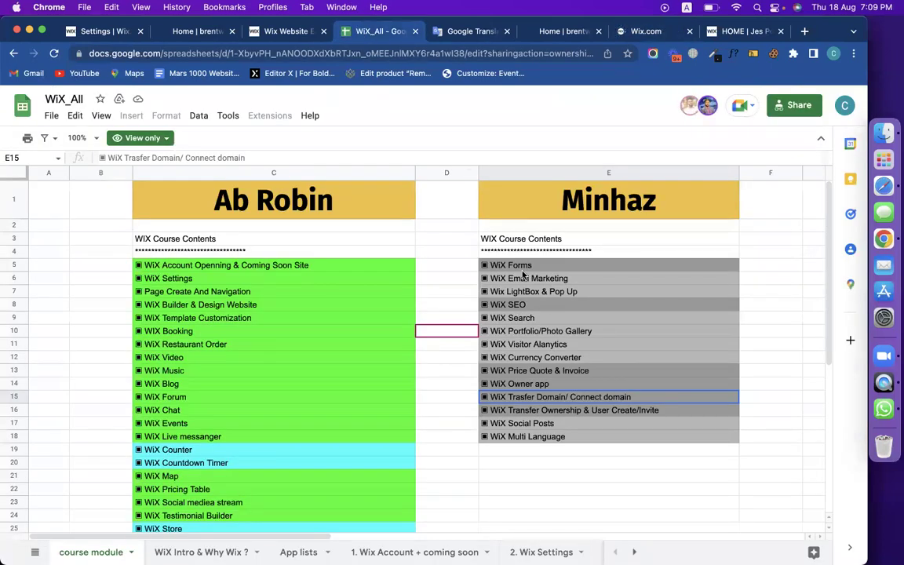
left_click(537, 279)
left_click(558, 292)
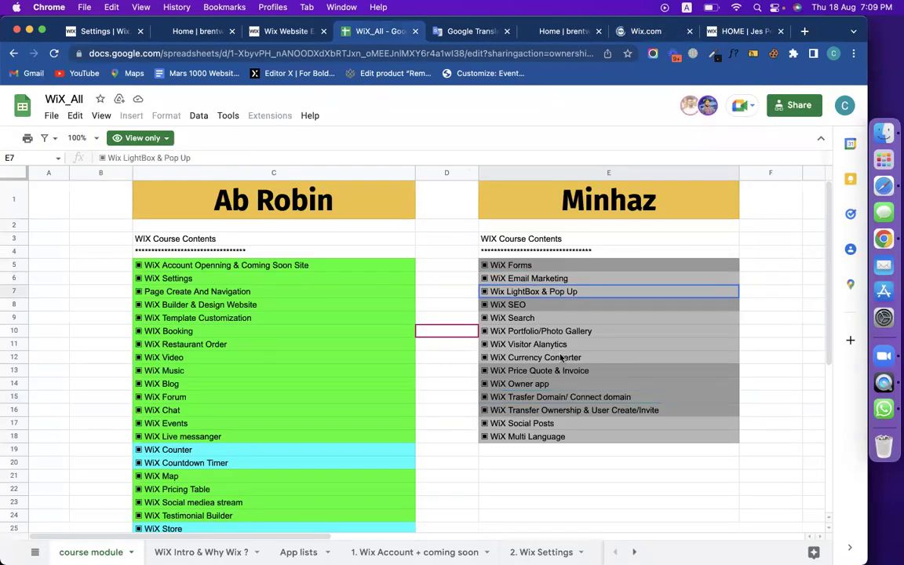
left_click(559, 439)
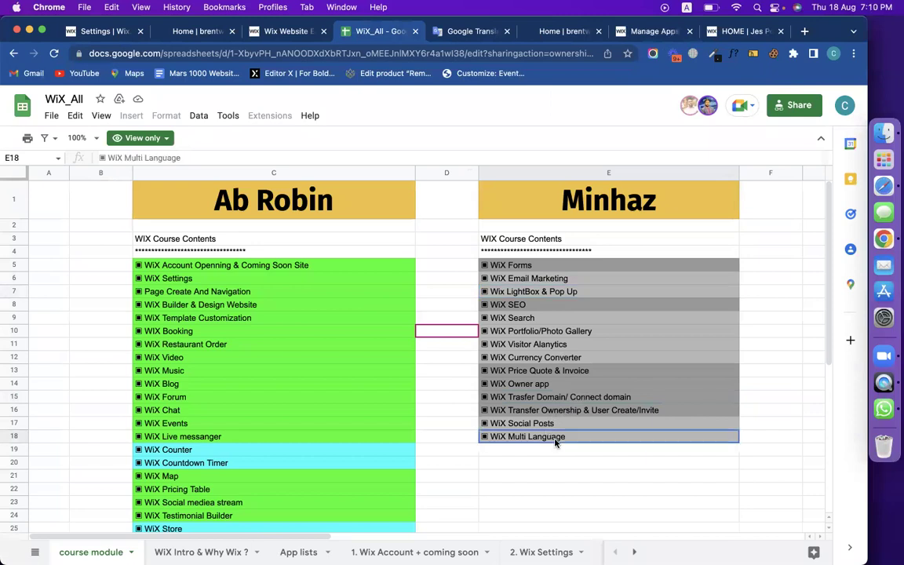
left_click(584, 412)
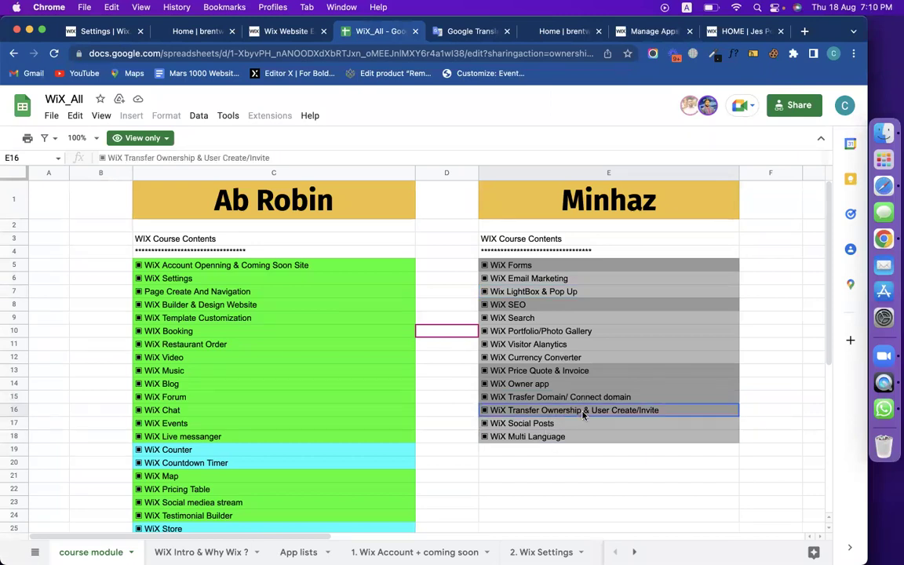
left_click(570, 399)
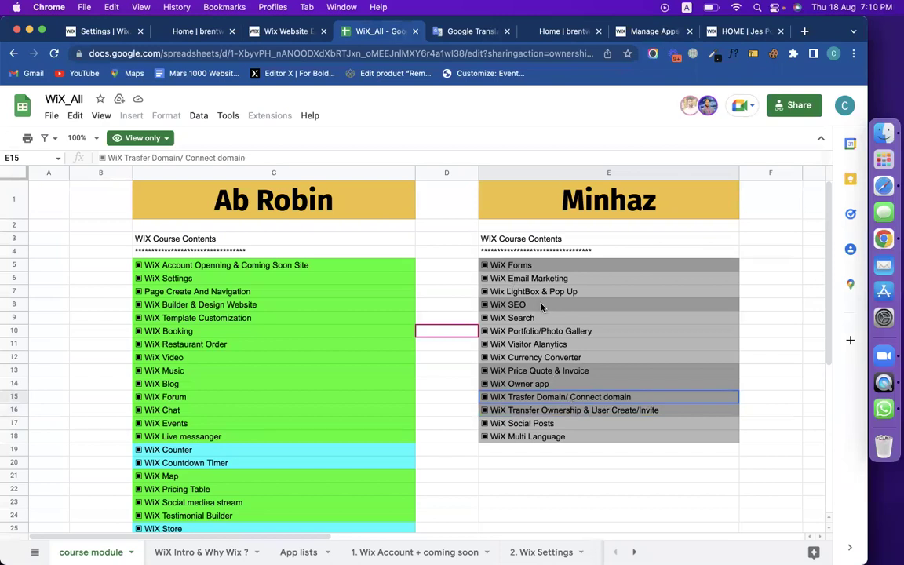
Pick out the WiX Forms entry in cell E5, then return to the JES site homepage.
left_click(527, 269)
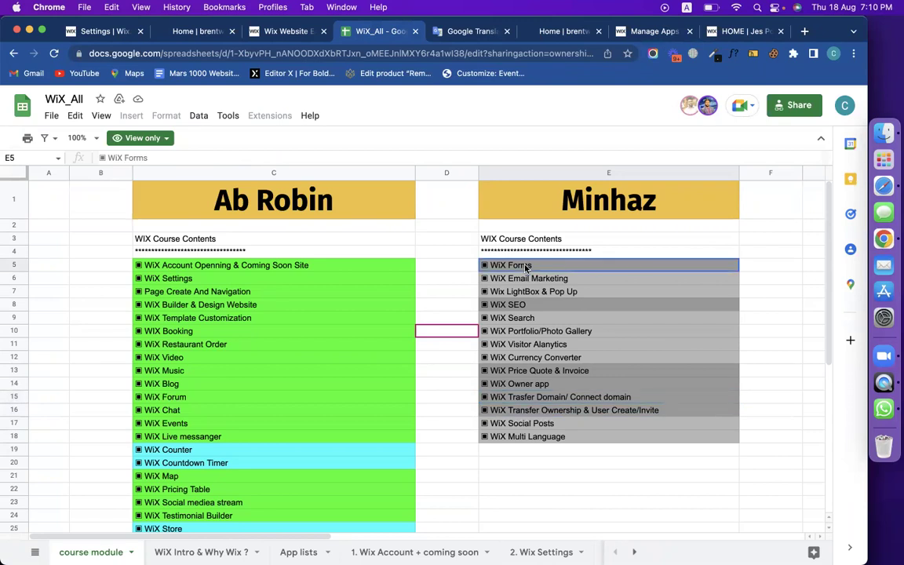
scroll(340, 397, "down", 5)
scroll(339, 396, "up", 5)
left_click(444, 502)
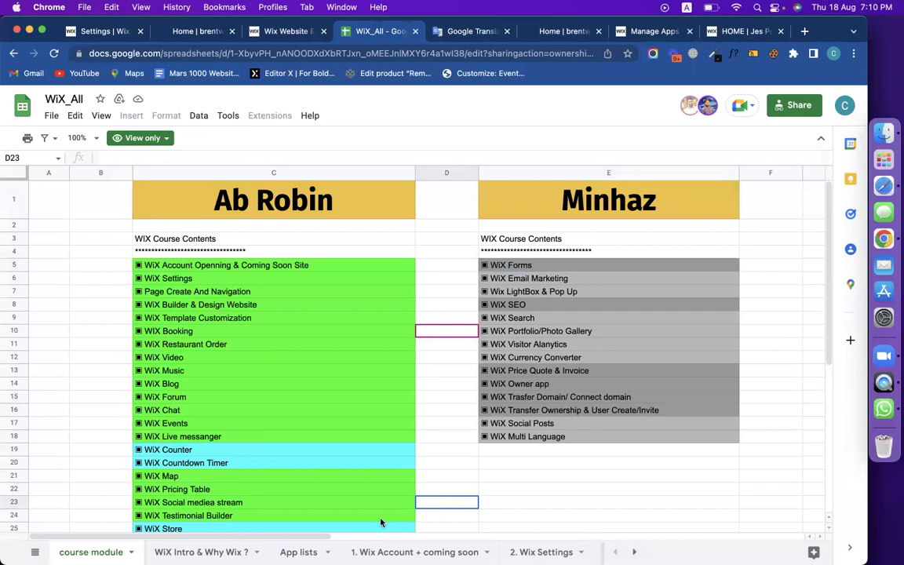
left_click(517, 268)
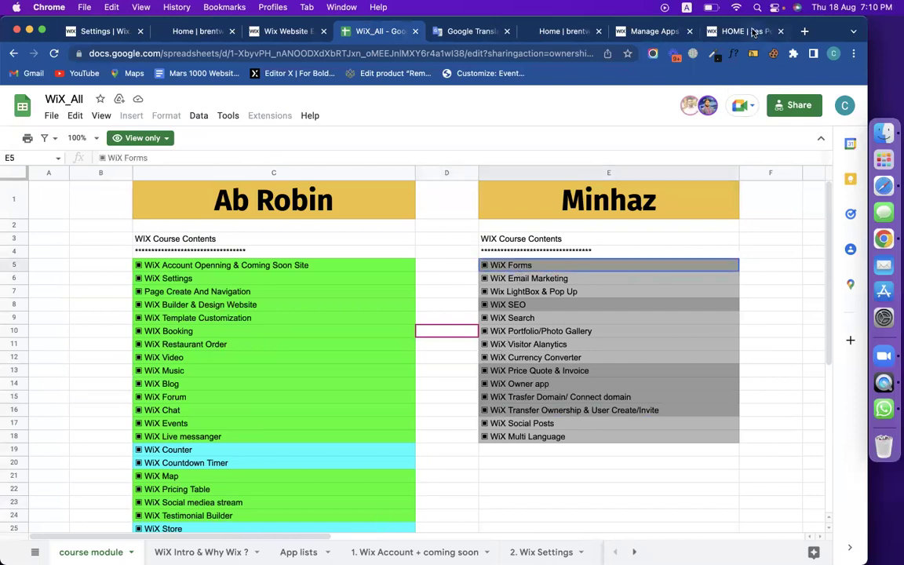
left_click(752, 32)
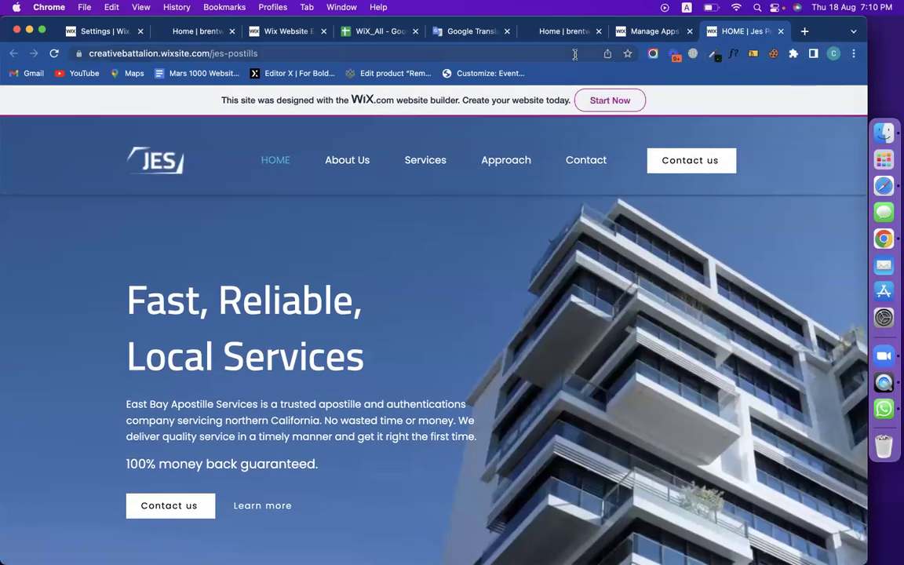
Switch to the Brent site in the editor and glance at Site Pages and the page templates.
left_click(206, 32)
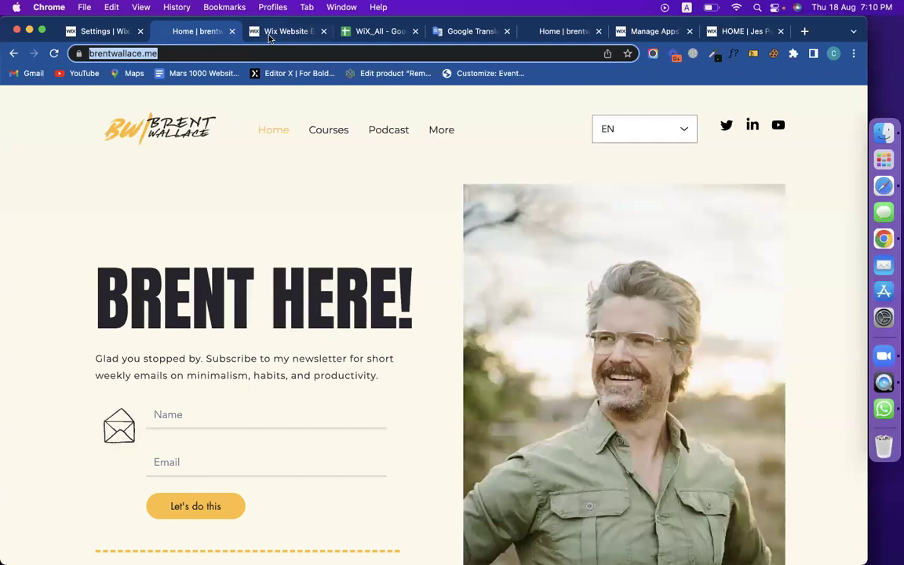
left_click(245, 33)
left_click(17, 192)
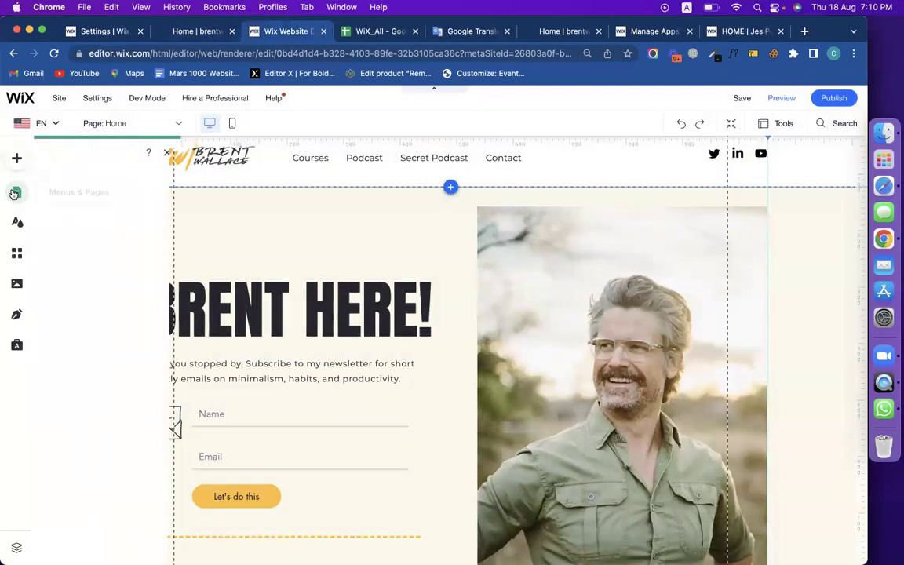
left_click(174, 545)
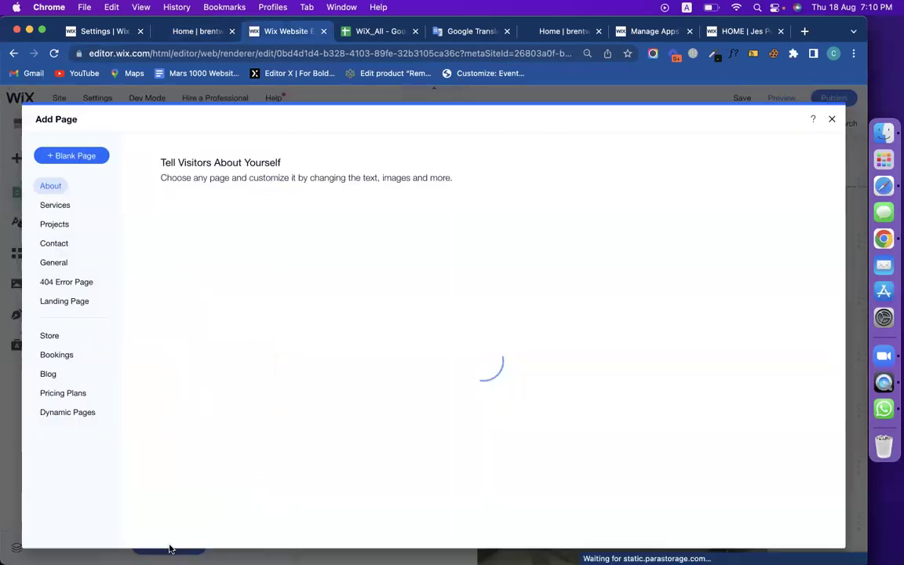
left_click(830, 120)
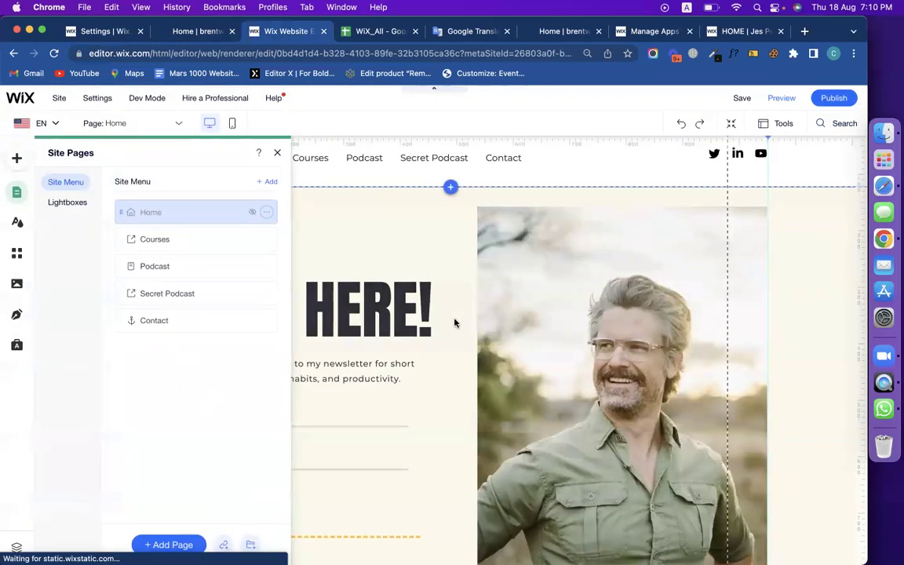
left_click(277, 156)
Reopen the Site Pages list and bring up the Add Page templates.
scroll(349, 390, "down", 5)
scroll(350, 390, "up", 5)
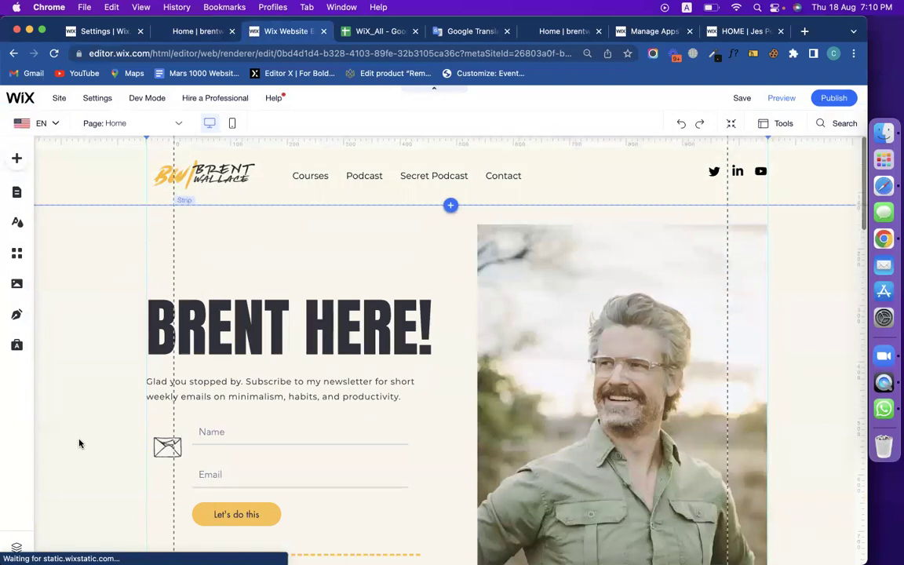
left_click(15, 200)
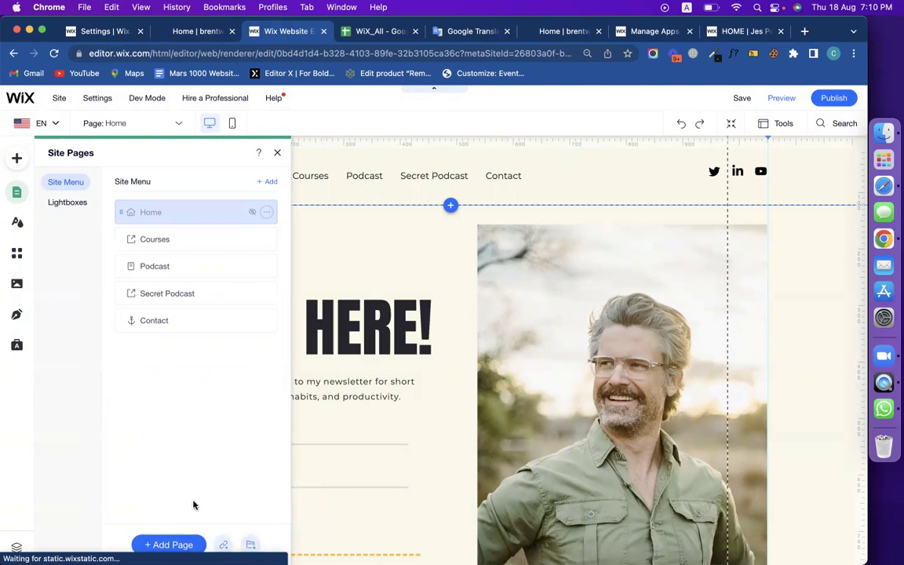
left_click(171, 545)
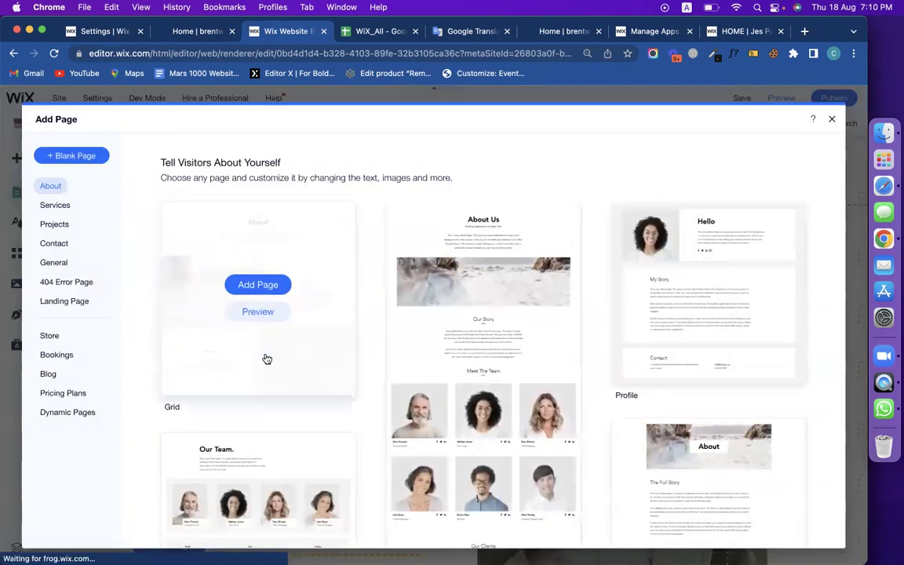
Browse the Services, Projects and Contact templates, then add the About 'Classic Resume / CV' page.
left_click(65, 208)
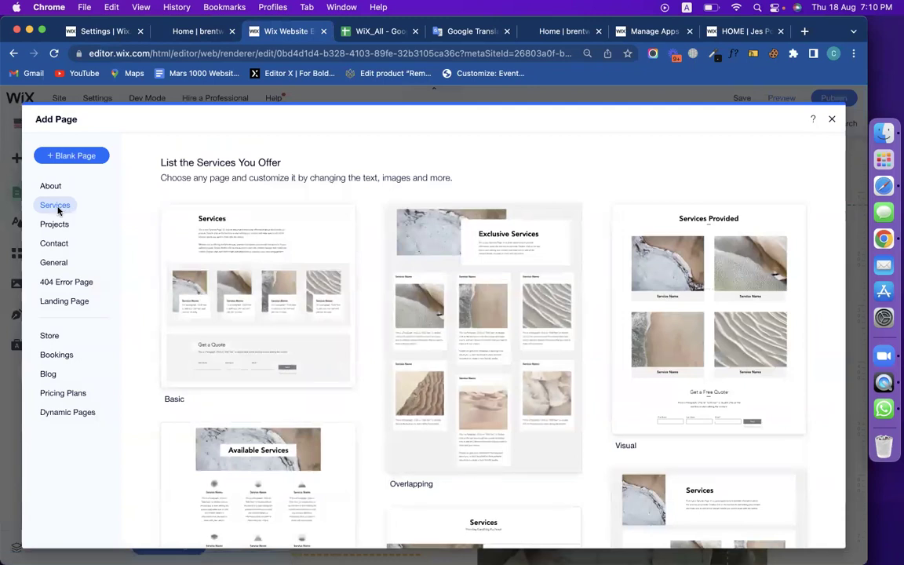
left_click(54, 226)
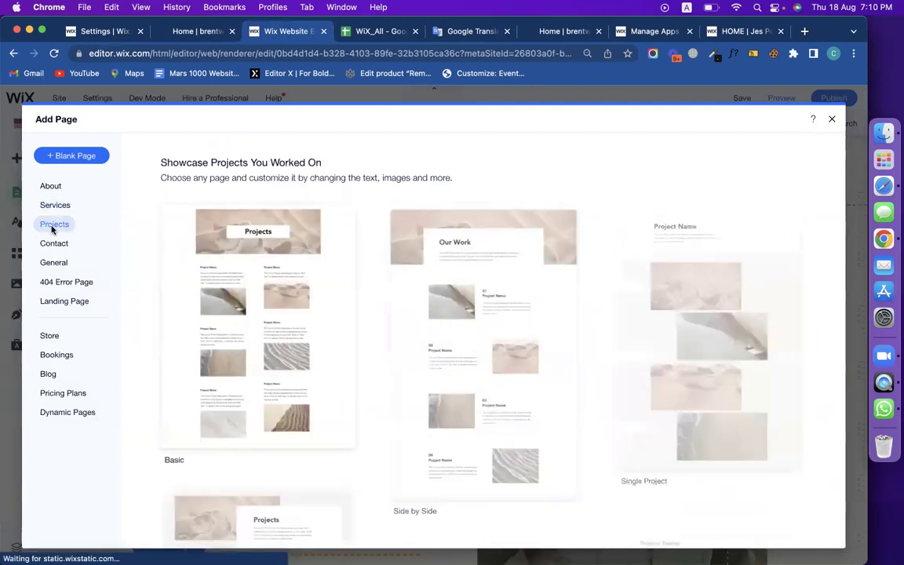
left_click(51, 245)
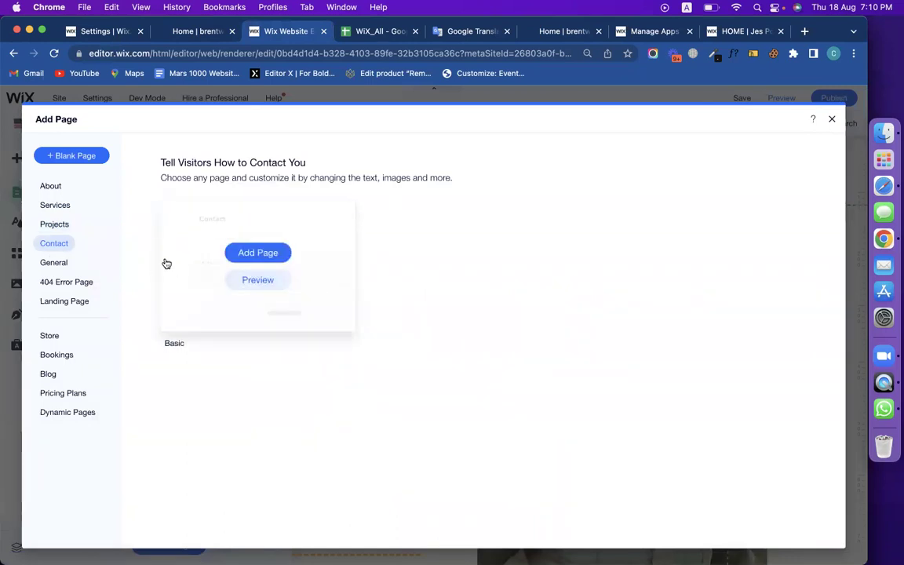
left_click(56, 228)
left_click(45, 189)
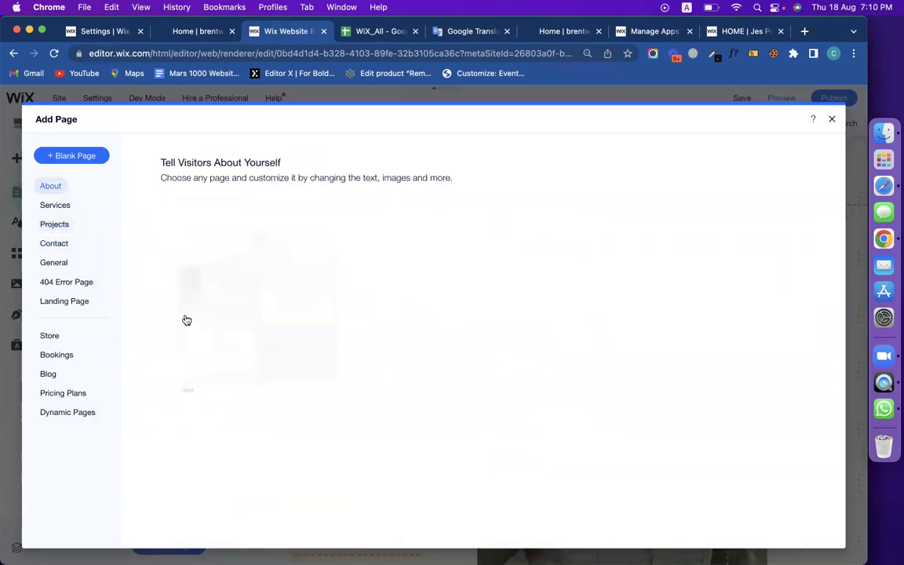
scroll(531, 376, "down", 5)
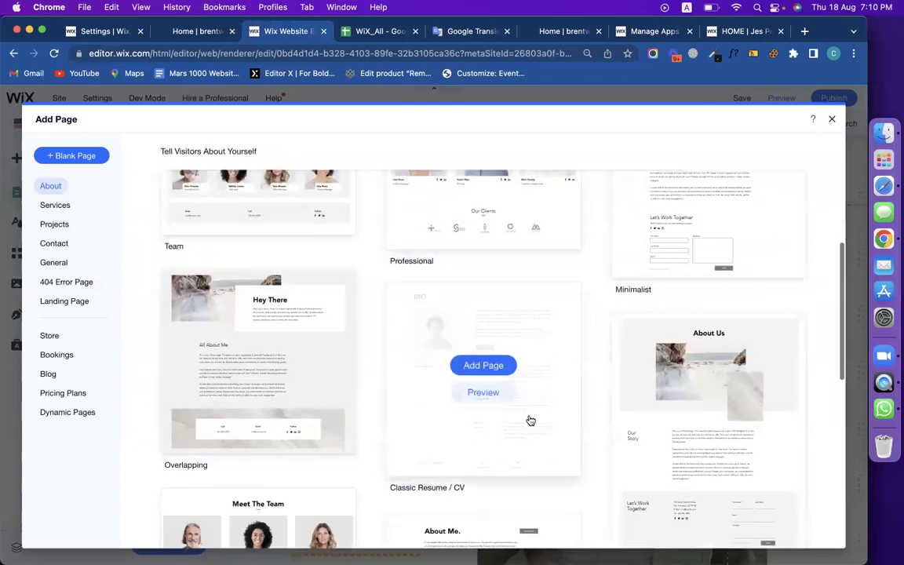
left_click(484, 365)
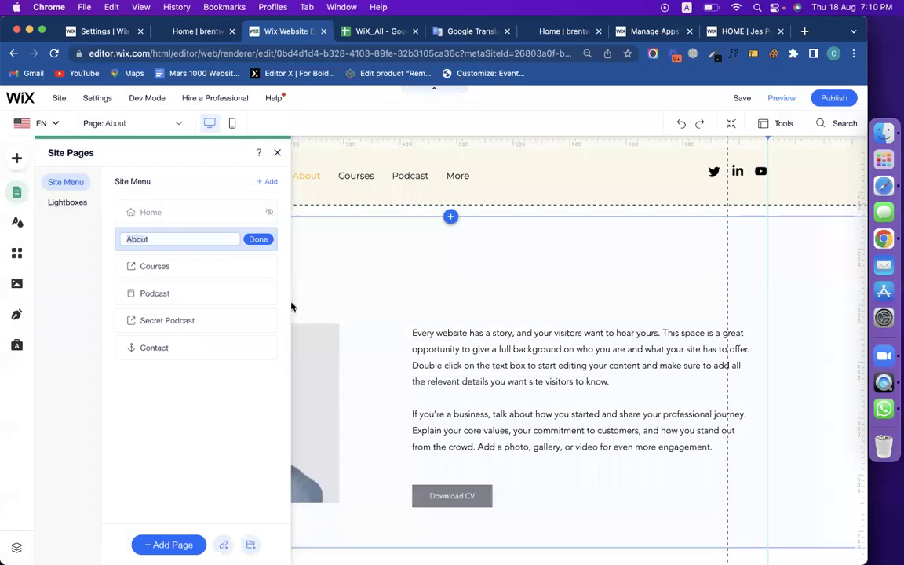
left_click(257, 239)
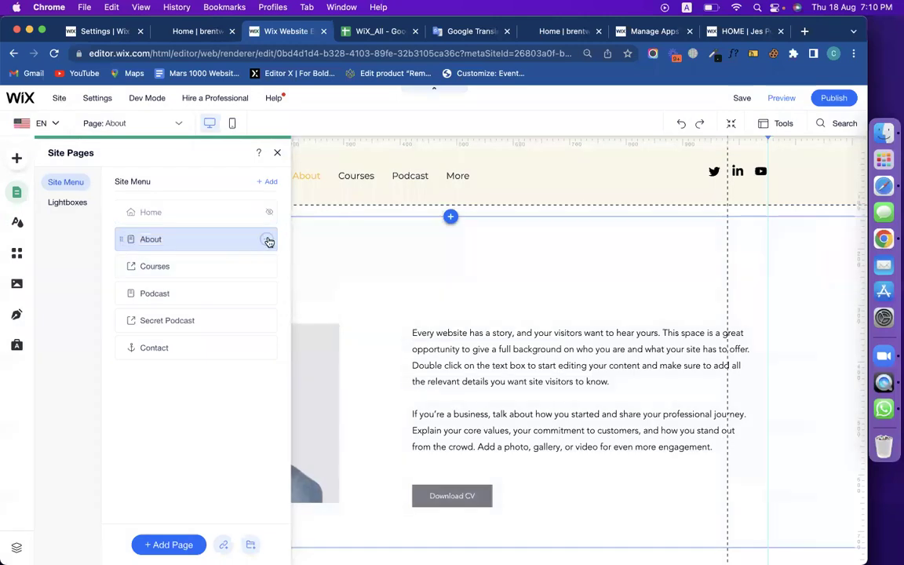
Hide the About page from the site menu and close the Site Pages list.
left_click(267, 239)
left_click(307, 365)
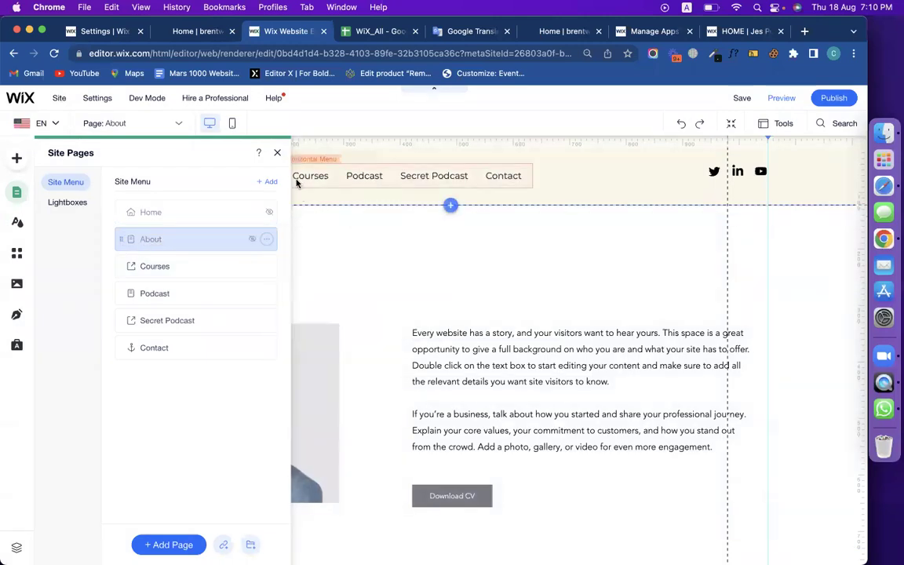
left_click(277, 152)
Delete the bio paragraph and the Download CV button from the About page.
left_click(545, 384)
scroll(544, 384, "down", 5)
scroll(545, 384, "down", 7)
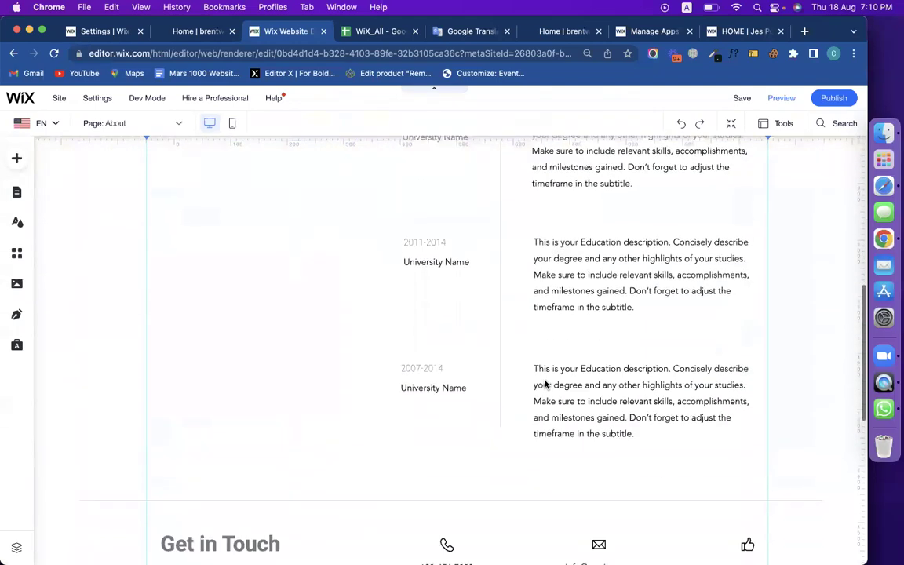
scroll(544, 383, "up", 4)
scroll(545, 384, "up", 8)
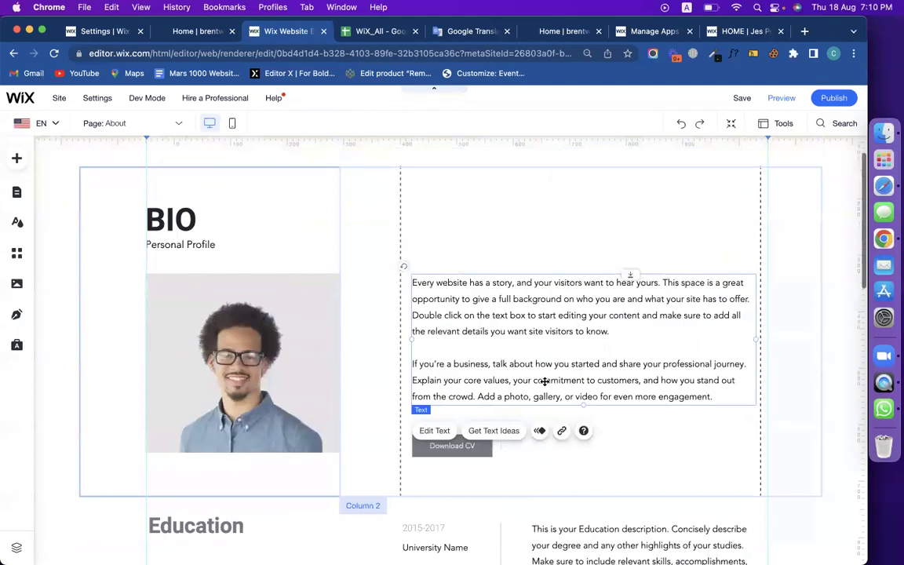
key("Delete")
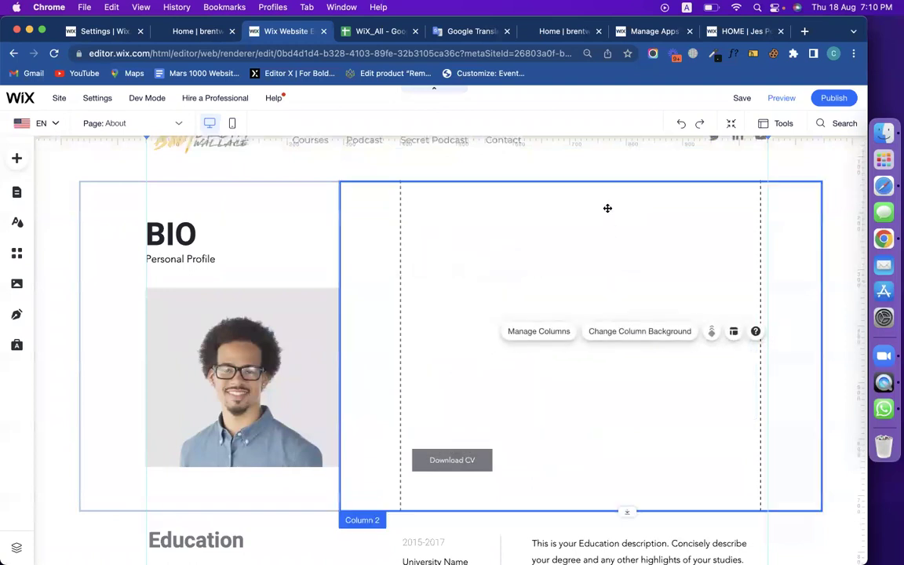
left_click(458, 462)
key("Delete")
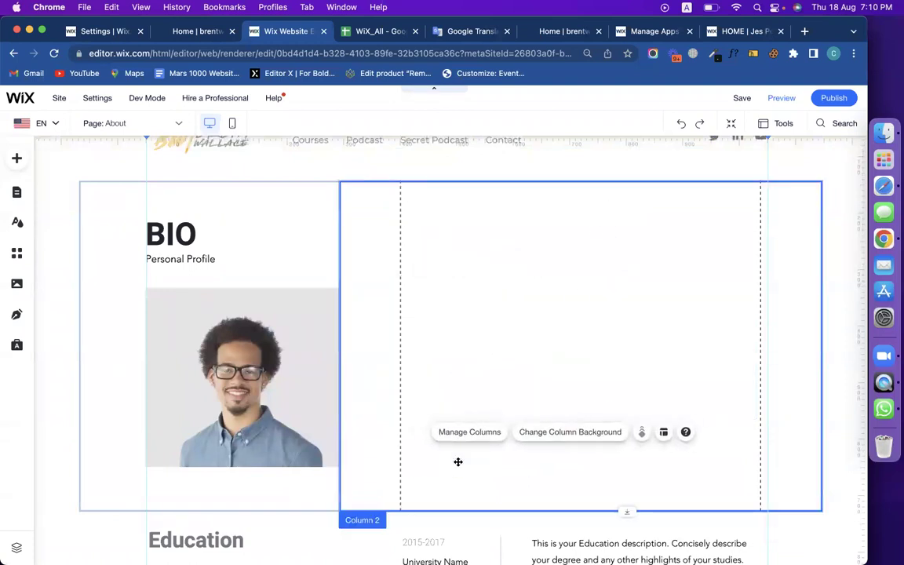
left_click(16, 161)
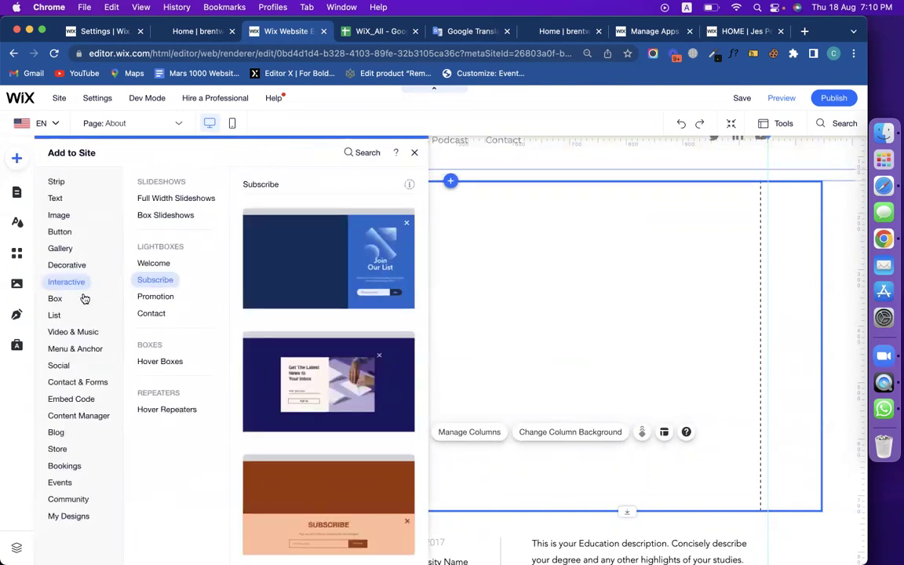
Browse the video, decorative and interactive categories, stopping at the Contact lightbox designs.
left_click(78, 333)
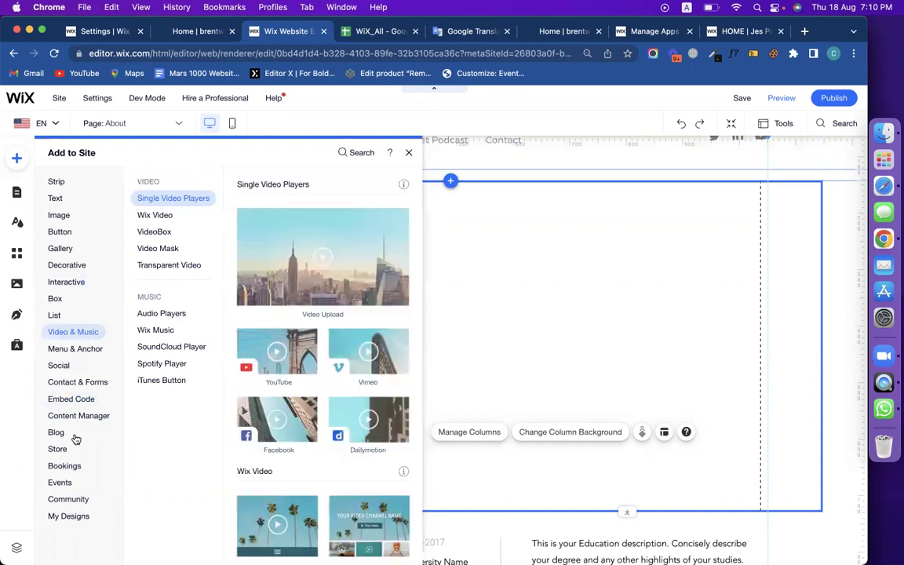
left_click(66, 281)
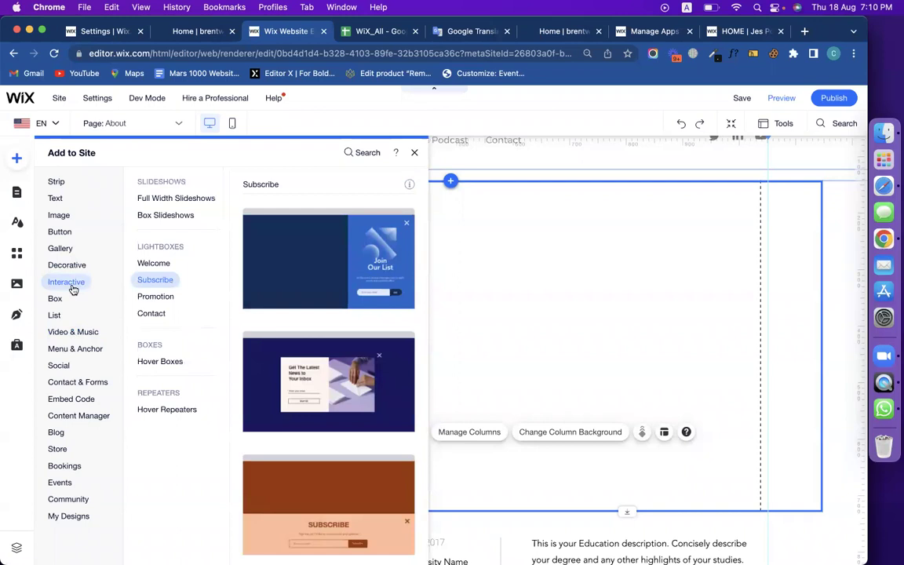
left_click(67, 267)
left_click(66, 282)
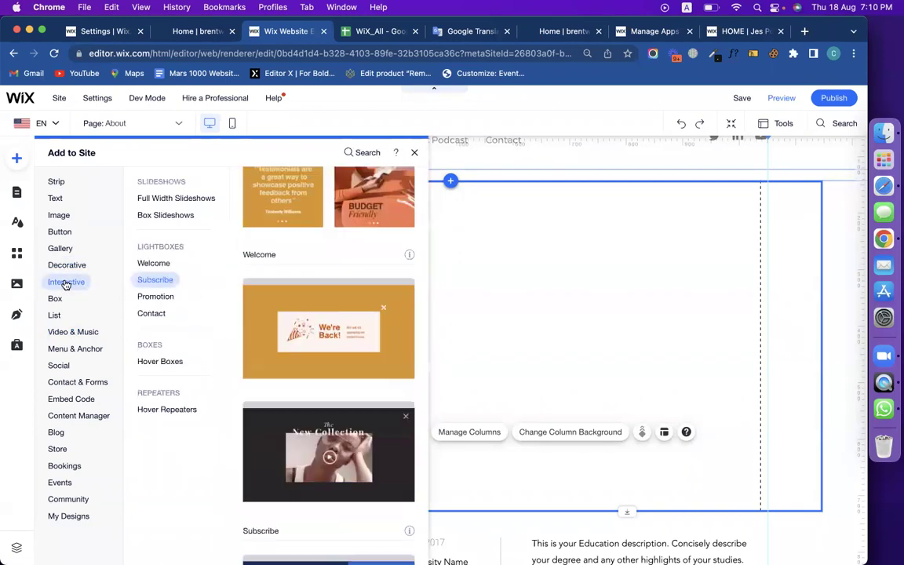
left_click(162, 313)
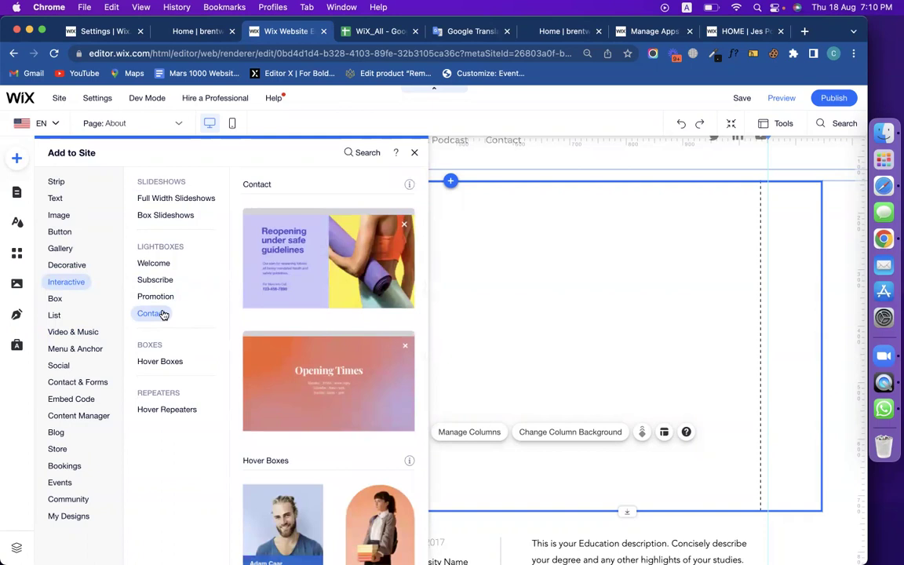
scroll(307, 357, "down", 3)
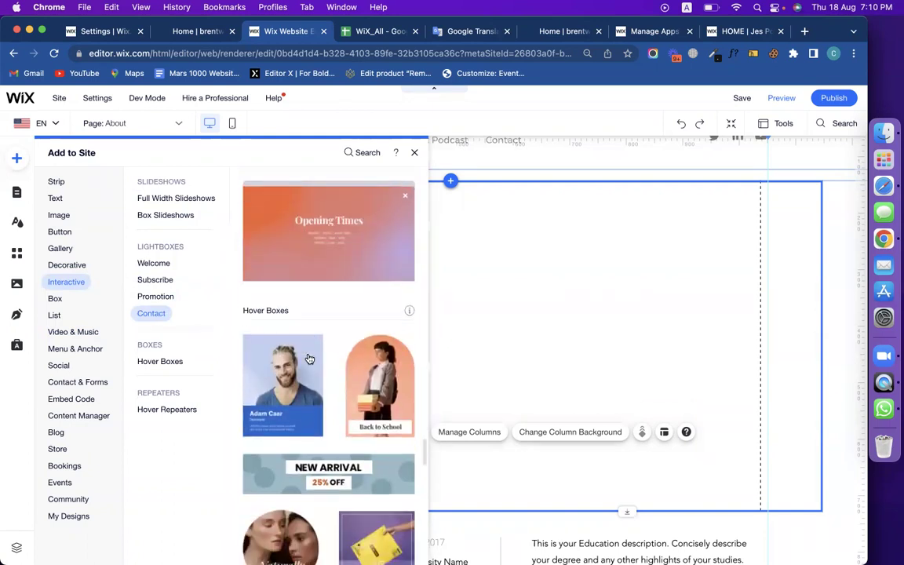
scroll(308, 358, "up", 5)
scroll(308, 360, "down", 5)
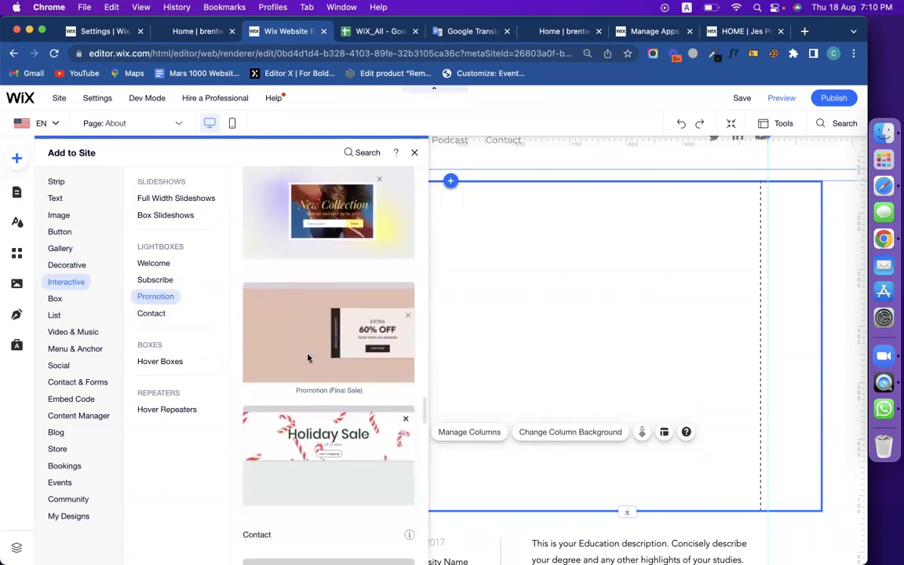
left_click(155, 313)
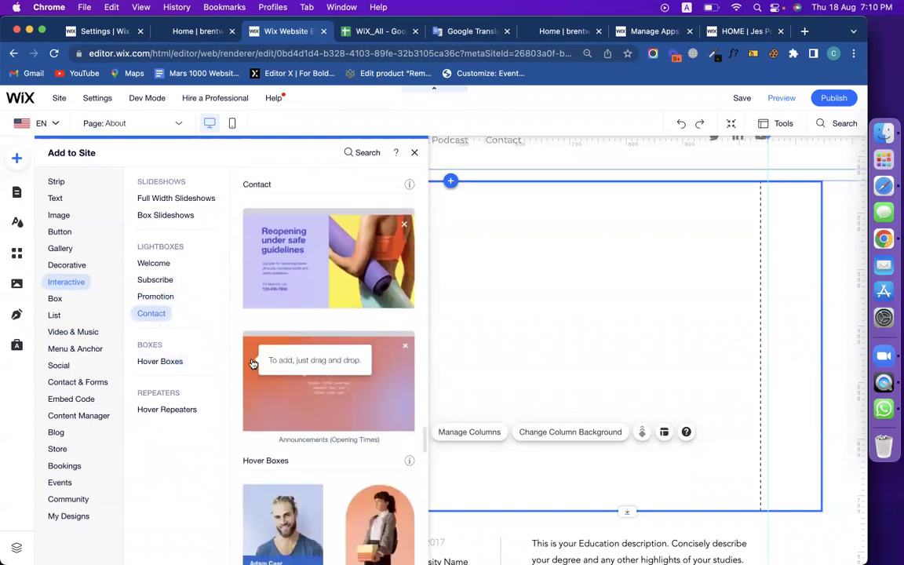
Compare Full Width and Box slideshows with Welcome, Subscribe, Promotion and Contact lightboxes, then open Contact & Forms.
left_click(167, 198)
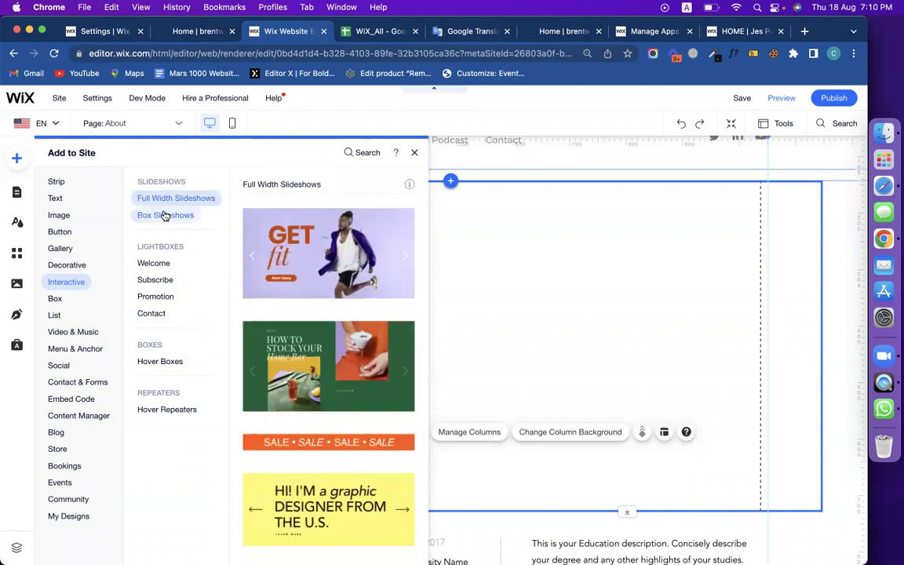
left_click(164, 216)
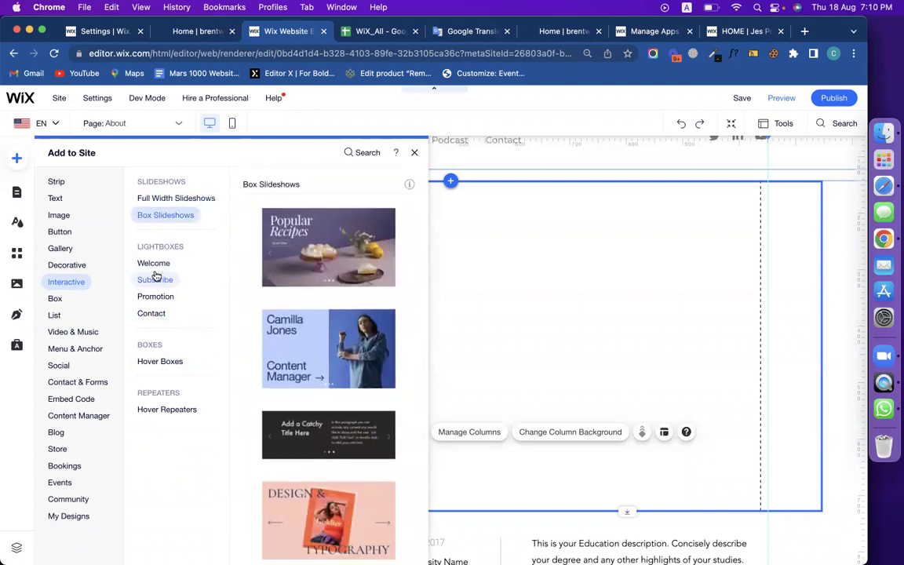
left_click(154, 265)
left_click(156, 280)
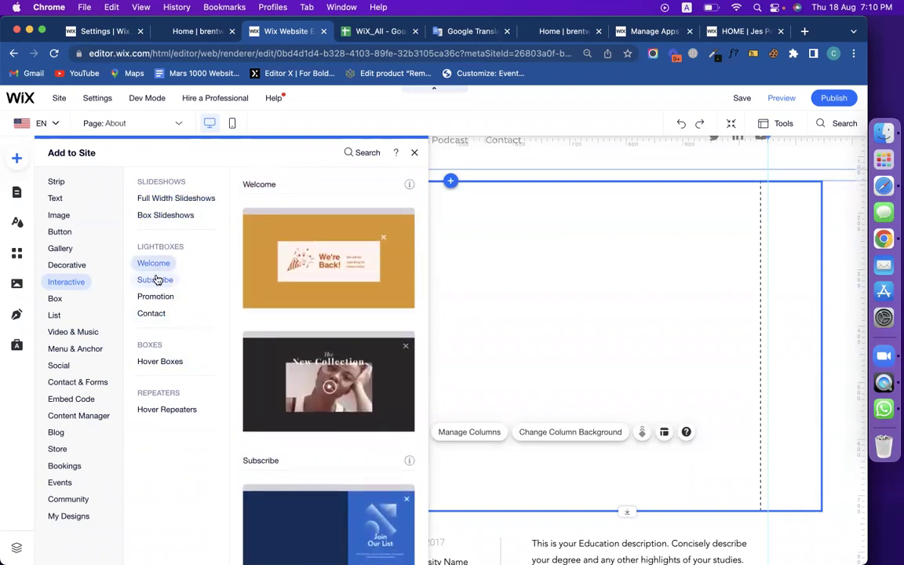
left_click(156, 296)
left_click(154, 314)
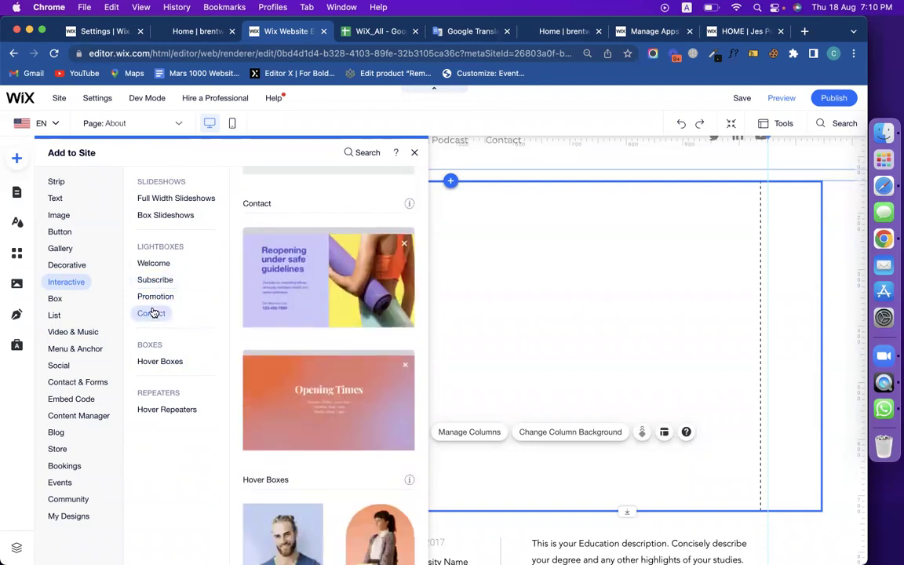
left_click(77, 383)
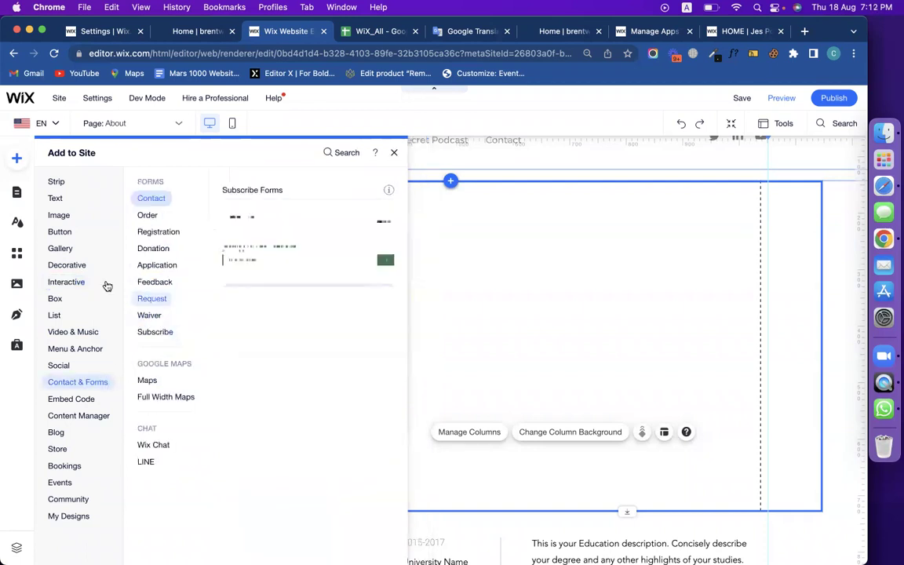
Glance at the subscribe and menu elements, then return to Contact & Forms.
left_click(74, 282)
left_click(144, 280)
left_click(75, 349)
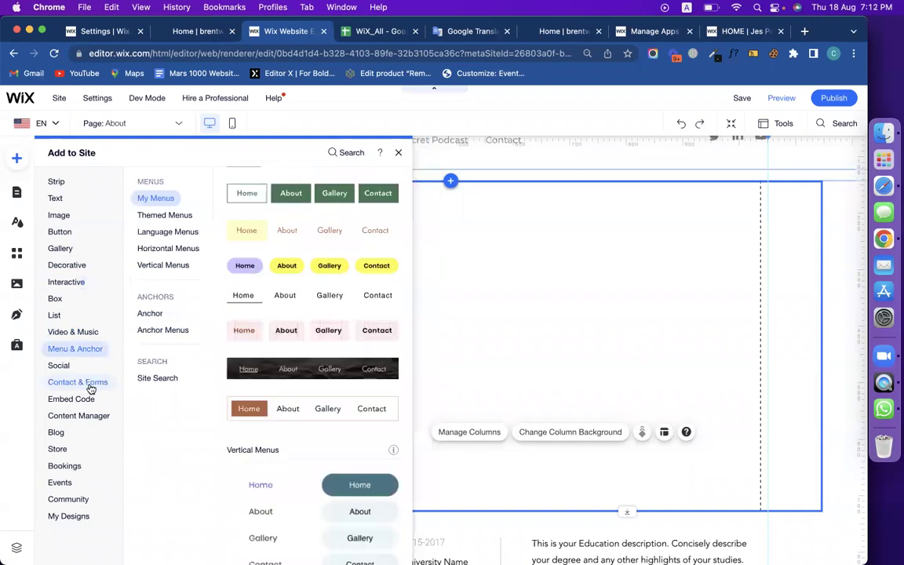
left_click(90, 383)
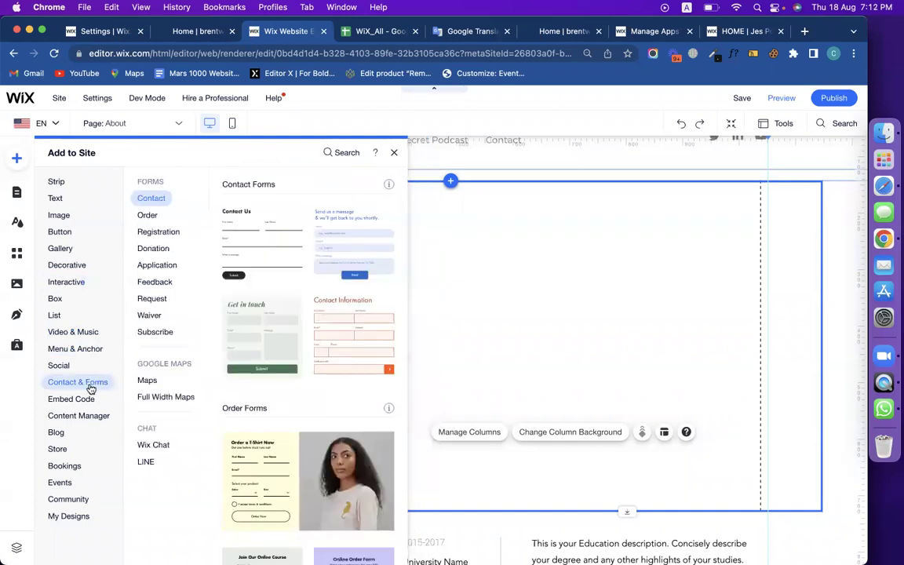
Compare the Order, Registration, Donation and Feedback forms, then add the 'Send us a message' contact form.
left_click(153, 217)
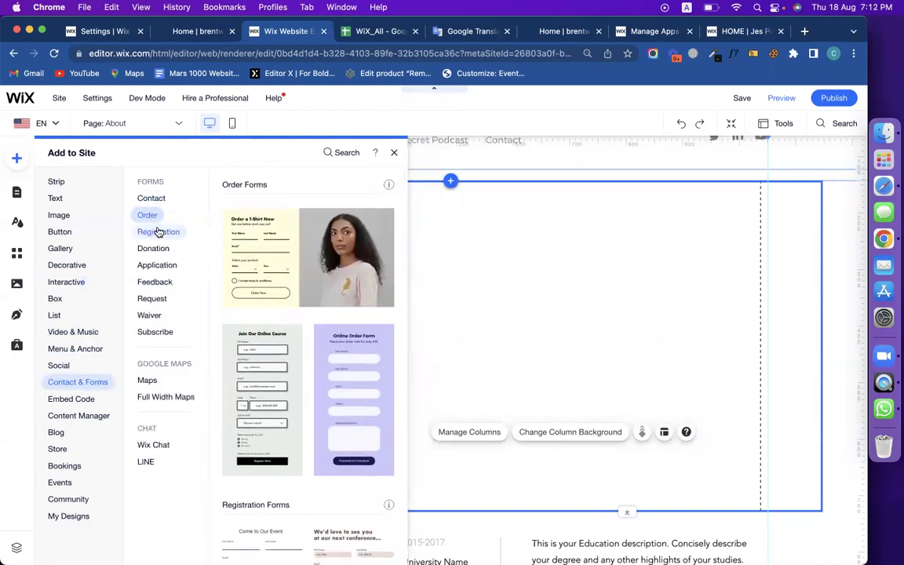
left_click(158, 232)
left_click(156, 248)
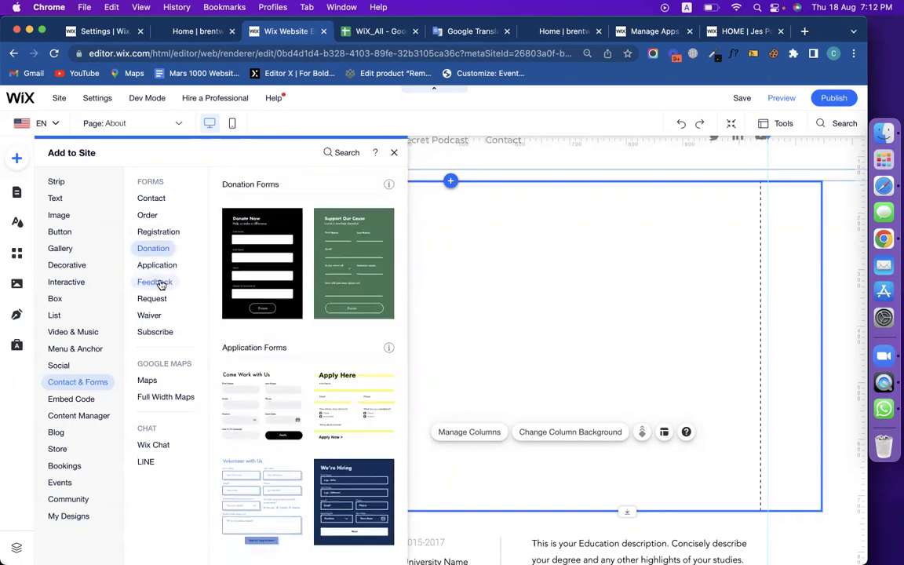
left_click(155, 283)
left_click(152, 201)
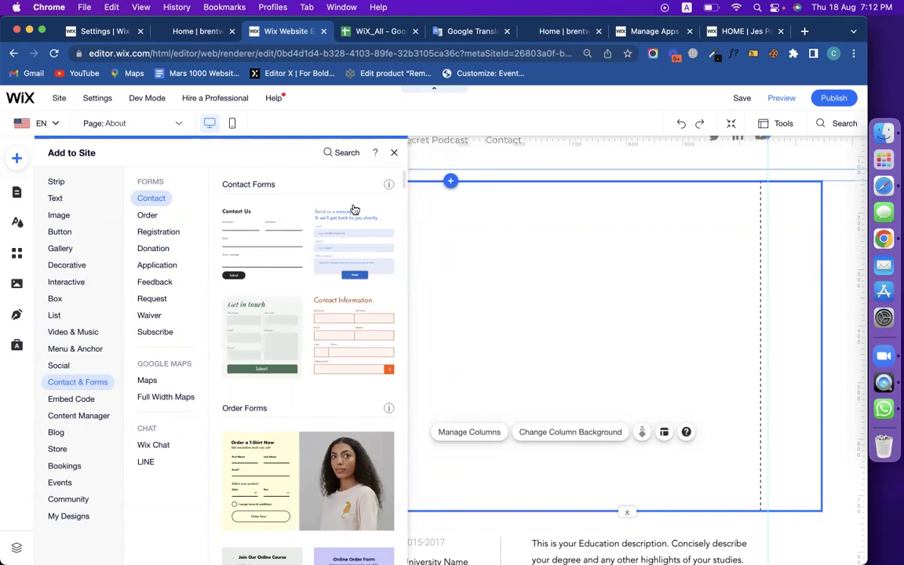
left_click(343, 252)
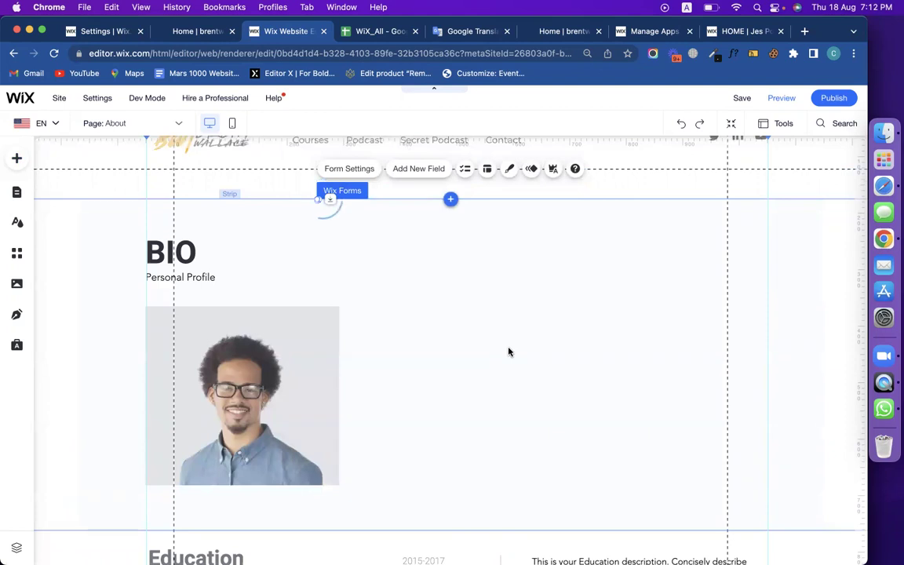
Move the 'Send us a message' contact form into the right column beside the BIO photo.
left_click_drag(491, 351, 591, 384)
left_click(755, 374)
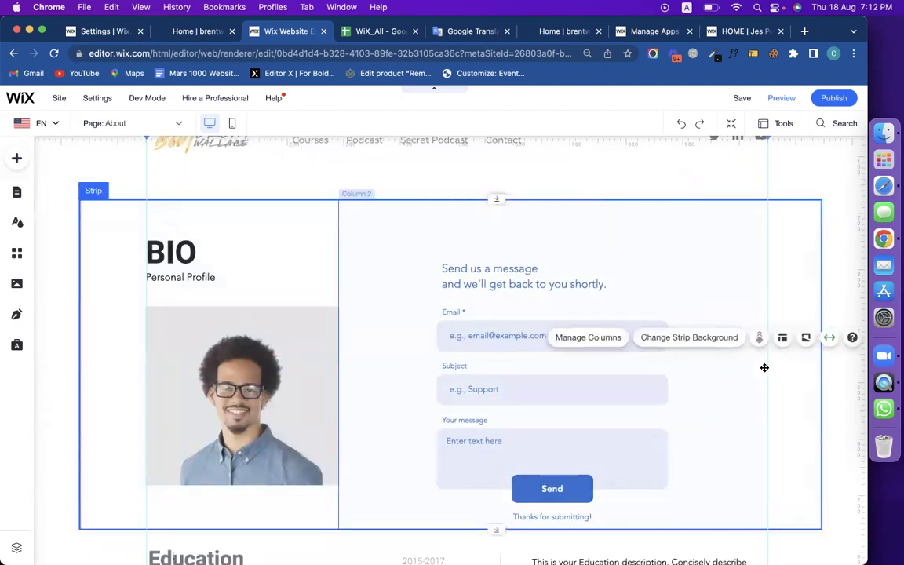
scroll(763, 368, "down", 3)
left_click(544, 304)
left_click_drag(545, 305, 551, 305)
left_click(370, 441)
scroll(507, 360, "up", 2)
left_click(507, 360)
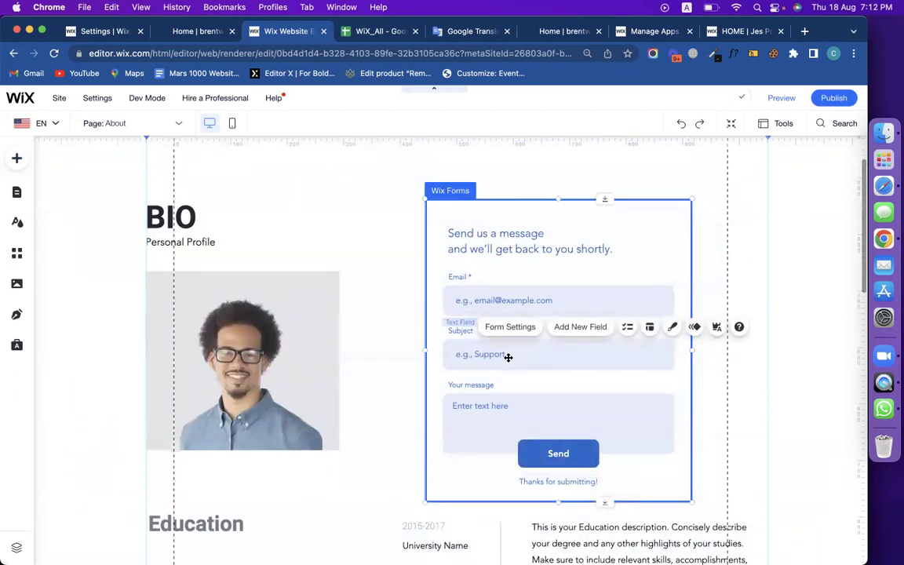
Give the contact form the Glide in animation and the peach preset design, then customise it.
left_click(695, 328)
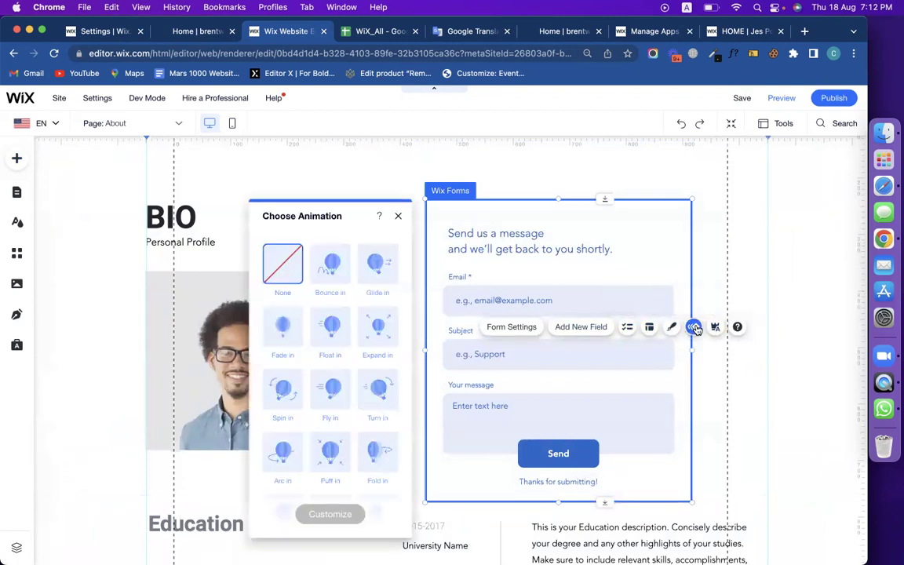
left_click(380, 270)
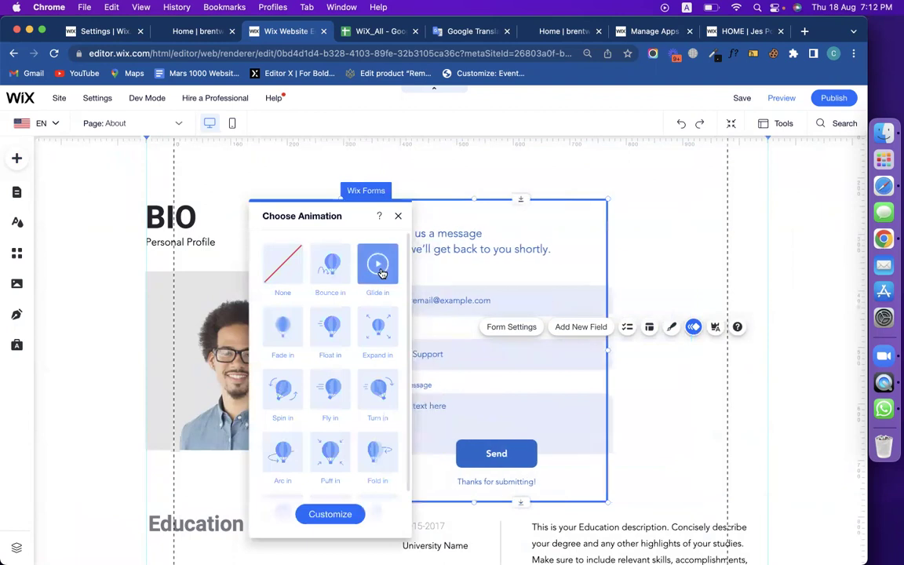
left_click(673, 328)
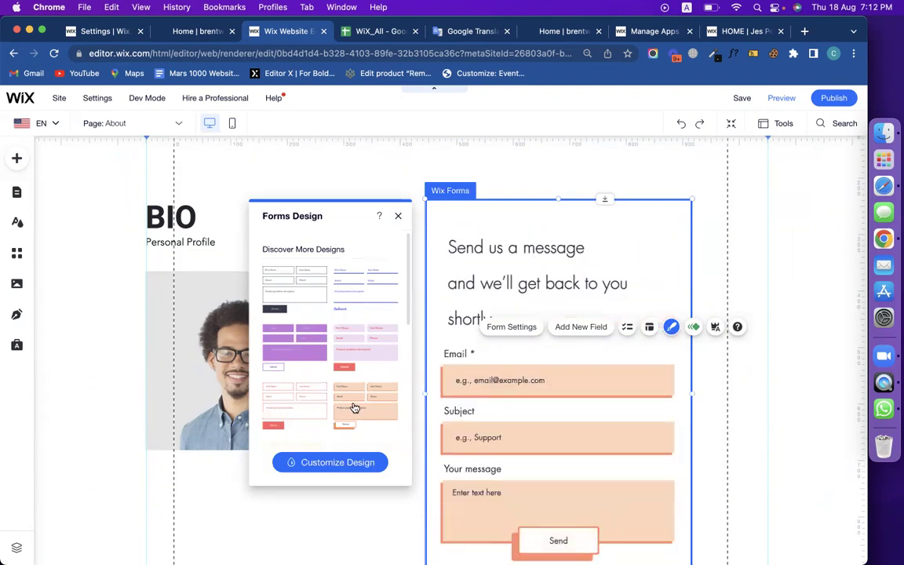
left_click(354, 408)
scroll(602, 357, "down", 3)
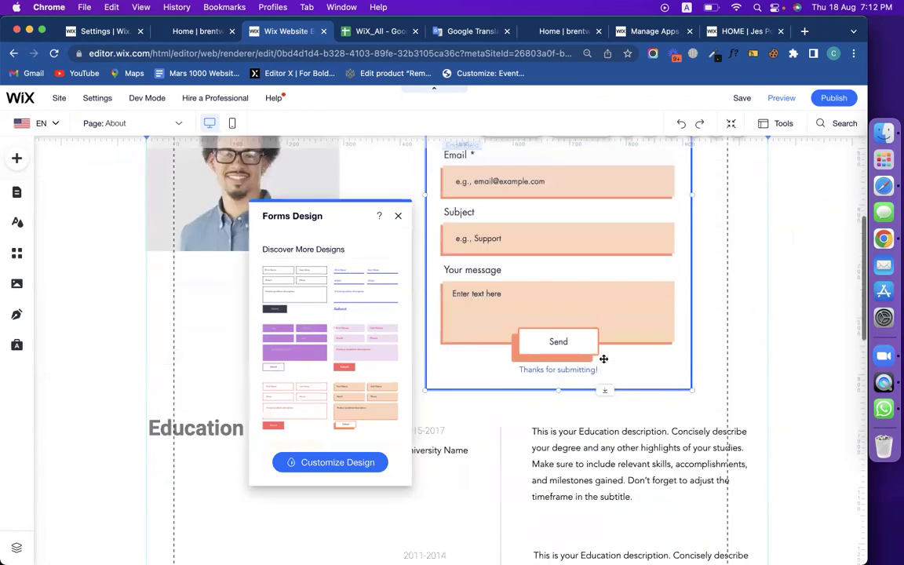
scroll(601, 357, "up", 4)
left_click(352, 462)
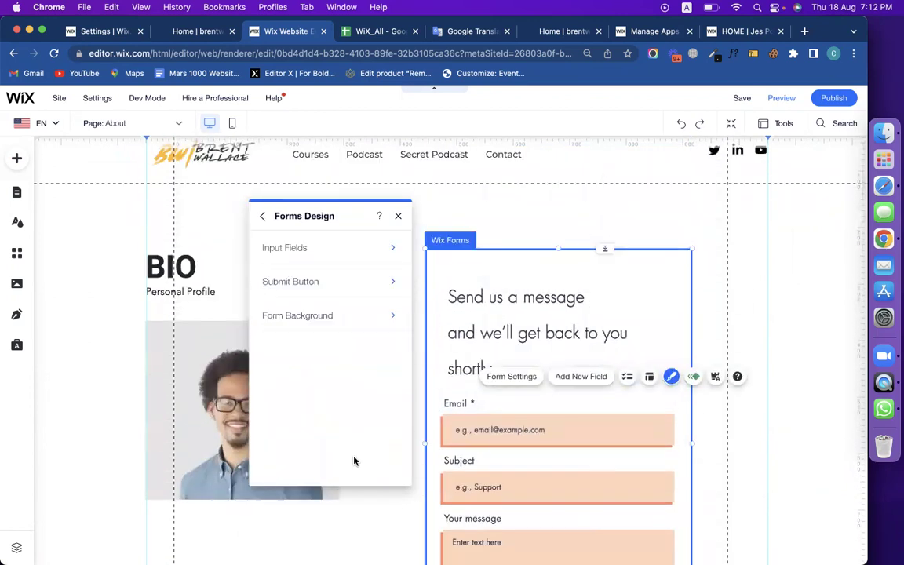
scroll(541, 286, "down", 3)
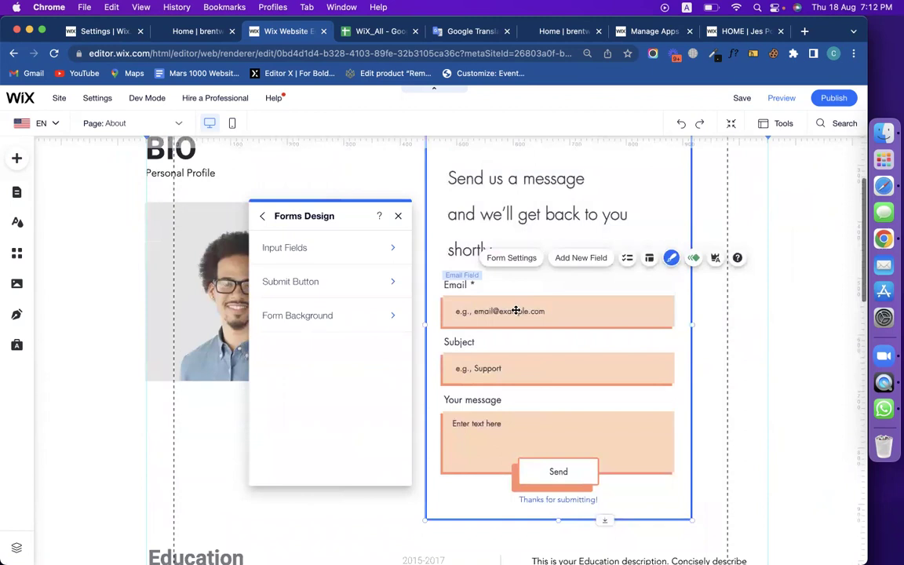
Fill the form's input fields with light grey #F1F0F0 at 61% opacity.
left_click(337, 242)
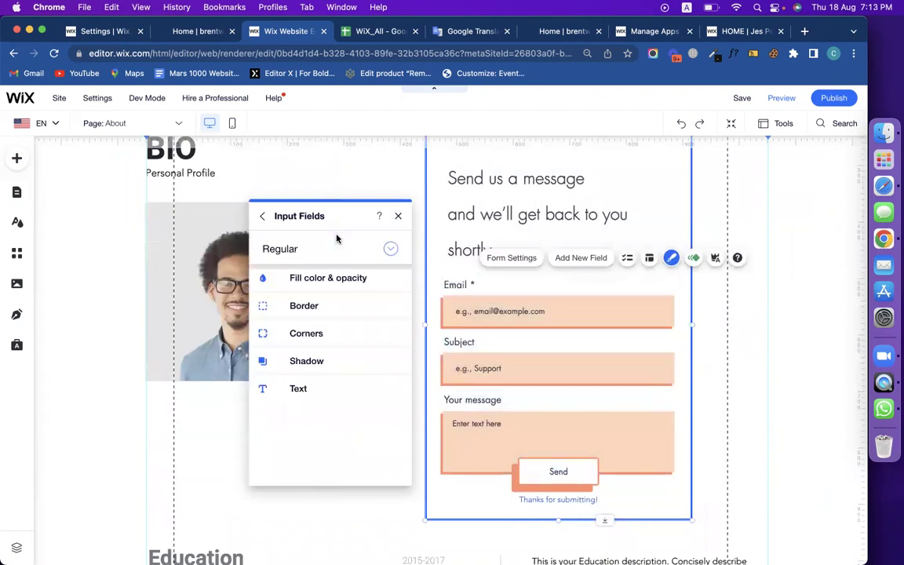
left_click(291, 281)
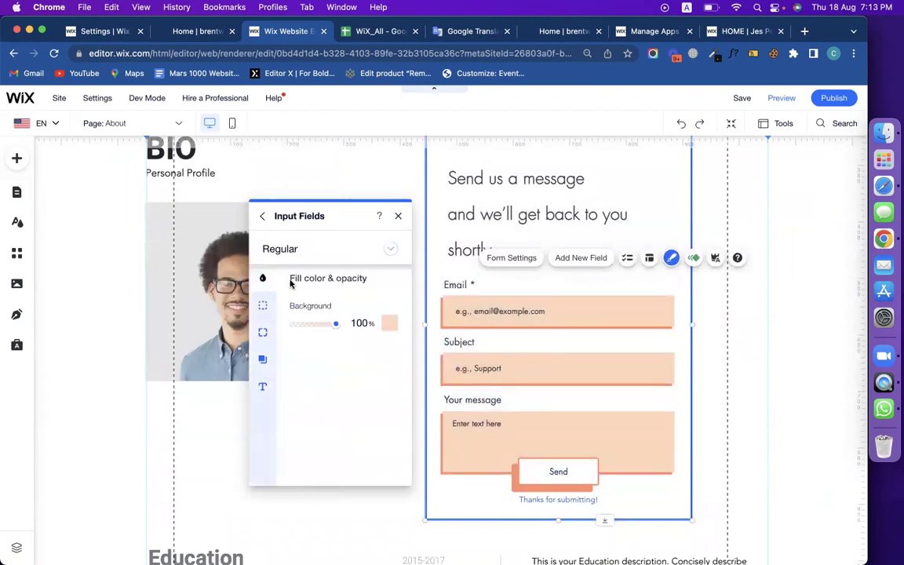
left_click(389, 323)
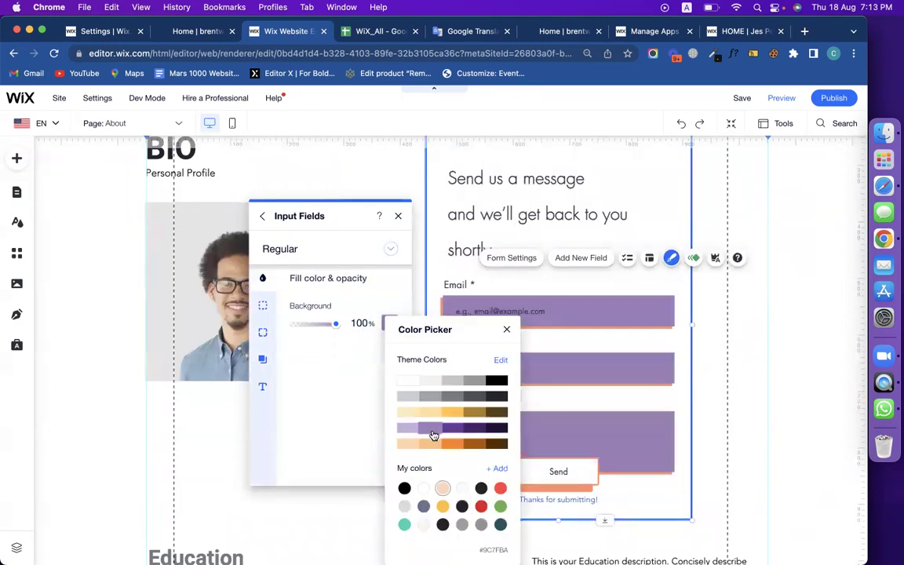
left_click(488, 398)
left_click(441, 398)
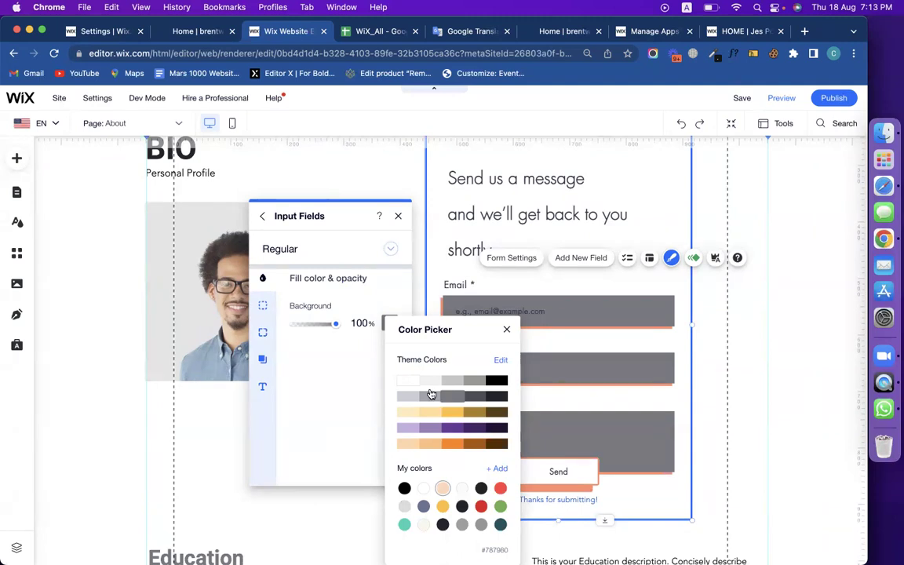
left_click(424, 385)
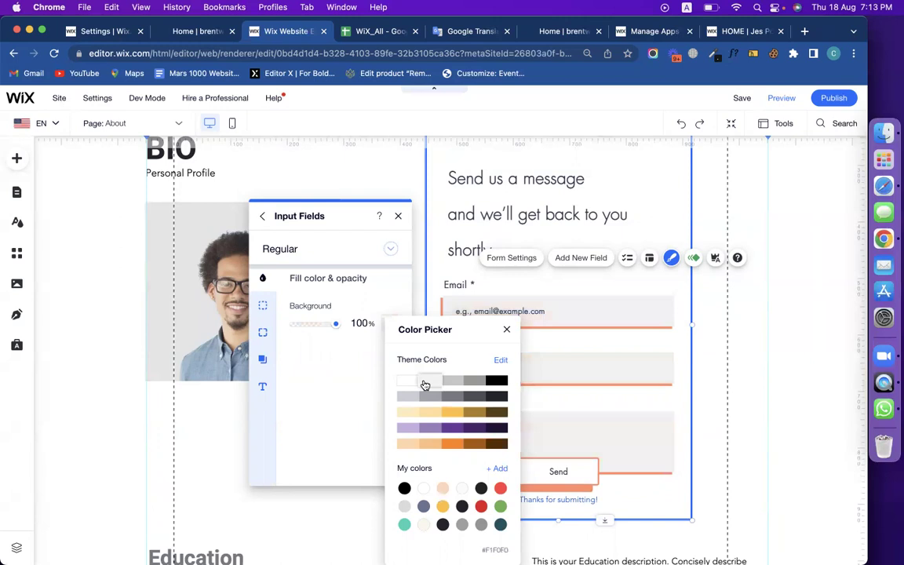
left_click(506, 331)
left_click_drag(336, 328, 322, 328)
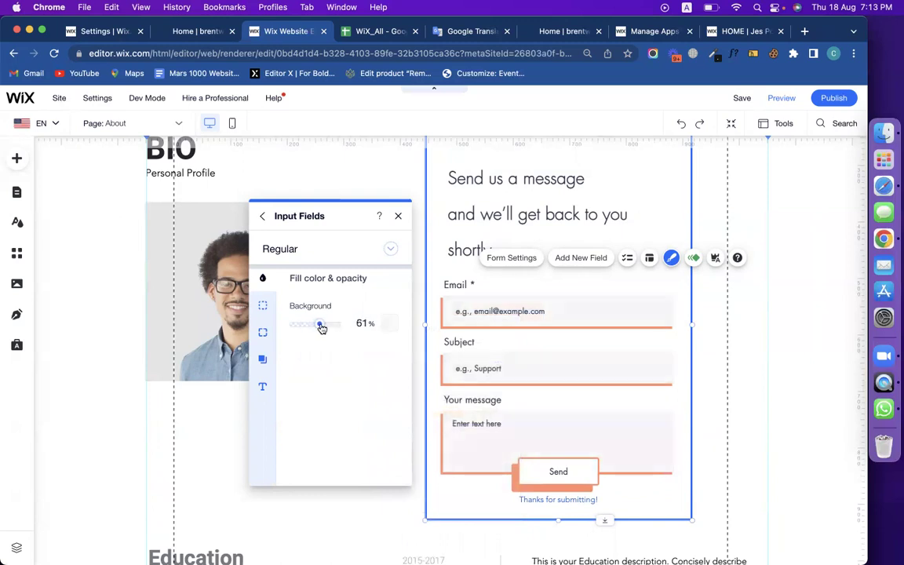
Raise the input fields' border opacity and show the border only along the bottom.
left_click(262, 308)
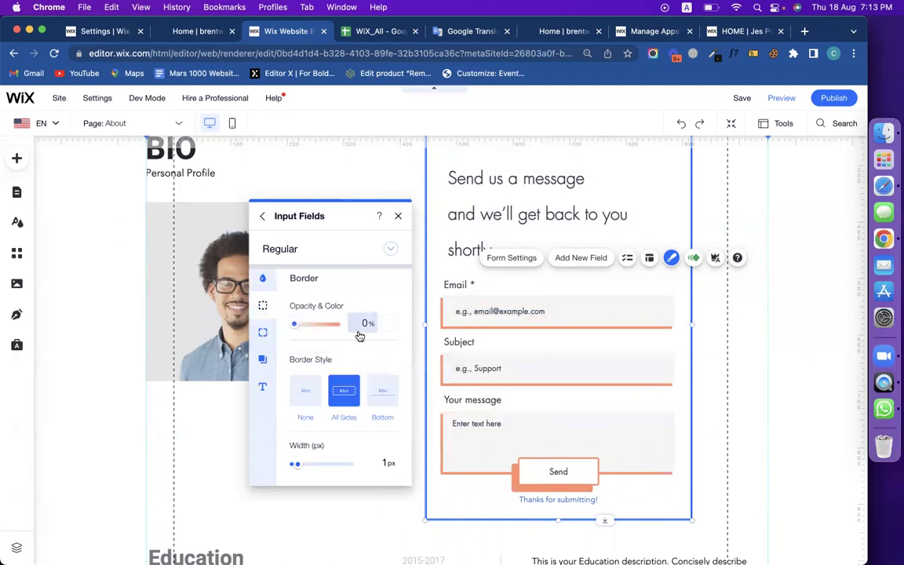
left_click_drag(295, 324, 301, 324)
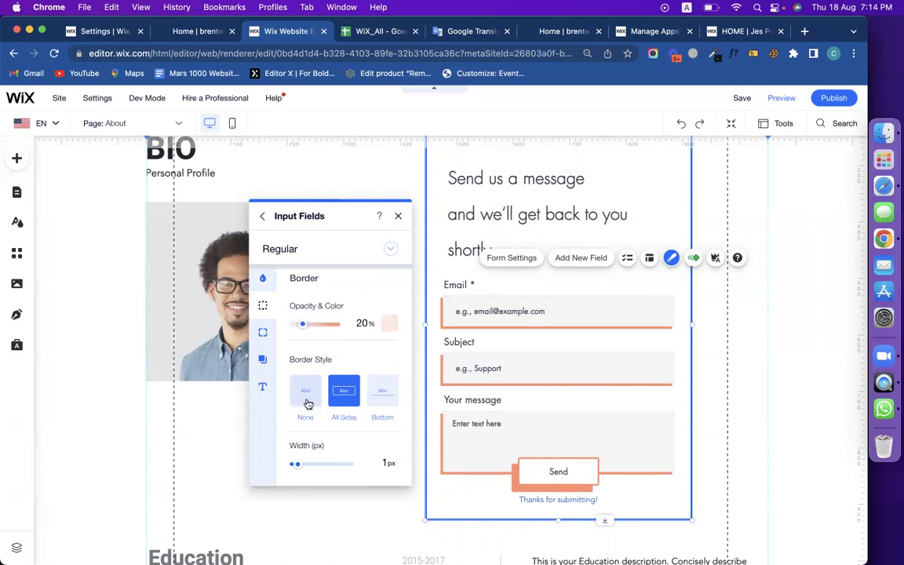
left_click(385, 392)
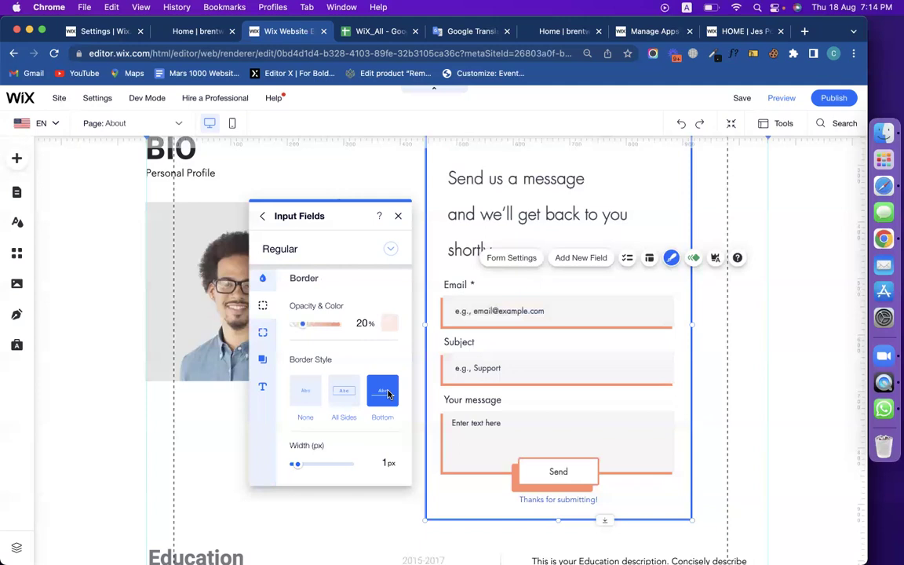
Give the input fields a pale yellow shadow with a 4 px distance.
left_click(263, 333)
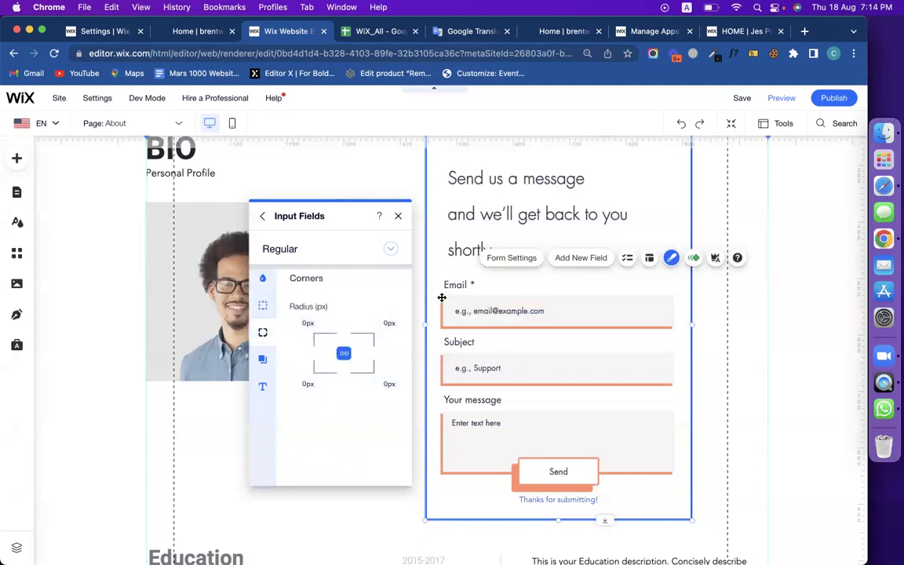
left_click(263, 359)
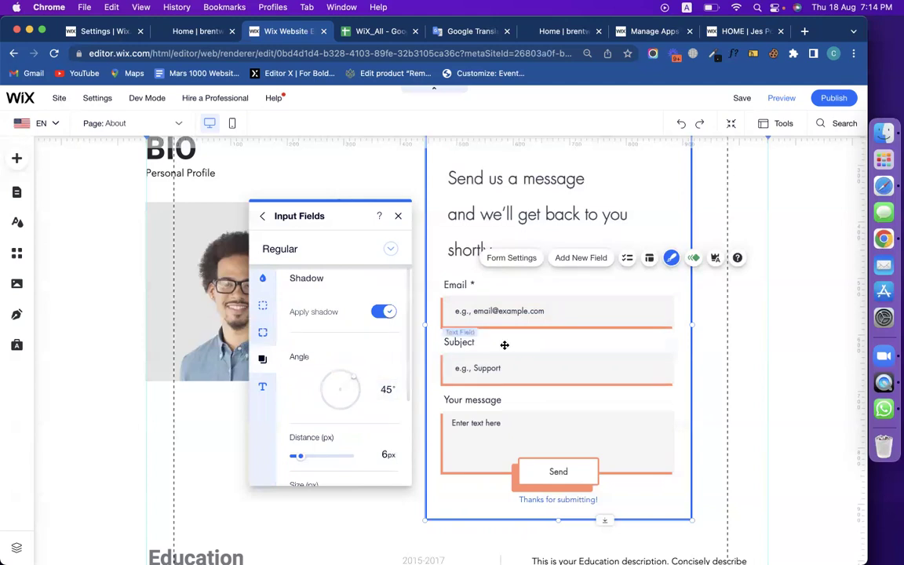
scroll(368, 366, "down", 3)
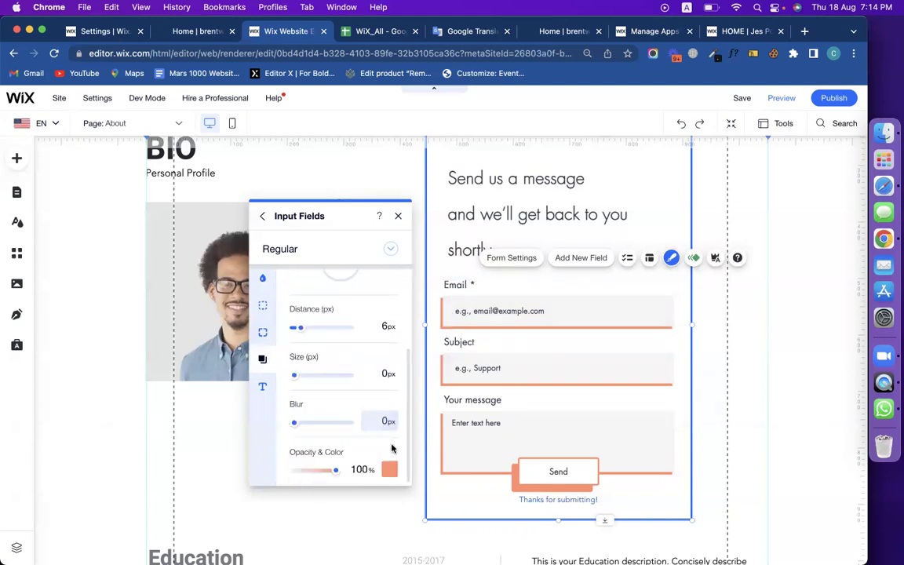
left_click(388, 470)
left_click(409, 414)
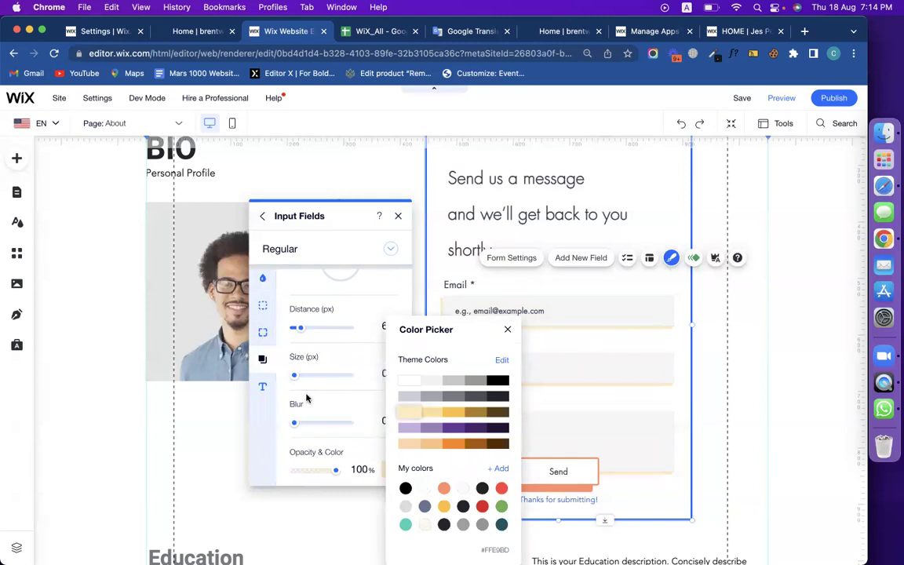
left_click(264, 448)
scroll(329, 369, "up", 5)
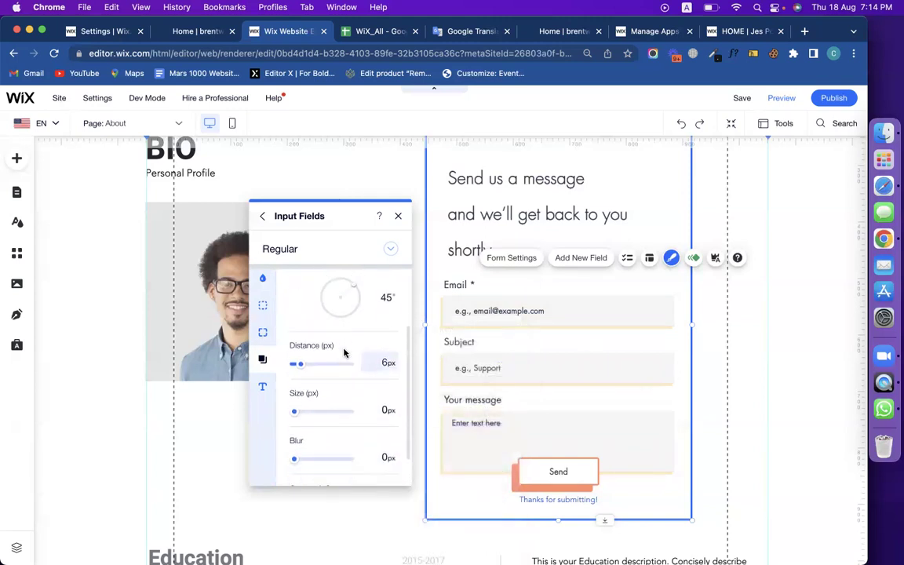
scroll(337, 392, "down", 2)
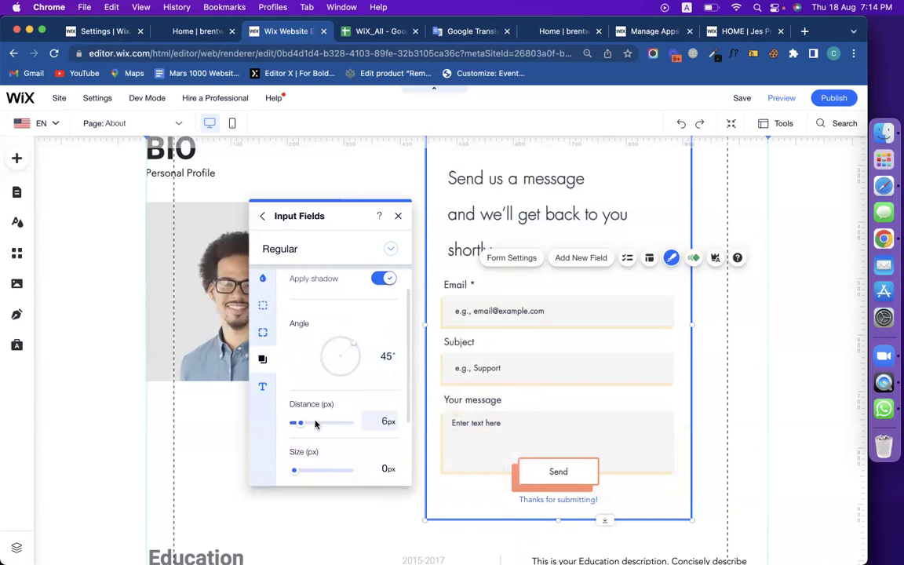
left_click_drag(301, 427, 295, 426)
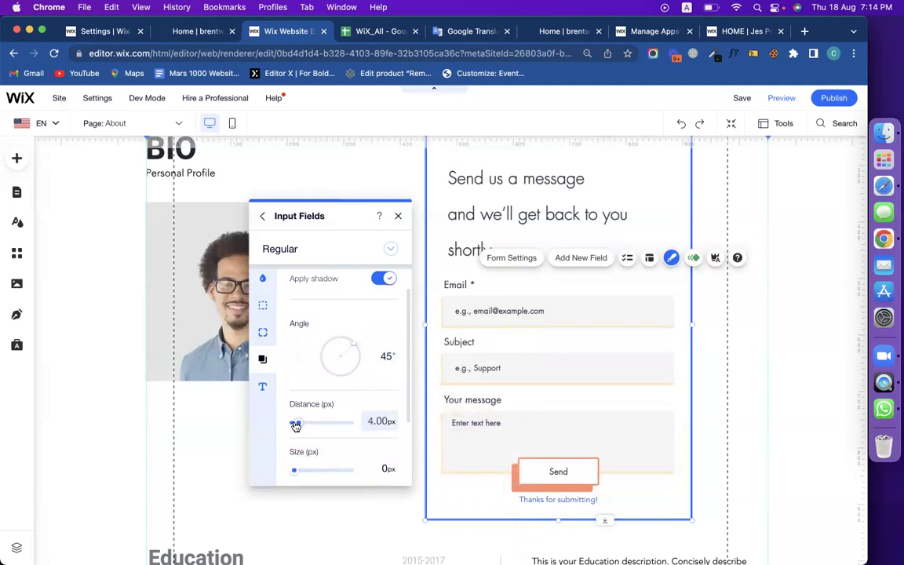
left_click(262, 216)
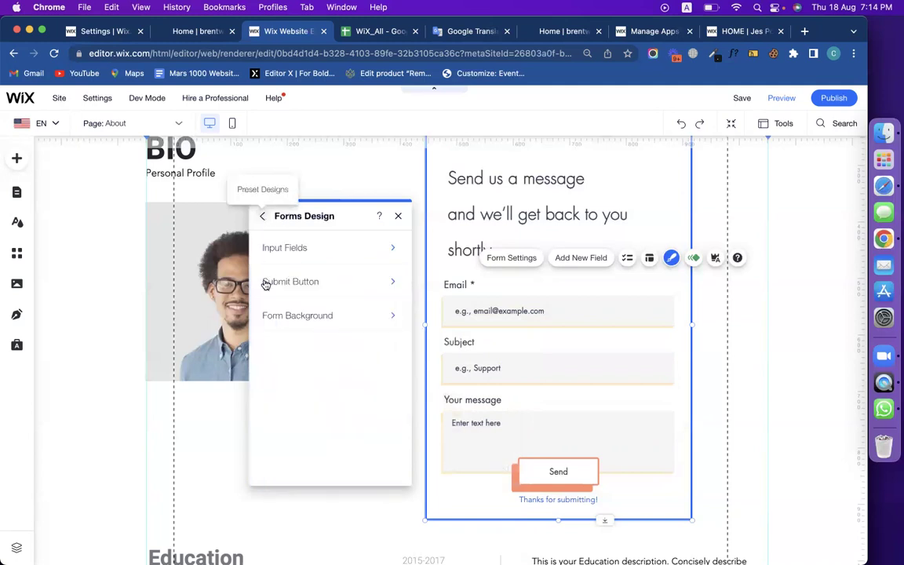
Leave Forms Design, close its panel, and show the Add New Field contact field list.
left_click(262, 215)
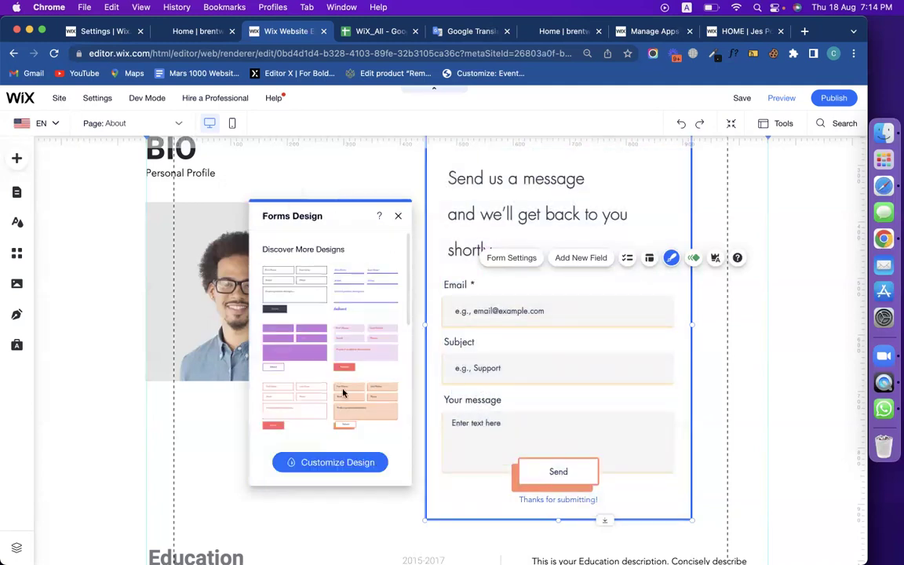
left_click(399, 213)
scroll(624, 292, "up", 1)
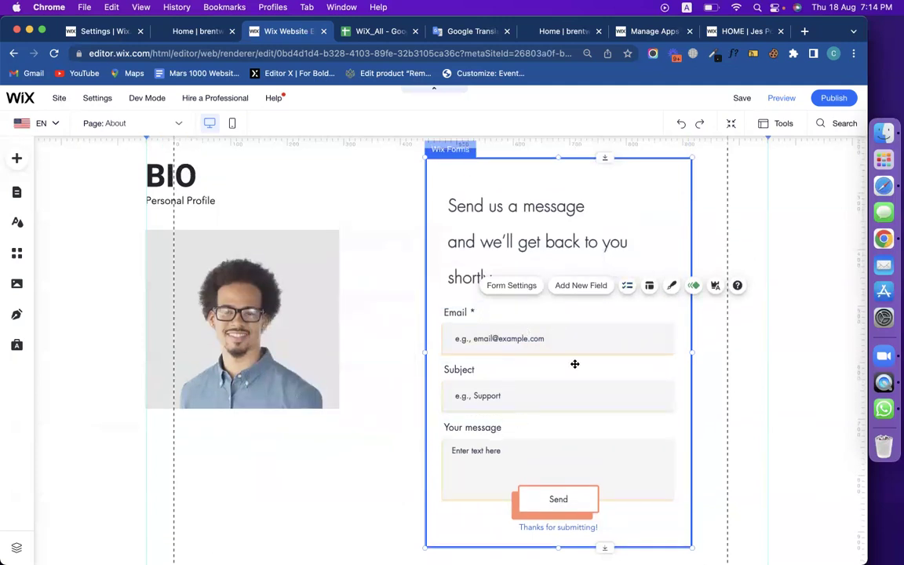
left_click(628, 286)
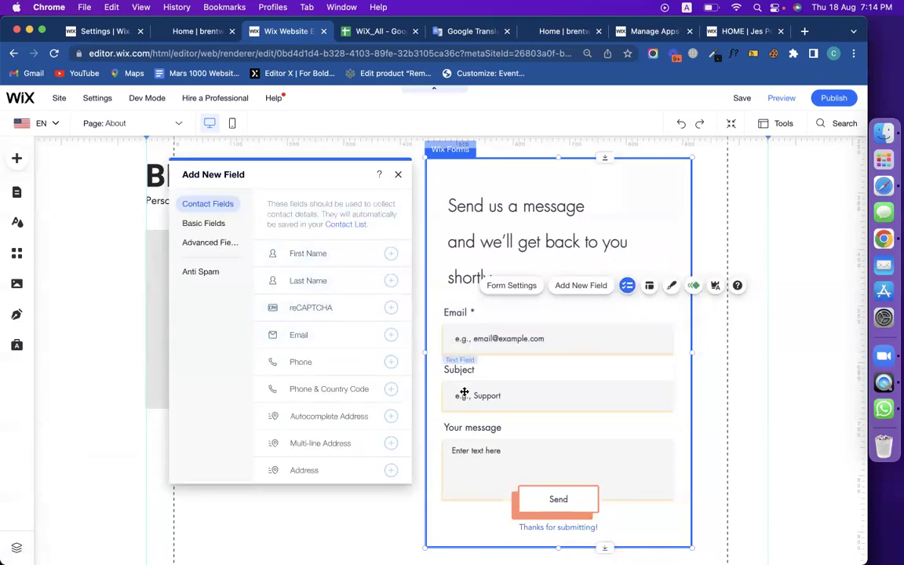
Add a Phone field from Contact Fields and close the Add New Field panel.
left_click(337, 361)
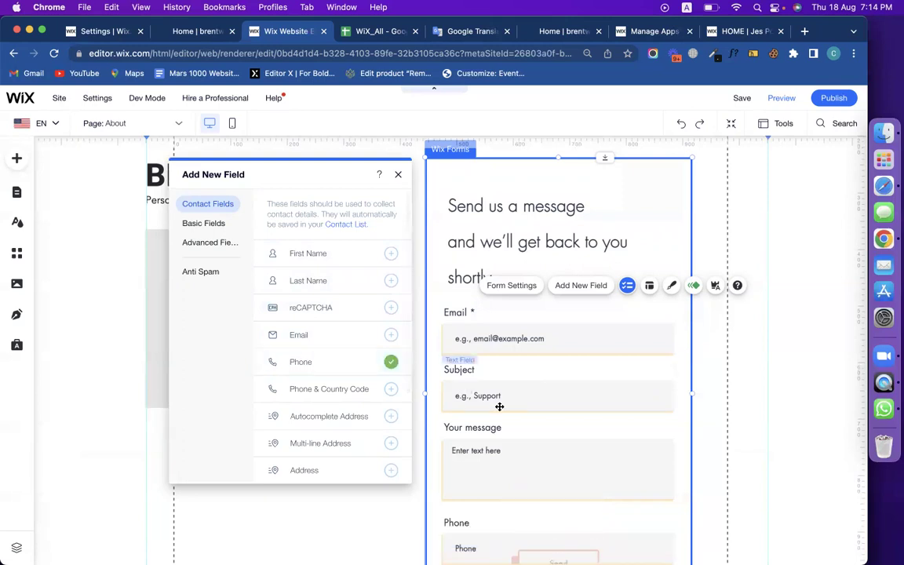
scroll(471, 404, "down", 3)
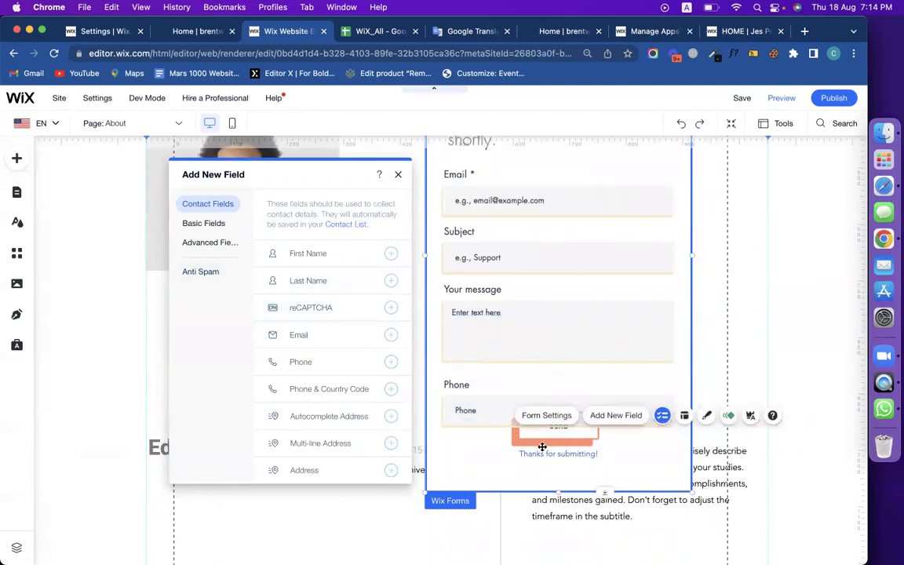
left_click(398, 174)
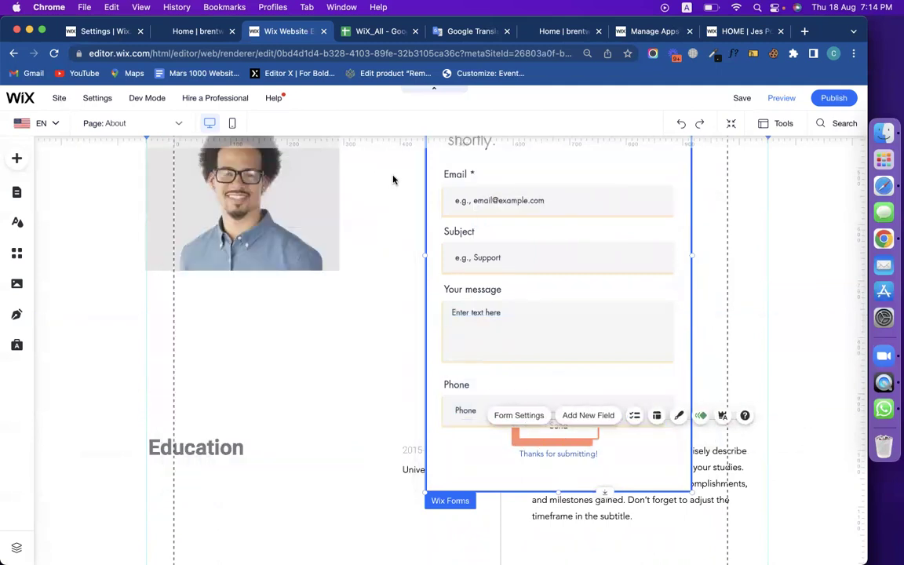
Move the 'Thanks for submitting!' message and the Send button lower in the form.
left_click(569, 400)
left_click(542, 449)
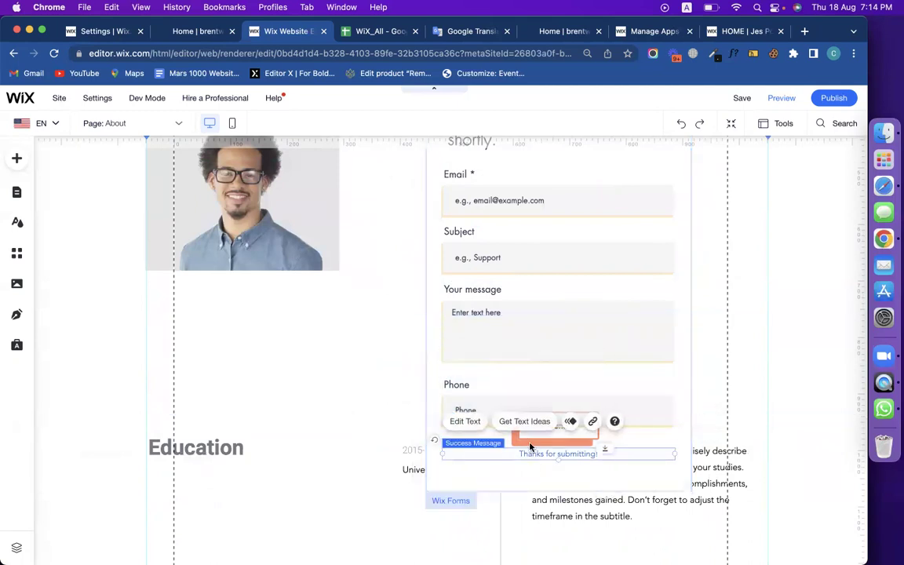
left_click(530, 436)
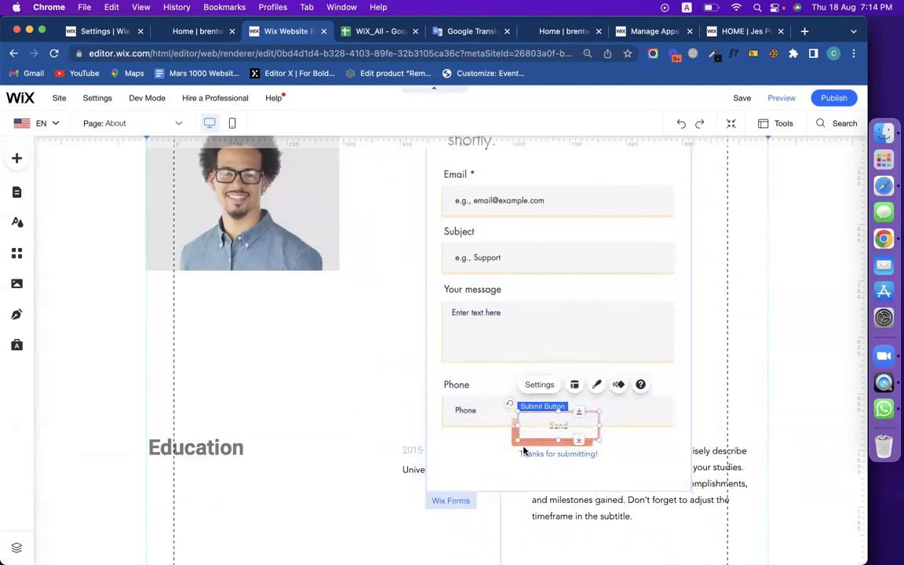
left_click(524, 454)
left_click_drag(524, 454, 518, 477)
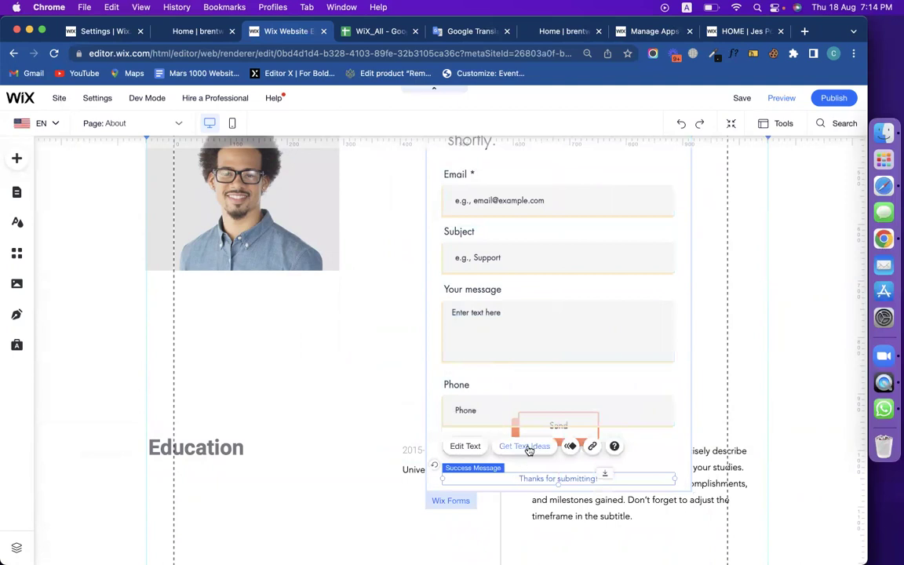
left_click(544, 430)
left_click_drag(565, 431, 567, 458)
Place the Phone field directly below Subject and nudge Your message down beneath it.
left_click_drag(475, 410, 478, 377)
left_click_drag(612, 293, 620, 308)
left_click_drag(620, 304, 628, 310)
left_click(618, 360)
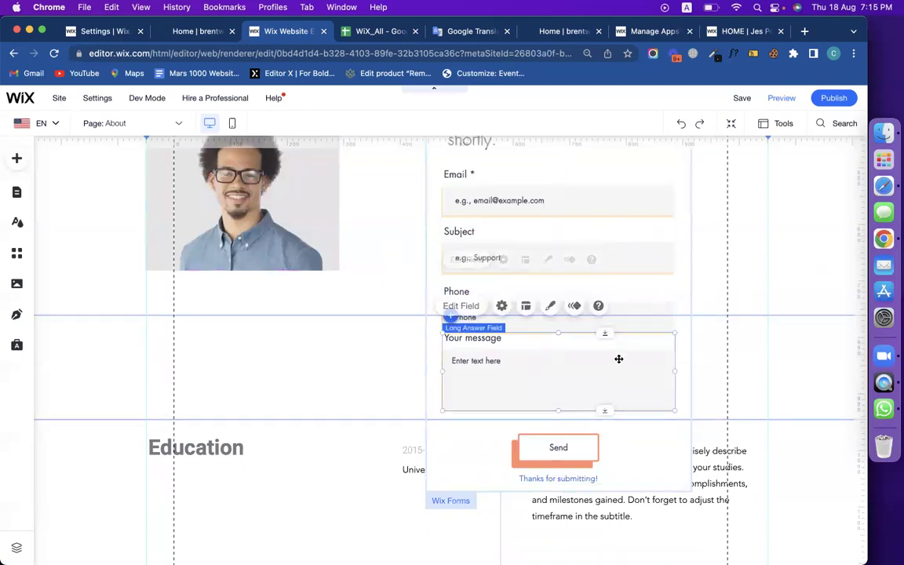
left_click_drag(617, 359, 621, 374)
left_click(657, 432)
scroll(644, 374, "up", 3)
scroll(644, 373, "down", 1)
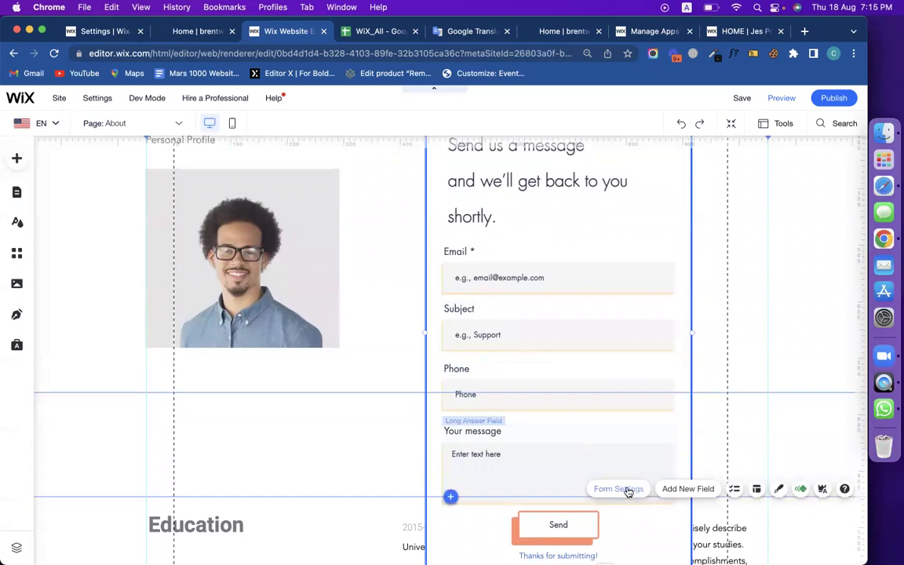
left_click(562, 469)
left_click(536, 278)
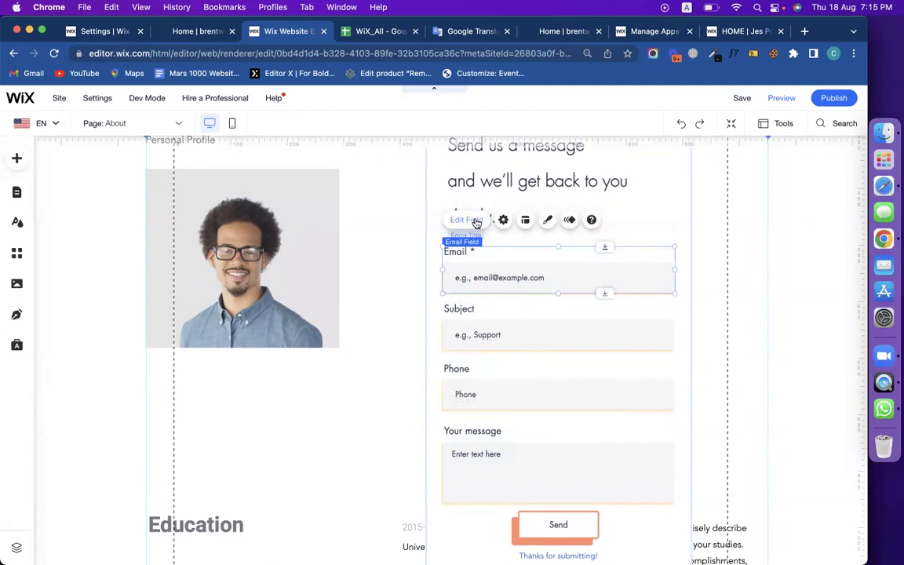
Replace the Email field's placeholder text with 'write your email'.
left_click(466, 220)
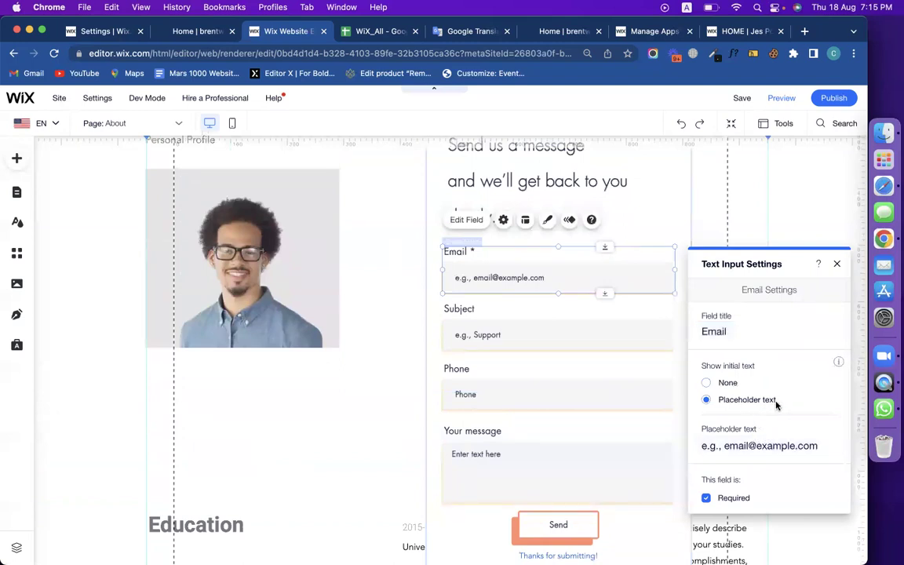
left_click(753, 450)
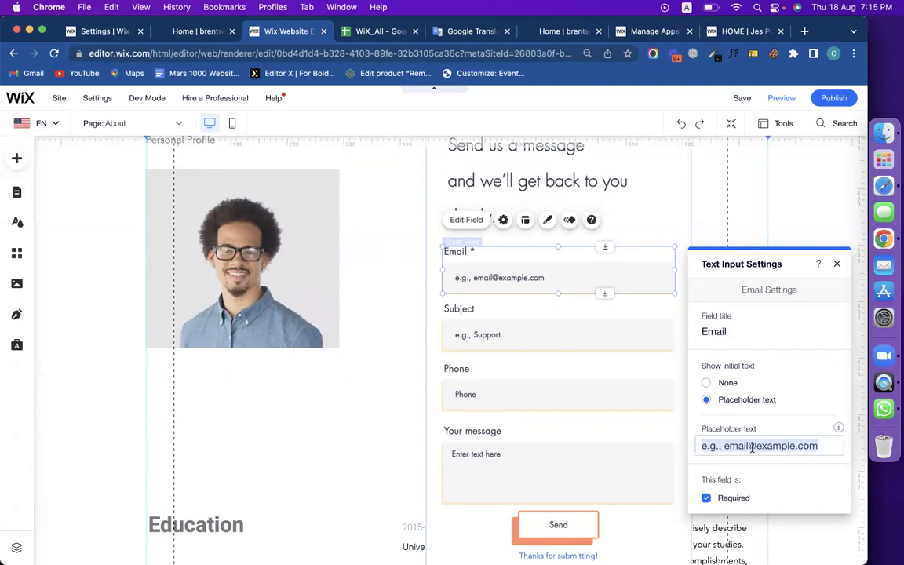
type("writ your")
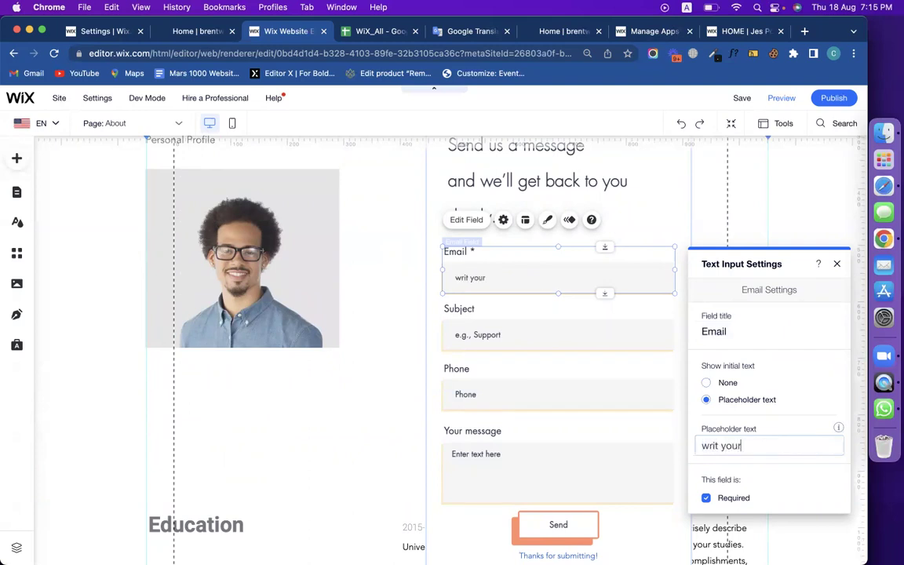
key("BackSpace")
key("BackSpace")
key("BackSpace")
key("BackSpace")
key("BackSpace")
key("BackSpace")
key("BackSpace")
type("iteuyour")
key("BackSpace")
key("BackSpace")
key("BackSpace")
key("BackSpace")
key("BackSpace")
type("te yourema")
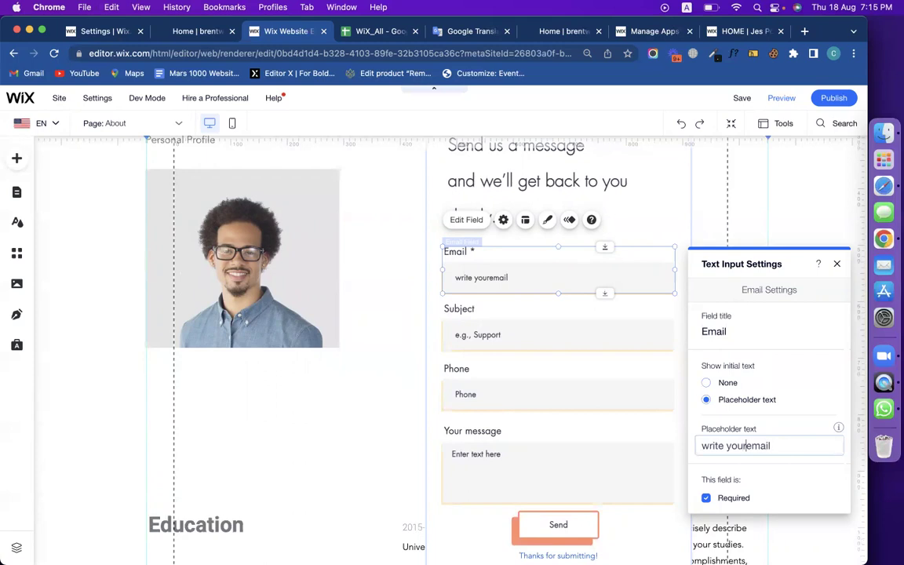
Retype the Email field title as 'Email' and close the field settings.
double_click(758, 331)
key("BackSpace")
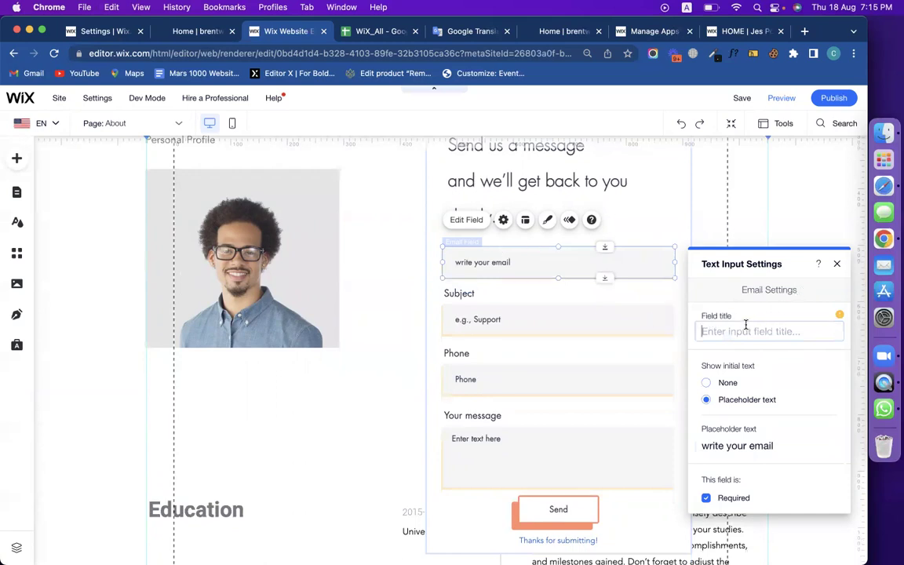
type("Email")
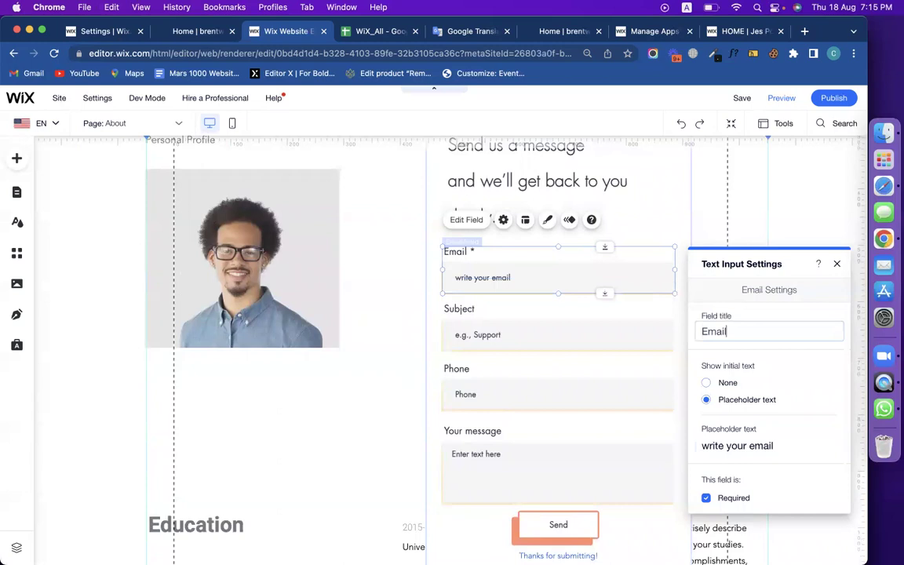
scroll(516, 442, "down", 2)
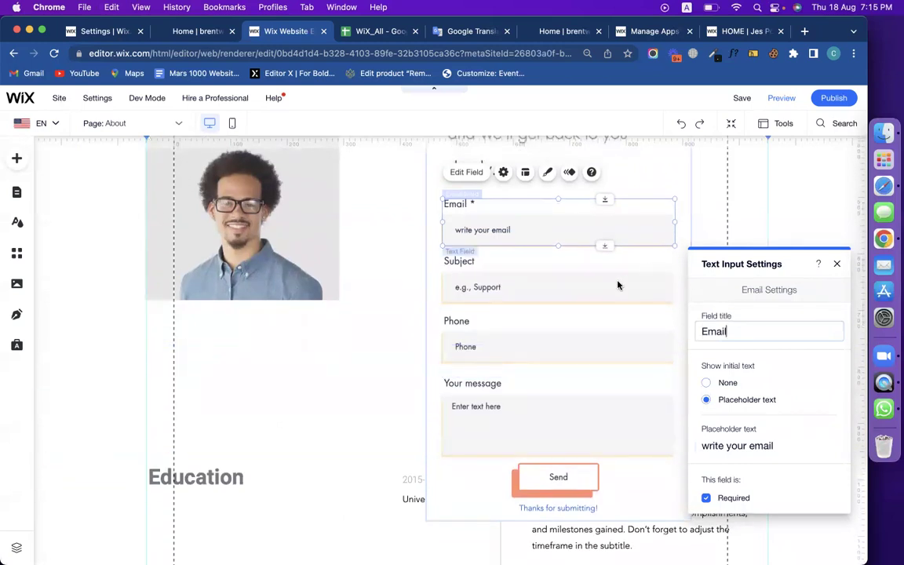
left_click(618, 285)
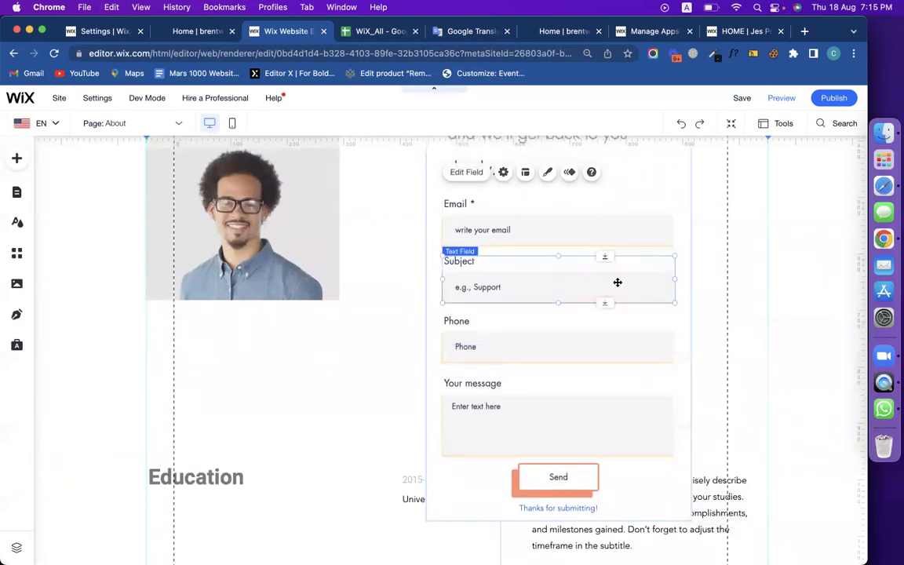
left_click(630, 187)
left_click(456, 461)
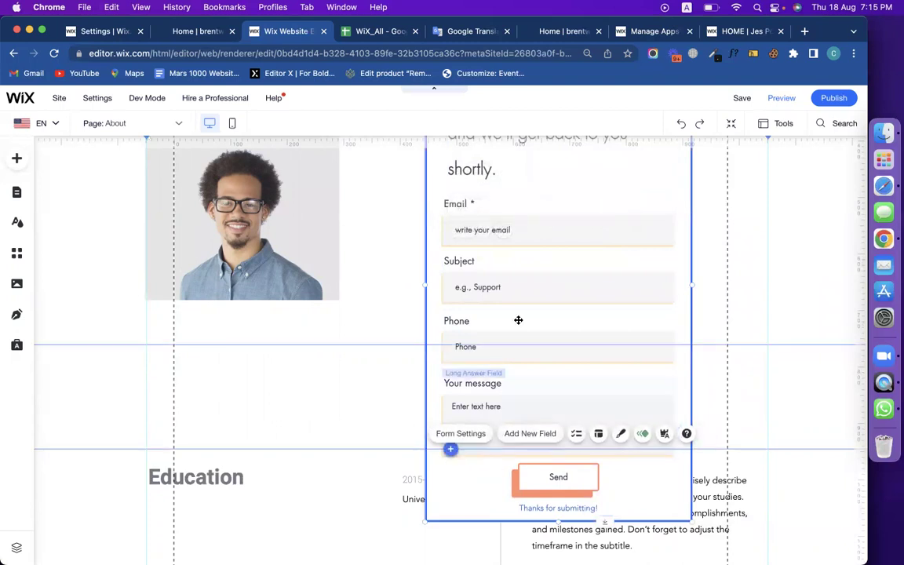
scroll(518, 320, "up", 2)
left_click(490, 240)
left_click(474, 299)
scroll(463, 291, "up", 5)
left_click(443, 289)
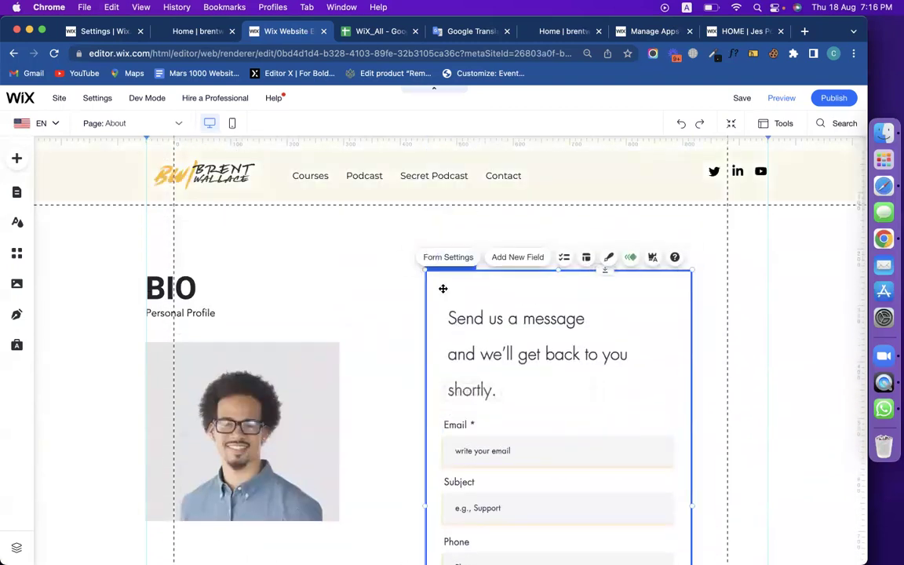
Start renaming the form in its general settings, typing 'c' as the name.
left_click(450, 257)
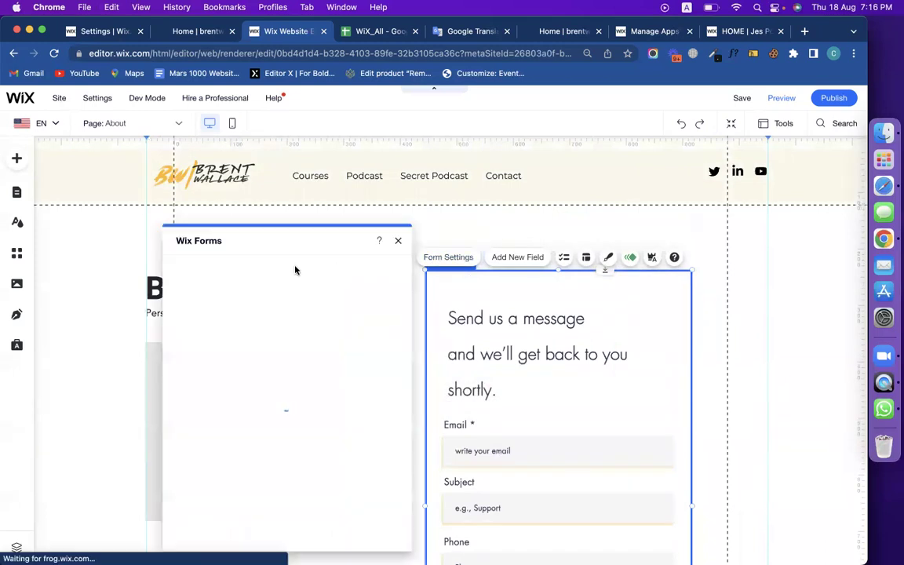
left_click(188, 290)
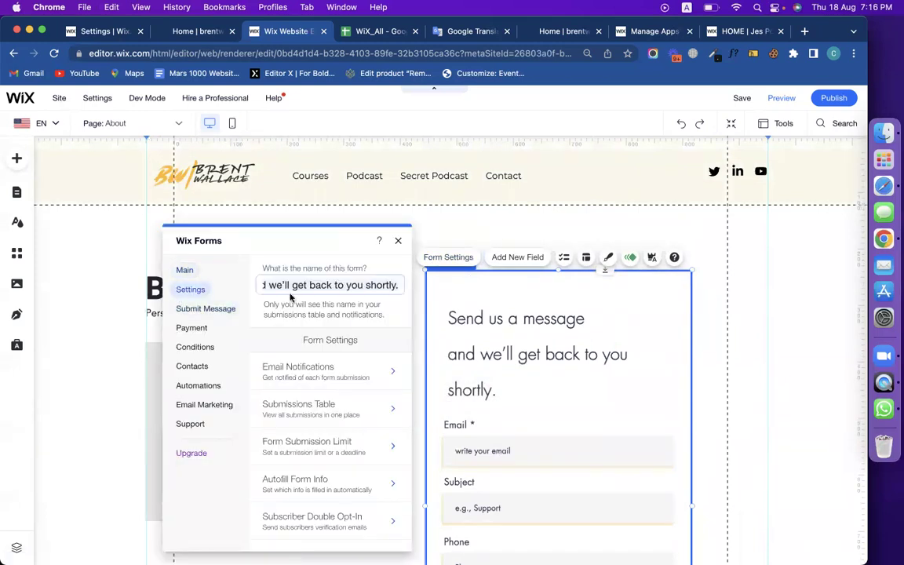
triple_click(341, 279)
type("contact form")
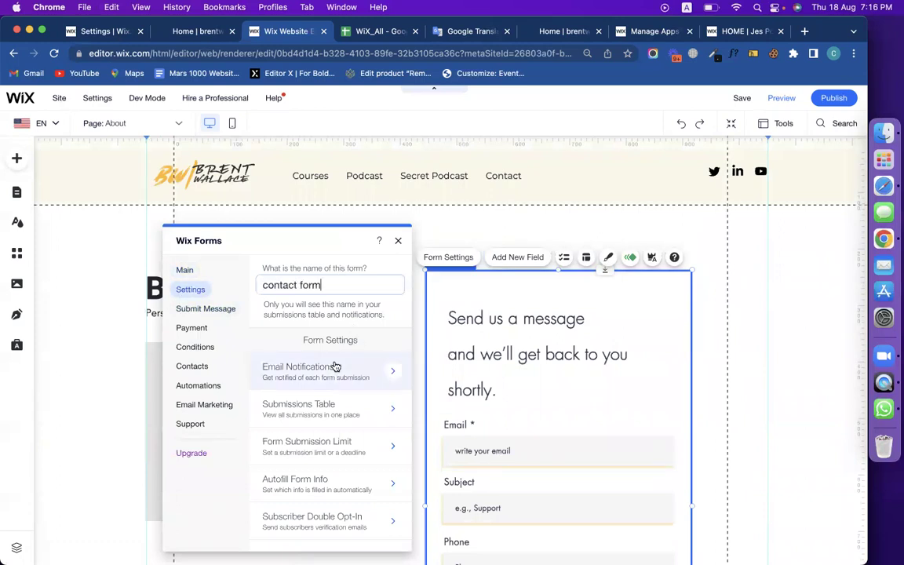
Check which address receives submission notifications, then view the Submit Message options.
left_click(334, 365)
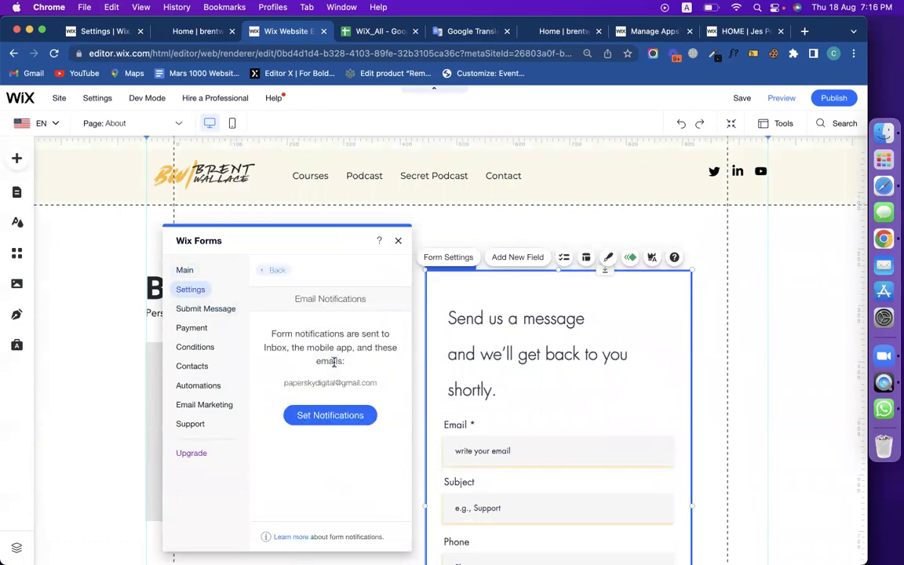
left_click(339, 415)
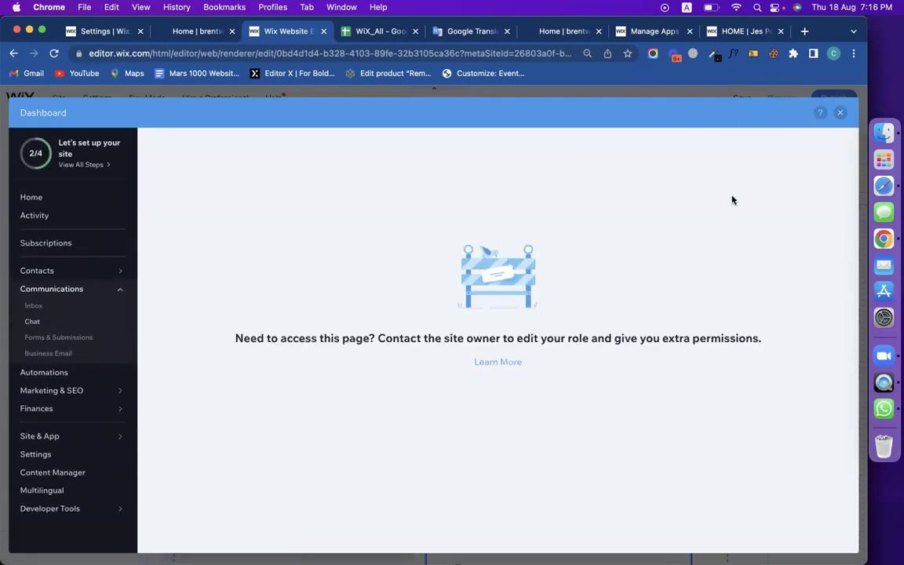
left_click(840, 112)
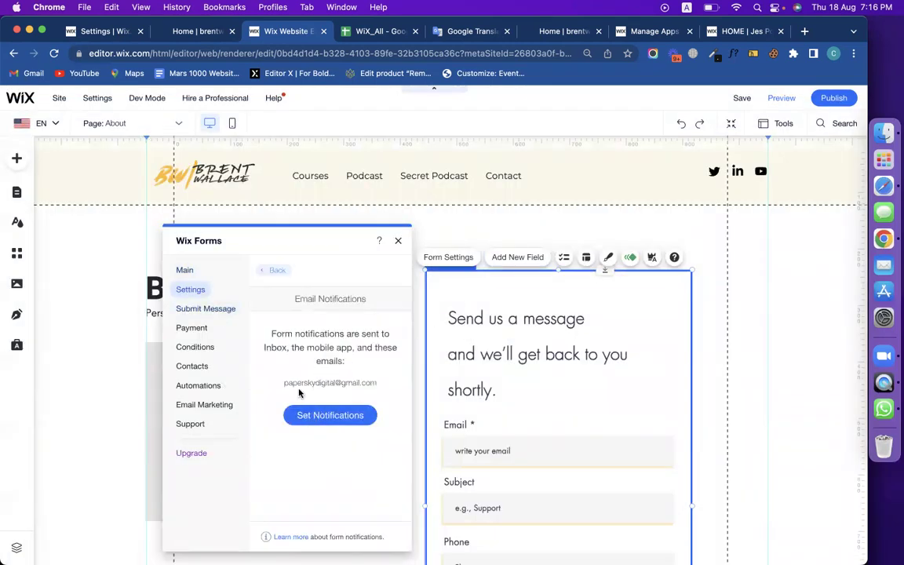
left_click_drag(284, 383, 376, 382)
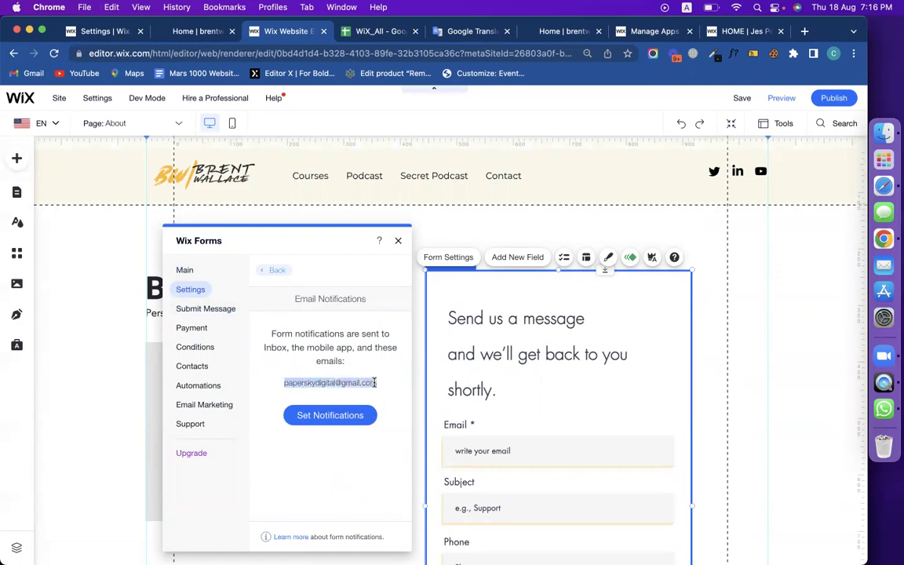
left_click(224, 311)
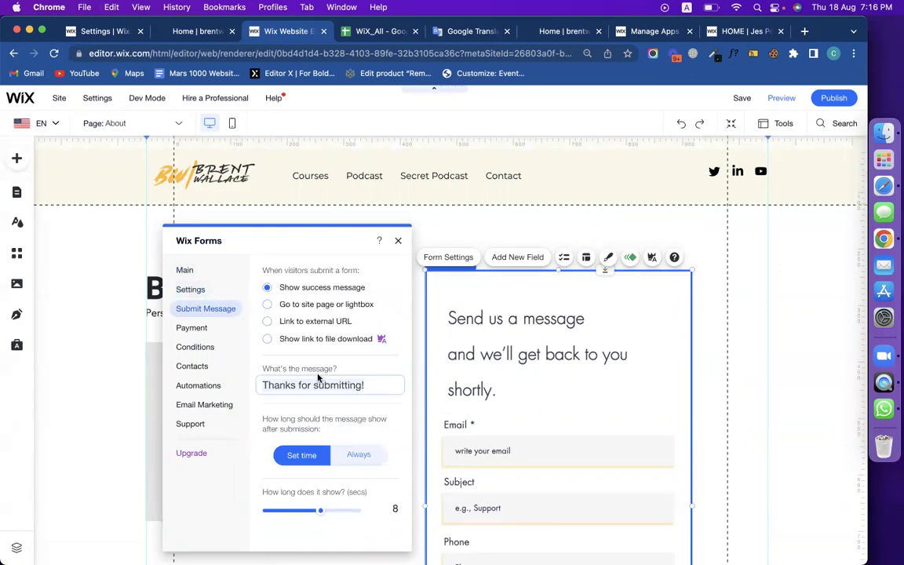
left_click(303, 324)
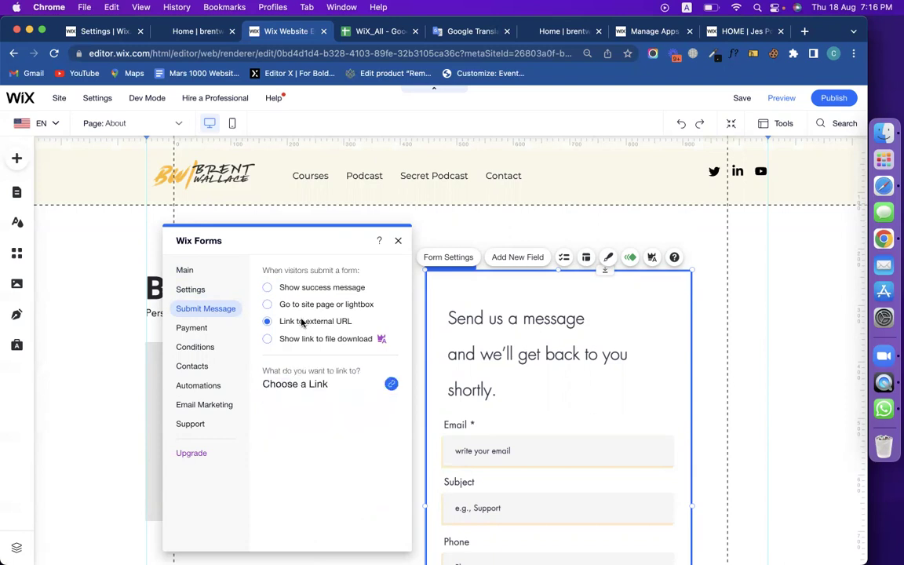
left_click(391, 383)
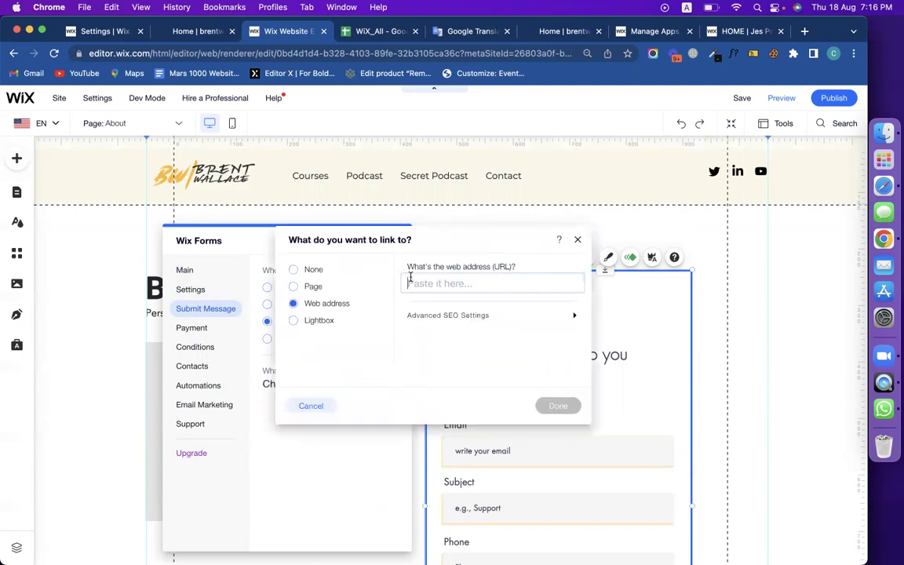
left_click(314, 288)
left_click(312, 306)
left_click(309, 406)
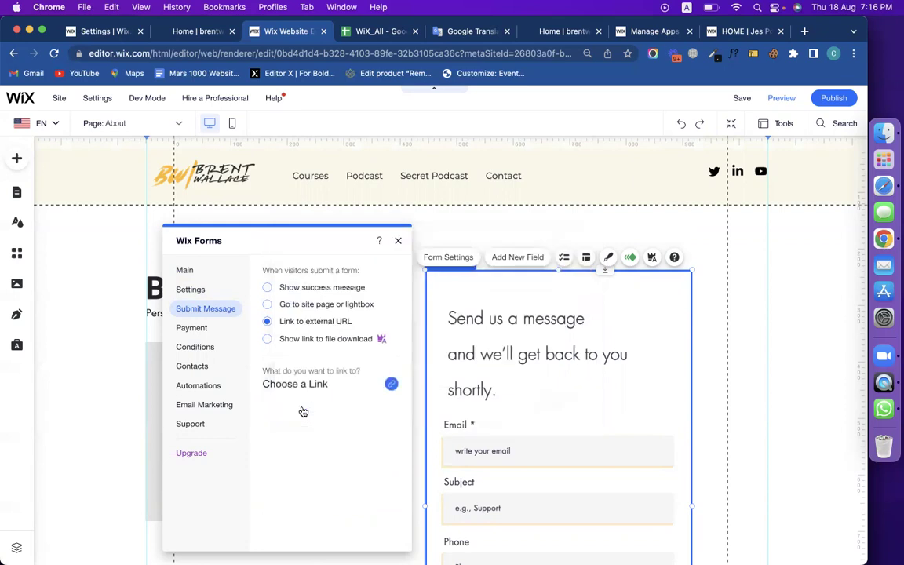
left_click(307, 289)
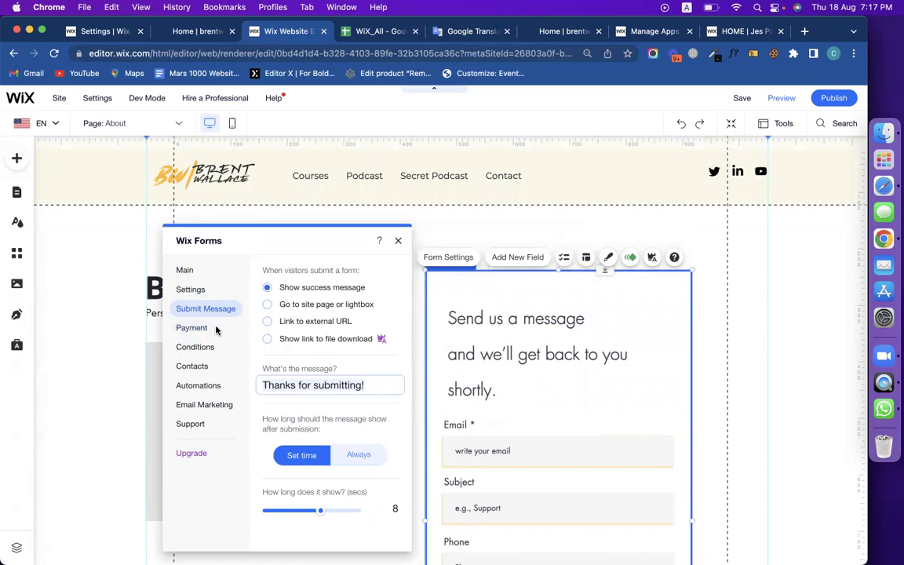
scroll(497, 387, "down", 3)
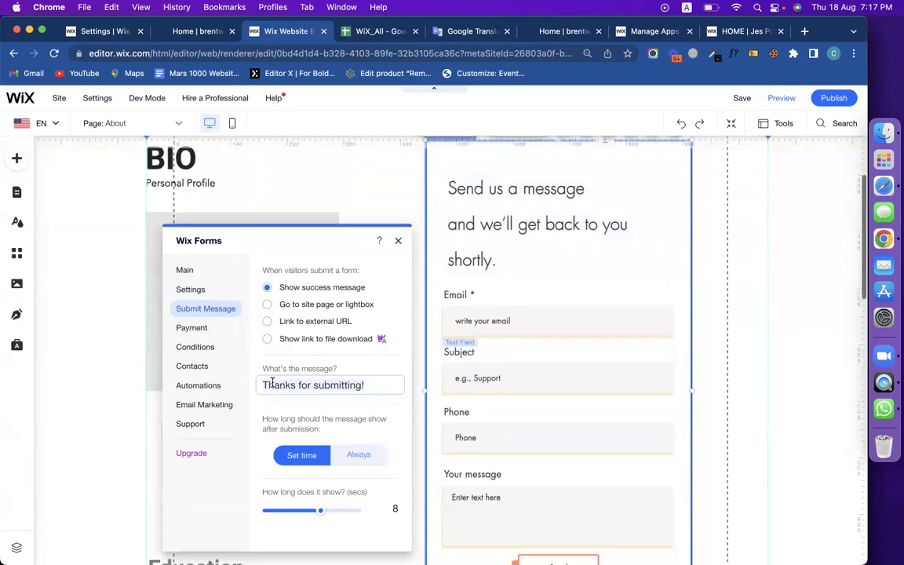
Browse Conditions, Contacts and Automations, then create the 'Send a thank you email' automation.
left_click(198, 349)
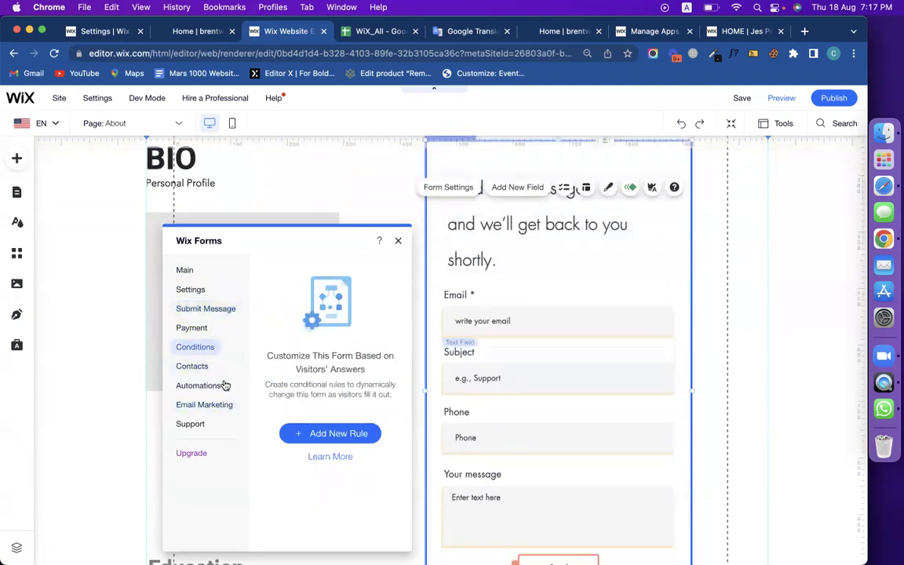
left_click(192, 366)
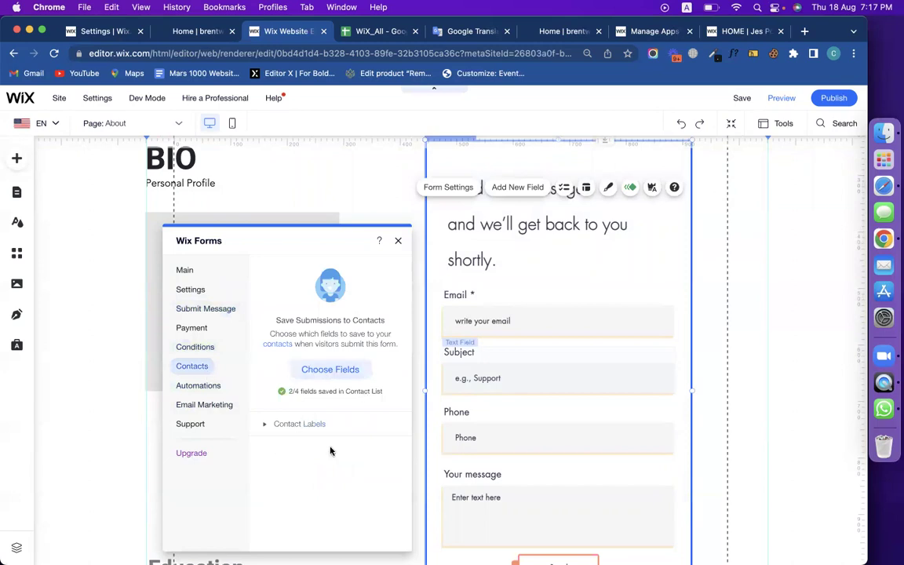
left_click(205, 385)
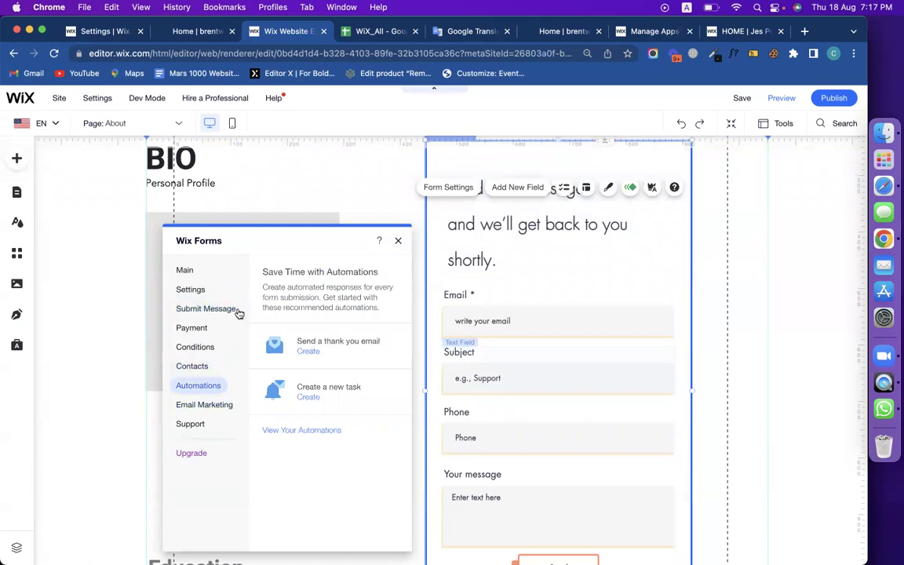
left_click(203, 291)
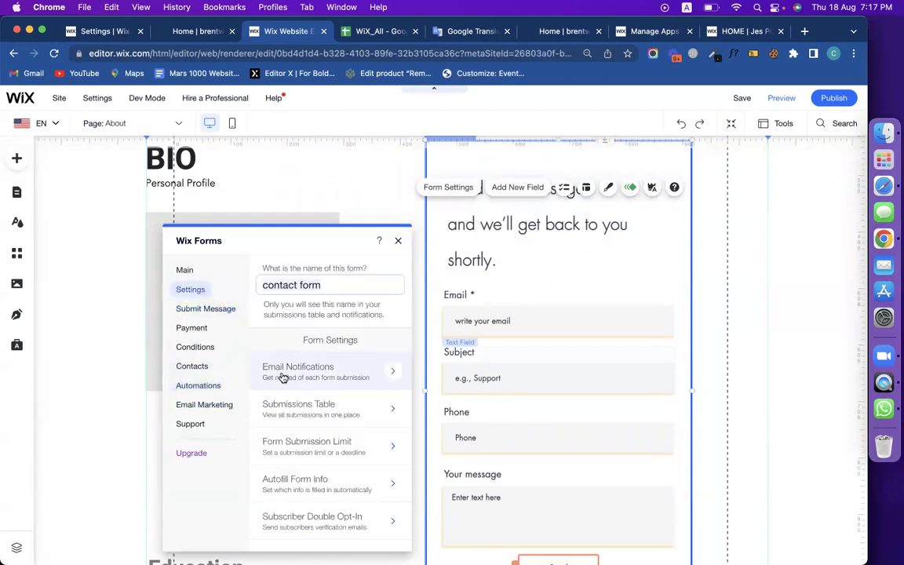
left_click(283, 378)
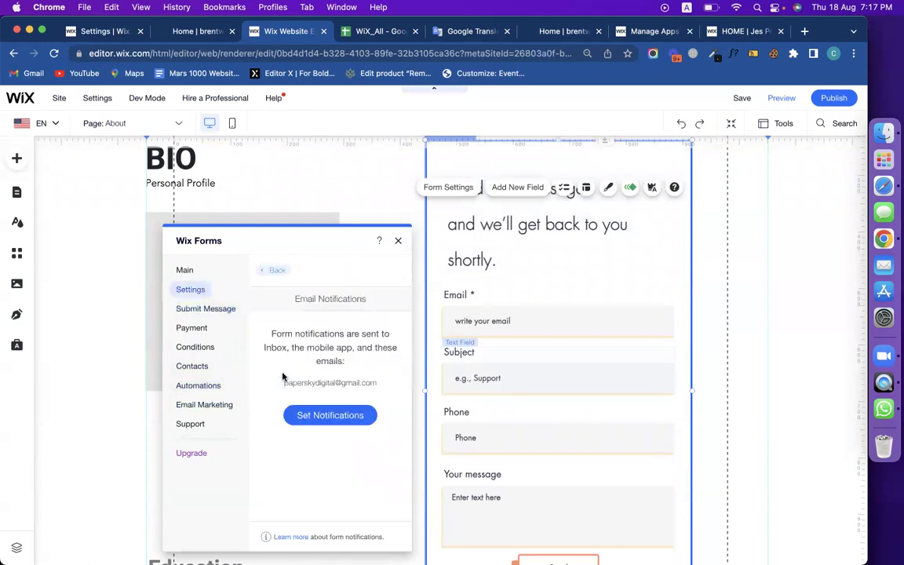
left_click(199, 385)
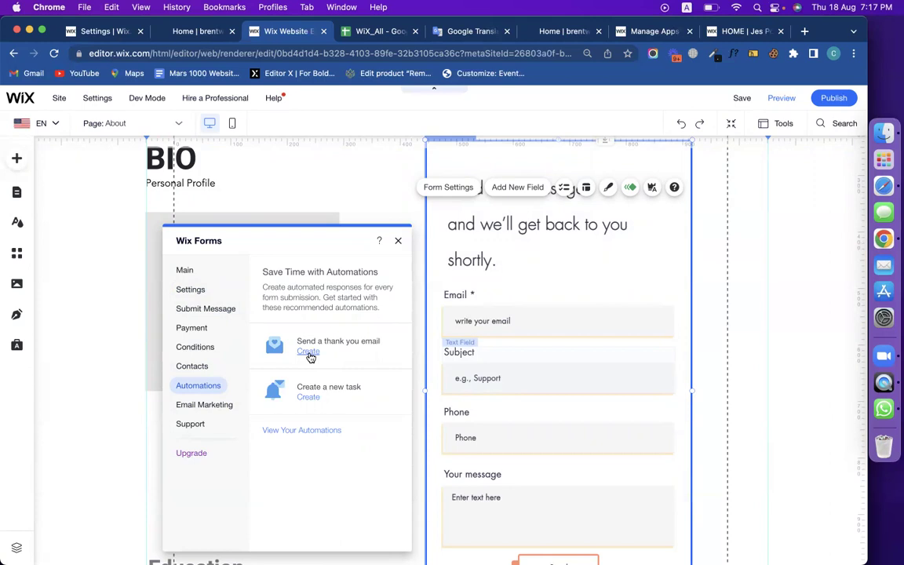
left_click(309, 351)
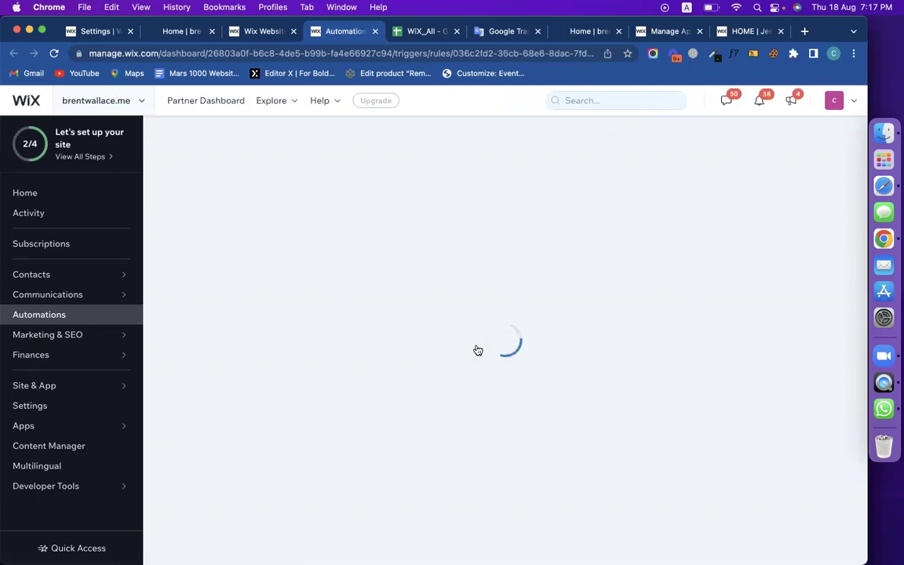
Activate the 'Thank visitors who submit a form' automation in the dashboard, then return to the editor.
left_click(236, 31)
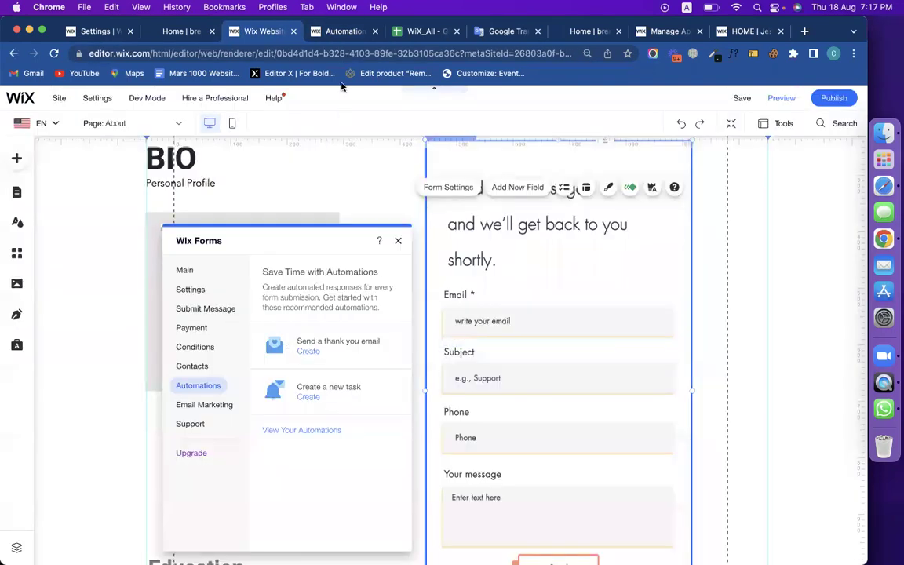
left_click(337, 32)
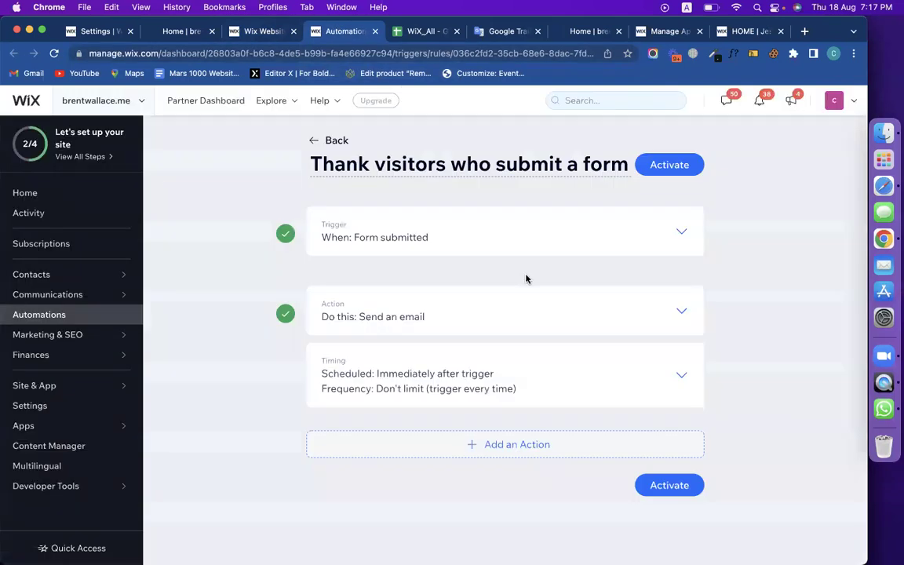
left_click(663, 498)
left_click(288, 35)
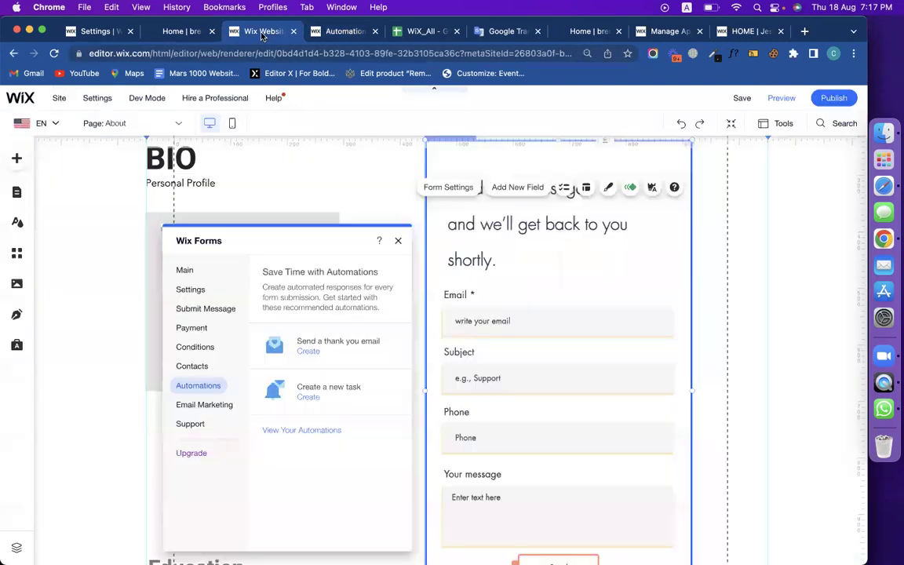
Check the form's Email Notifications recipient address, then look at its automation options.
left_click(192, 290)
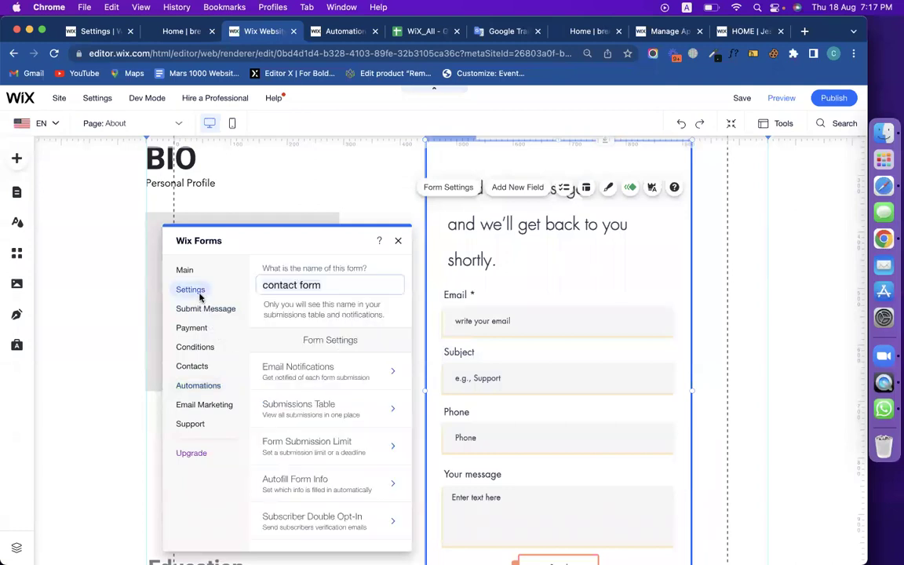
left_click(314, 369)
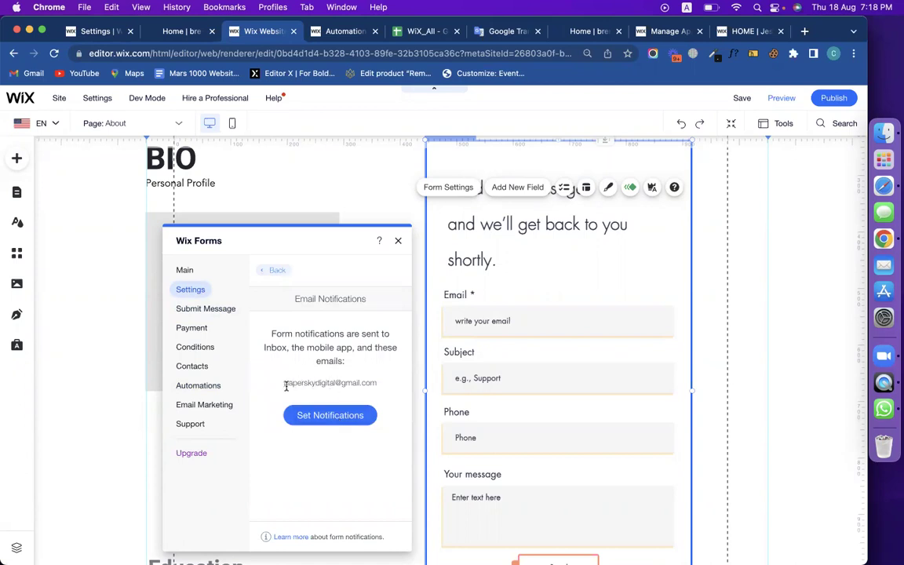
left_click_drag(285, 385, 378, 384)
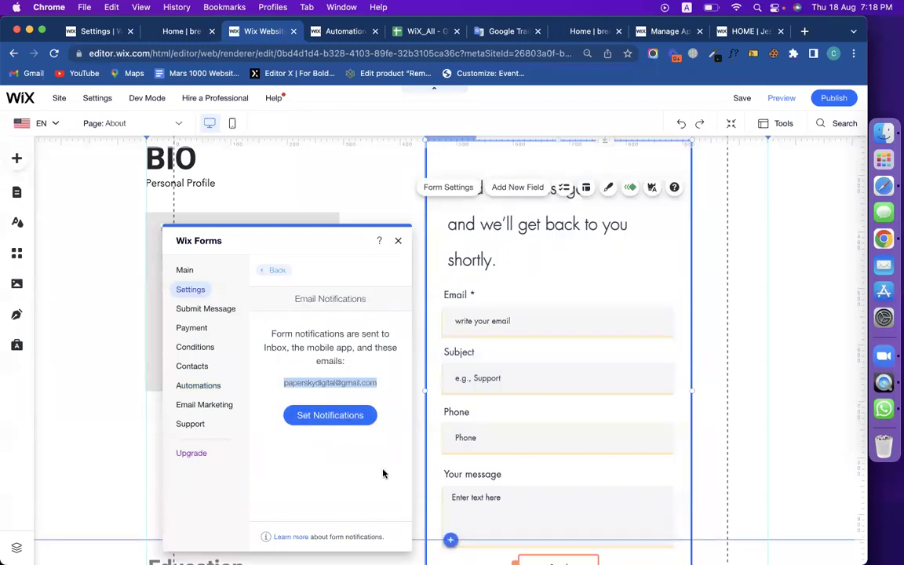
left_click(199, 386)
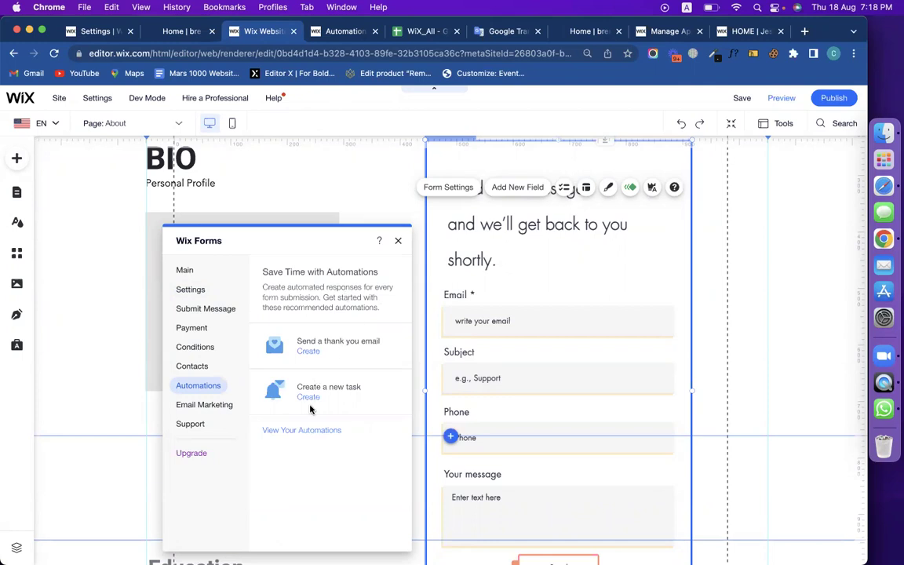
Reopen Email Notifications and try Set Notifications, closing the dashboard's access-denied overlay.
left_click(184, 296)
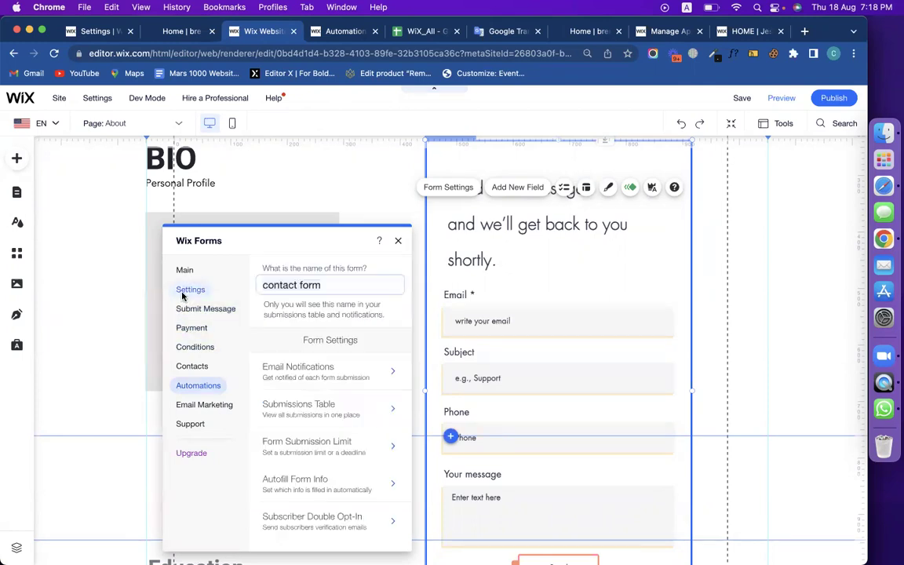
left_click(295, 339)
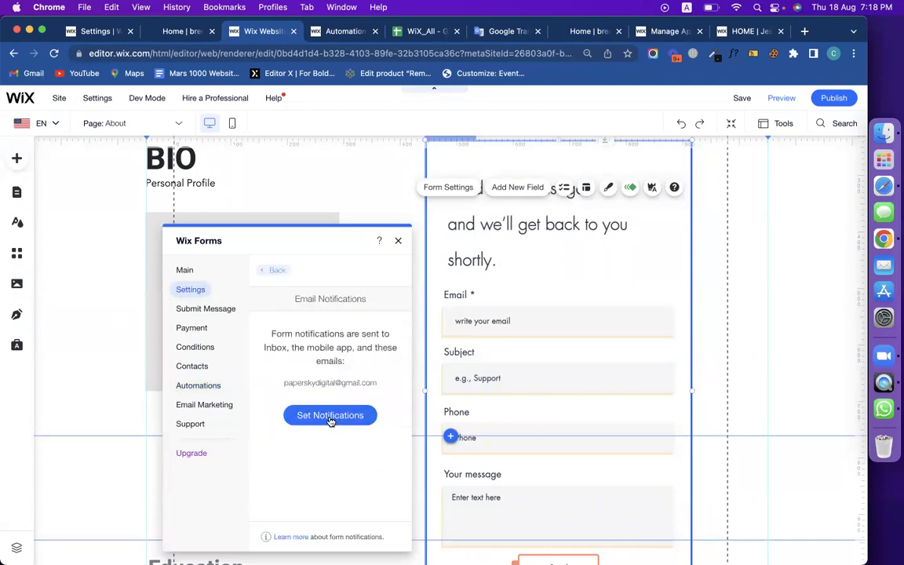
left_click(331, 419)
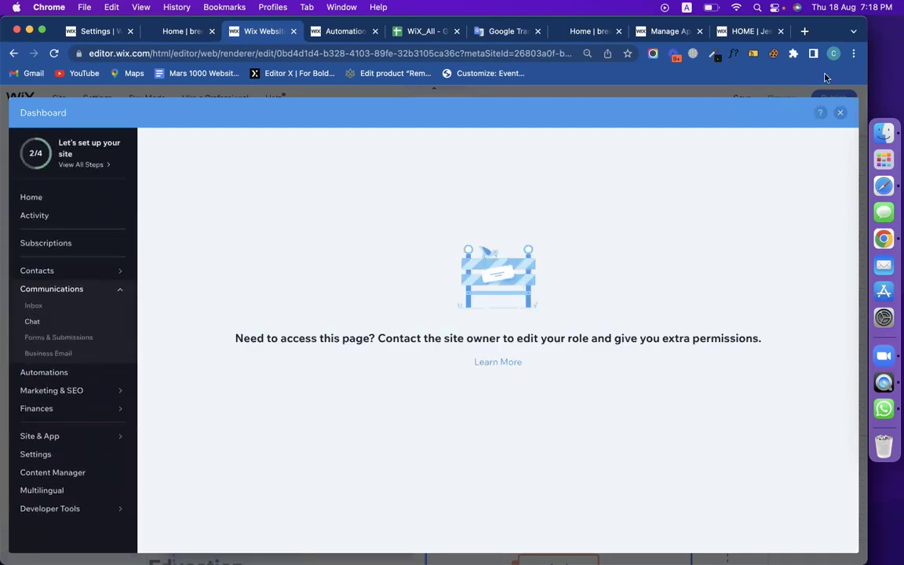
left_click(840, 112)
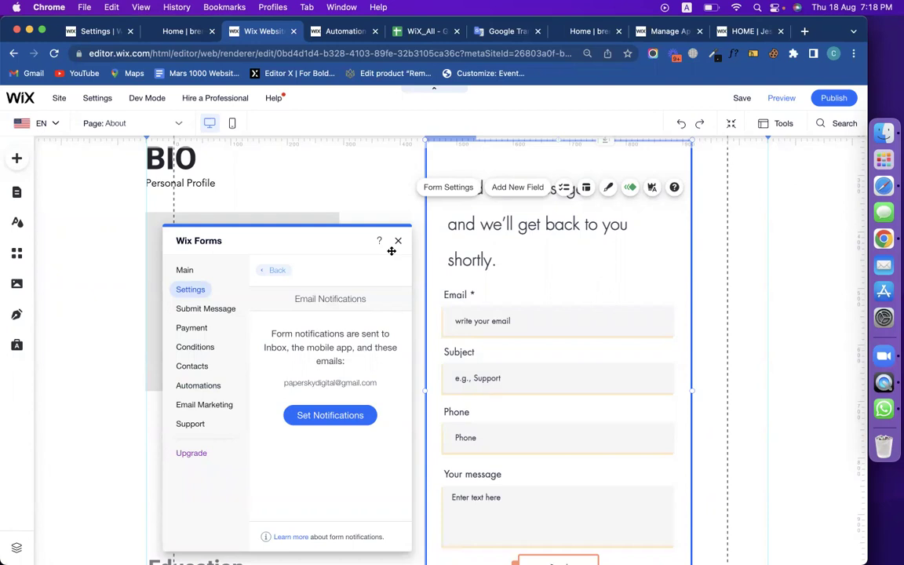
Close the Wix Forms panel and delete the contact form from the About page.
left_click(398, 241)
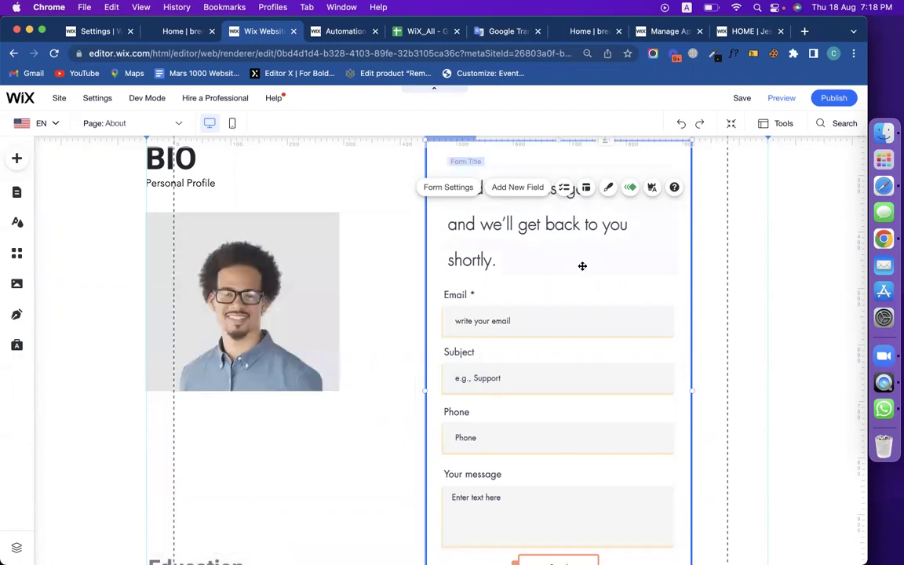
scroll(434, 292, "up", 3)
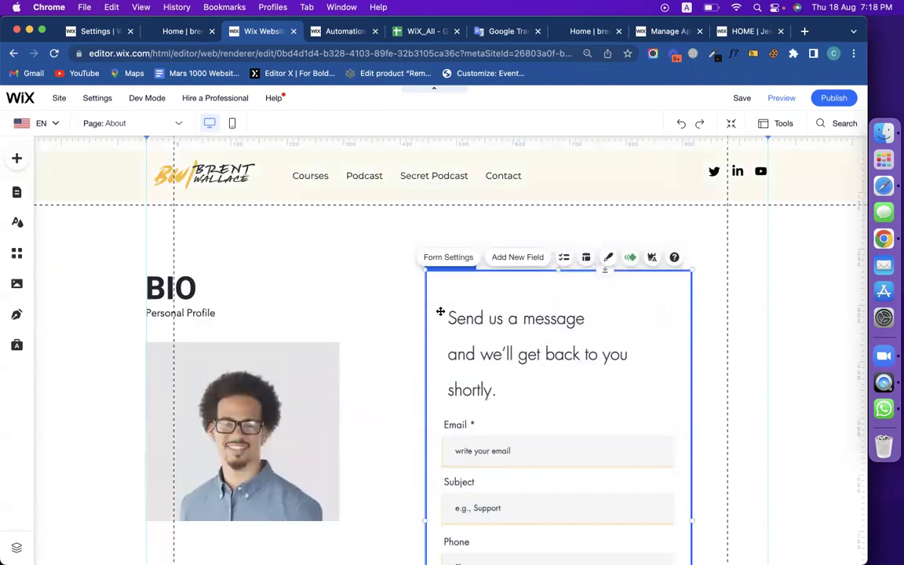
key("Delete")
Change the BIO heading text to 'Everest Climbing Donation for,'.
left_click(199, 289)
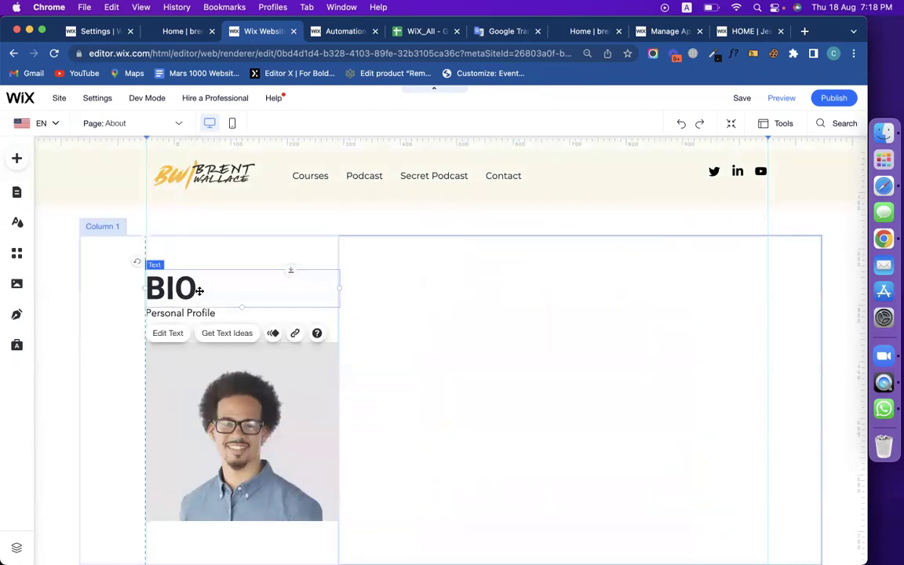
double_click(200, 291)
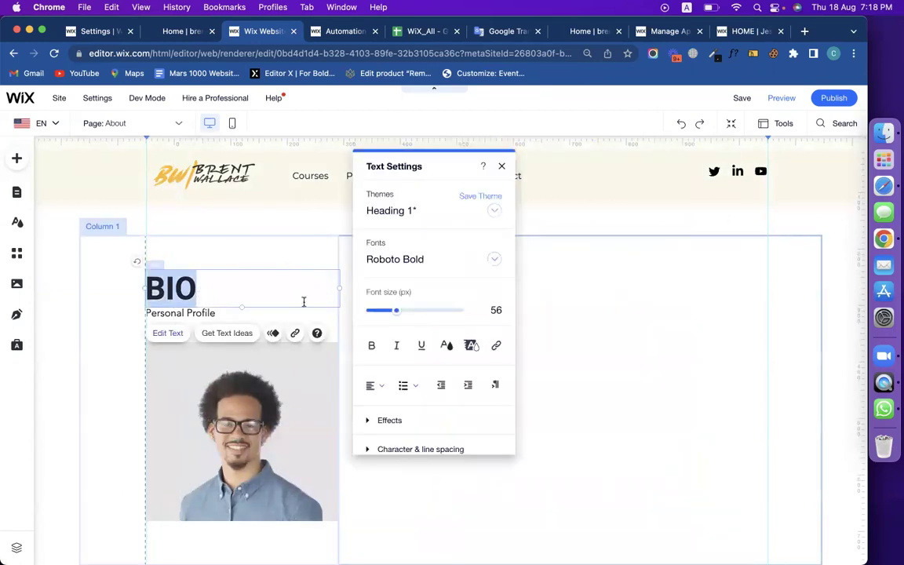
type("Everest ")
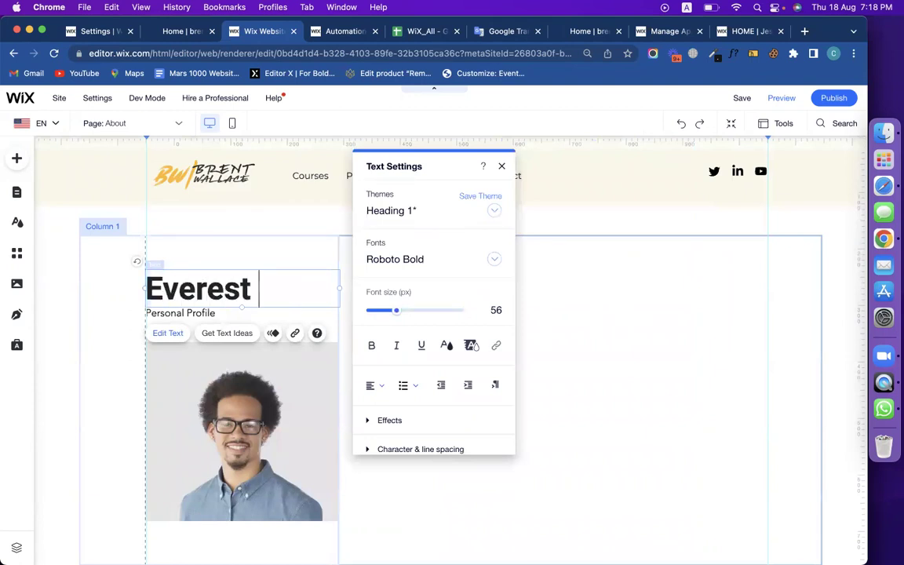
type("Climbing ")
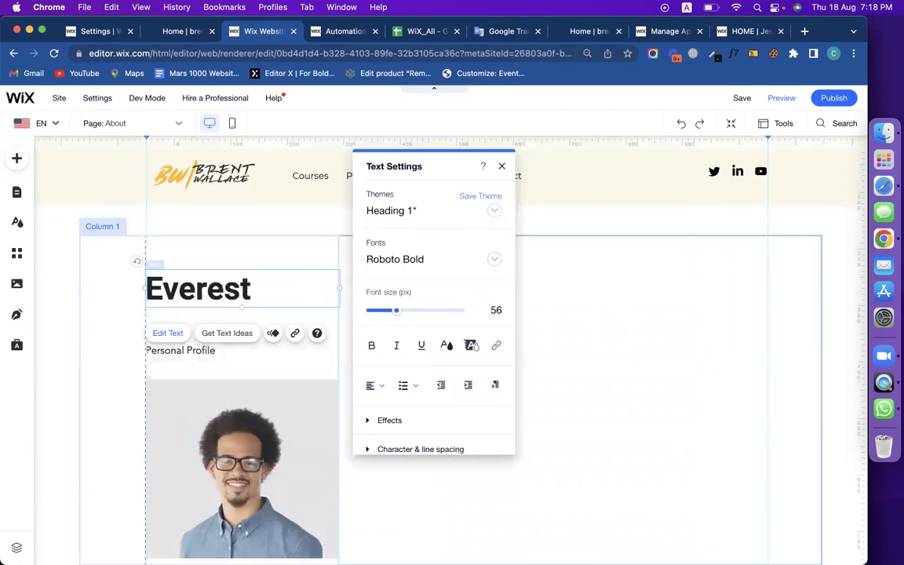
type("Don")
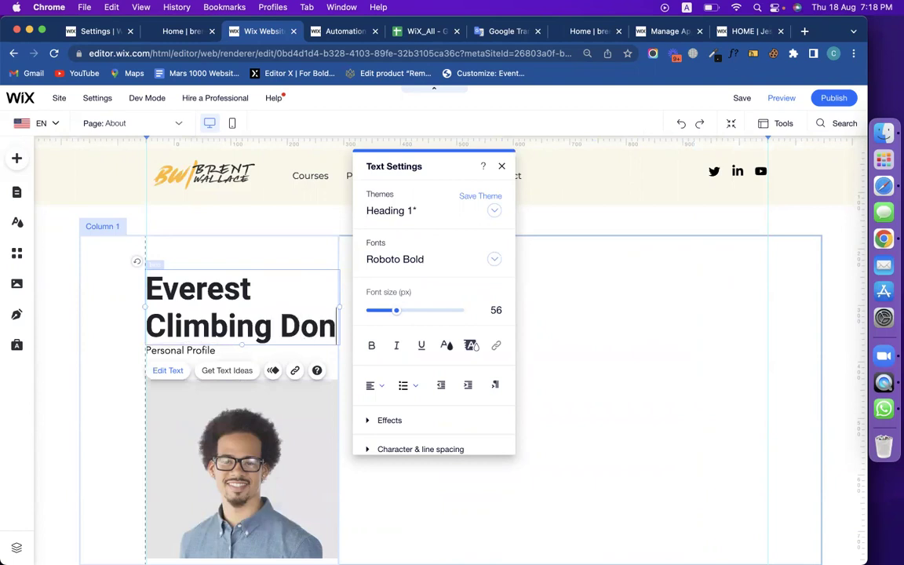
type("ation for,")
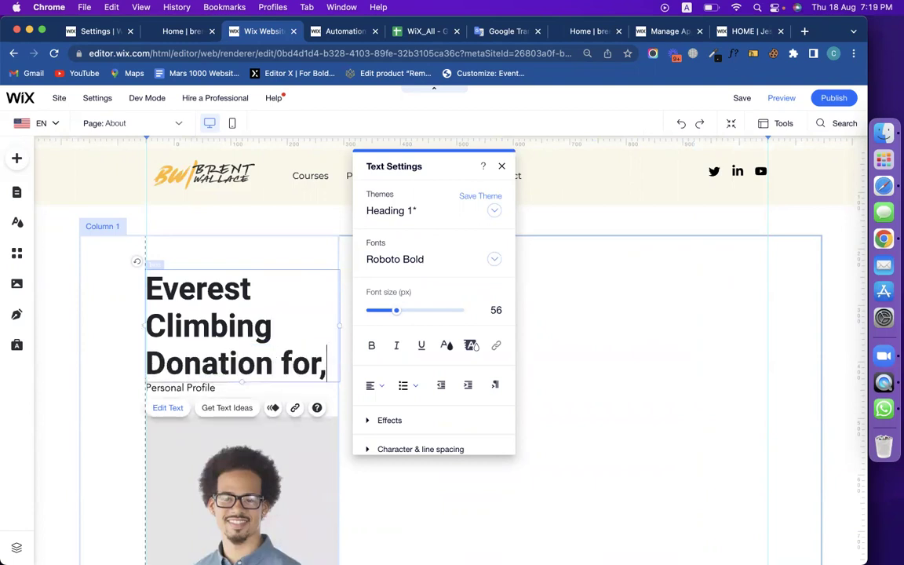
left_click(607, 340)
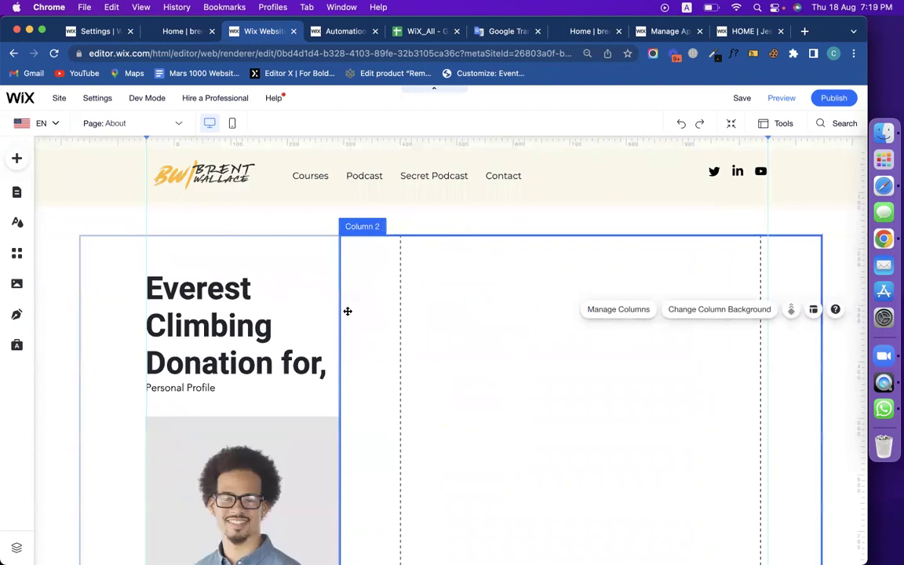
Widen the heading box to W 552 so 'Everest Climbing' fits on one line.
left_click(339, 310)
left_click_drag(339, 311, 463, 302)
left_click(559, 331)
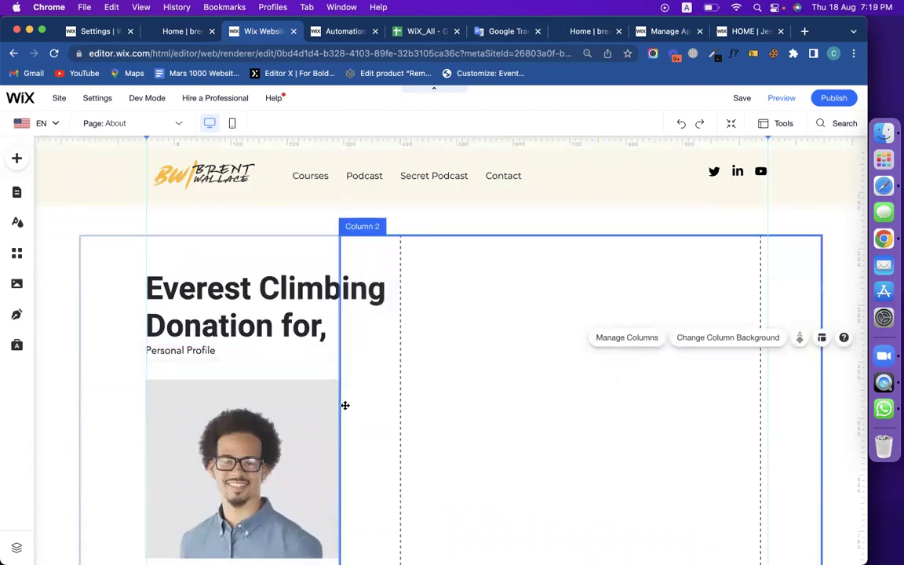
left_click(341, 403)
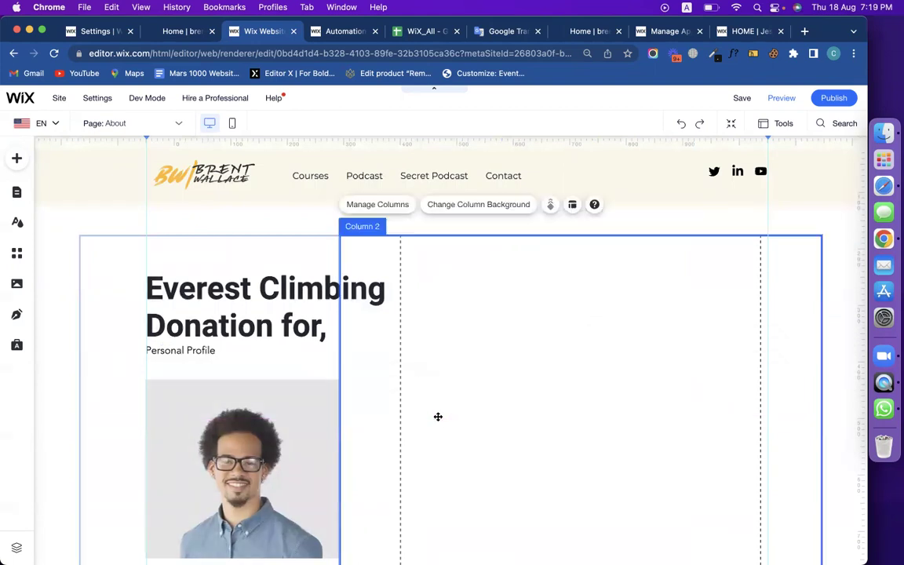
left_click(565, 317)
Select the heading, left and right columns and profile photo in turn to check the layout.
left_click(353, 283)
left_click(272, 258)
left_click(281, 333)
scroll(291, 393, "down", 3)
left_click(284, 347)
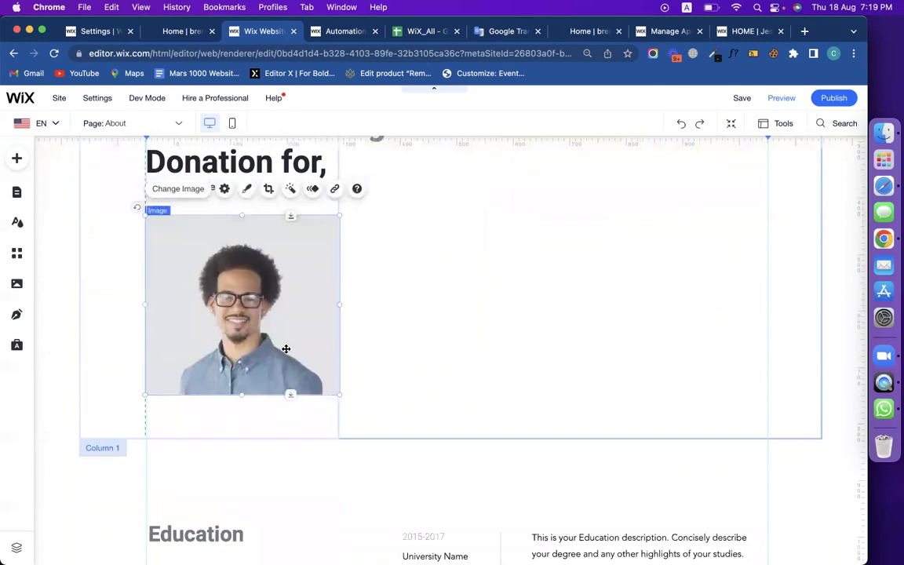
scroll(457, 323, "up", 2)
left_click(457, 322)
left_click(293, 208)
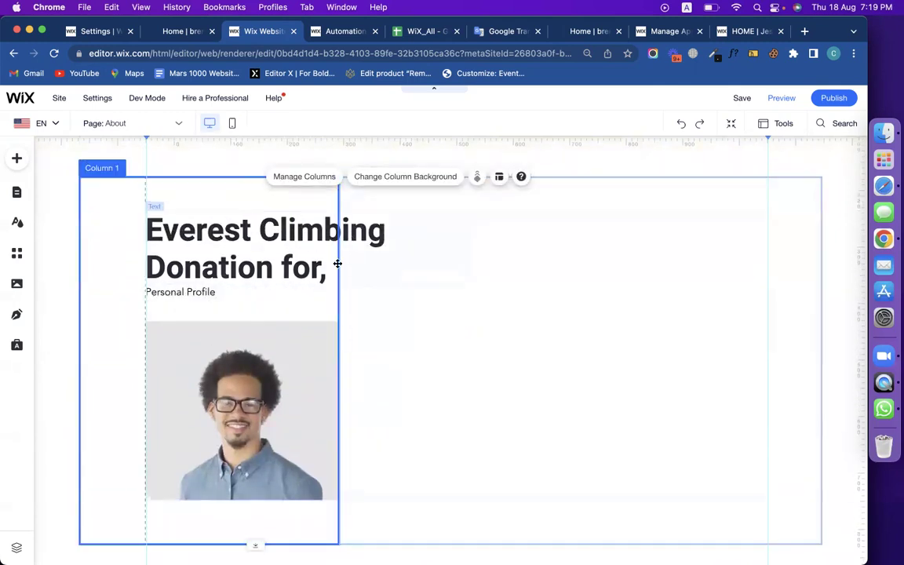
left_click(456, 322)
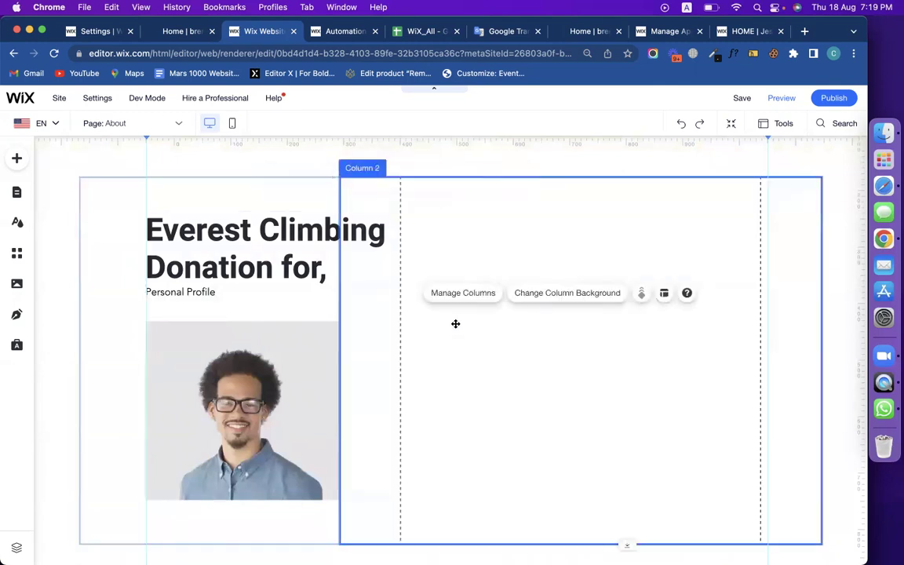
left_click(524, 409)
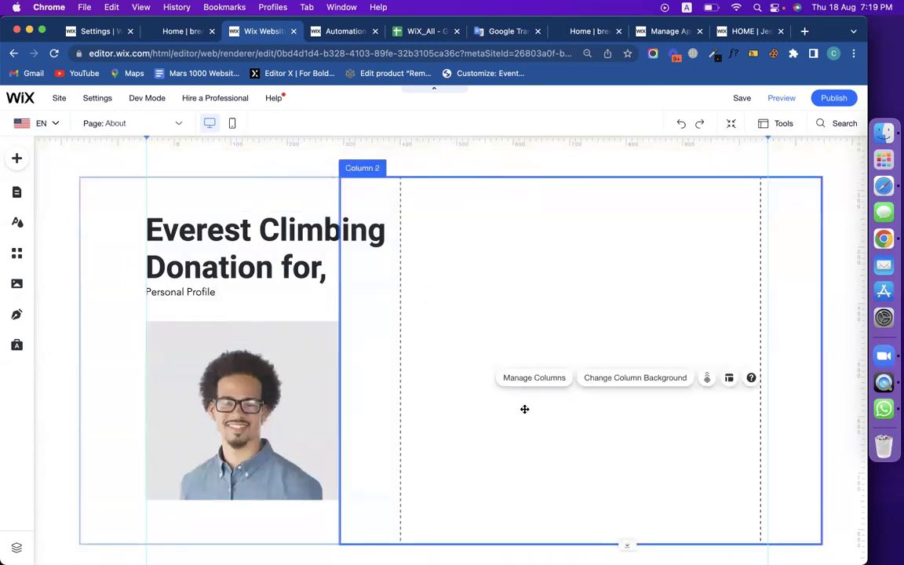
Recheck the heading, Personal Profile text and photo against the empty right column.
left_click(280, 298)
left_click(303, 259)
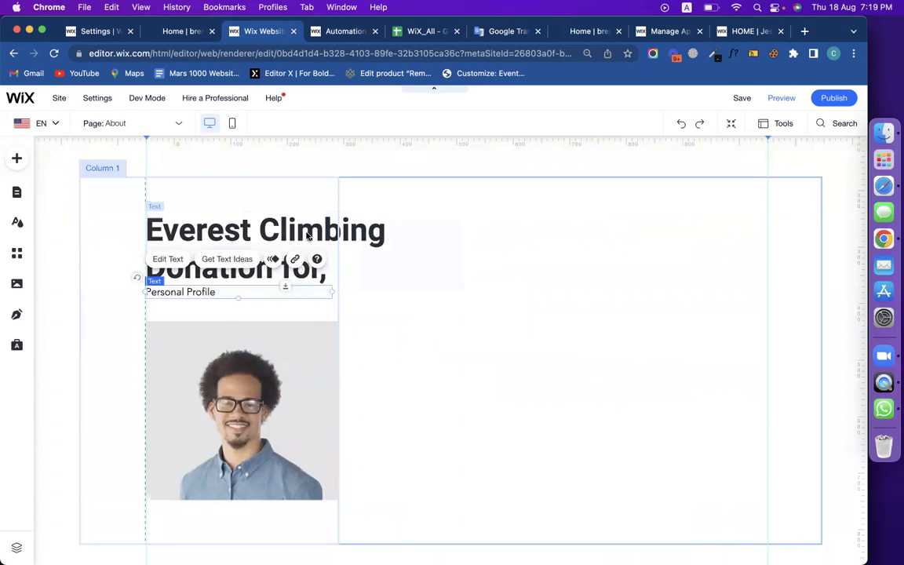
left_click(281, 296)
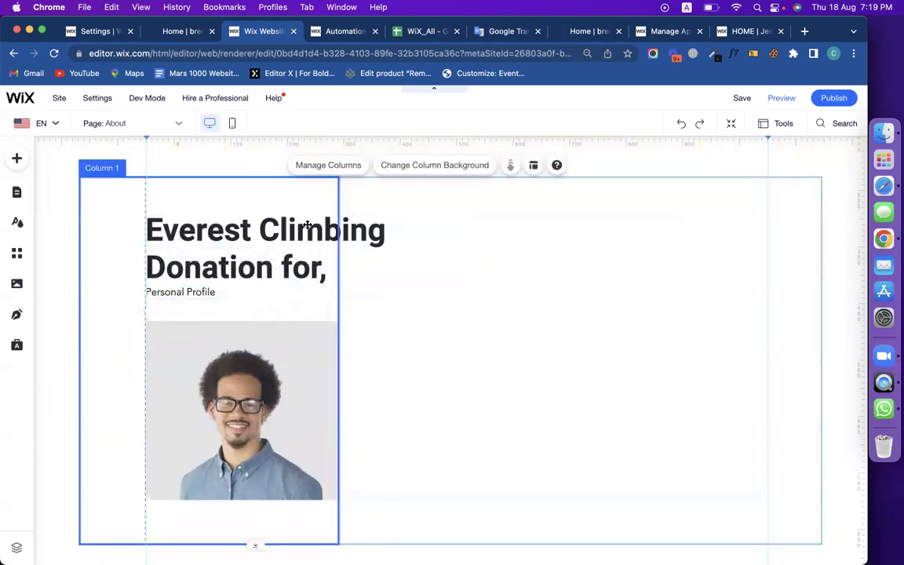
left_click(281, 296)
left_click(259, 314)
left_click(257, 341)
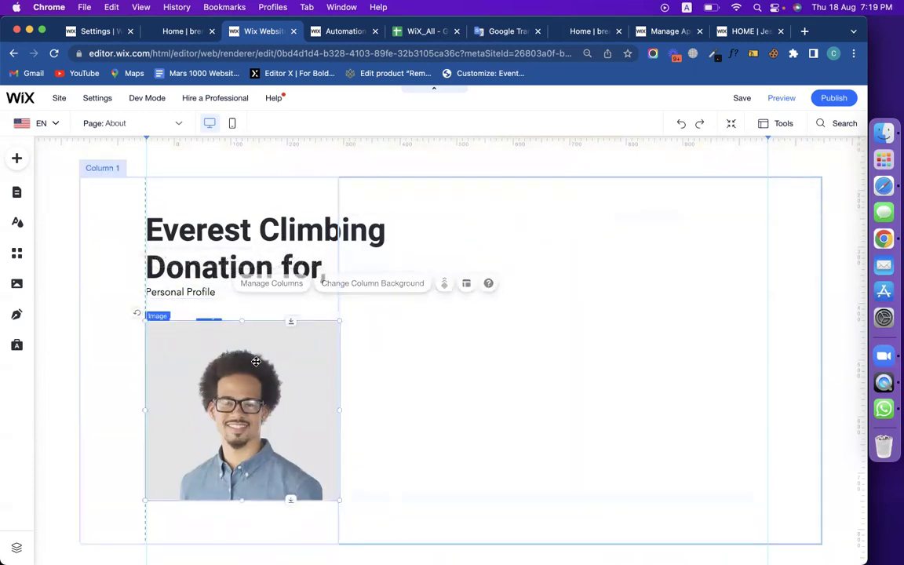
left_click(285, 243)
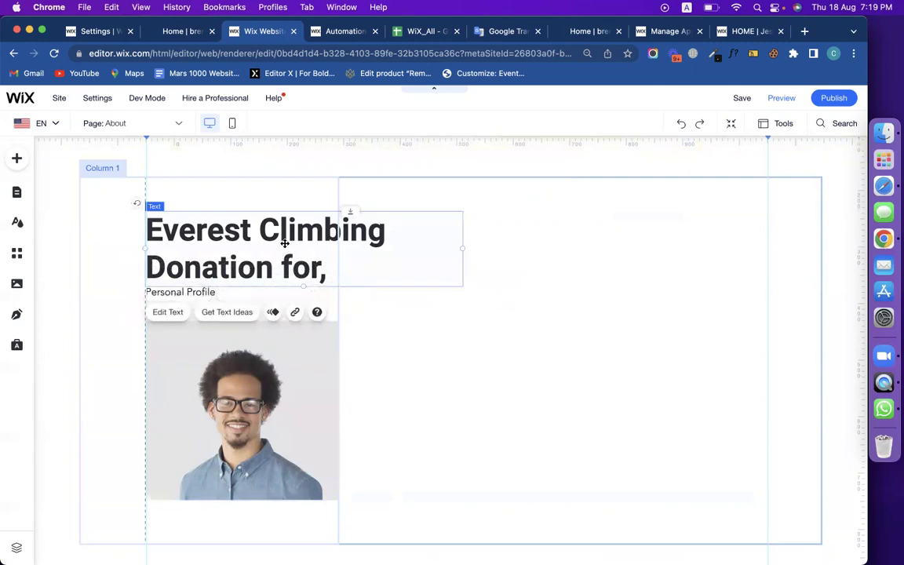
left_click(643, 333)
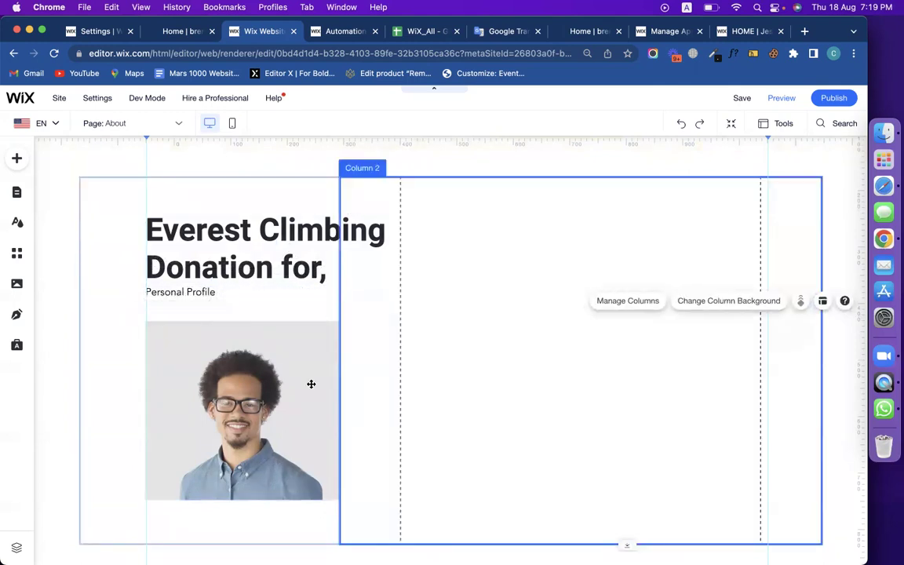
left_click(495, 294)
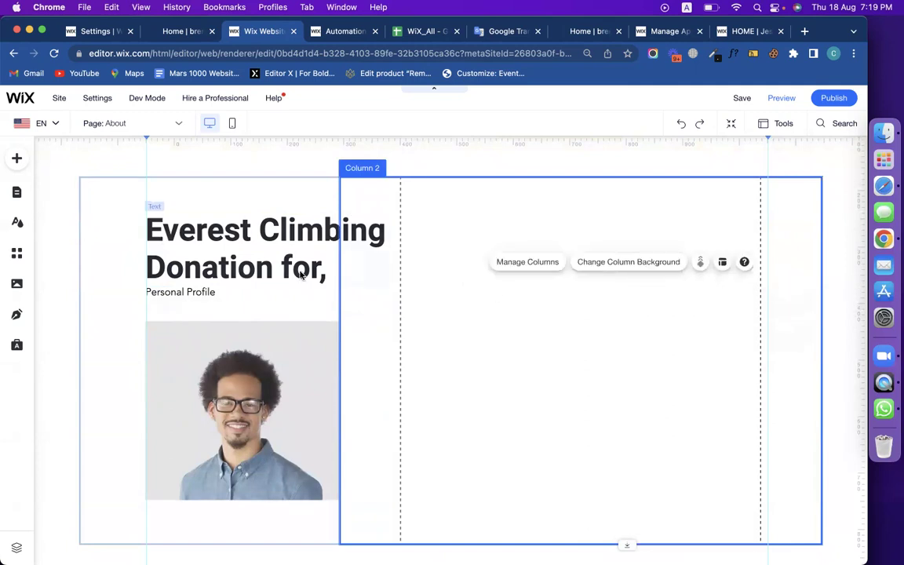
left_click(535, 325)
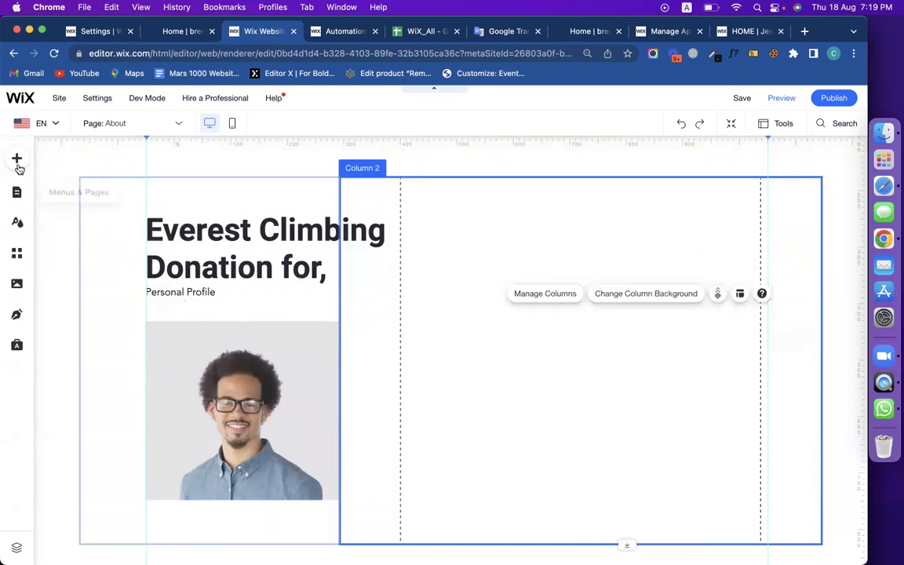
left_click(17, 161)
Add the Donate Now form from Contact & Forms > Donation and place it in the right column.
left_click(81, 350)
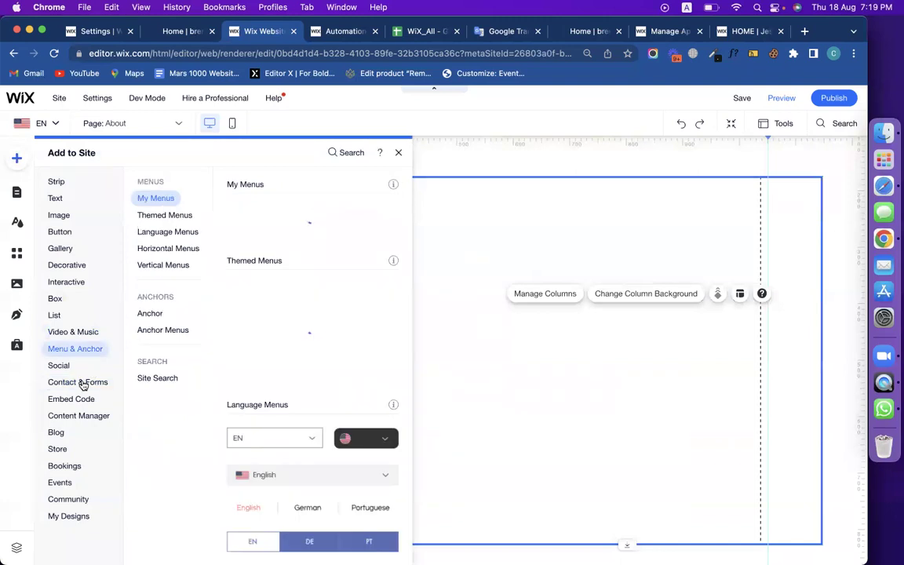
left_click(82, 382)
left_click(163, 251)
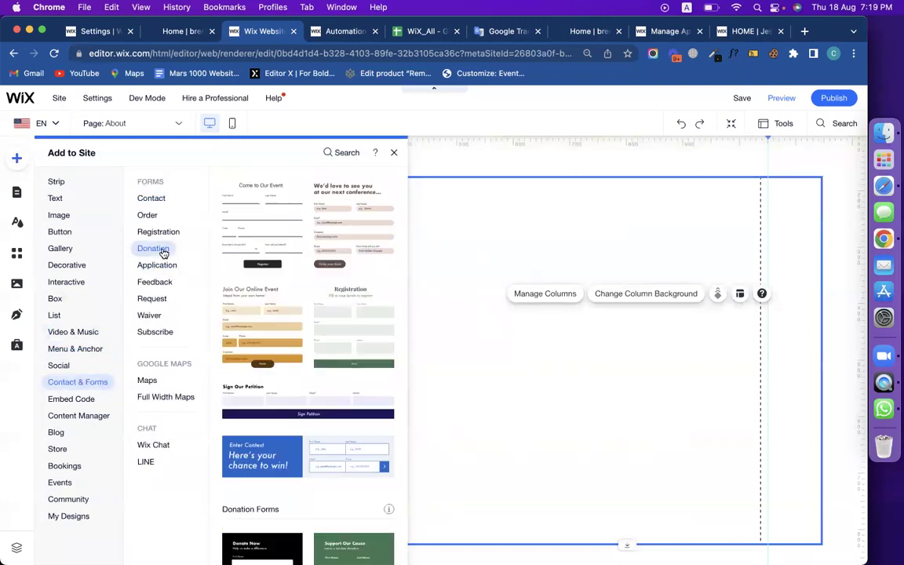
left_click(240, 256)
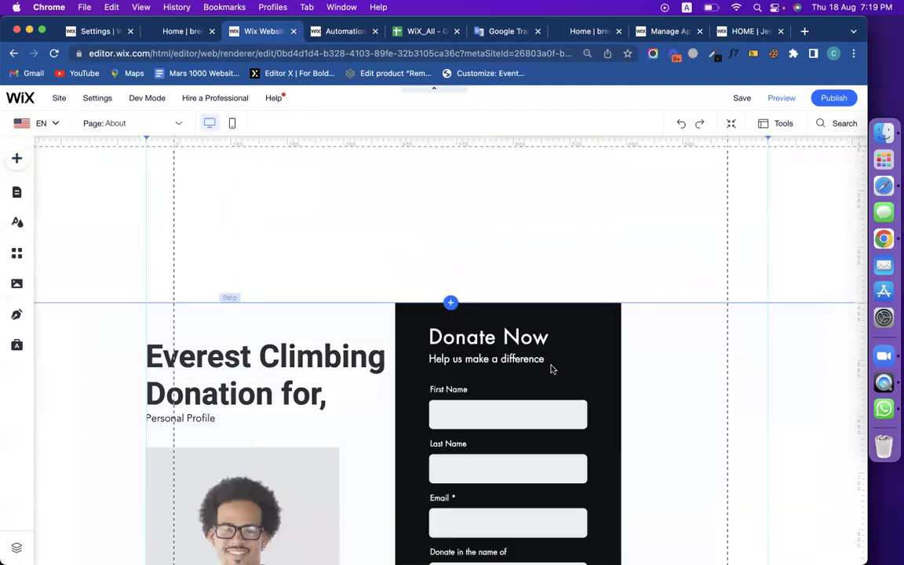
left_click_drag(592, 241, 644, 264)
scroll(645, 320, "down", 1)
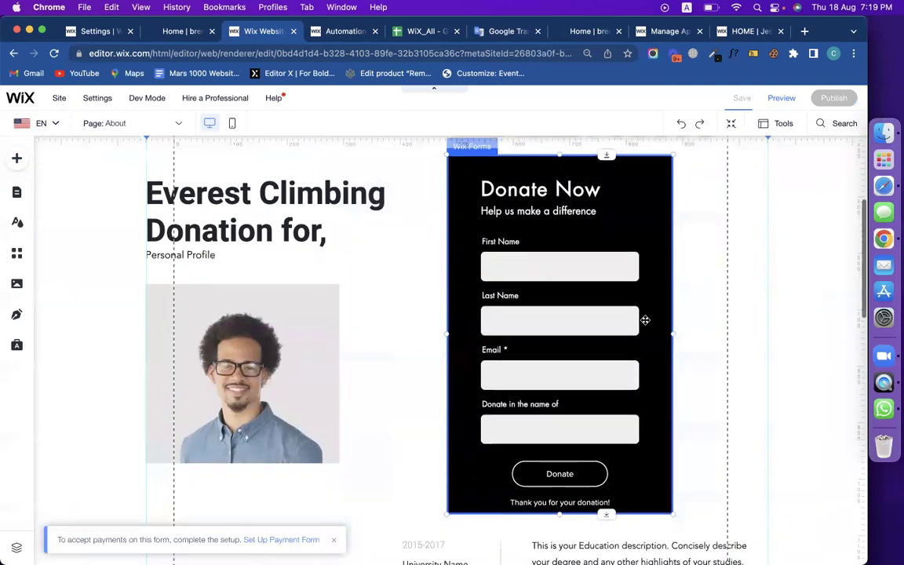
scroll(539, 313, "down", 2)
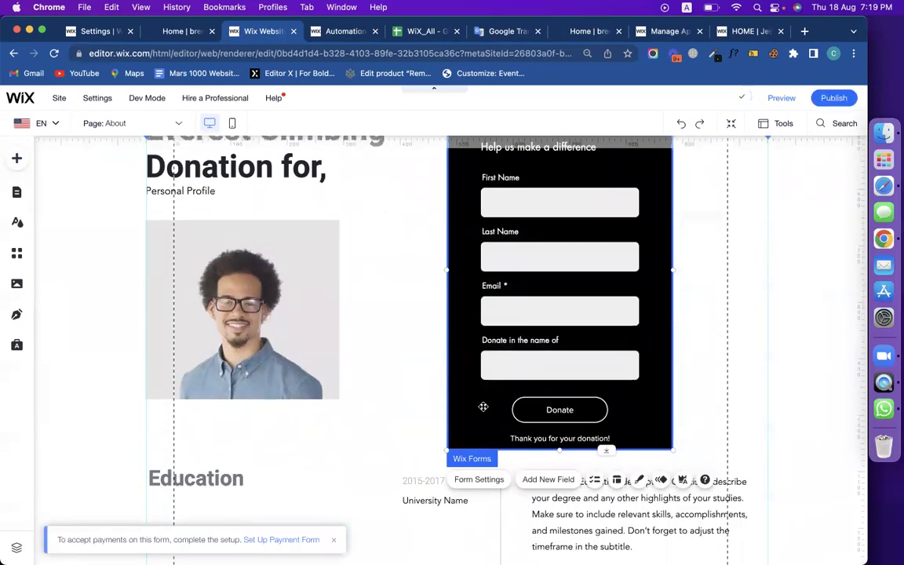
Start payment setup on the donation form and choose the Visitors enter price form type.
left_click(472, 382)
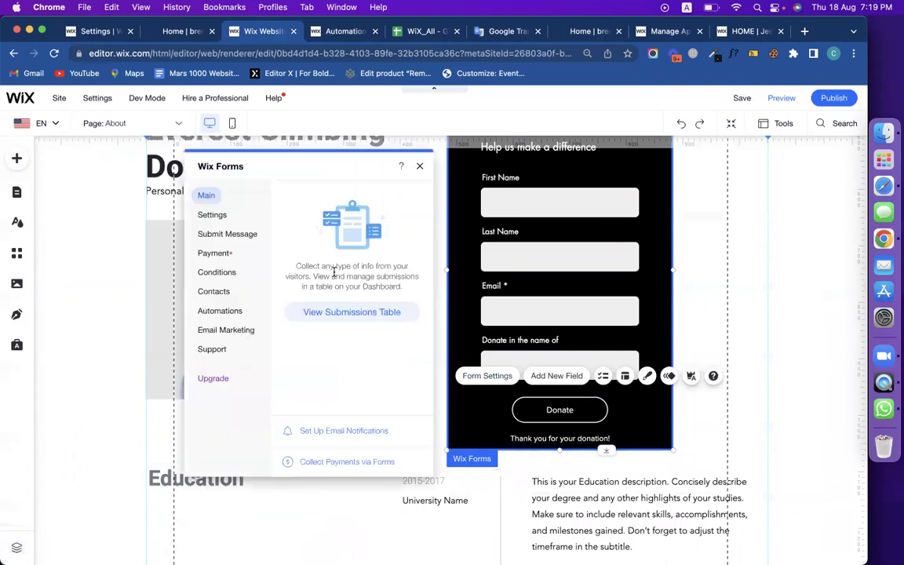
left_click(216, 253)
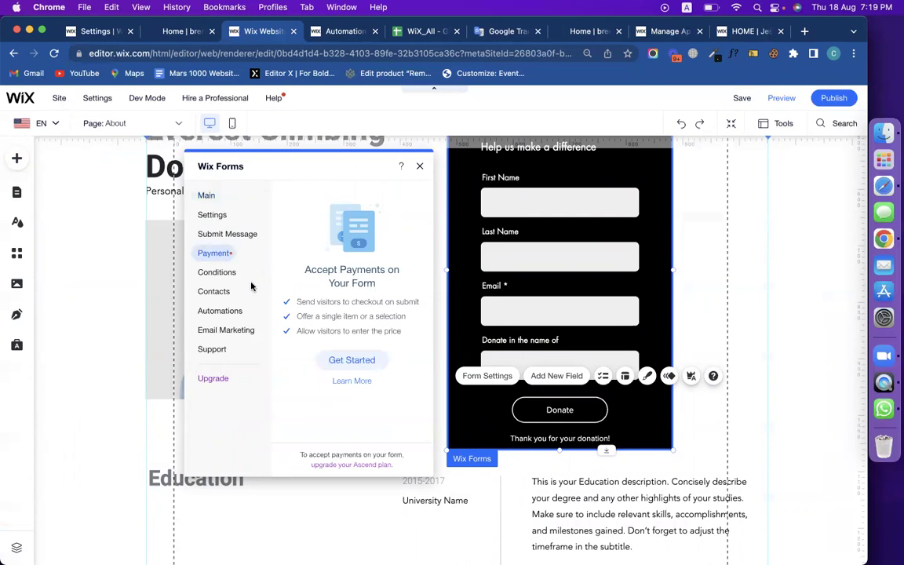
left_click(351, 360)
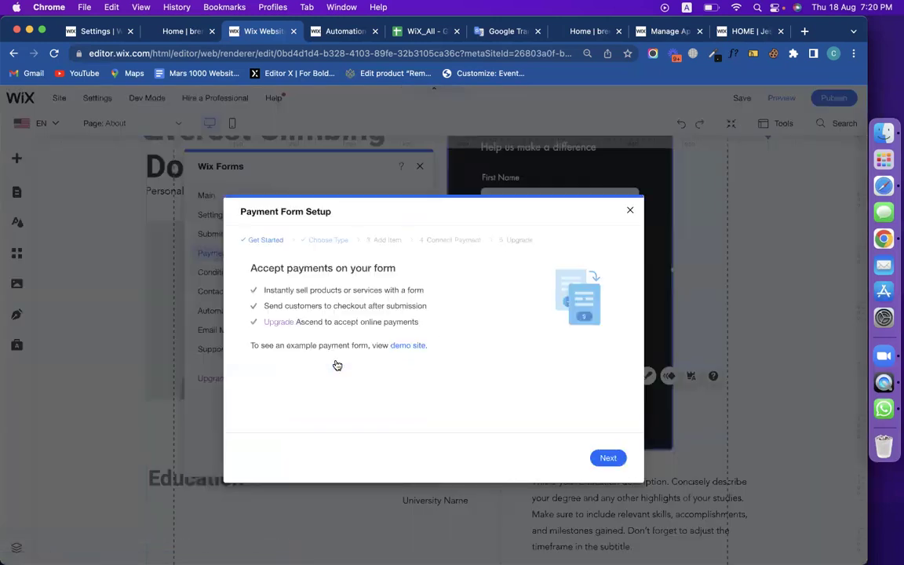
left_click(609, 458)
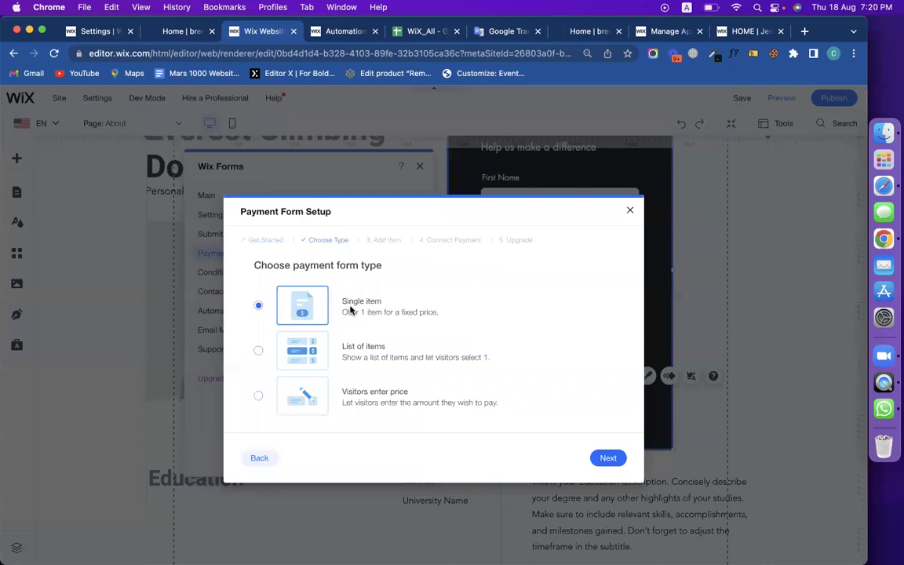
left_click(603, 459)
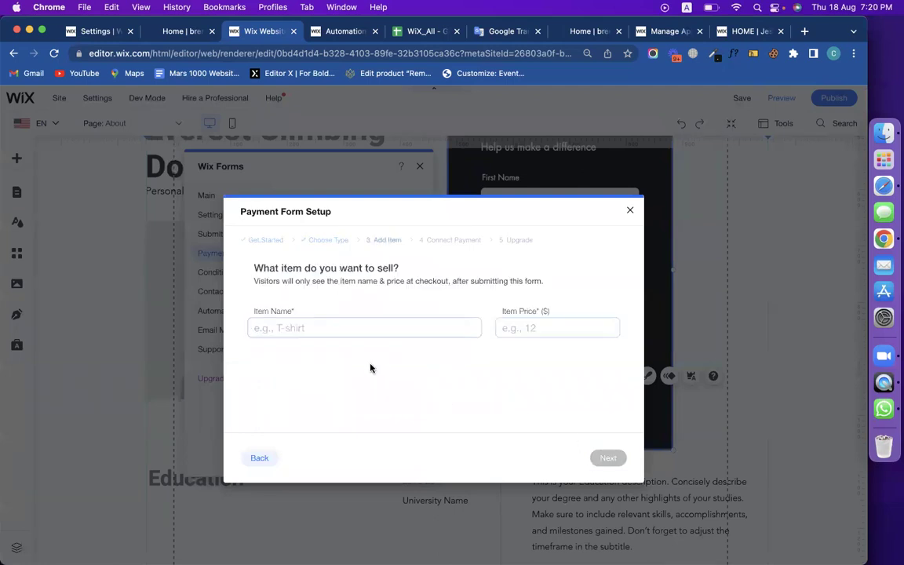
left_click(575, 331)
left_click(259, 458)
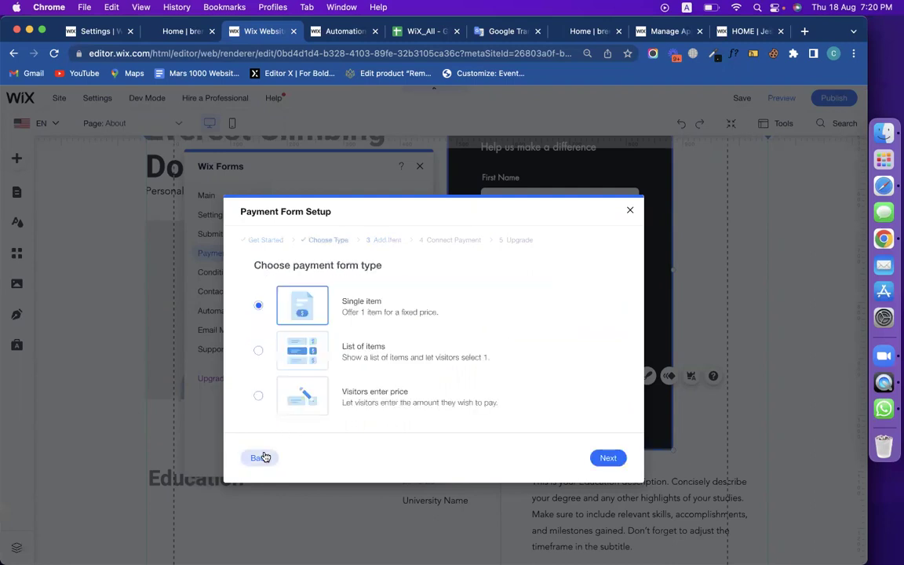
left_click(364, 358)
left_click(608, 457)
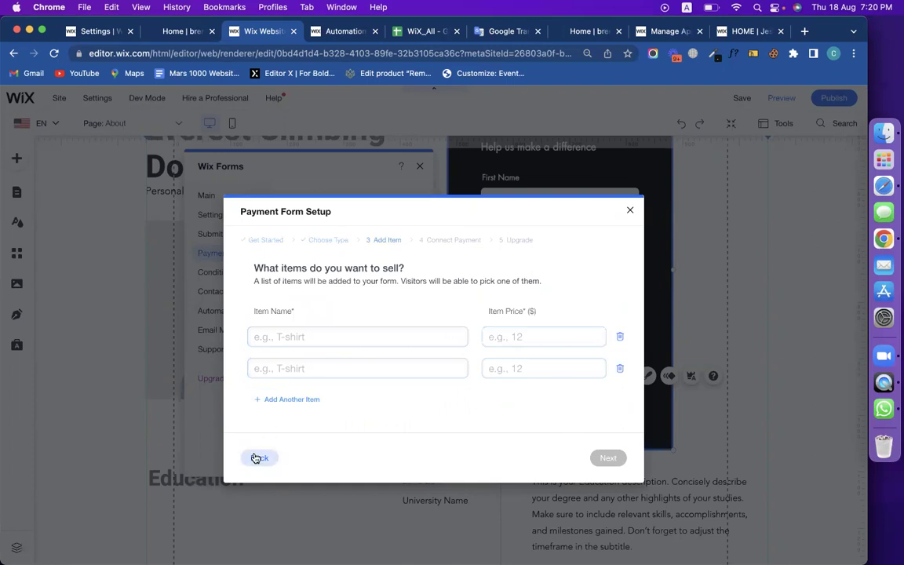
left_click(261, 458)
left_click(364, 400)
left_click(606, 459)
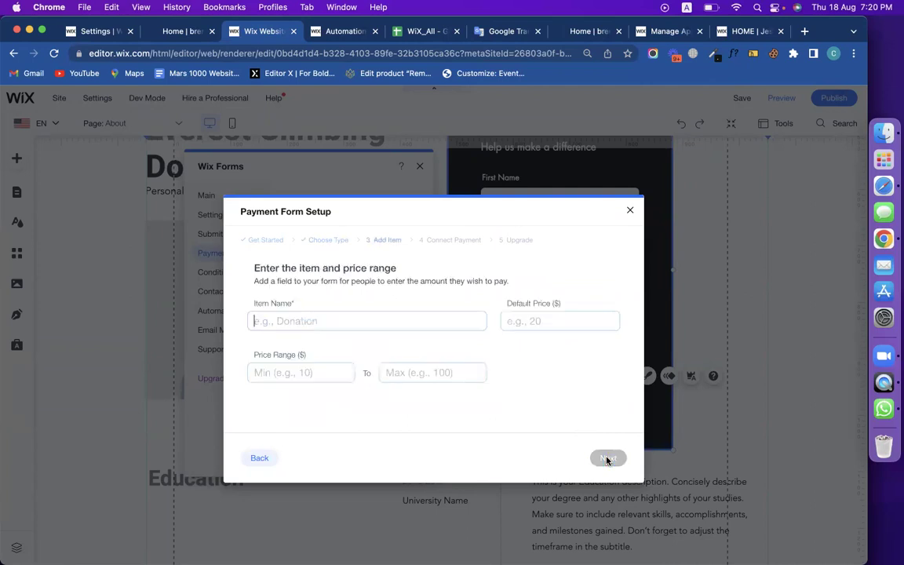
Set the item name to Donation with a price range of 10 to 5000 and continue.
left_click(369, 328)
type("Donation")
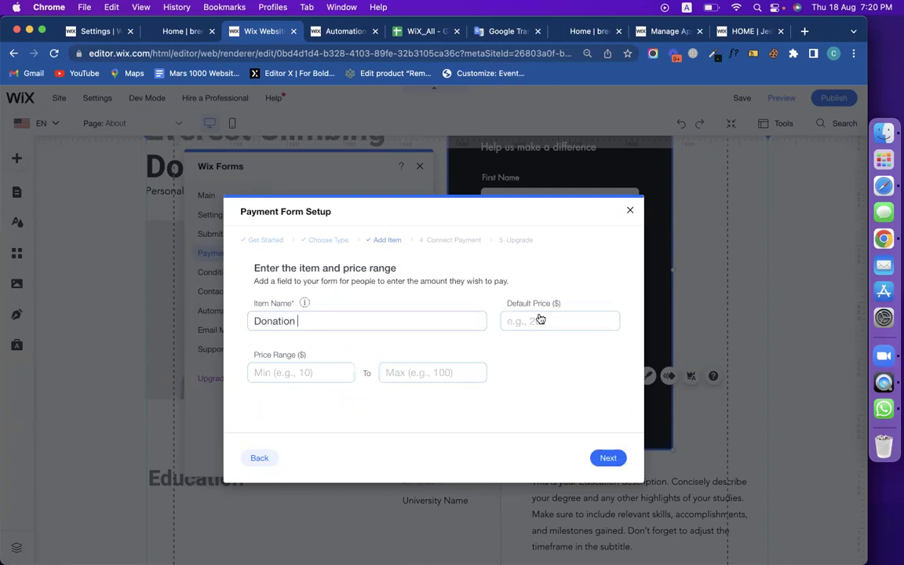
left_click(314, 376)
type("1")
left_click(420, 380)
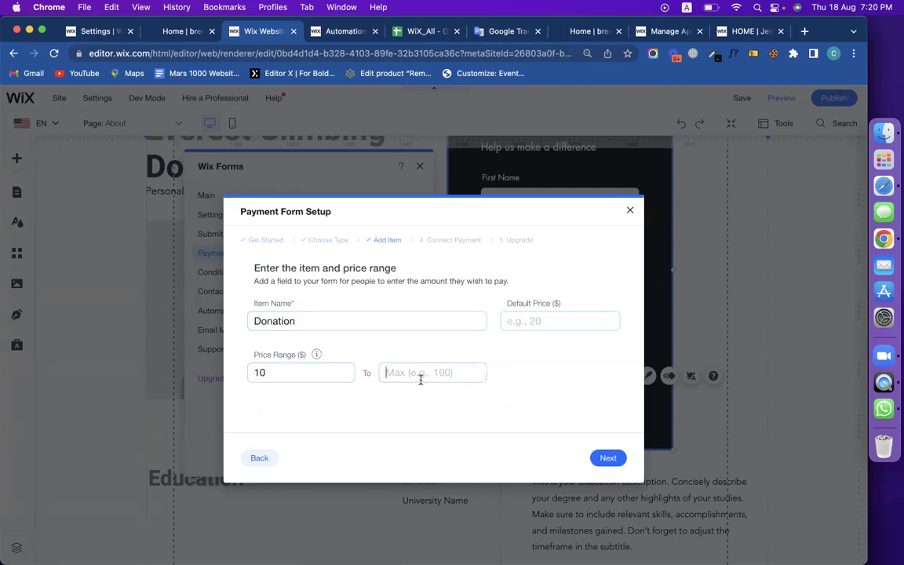
type("5000")
left_click(601, 457)
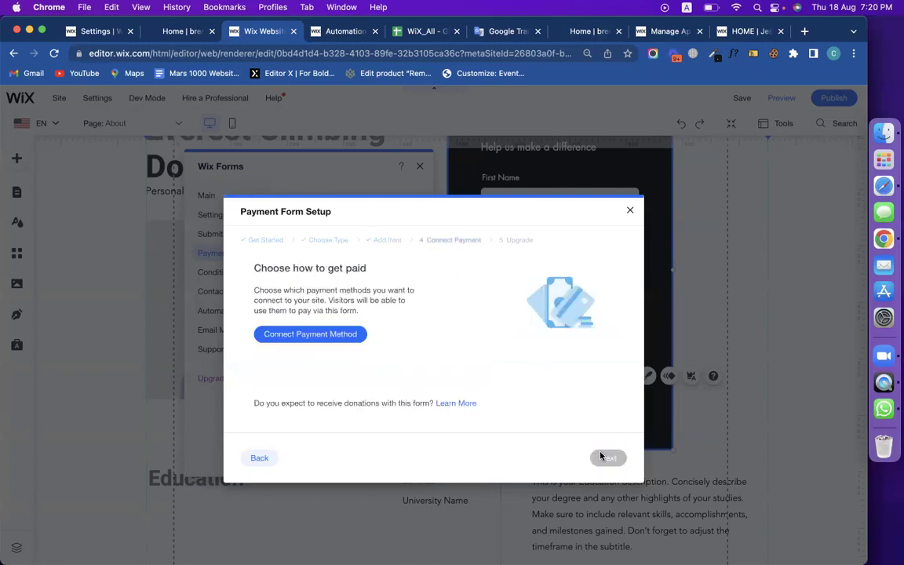
Try connecting a payment method, close the denied dashboard and wizard, and switch to the Home tab.
left_click(318, 337)
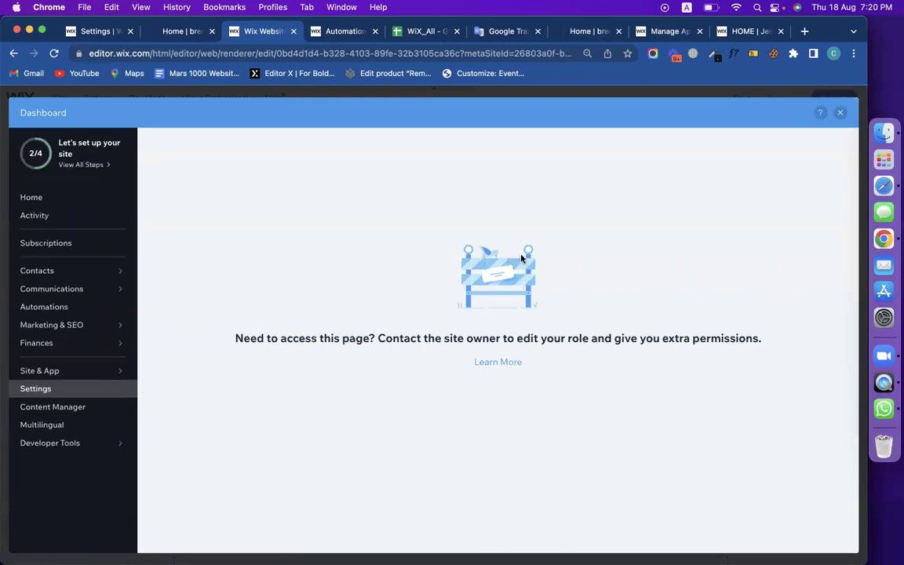
left_click(840, 114)
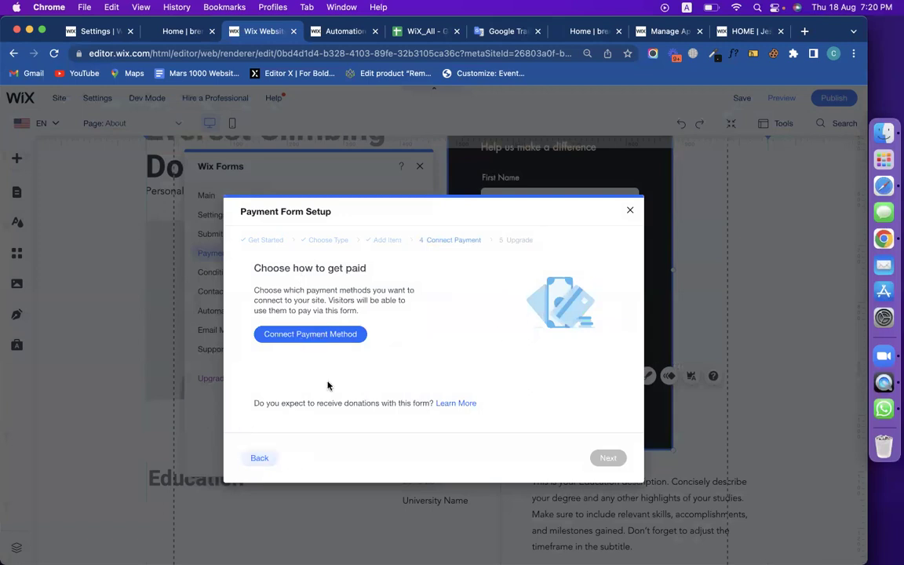
left_click(630, 210)
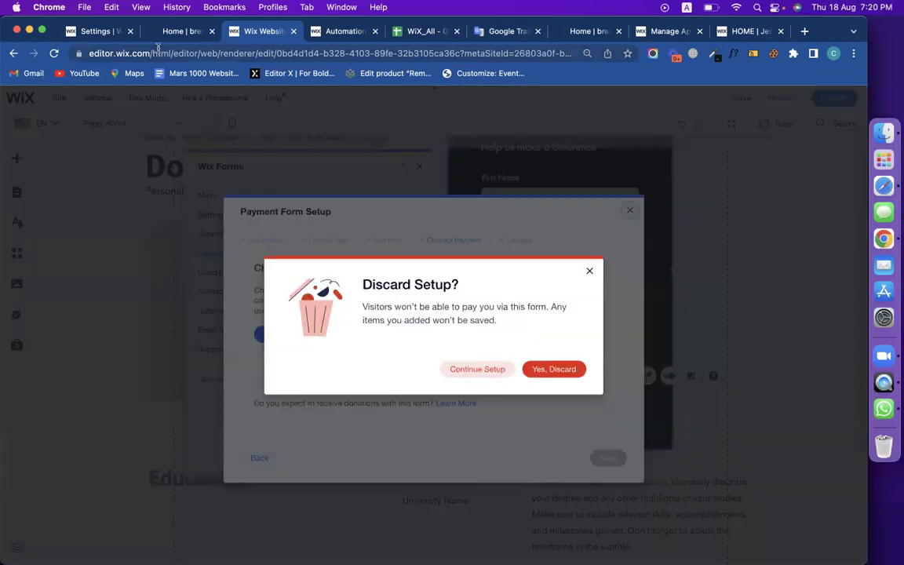
left_click(179, 32)
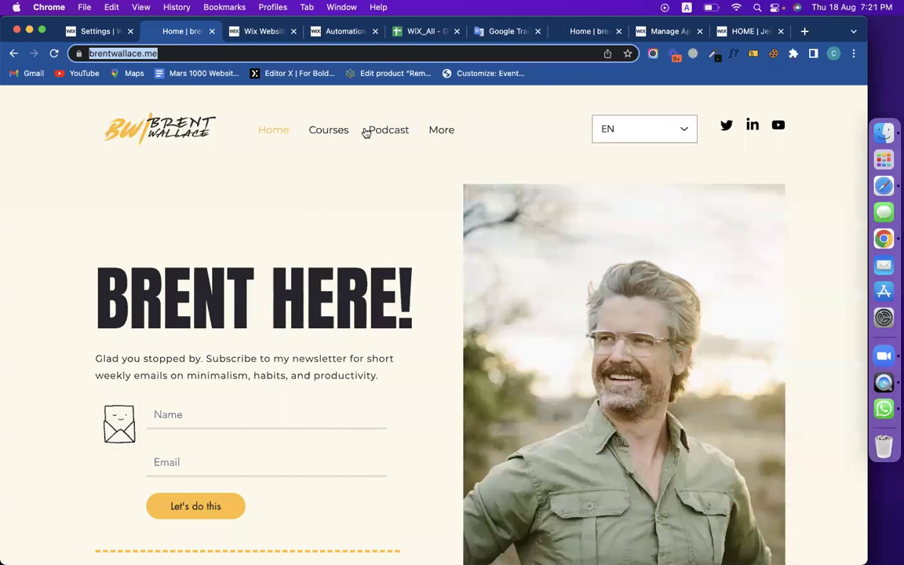
Switch the dashboard to the That's Delicious Fin site using the site-name dropdown.
left_click(727, 39)
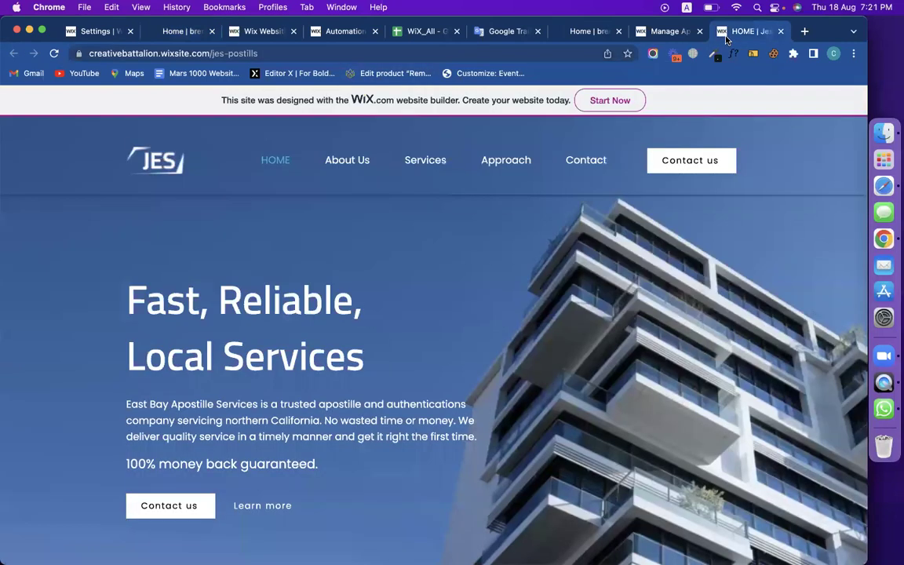
left_click(674, 36)
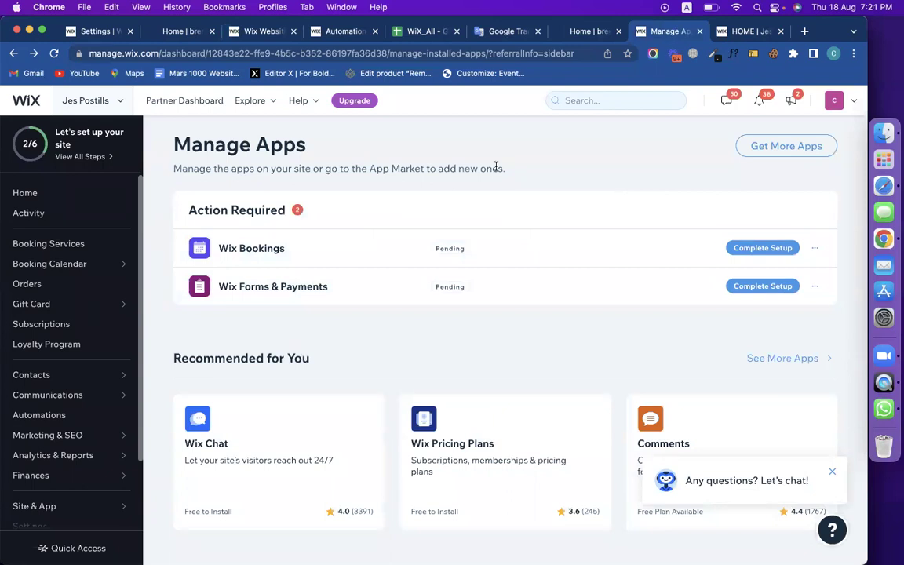
left_click(116, 100)
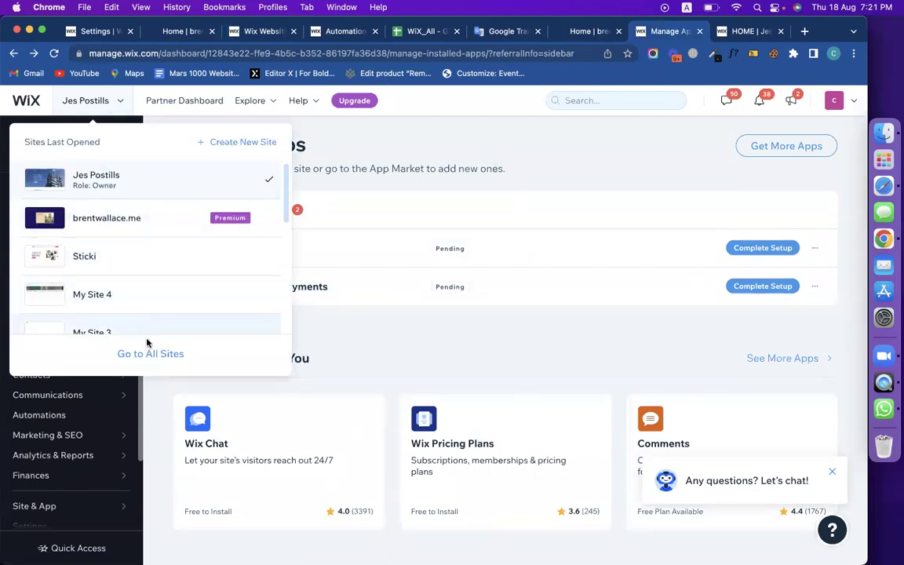
scroll(147, 289, "down", 3)
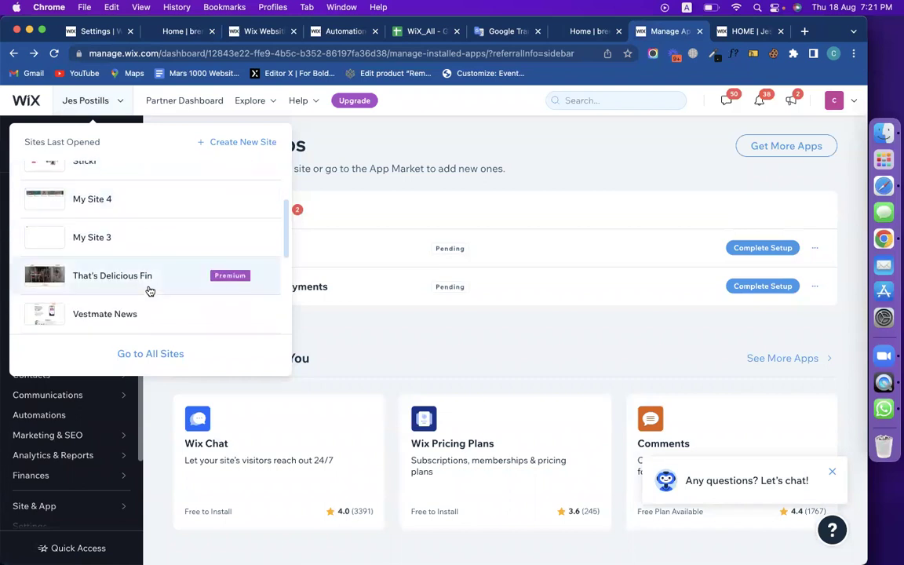
left_click(144, 287)
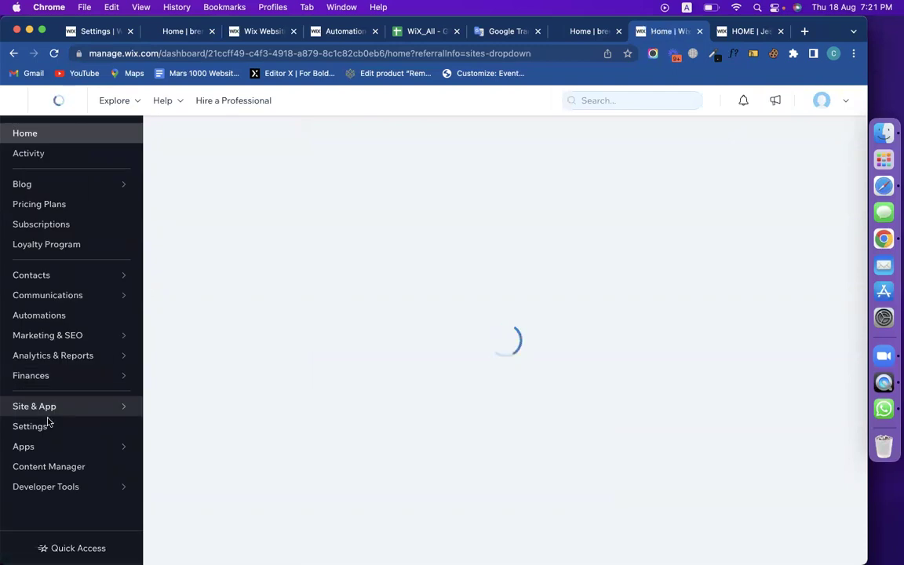
Open That's Delicious Fin's Settings and inspect the greyed-out Accept payments card.
left_click(31, 426)
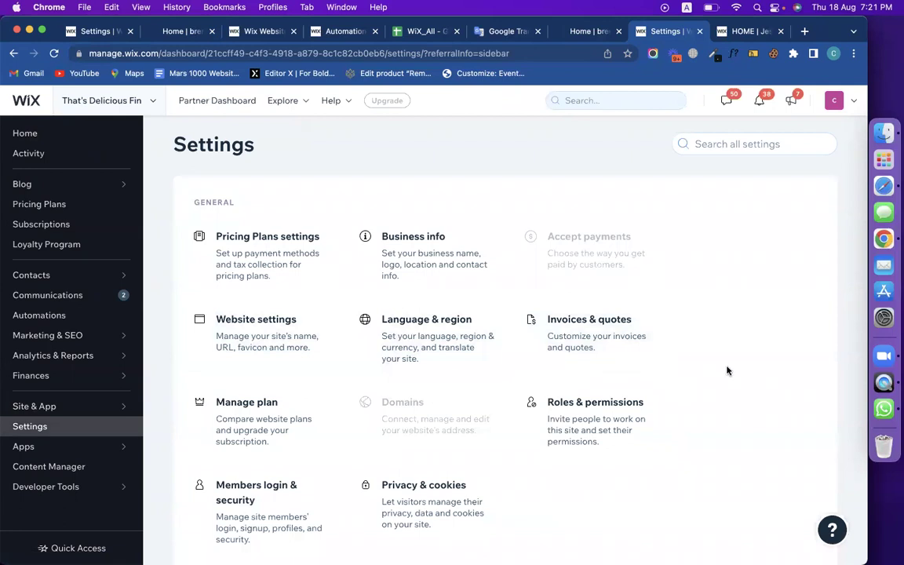
scroll(727, 371, "down", 3)
scroll(727, 371, "down", 3)
scroll(727, 371, "up", 5)
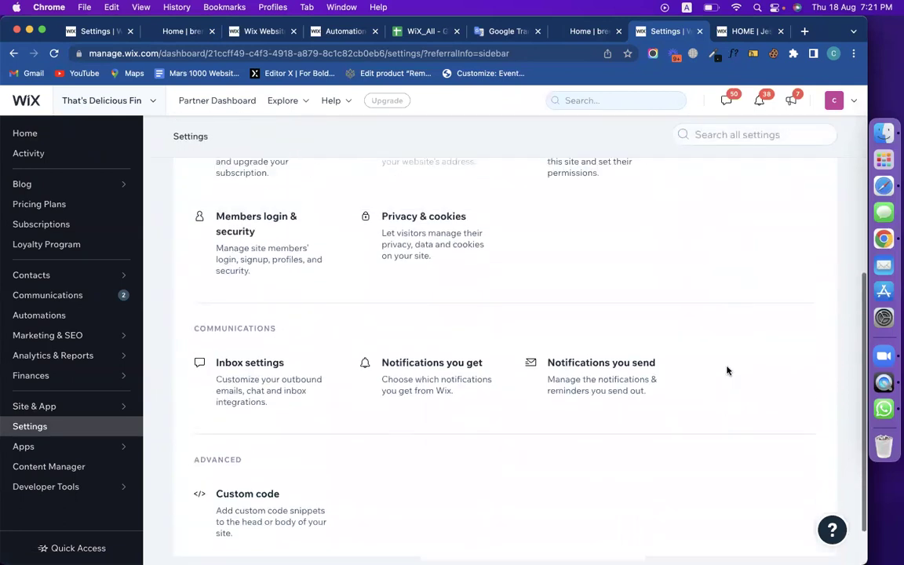
mouse_move(594, 243)
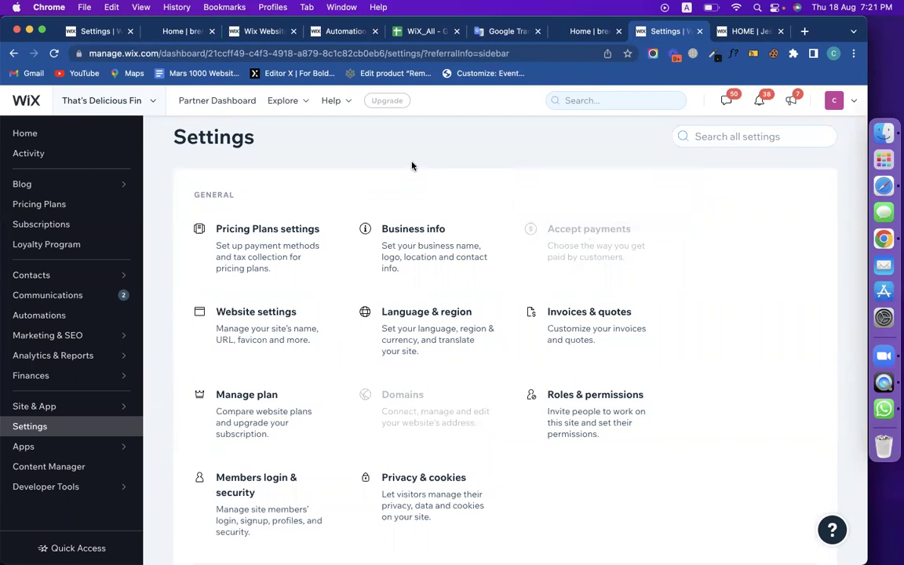
Close the Settings and Automations browser tabs and confirm Yes, Discard on the payment setup.
mouse_move(627, 245)
left_click(699, 32)
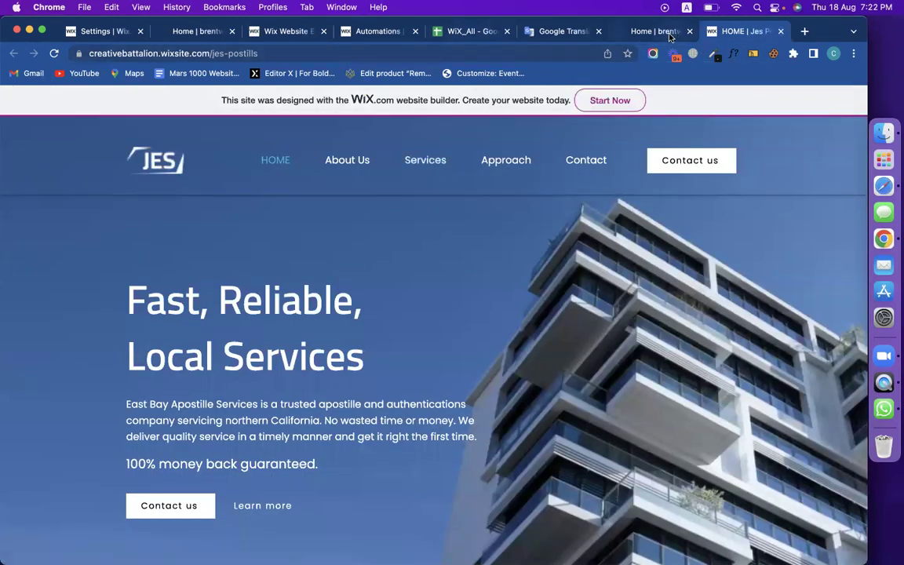
left_click(345, 31)
left_click(274, 32)
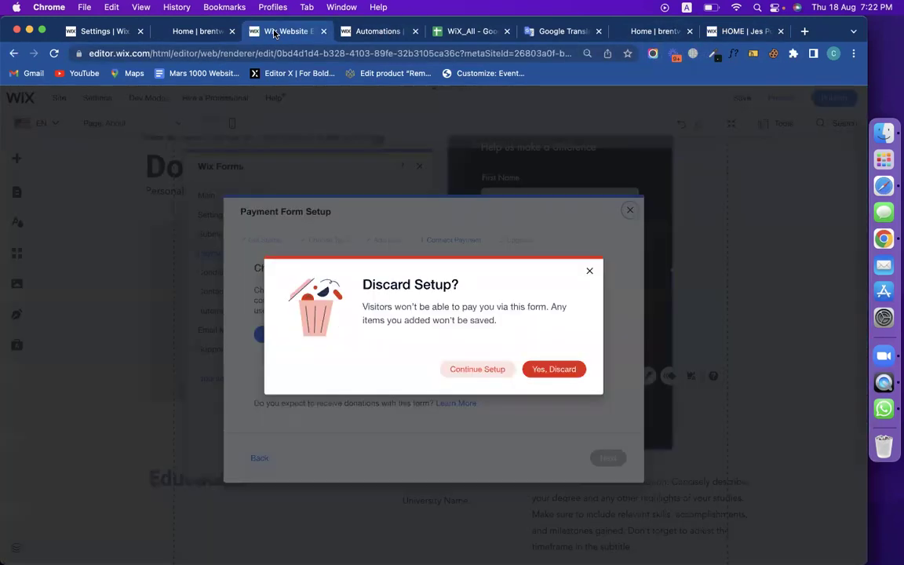
middle_click(369, 29)
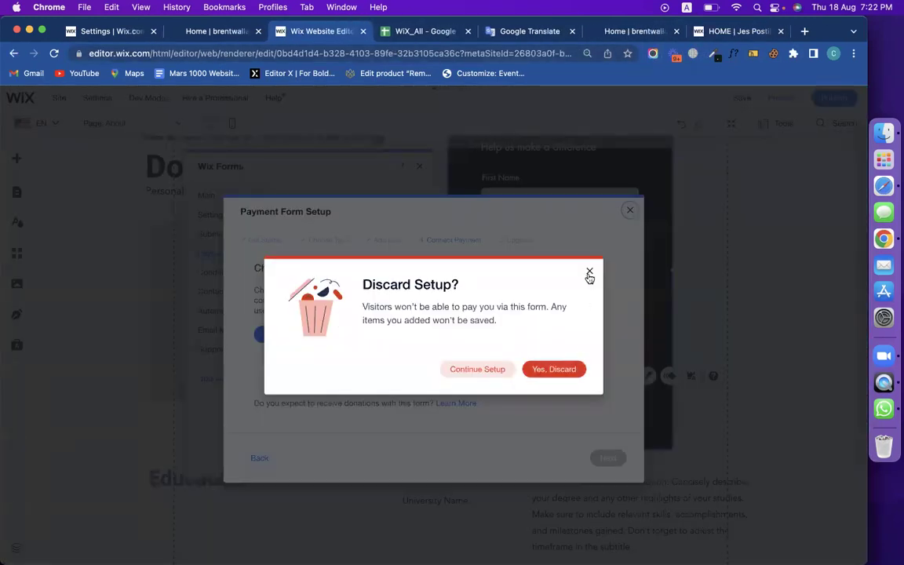
left_click(559, 369)
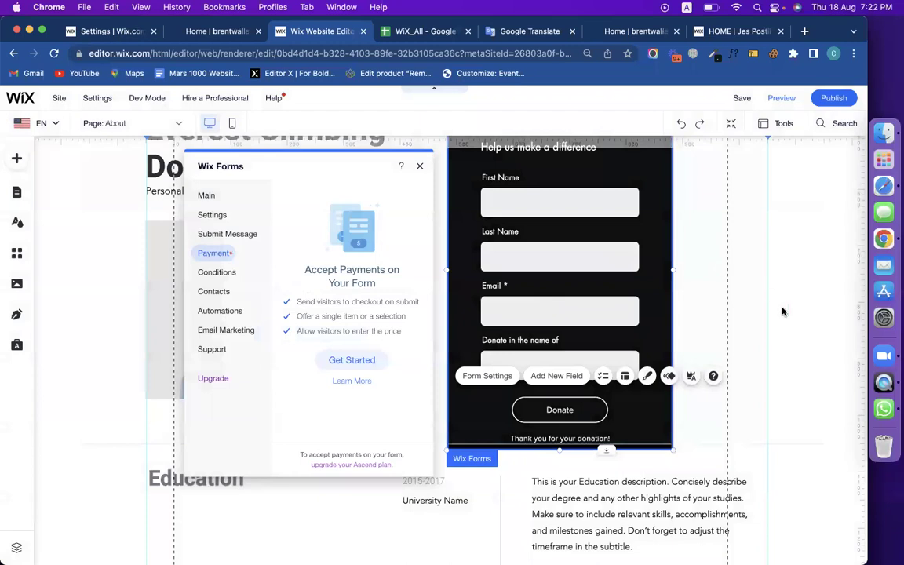
left_click(540, 222)
scroll(540, 224, "up", 4)
scroll(539, 224, "down", 3)
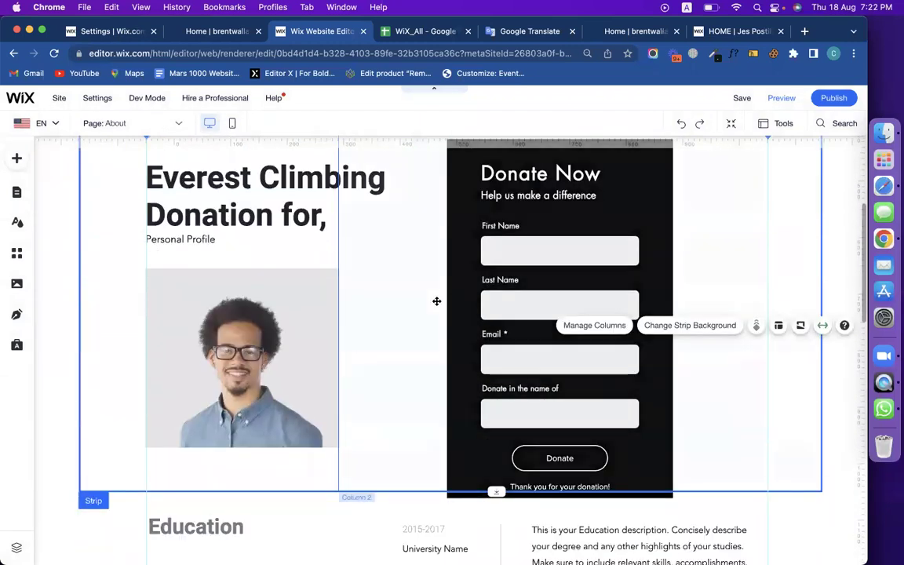
scroll(437, 301, "up", 1)
scroll(434, 391, "down", 2)
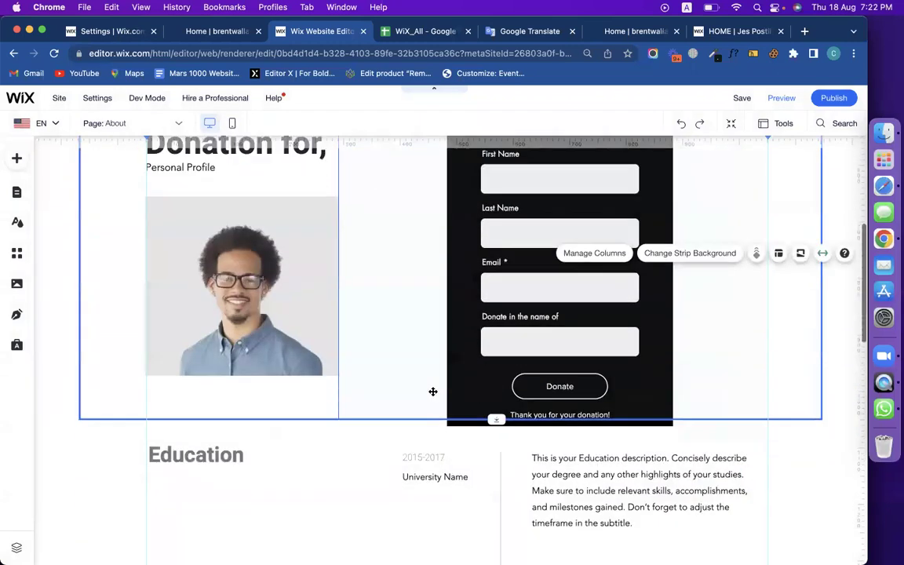
scroll(510, 346, "up", 2)
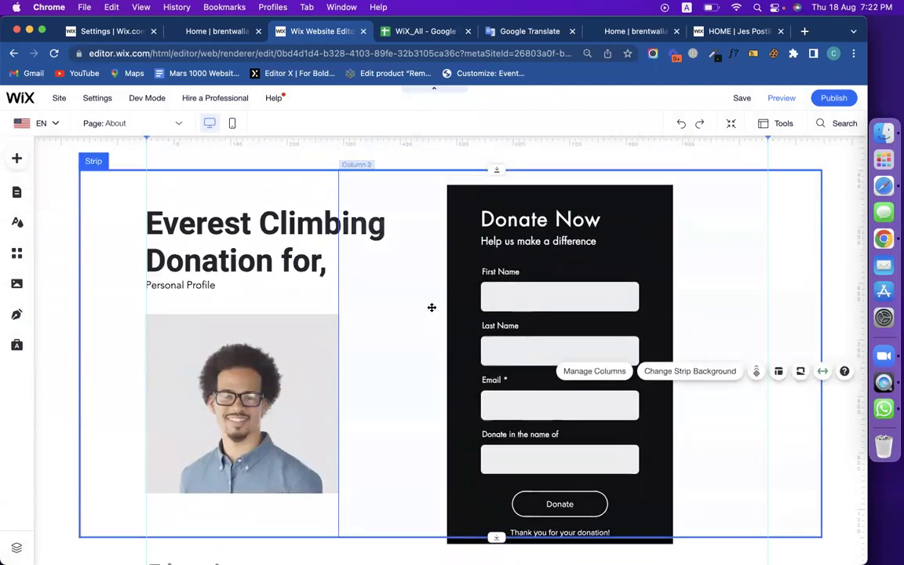
left_click(474, 272)
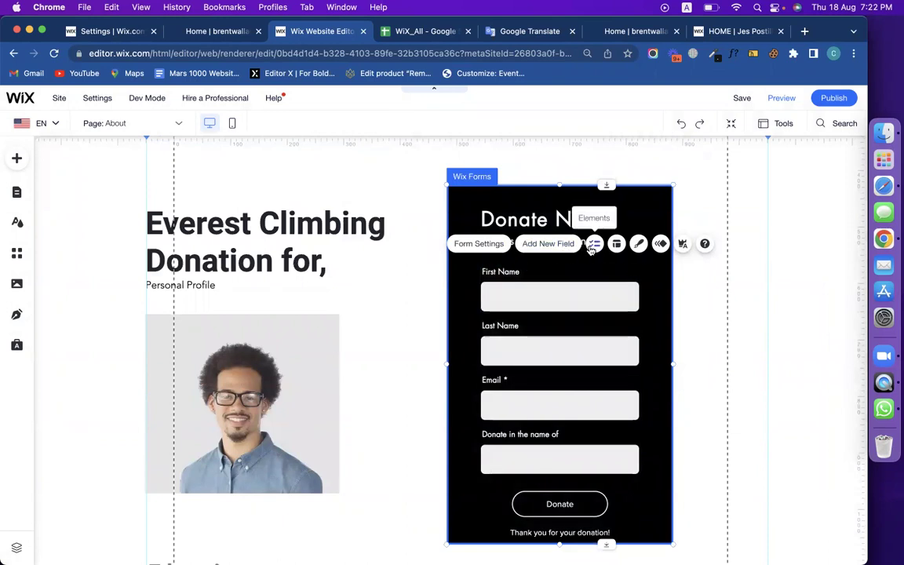
left_click(593, 246)
left_click(420, 201)
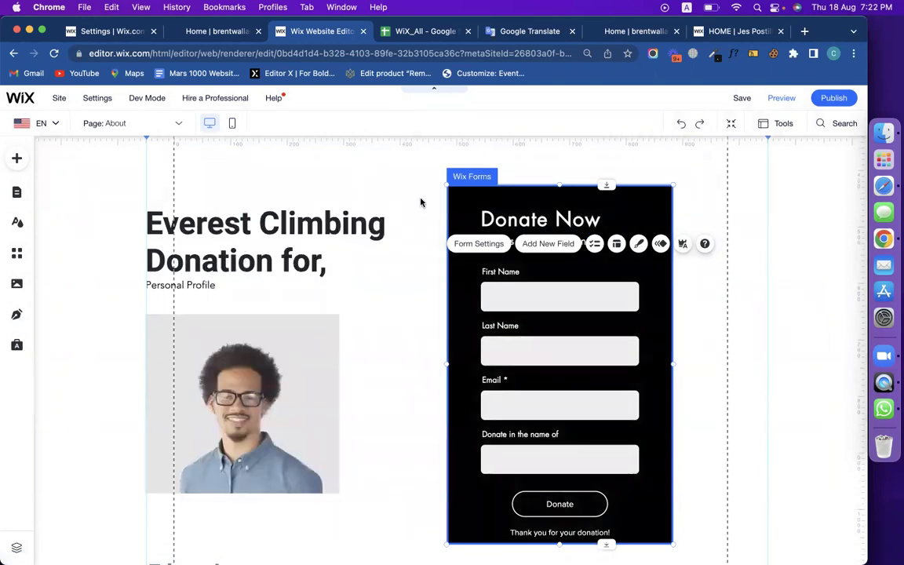
left_click(594, 243)
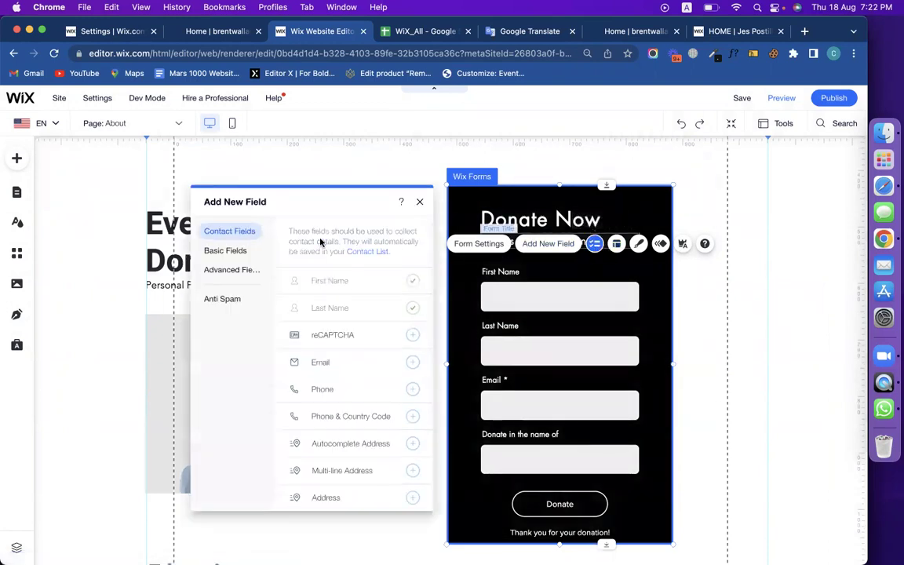
left_click(226, 251)
left_click(229, 269)
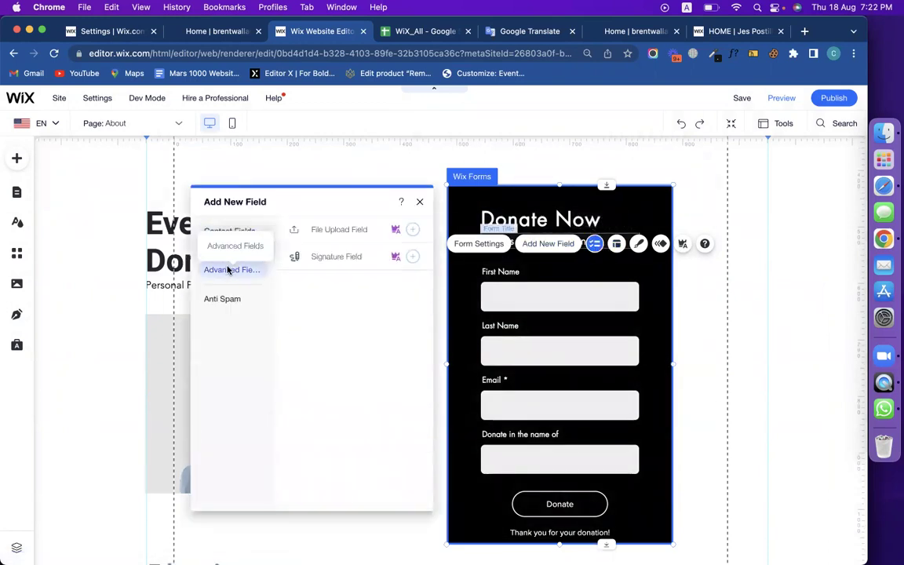
left_click(216, 253)
left_click(242, 270)
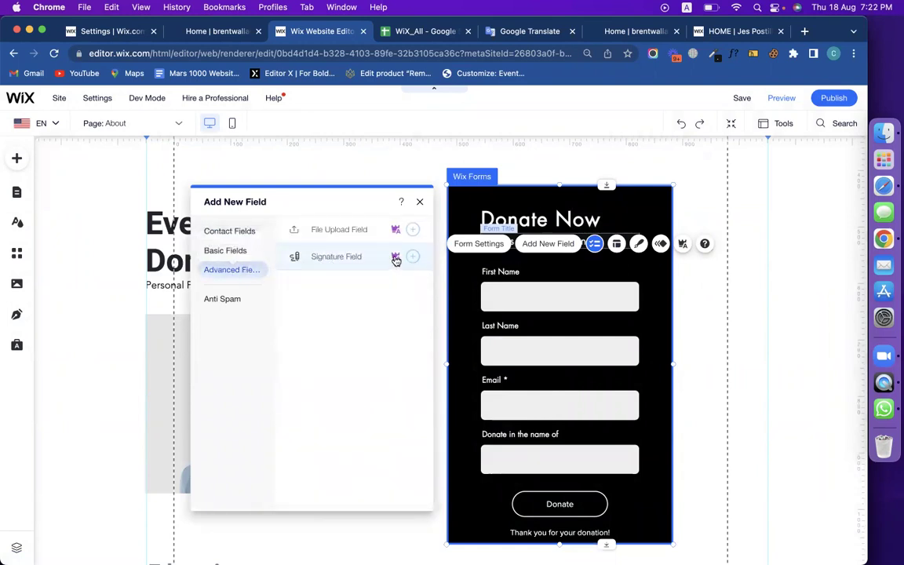
mouse_move(397, 259)
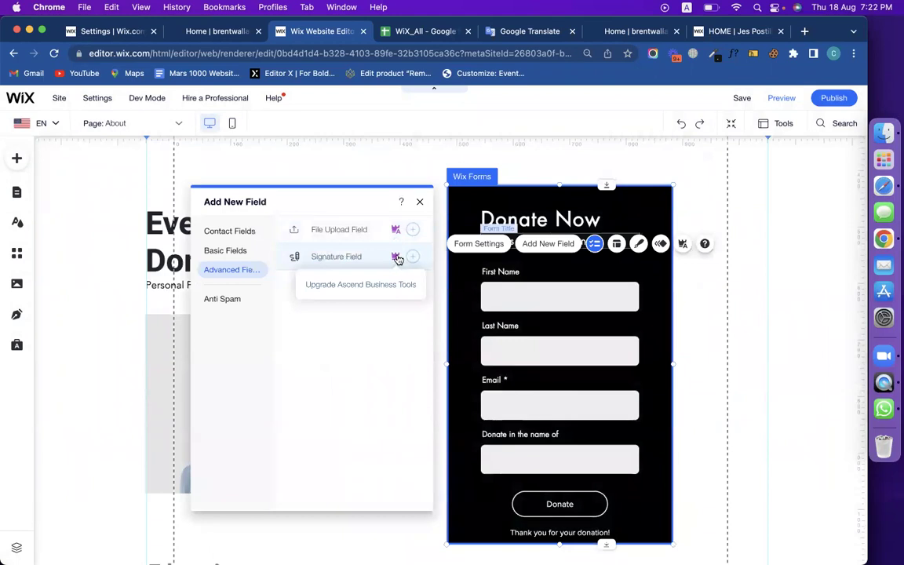
left_click(242, 252)
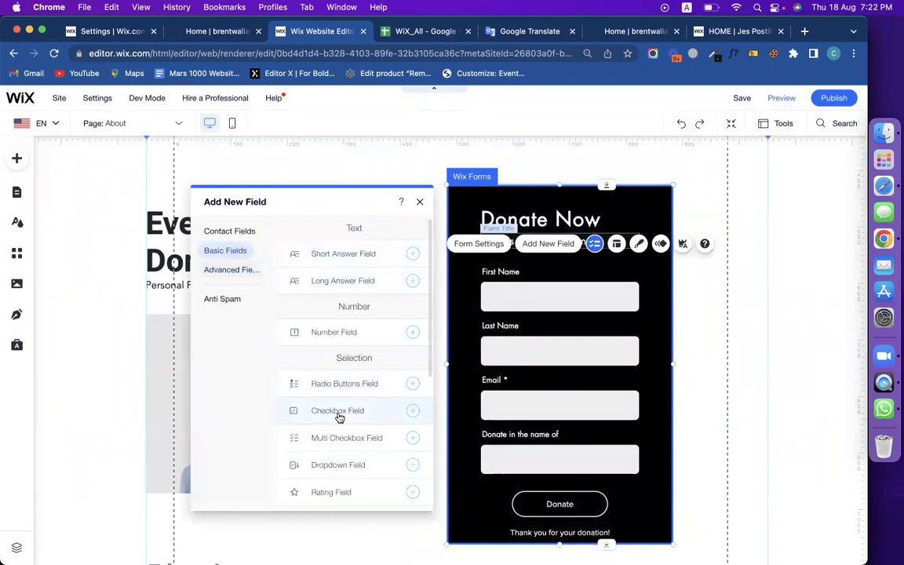
scroll(339, 408, "down", 5)
scroll(351, 365, "up", 5)
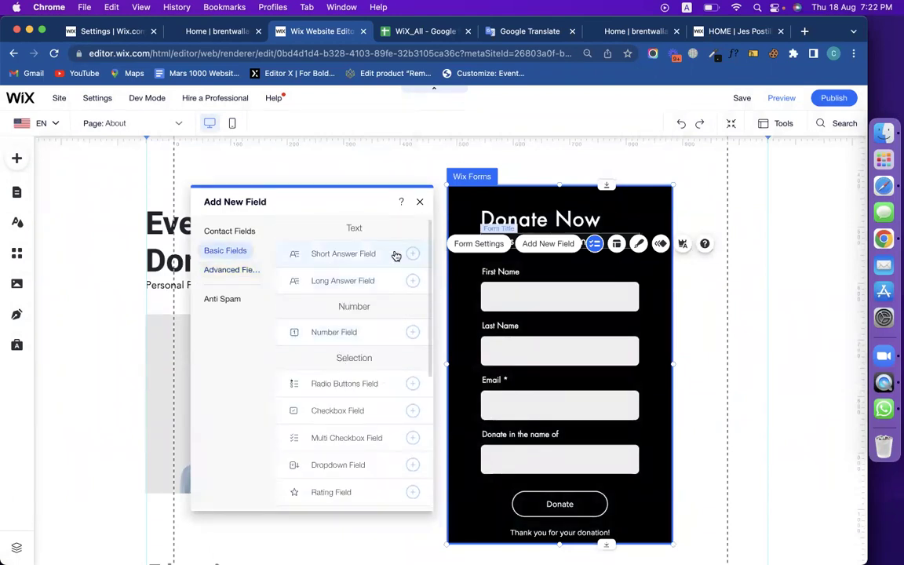
left_click(420, 201)
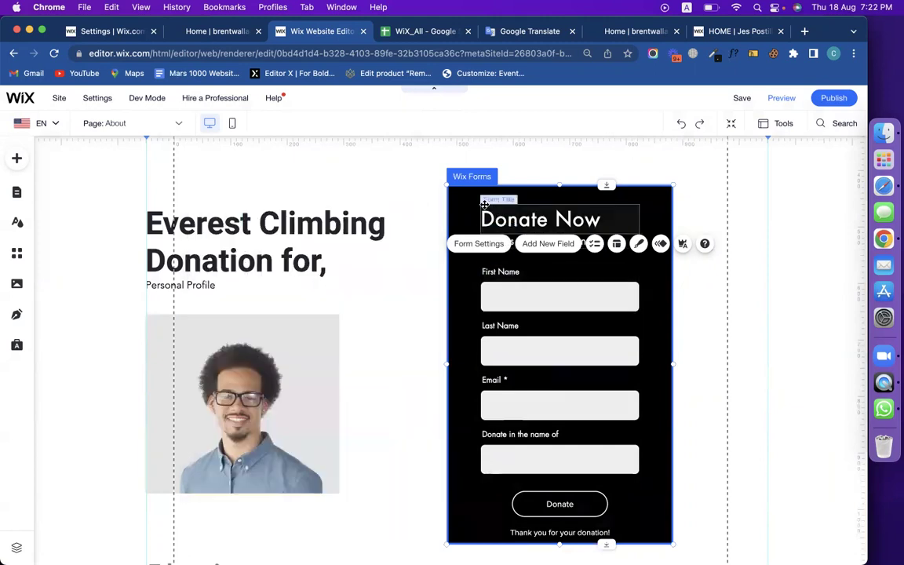
Start a new conditional rule in Form Settings > Conditions with Email as the trigger field.
left_click(470, 170)
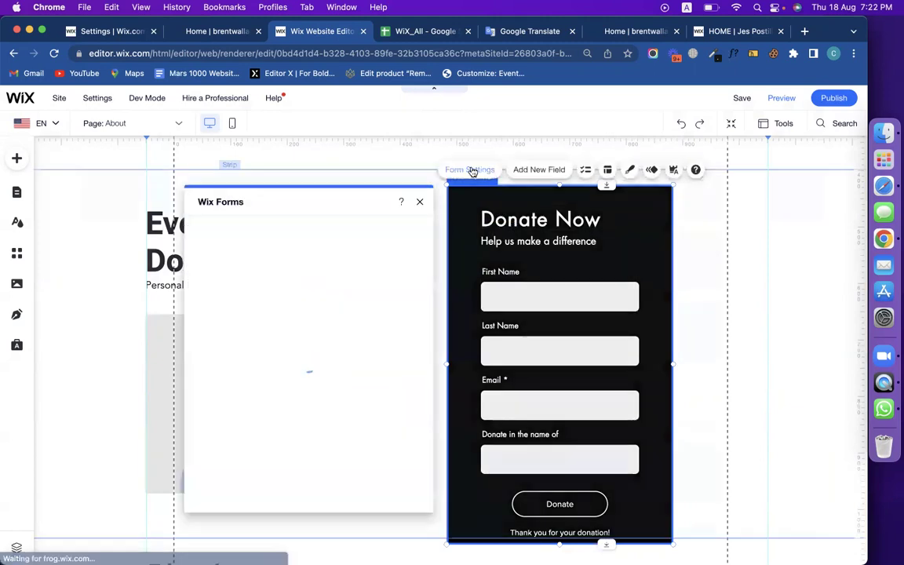
left_click(226, 310)
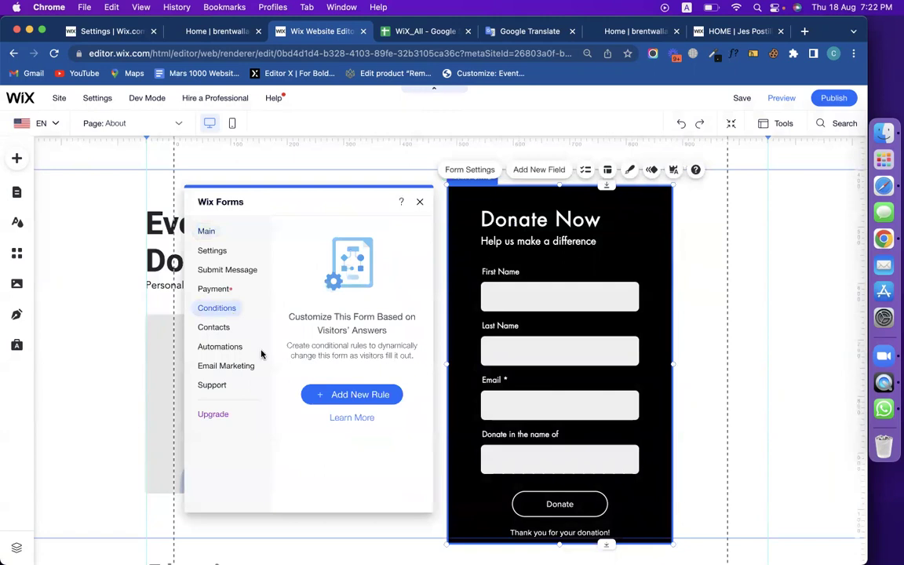
left_click(344, 398)
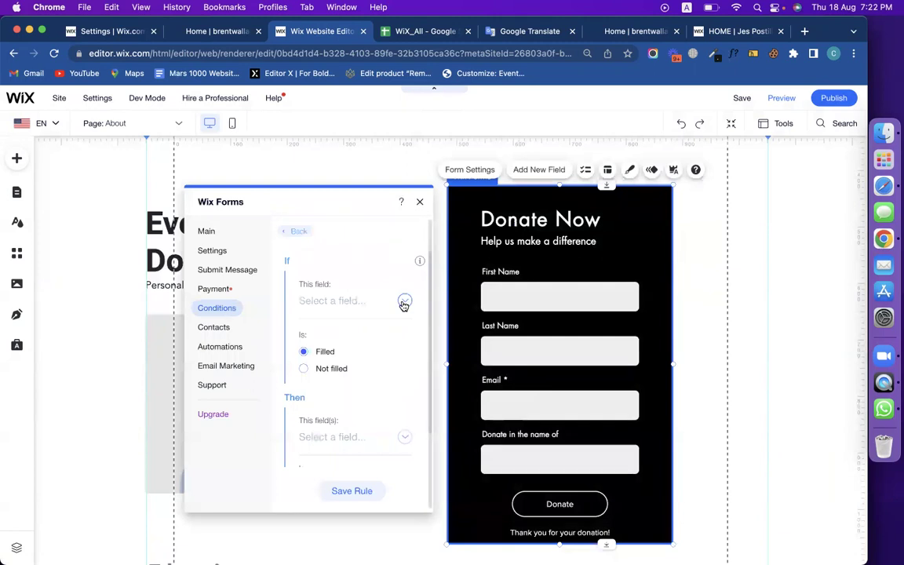
left_click(403, 303)
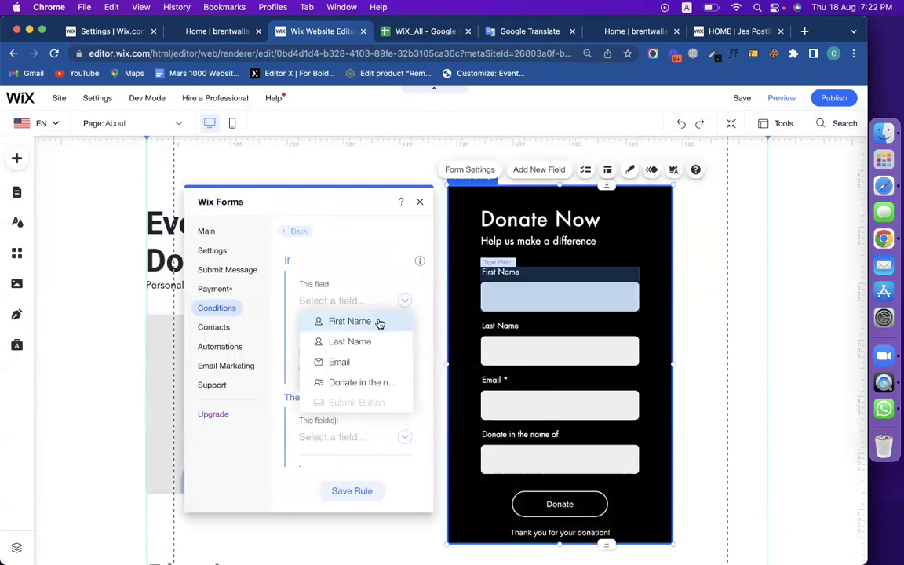
left_click(377, 321)
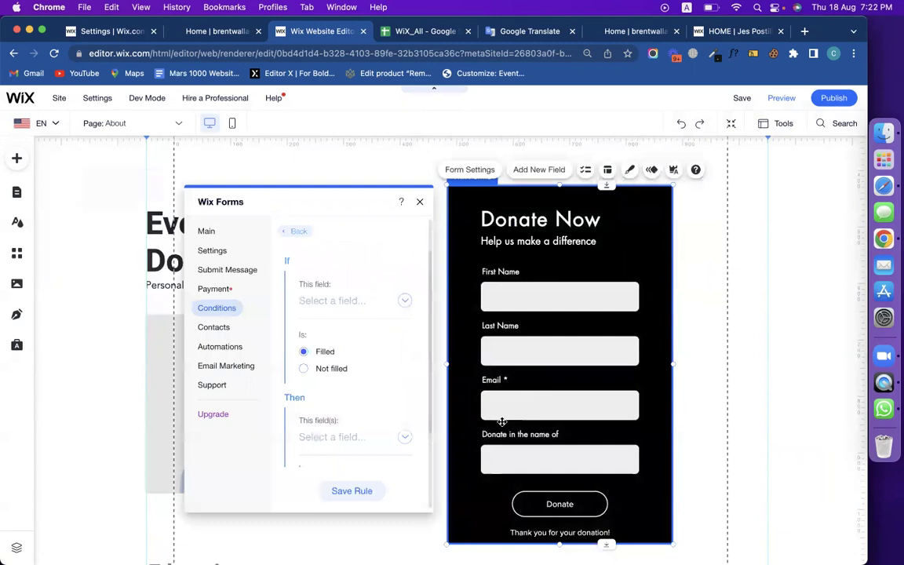
left_click_drag(537, 446, 545, 468)
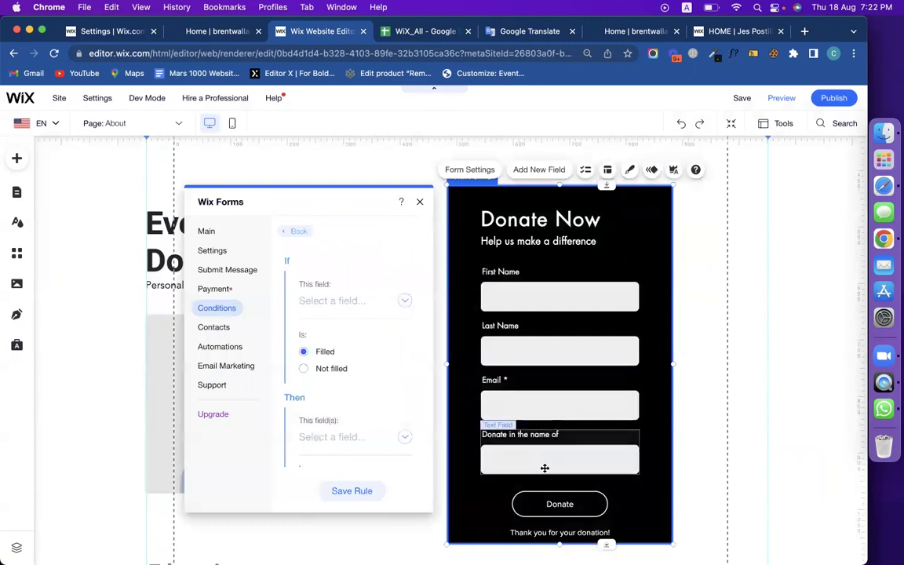
left_click(406, 300)
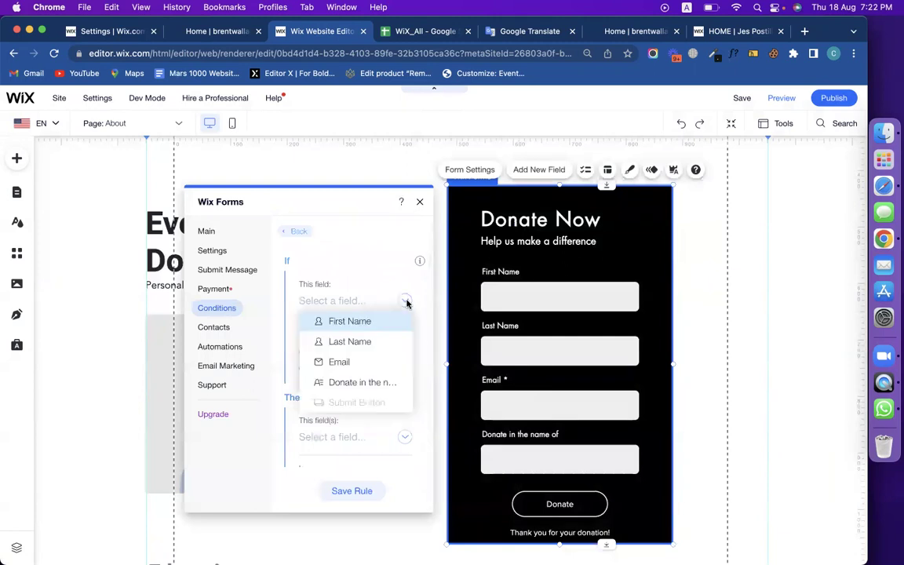
left_click(373, 363)
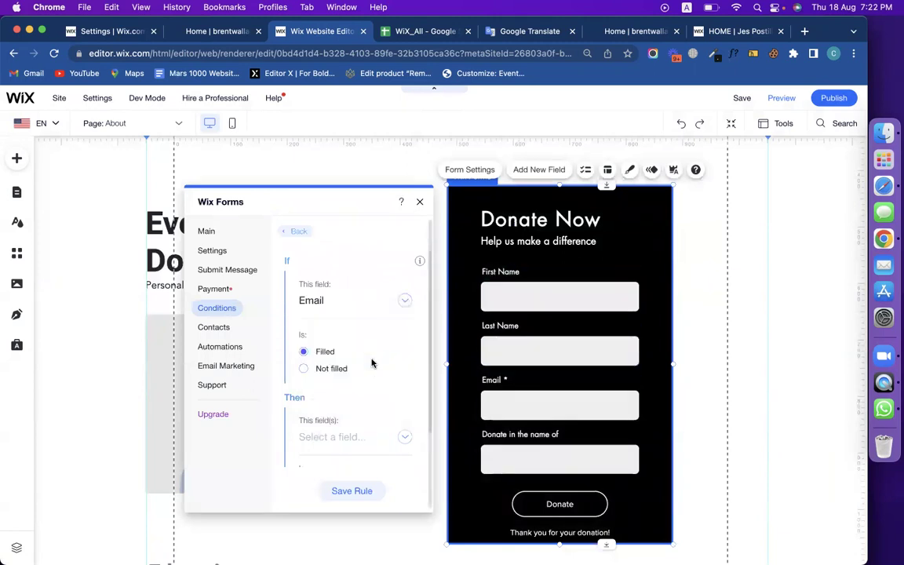
Make the rule show 'Donate in the name of' when Email is filled, and save it.
scroll(329, 357, "down", 2)
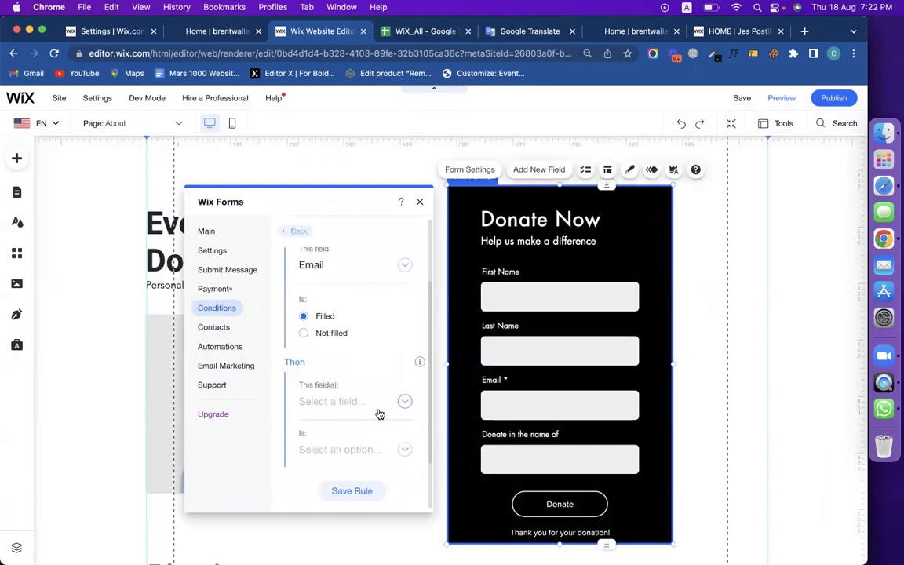
left_click(404, 401)
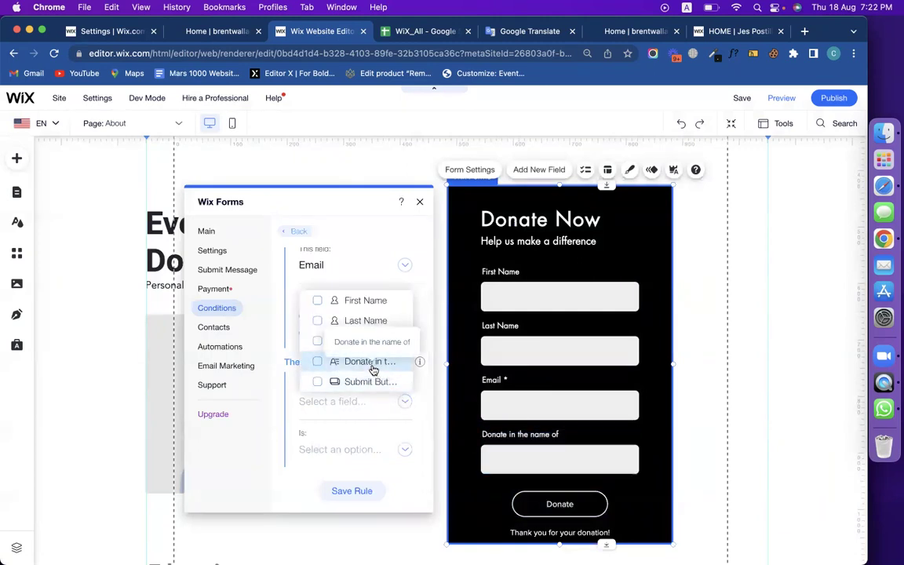
left_click(374, 370)
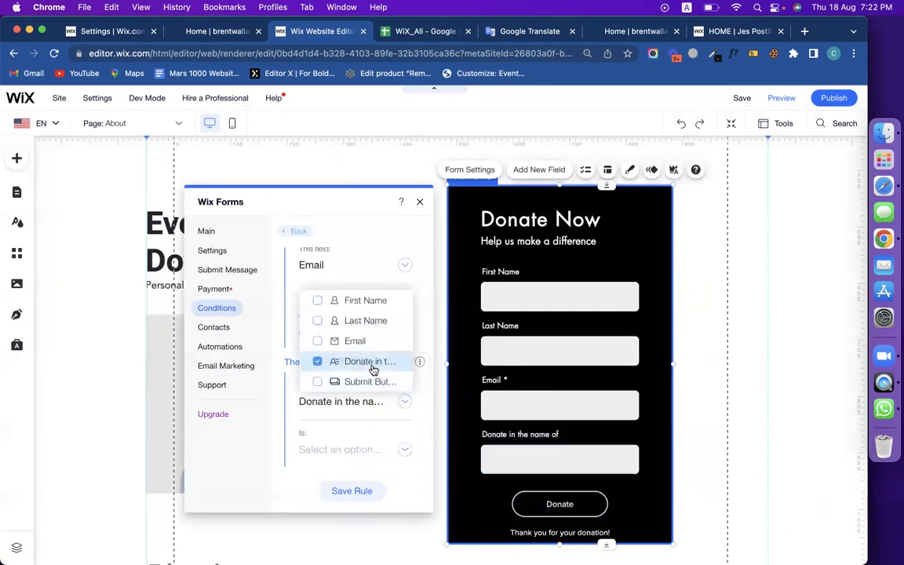
left_click(369, 446)
left_click(403, 448)
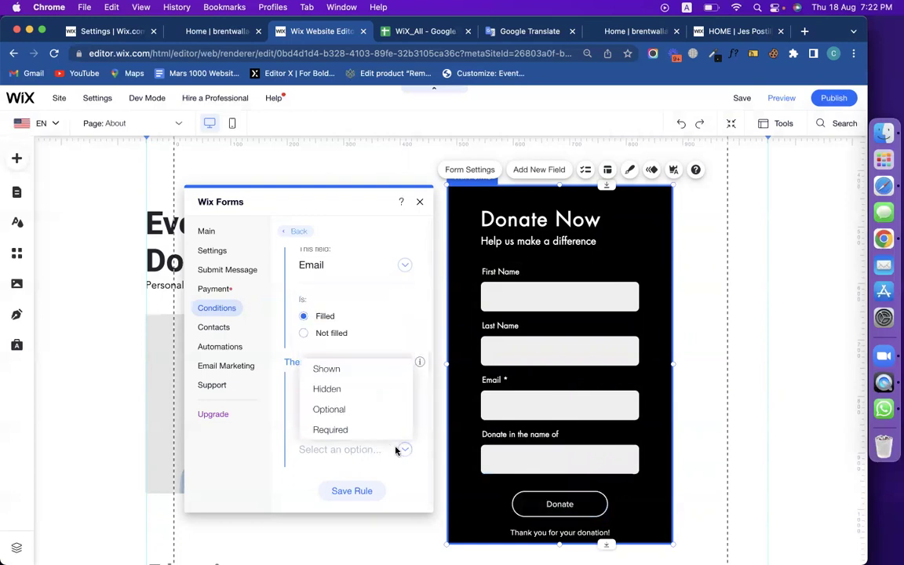
left_click(344, 373)
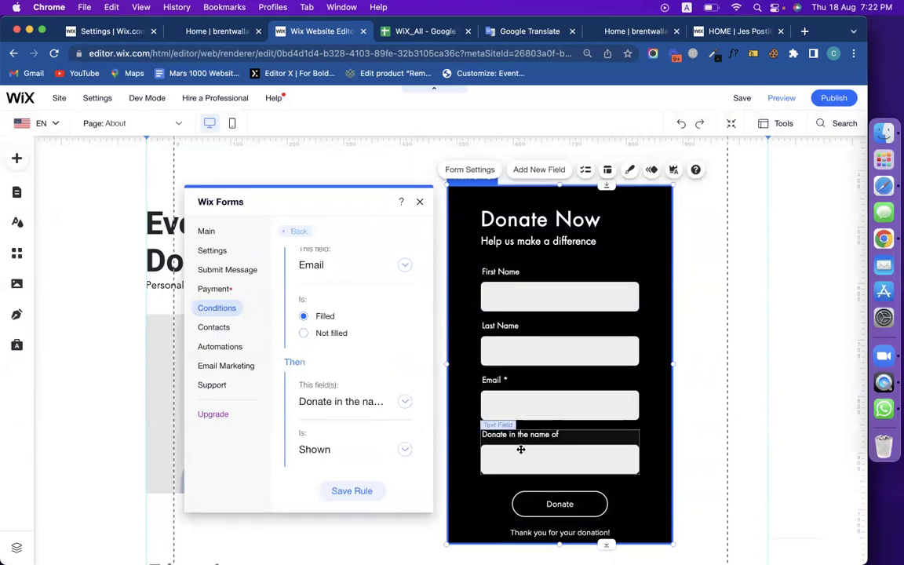
left_click(347, 490)
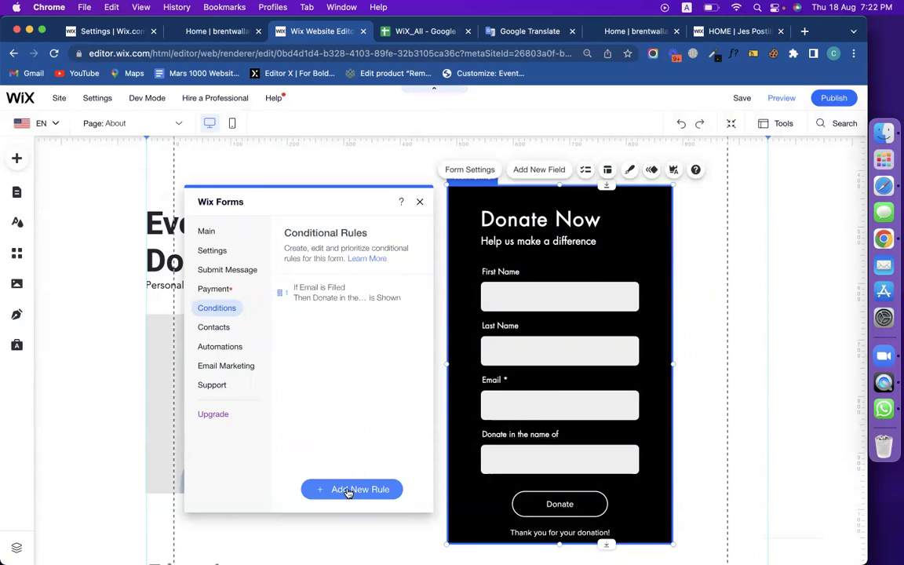
left_click(420, 203)
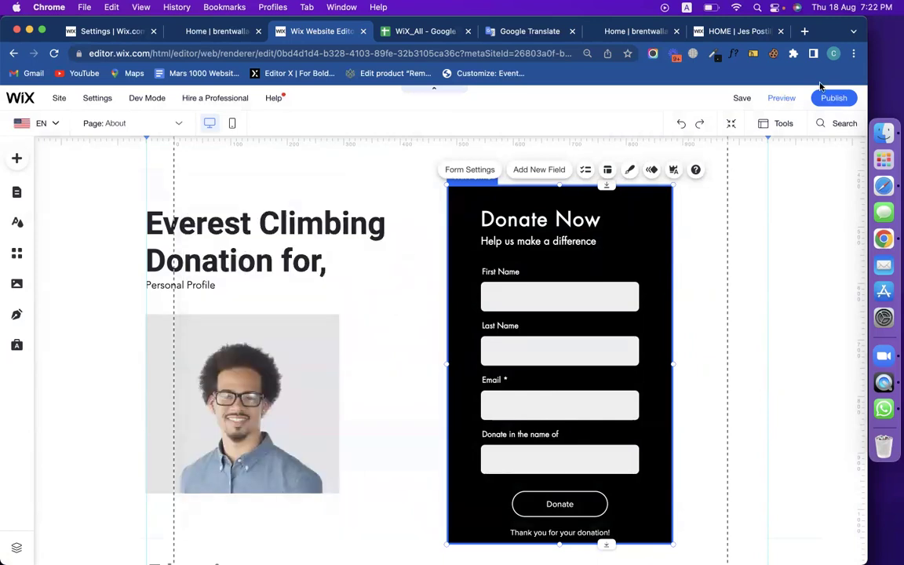
Publish, then in Preview autofill Email, submit the Donate Now form and return to the editor.
left_click(833, 98)
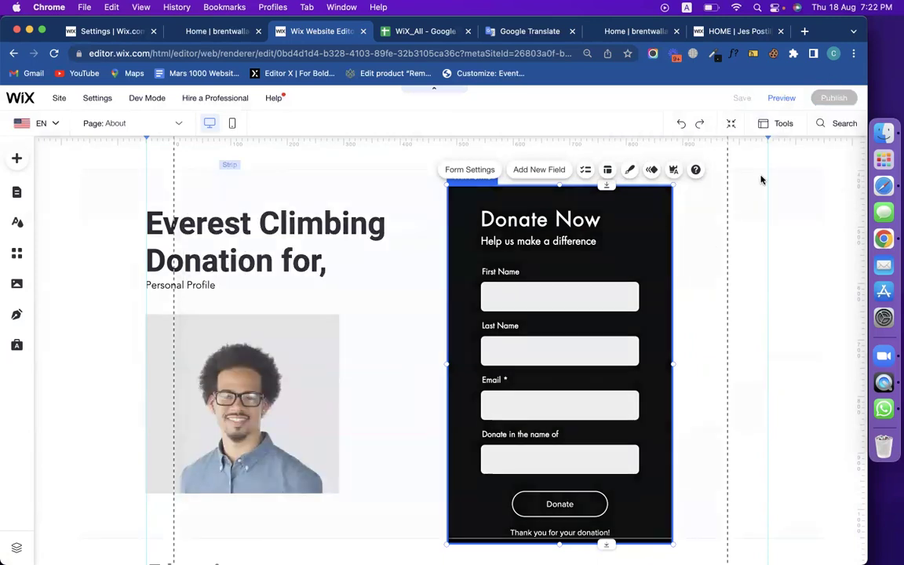
left_click(786, 100)
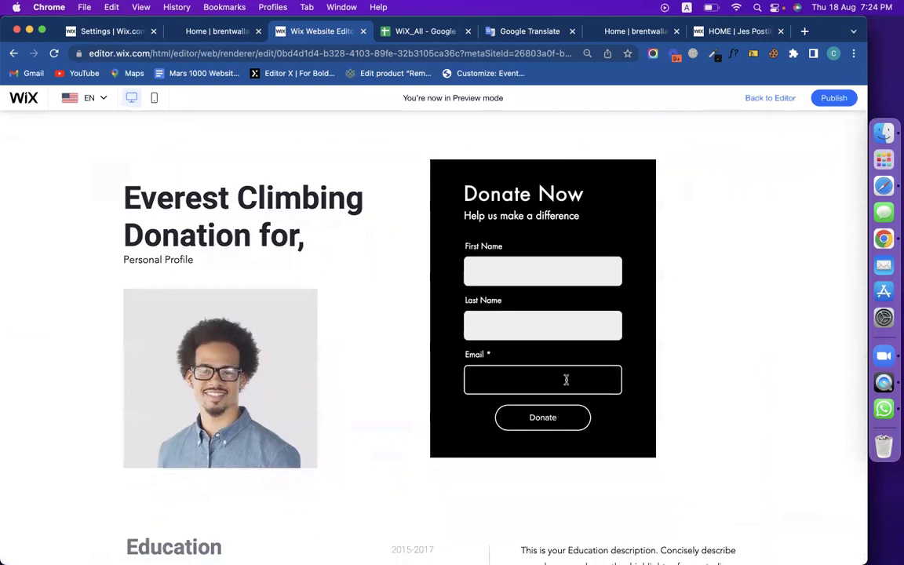
left_click(566, 380)
left_click(570, 413)
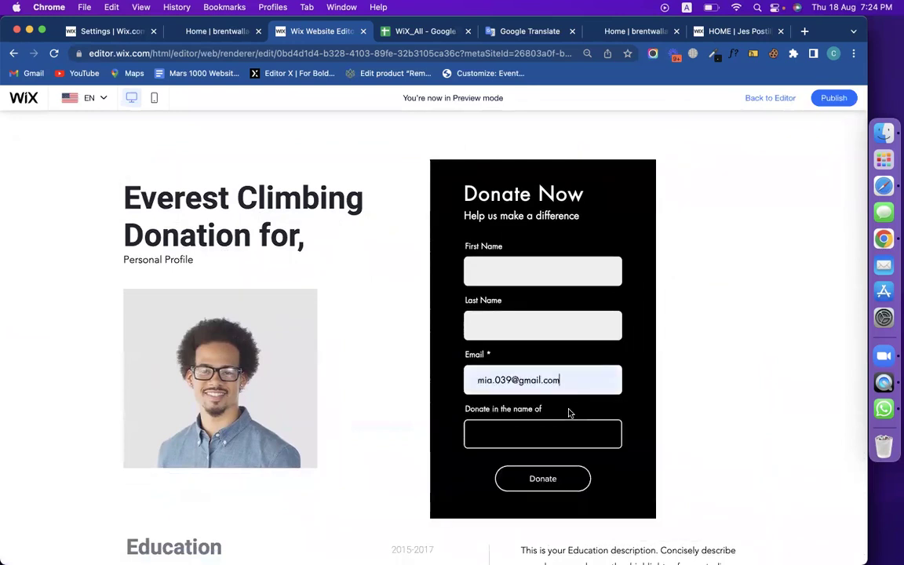
left_click(543, 440)
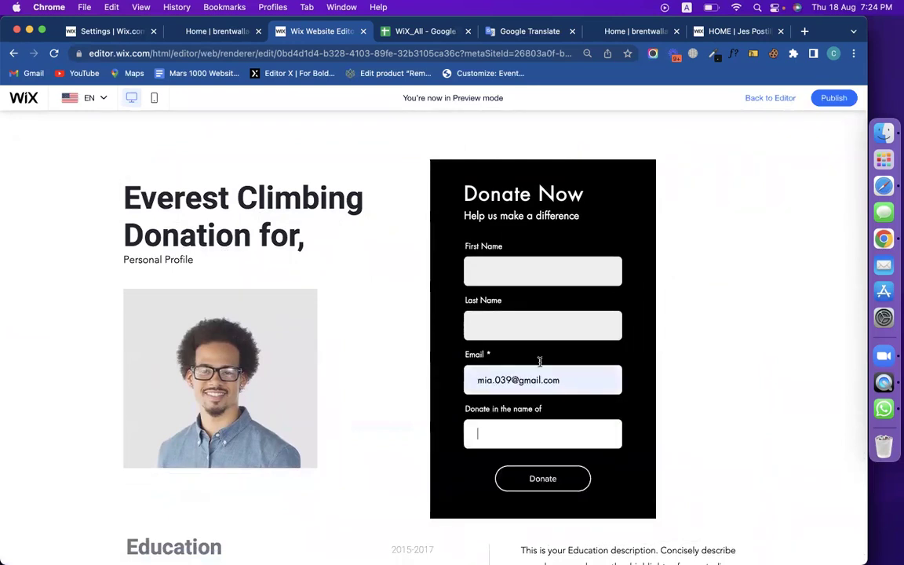
key("Return")
left_click(777, 100)
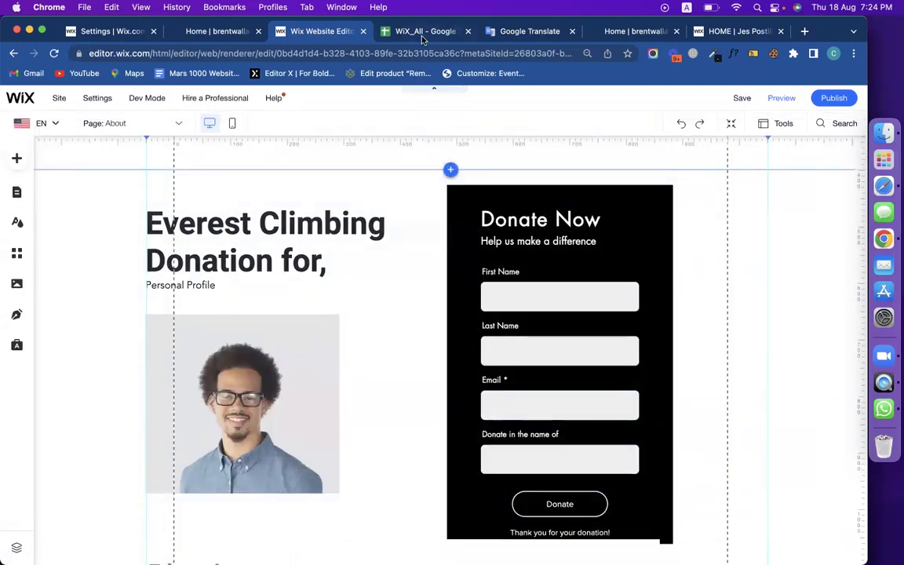
In the WiX_All course sheet, browse column E and settle on the WiX Search topic in E9.
left_click(381, 33)
left_click(533, 318)
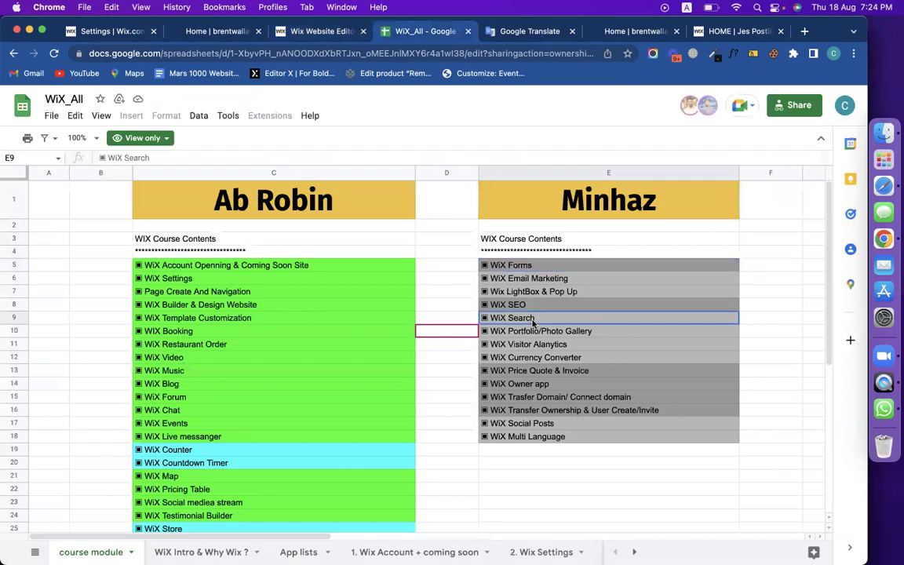
left_click(561, 281)
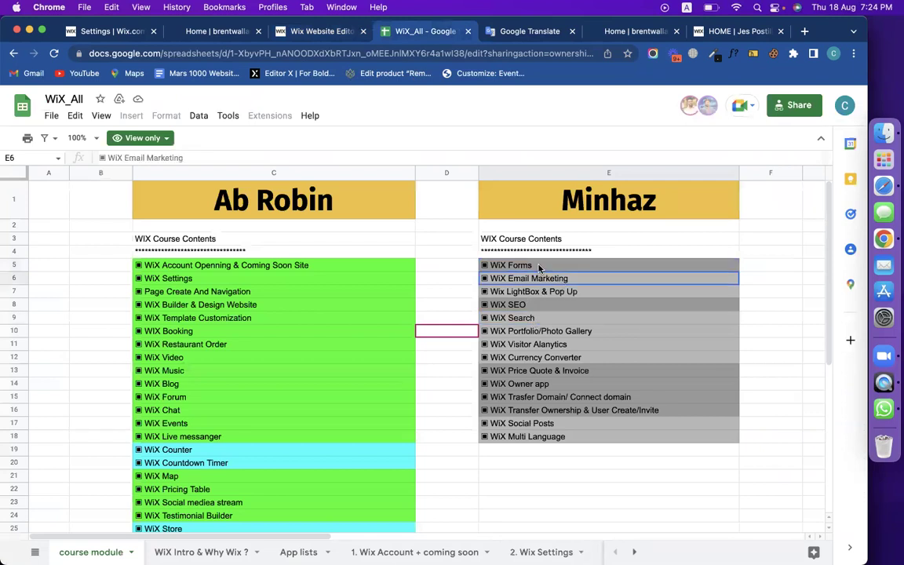
left_click(565, 291)
left_click(525, 306)
left_click(539, 320)
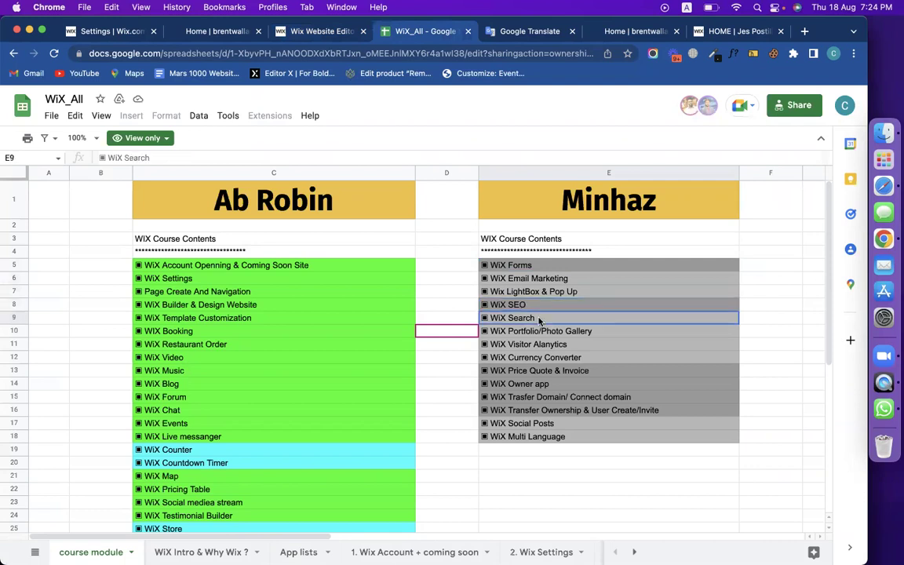
left_click(534, 436)
left_click(540, 409)
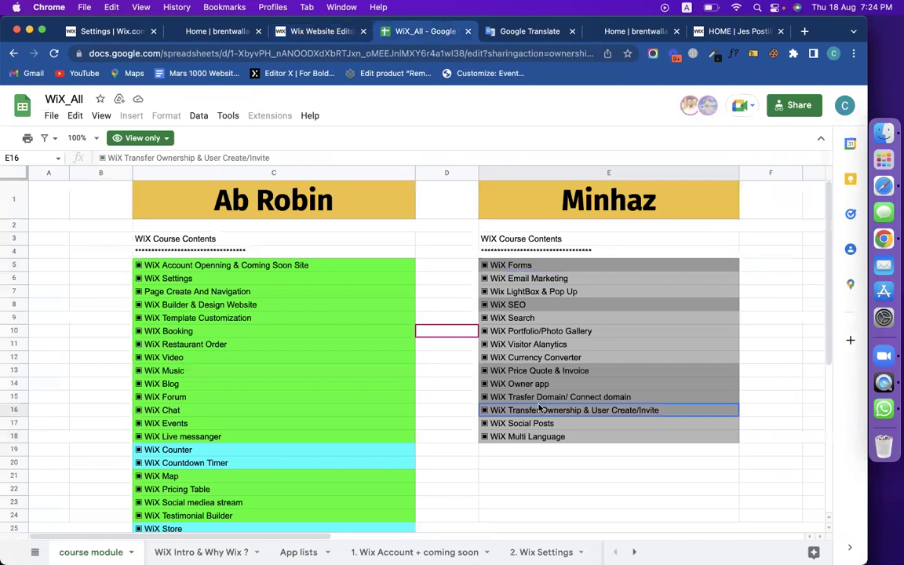
left_click(524, 321)
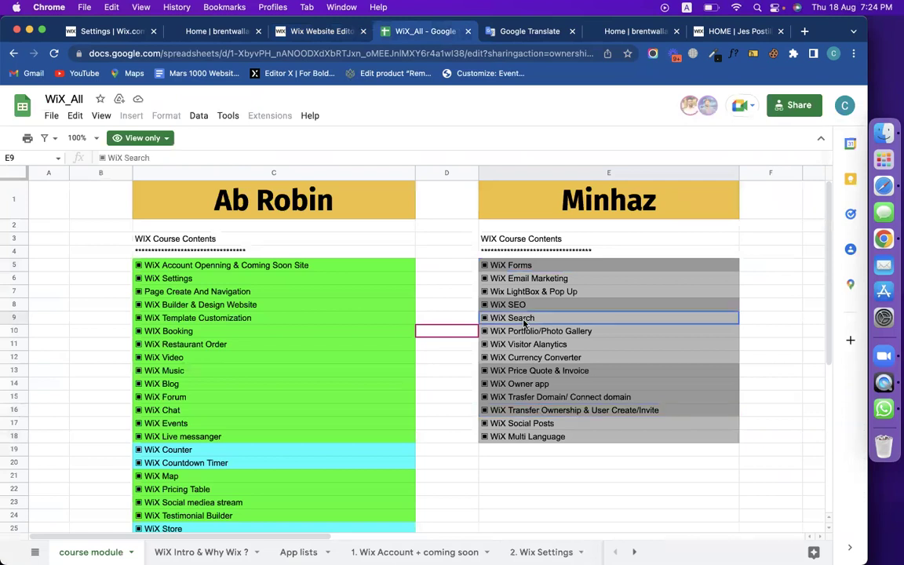
Close the published site tab, return to the Wix editor and open Add Apps.
left_click(628, 31)
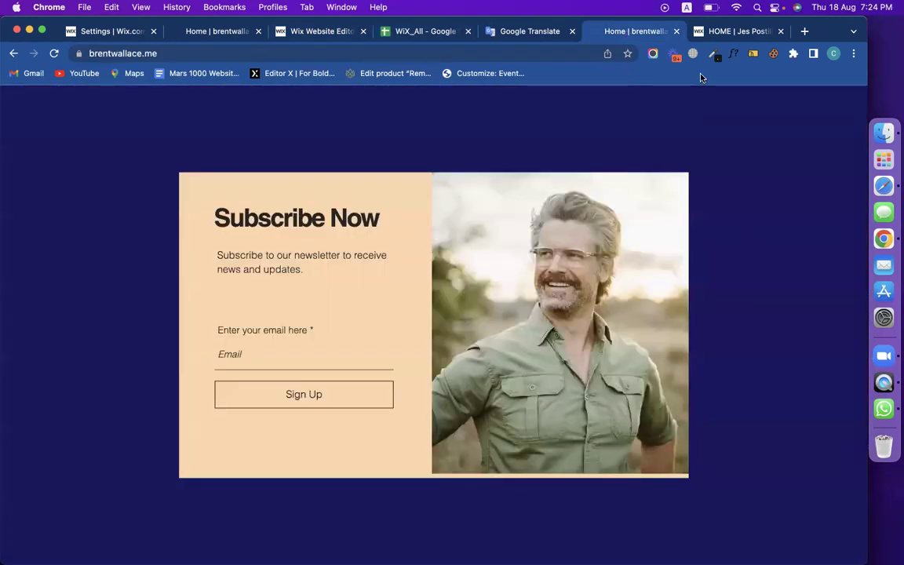
left_click(676, 32)
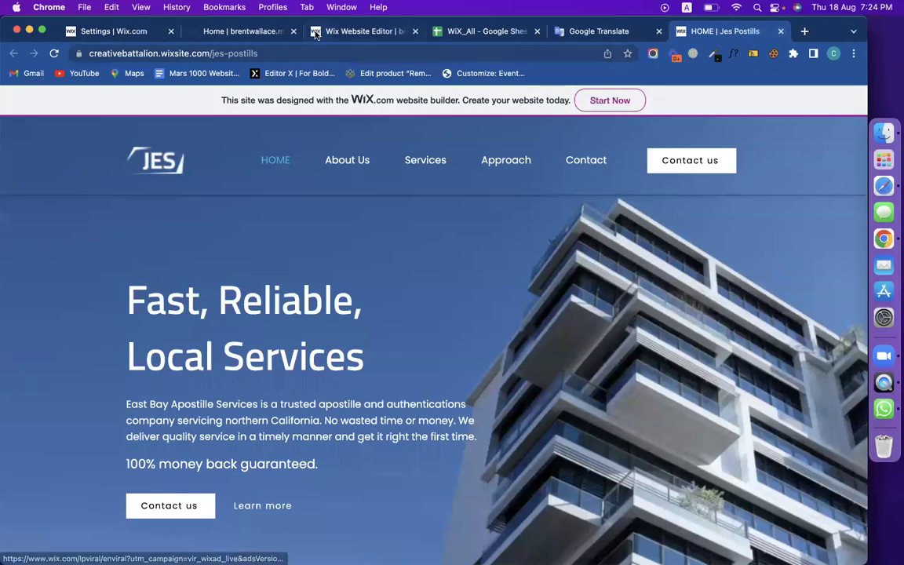
left_click(354, 30)
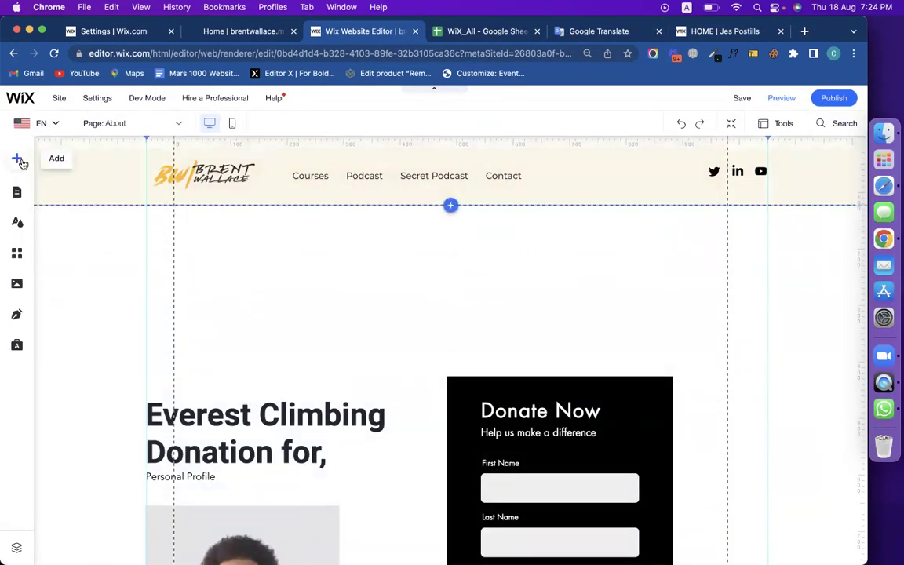
left_click(17, 252)
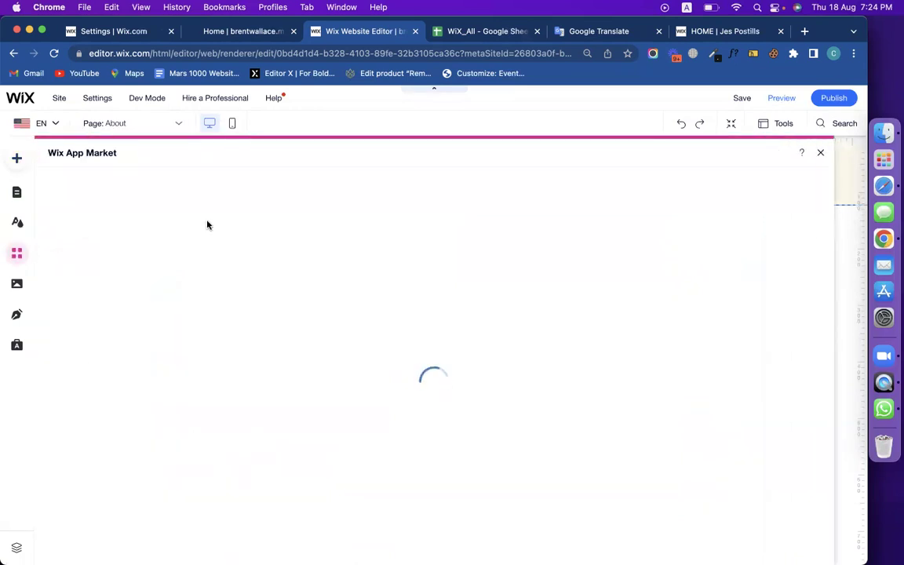
Search the App Market for 'wix search' and add Wix Site Search to the site.
left_click(137, 186)
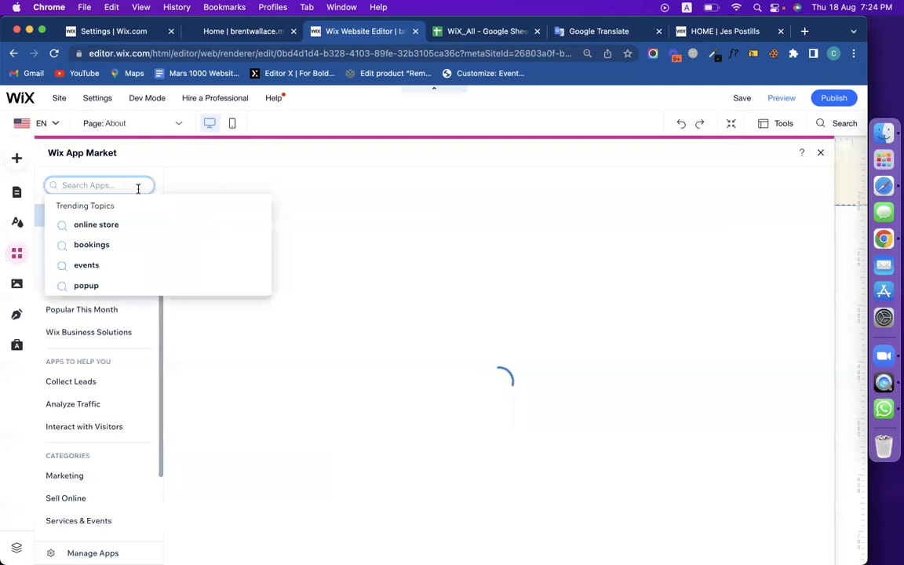
type("wix search")
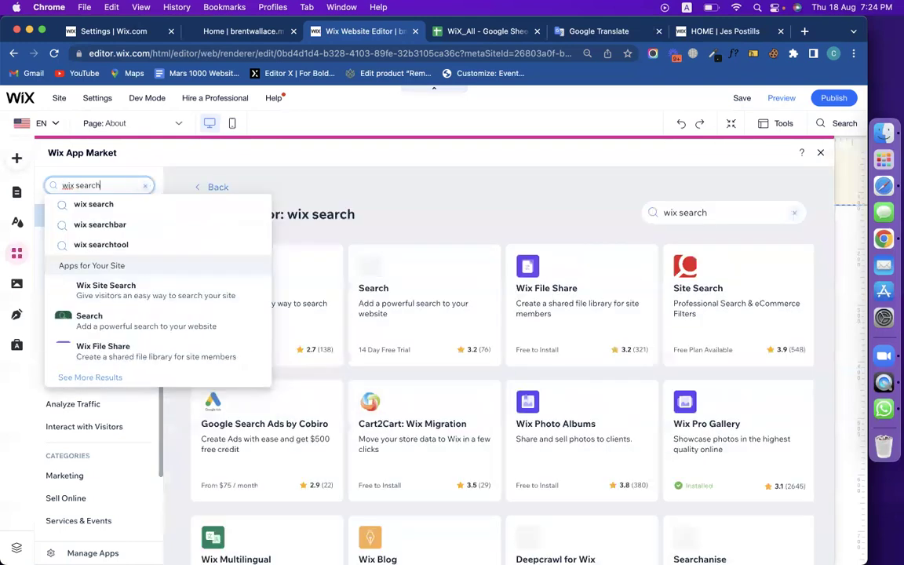
left_click(166, 287)
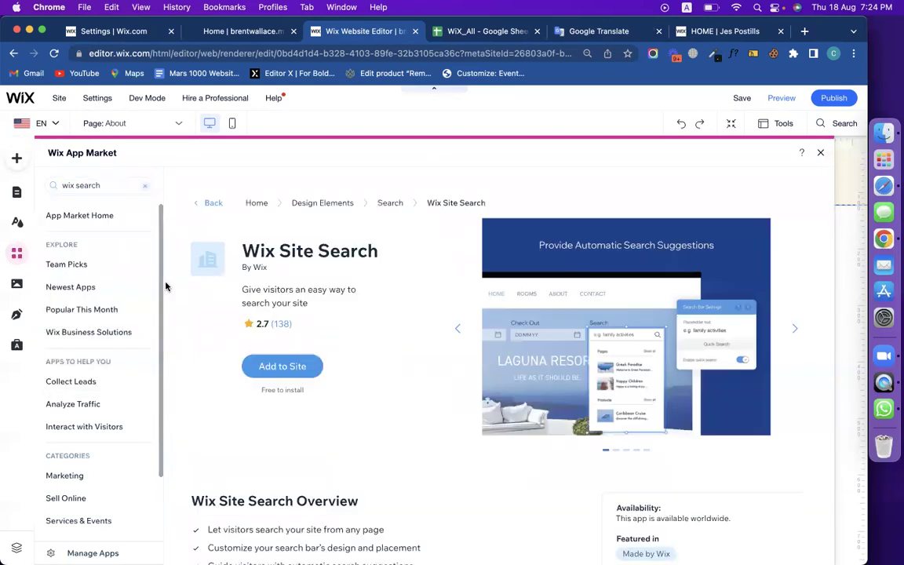
left_click(271, 369)
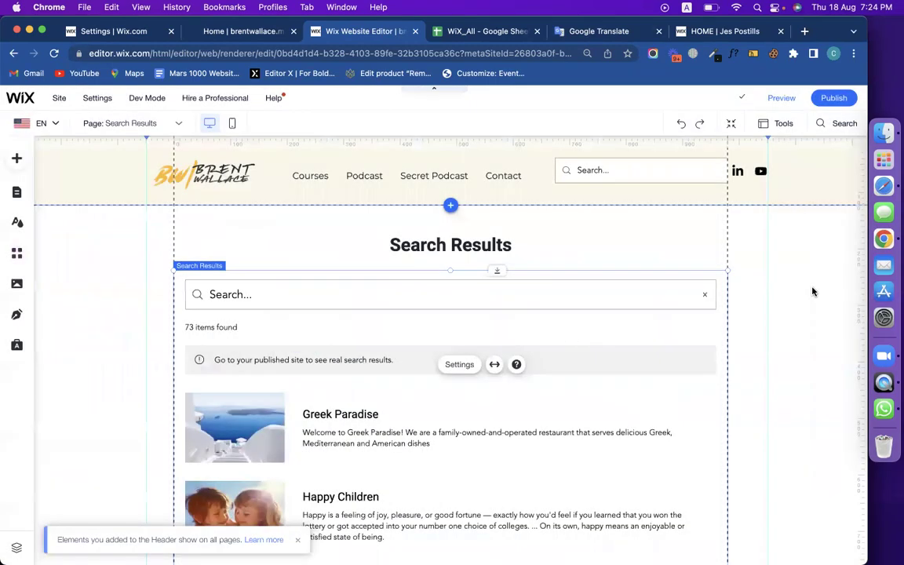
Nudge the new header search bar slightly, then review the Search Results page's 73 items.
left_click(585, 171)
left_click_drag(575, 170, 572, 180)
left_click(773, 252)
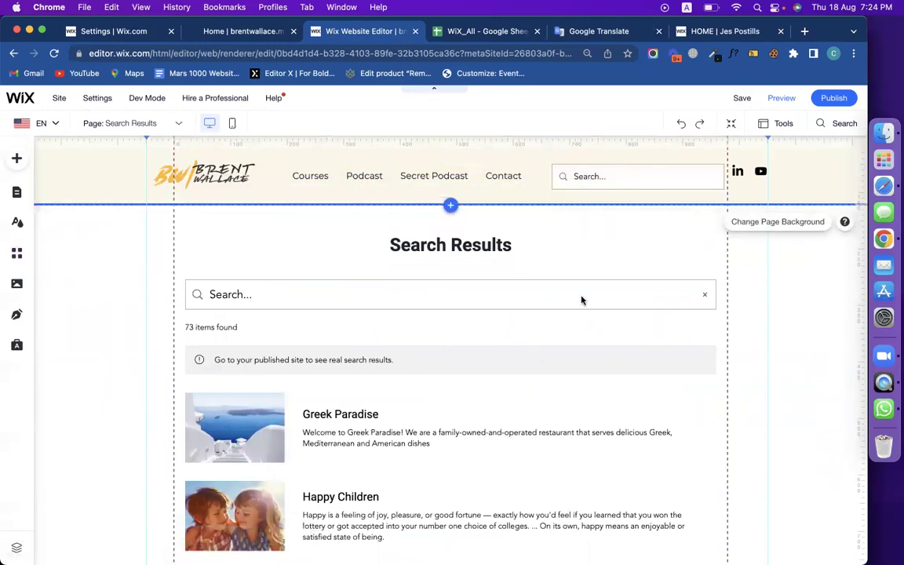
scroll(421, 307, "down", 5)
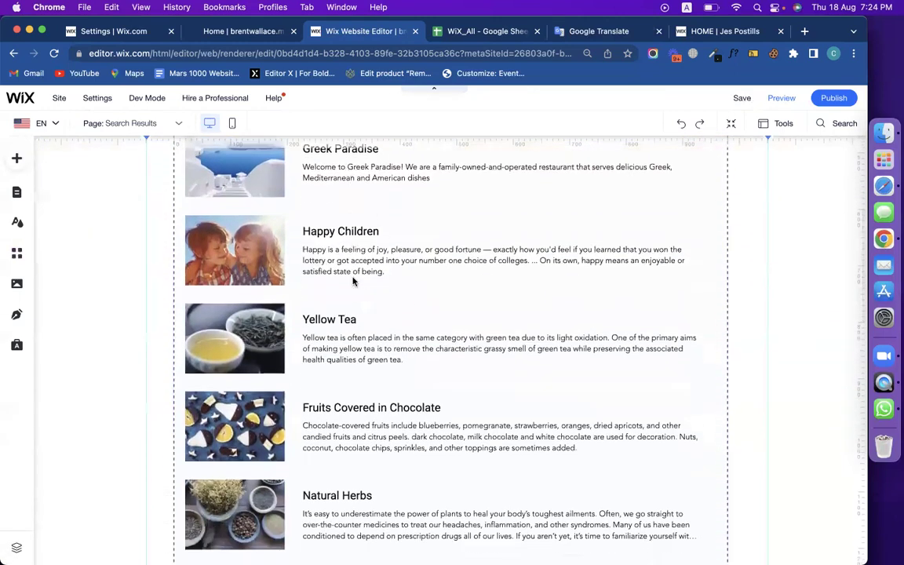
scroll(354, 341, "down", 5)
scroll(354, 341, "up", 10)
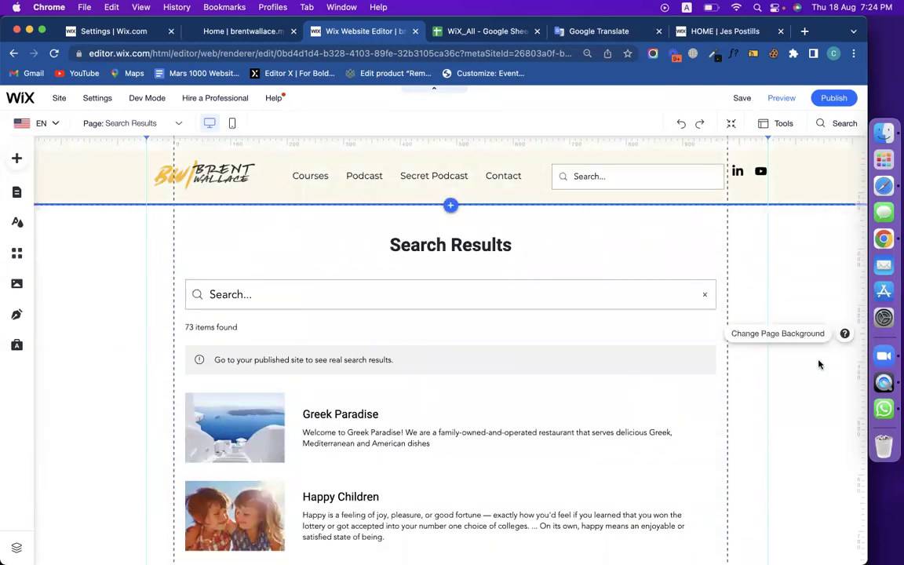
Delete the search bar from the header.
left_click(621, 180)
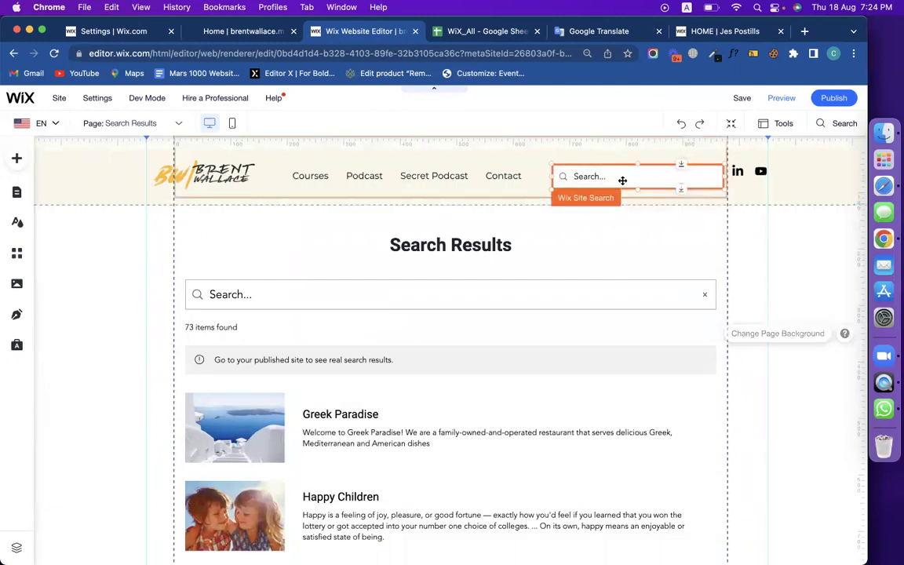
key("Delete")
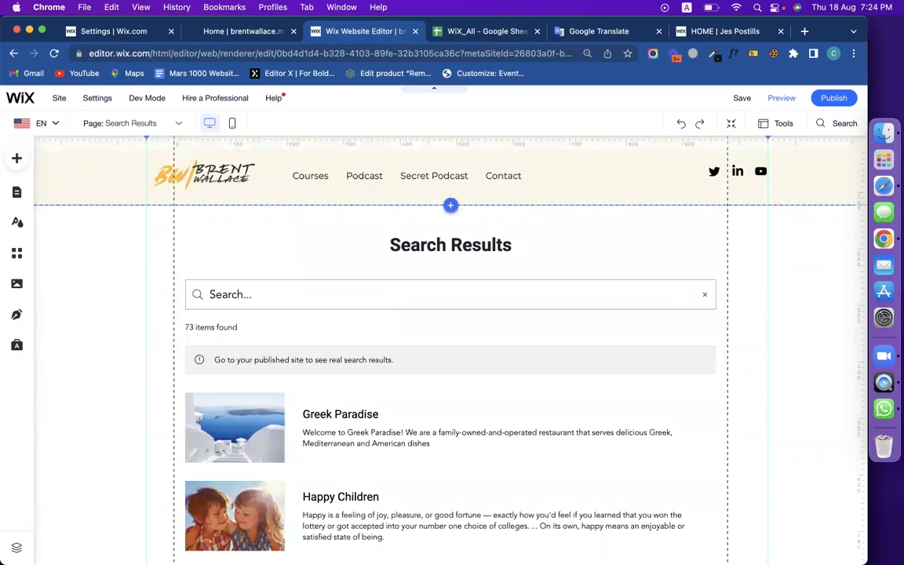
left_click(834, 55)
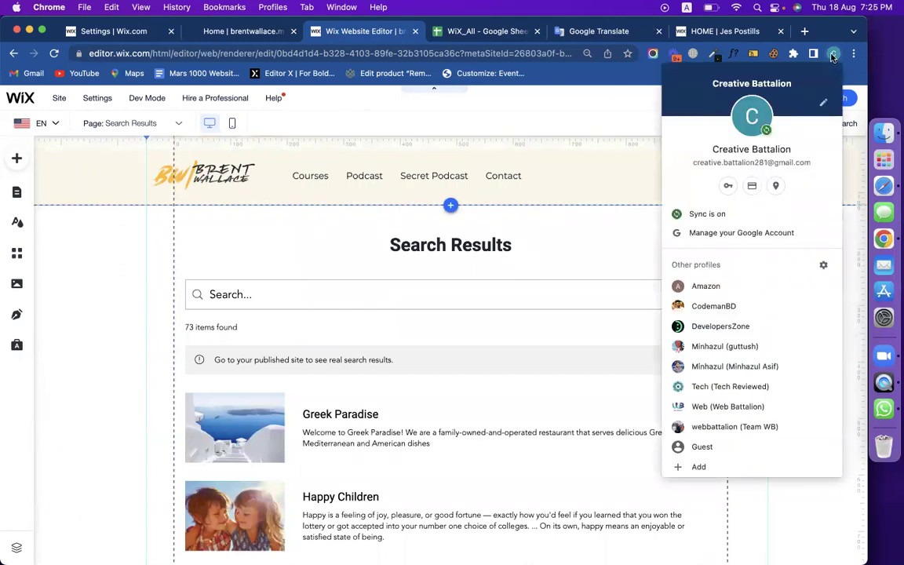
Switch to the other browser profile and load classroom.google.com in the My Sites tab.
left_click(644, 325)
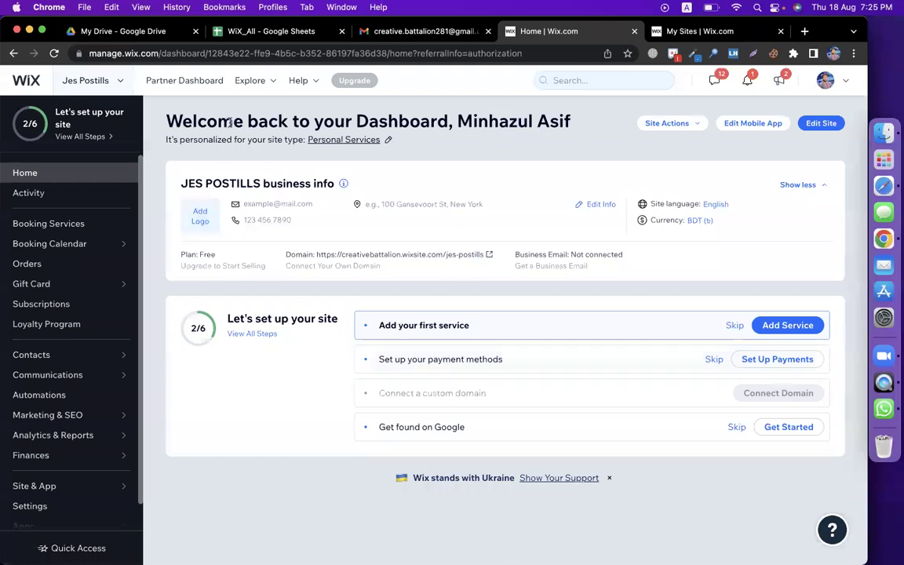
left_click(701, 32)
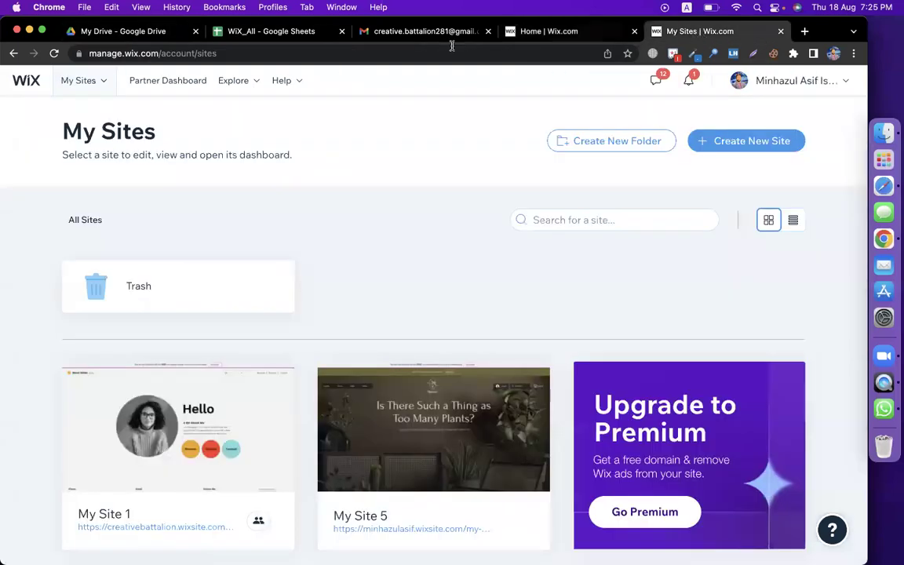
left_click(424, 53)
type("cl")
key("Return")
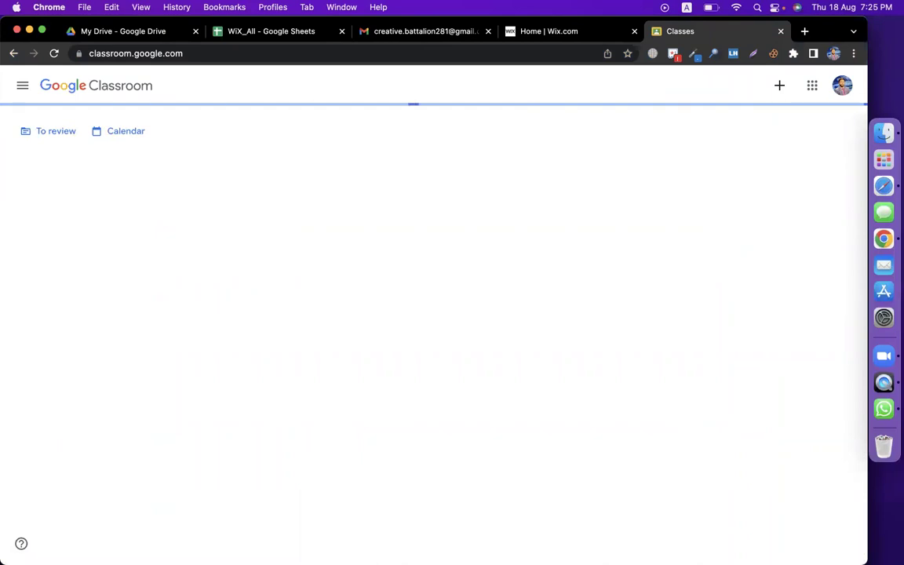
Pick CMBD-127(Offline-06) from the class list and show its Classwork page.
left_click(20, 89)
scroll(91, 299, "down", 6)
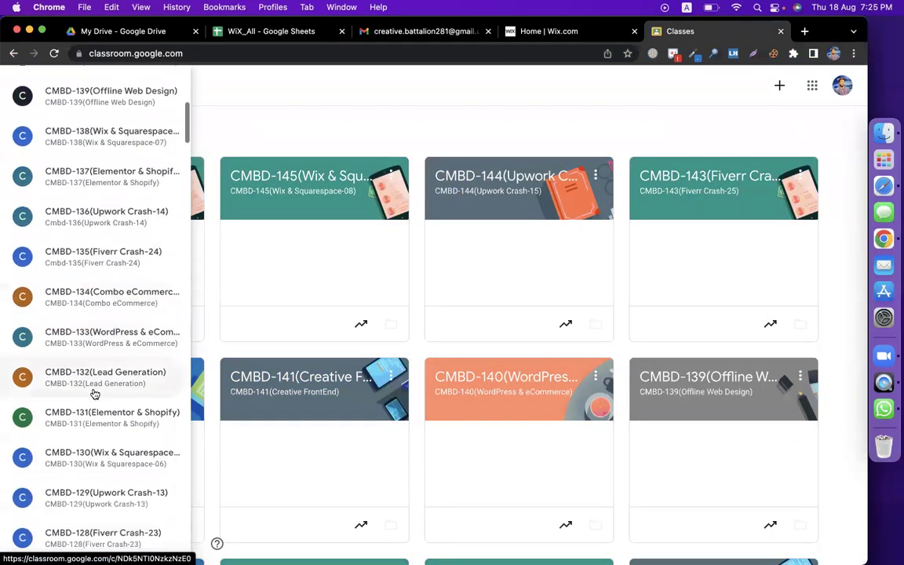
scroll(94, 394, "down", 4)
left_click(94, 430)
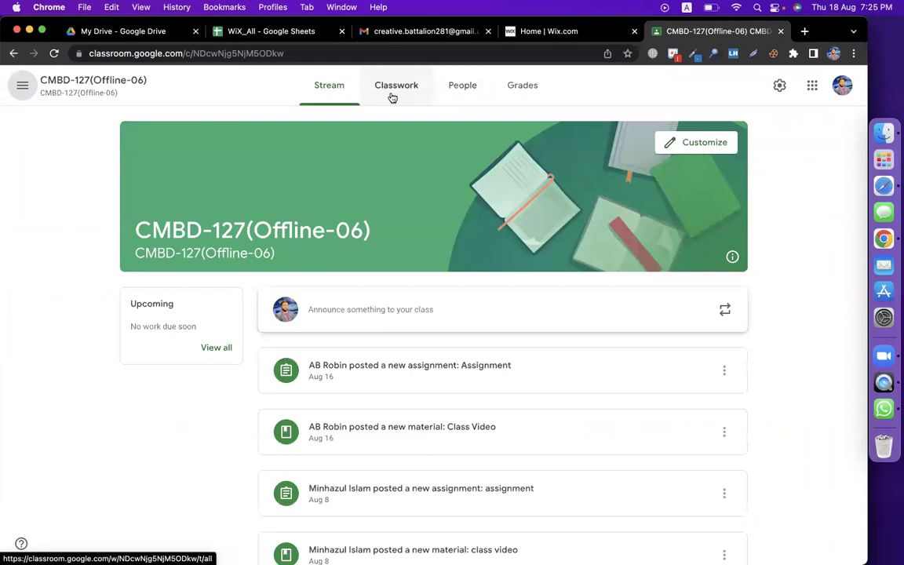
left_click(393, 86)
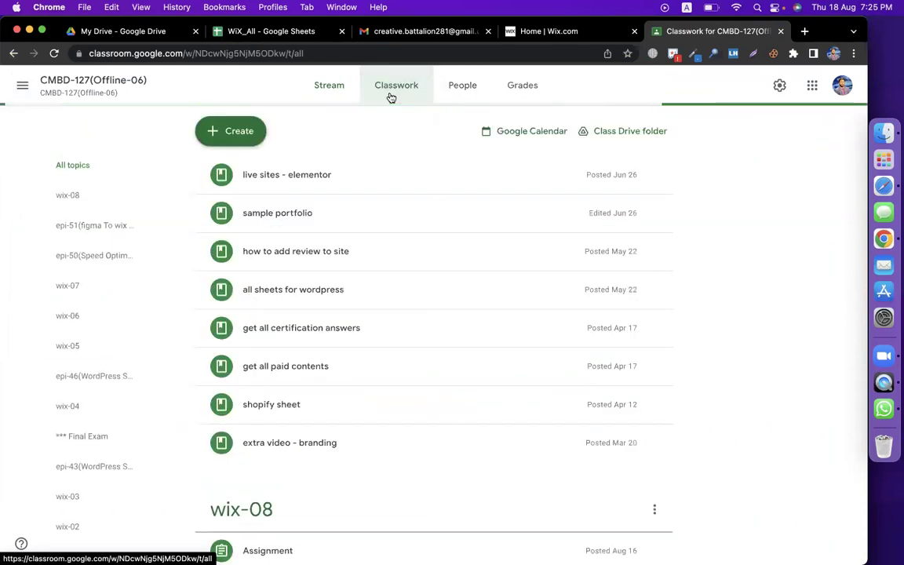
scroll(804, 390, "down", 1)
scroll(804, 390, "down", 2)
scroll(805, 389, "up", 3)
Create a new Classwork topic named wix-09.
left_click(248, 138)
left_click(256, 329)
left_click(401, 309)
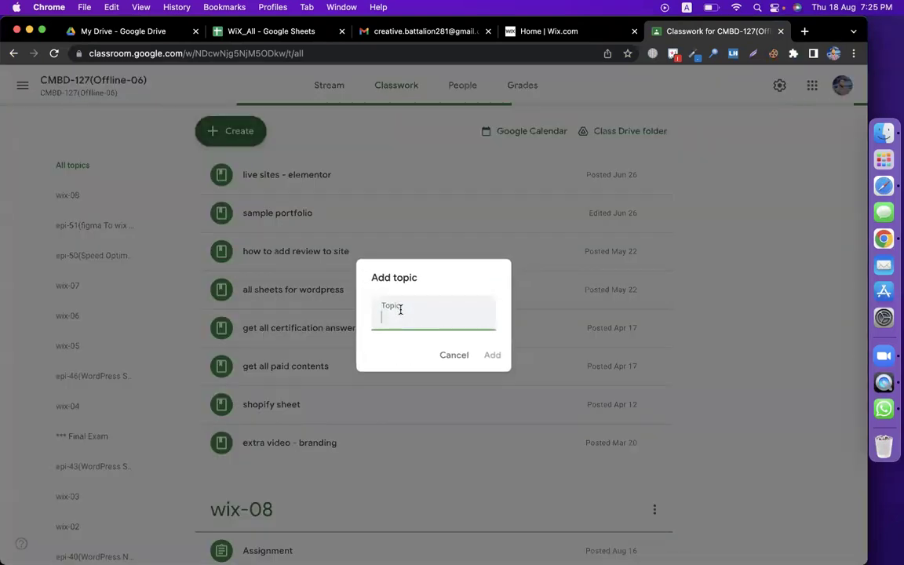
type("wix-09")
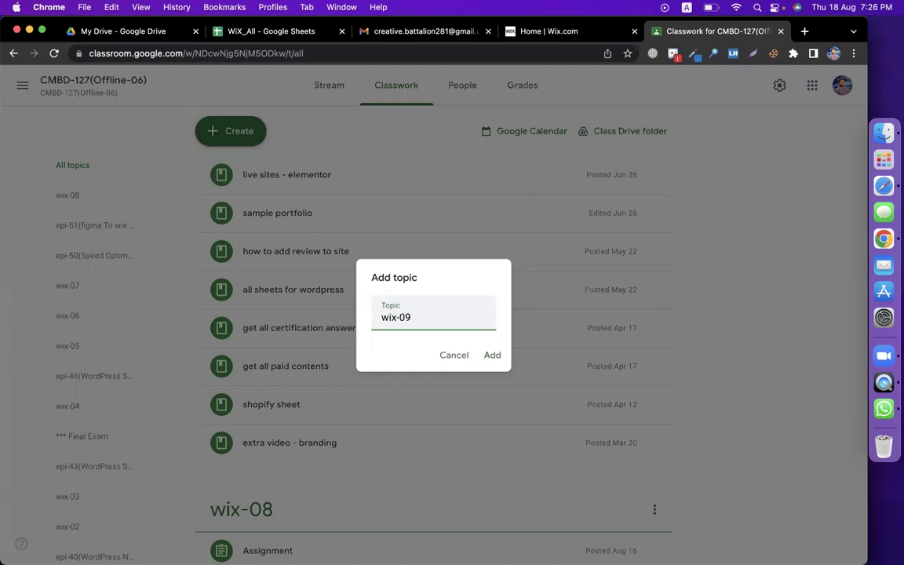
key("Return")
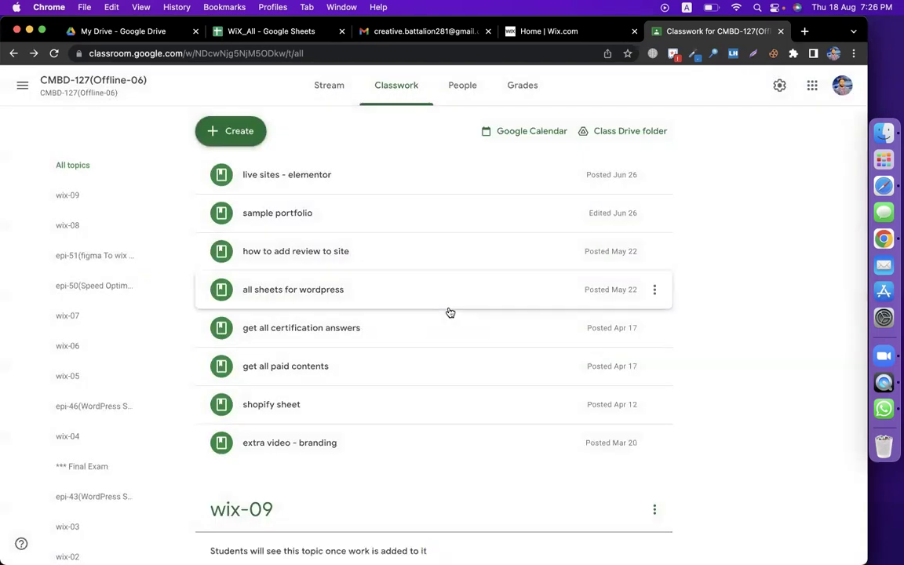
scroll(449, 311, "down", 4)
scroll(353, 235, "up", 4)
Open the Create menu and dismiss it without choosing anything.
left_click(237, 134)
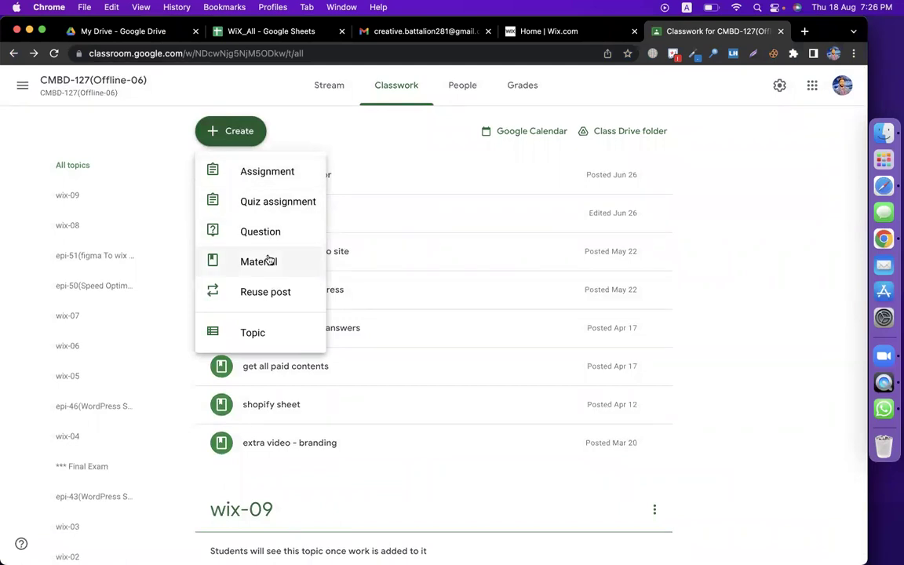
scroll(702, 420, "down", 3)
left_click(662, 399)
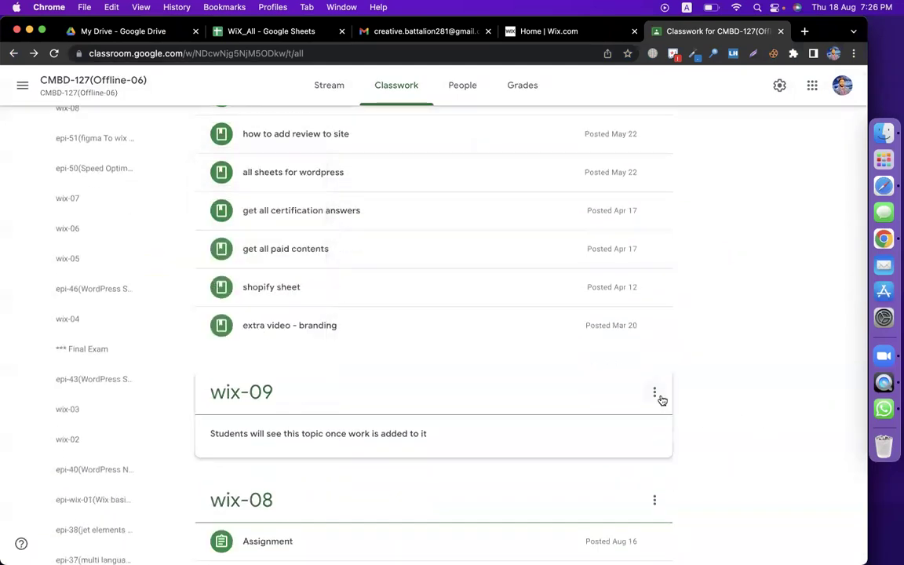
Rename wix-09 by appending '(Multilanguage + Search + Forms + Pop up + email Marketing)'.
left_click(655, 393)
left_click(620, 418)
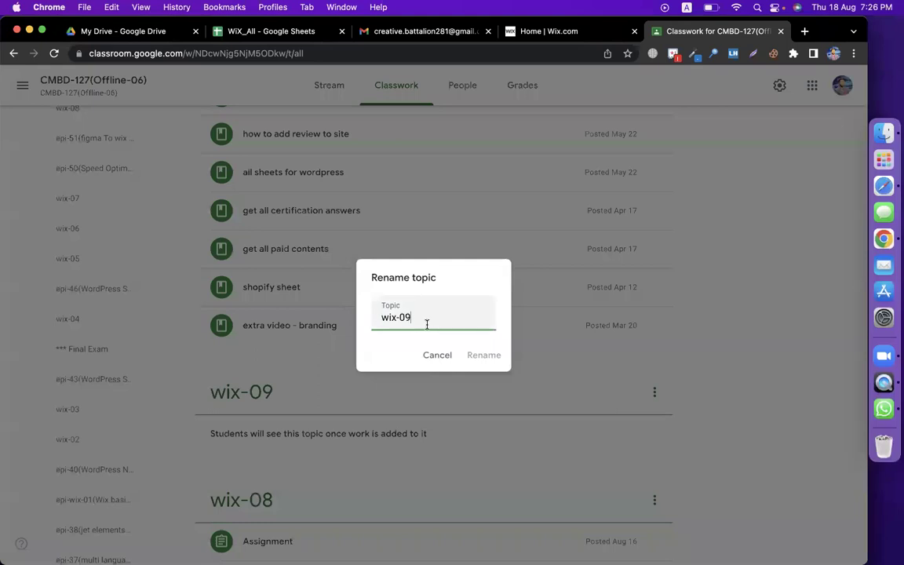
type("(Multilanguage +")
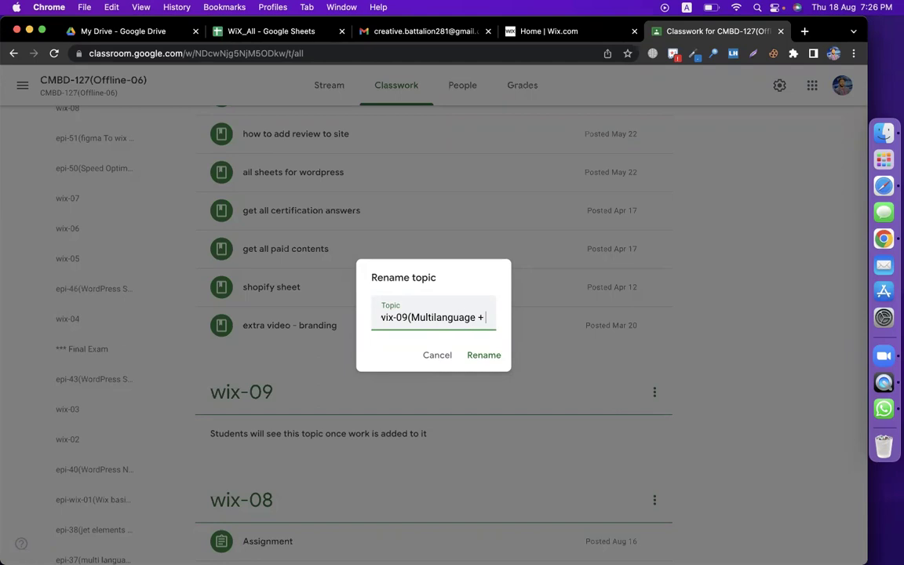
type("Search +")
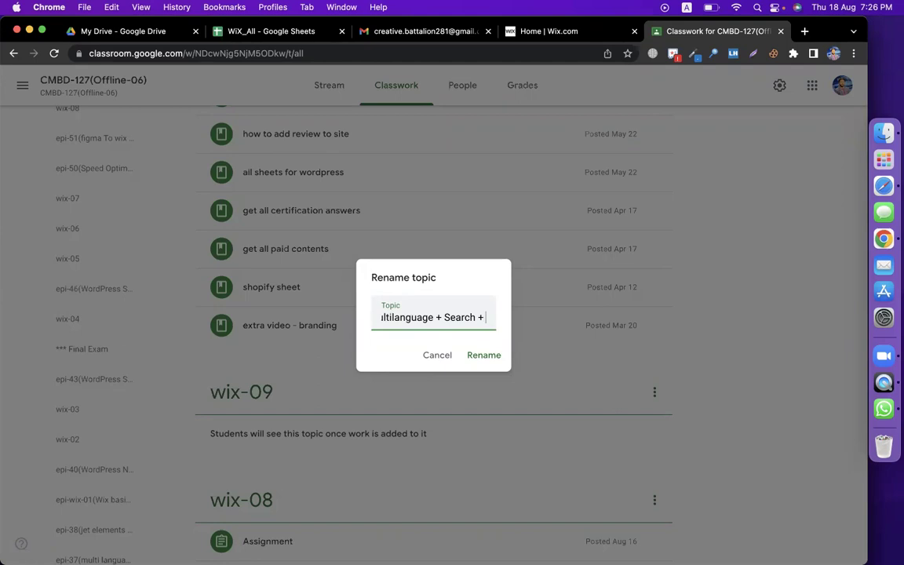
type("Fo")
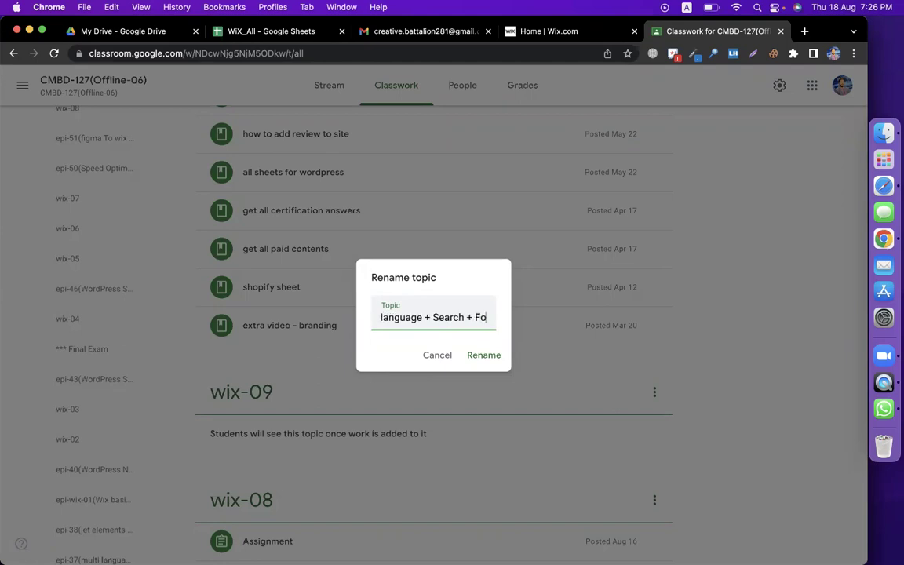
type("rms + ")
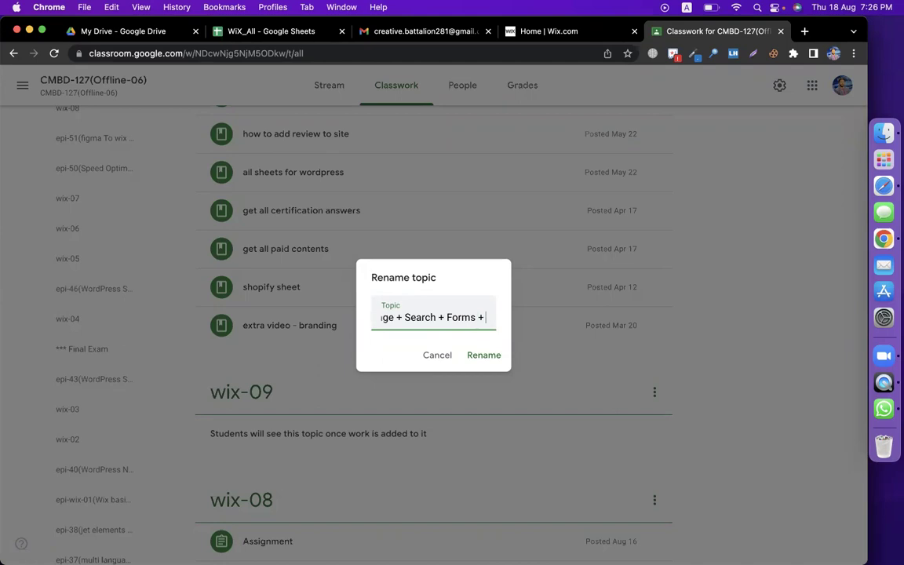
type("Pop up + e")
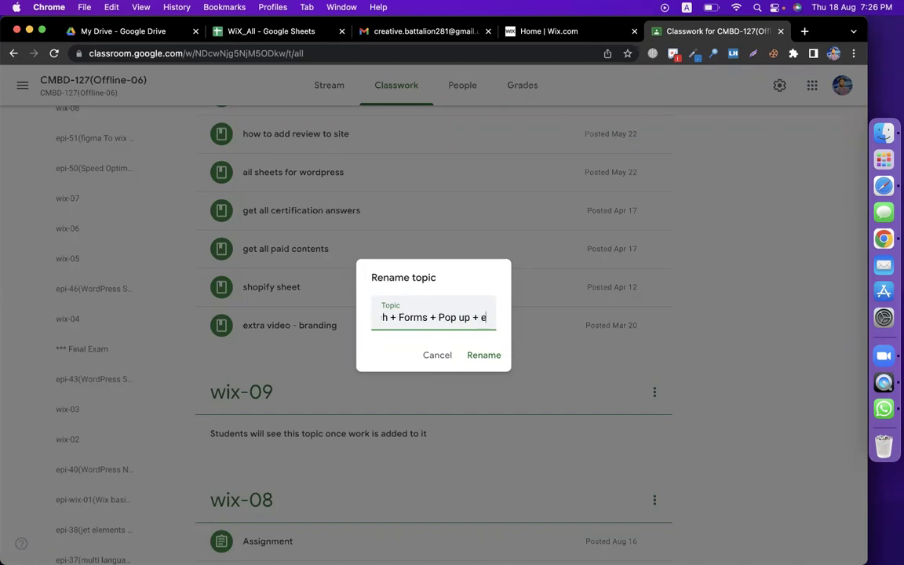
type("mail Marketing")
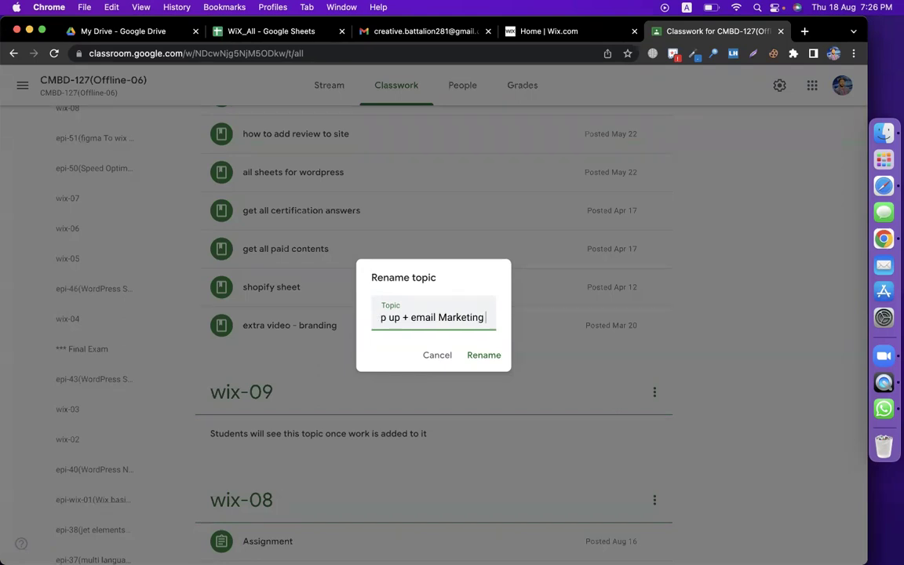
key("BackSpace")
type("_")
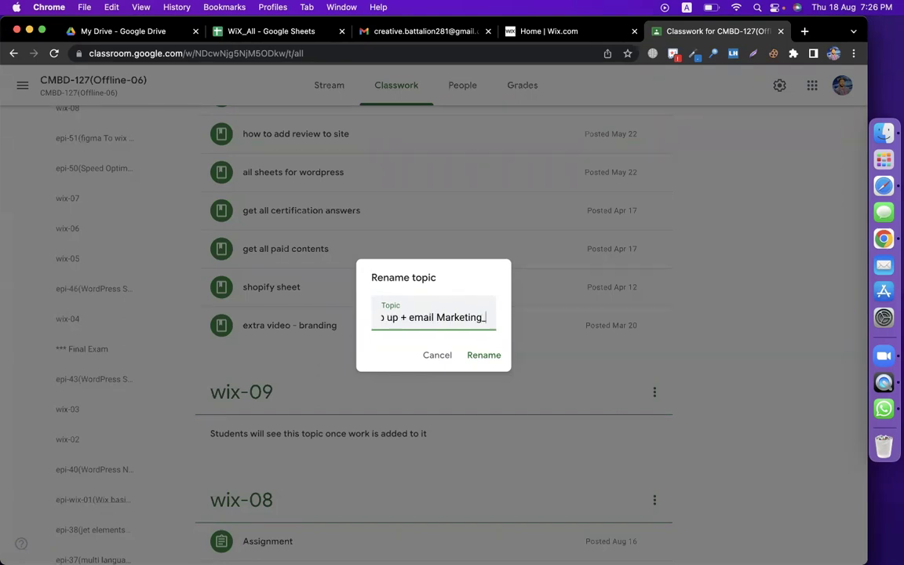
key("BackSpace")
type(")")
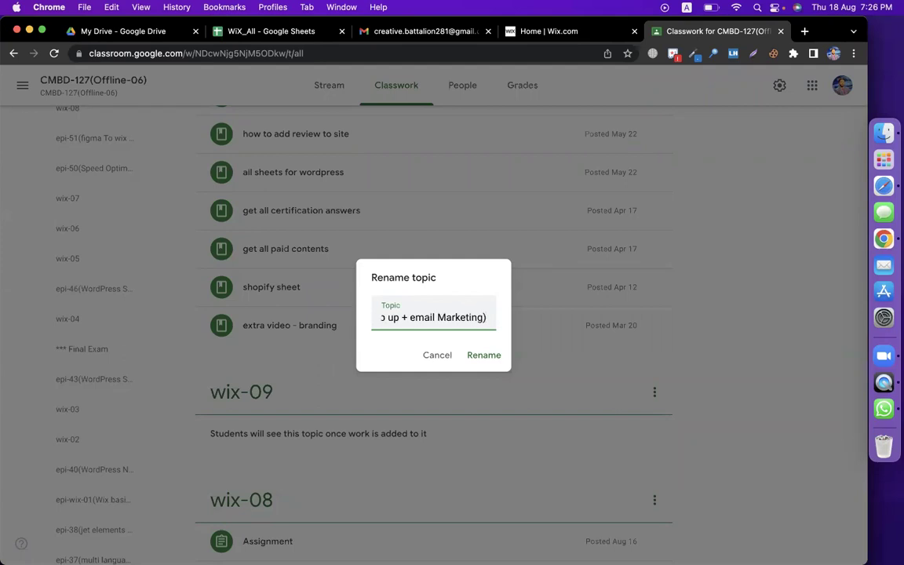
Insert 'domain transfer + Invite people +' before Search and confirm the topic name.
left_click(385, 318)
key("Left")
key("Left")
key("Left")
key("Left")
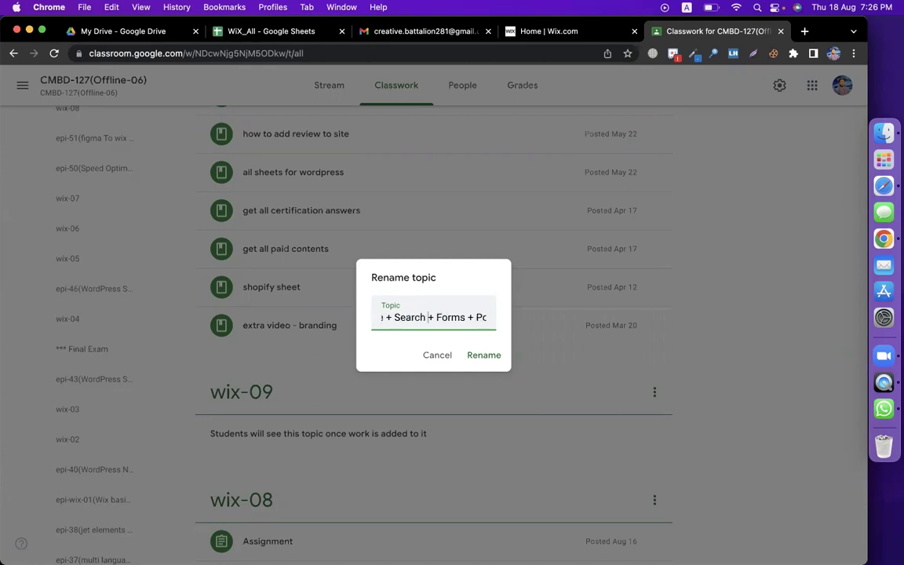
key("Left")
key("Left")
key("Left")
key("Left")
key("Left")
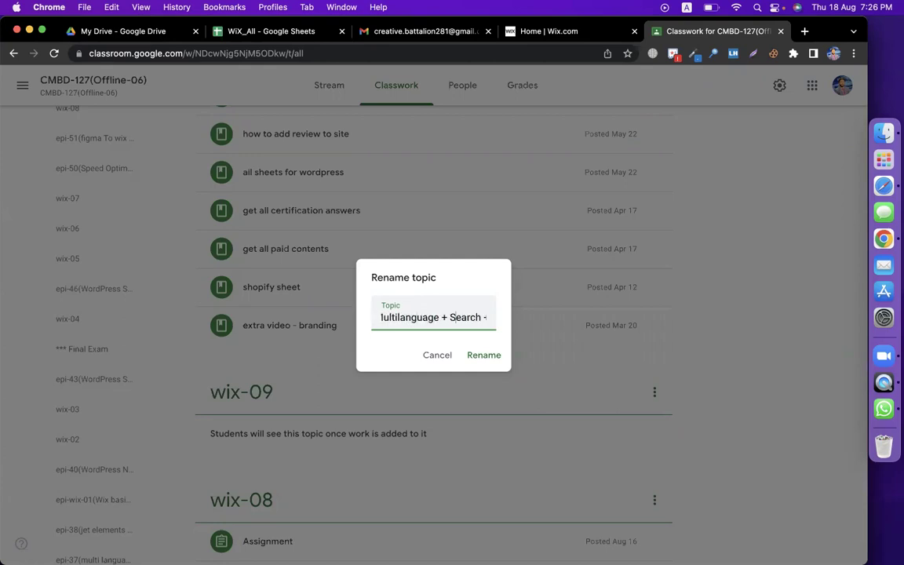
type("domai")
type("n transfer ")
type("+ Invite pe")
type("ople +")
key("super+v")
type("P")
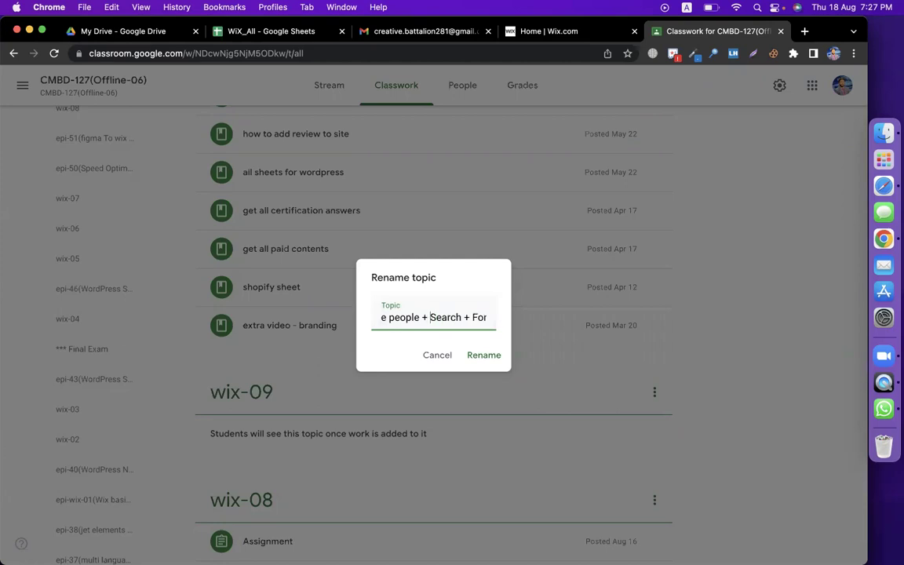
key("BackSpace")
key("Return")
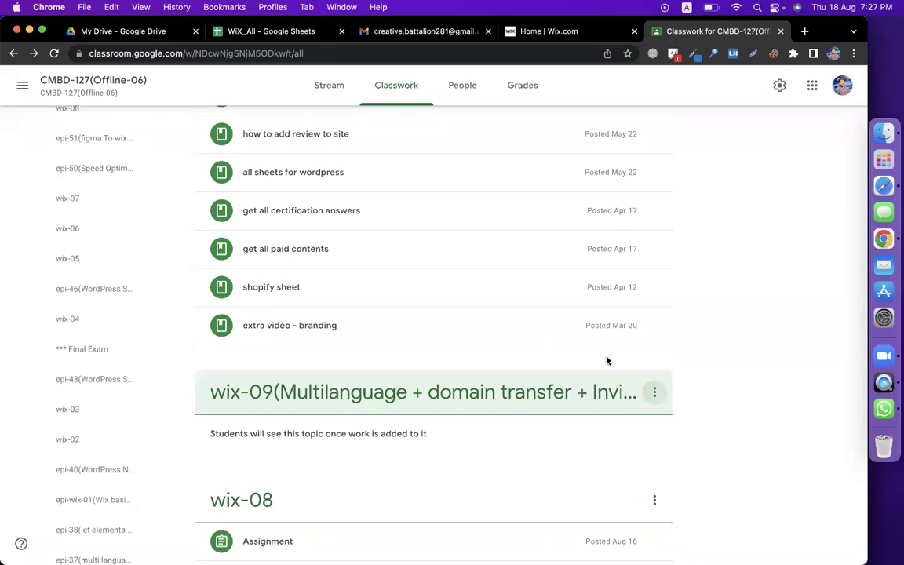
Copy the full wix-09 topic name from the Rename box, then cancel without changes.
left_click(655, 392)
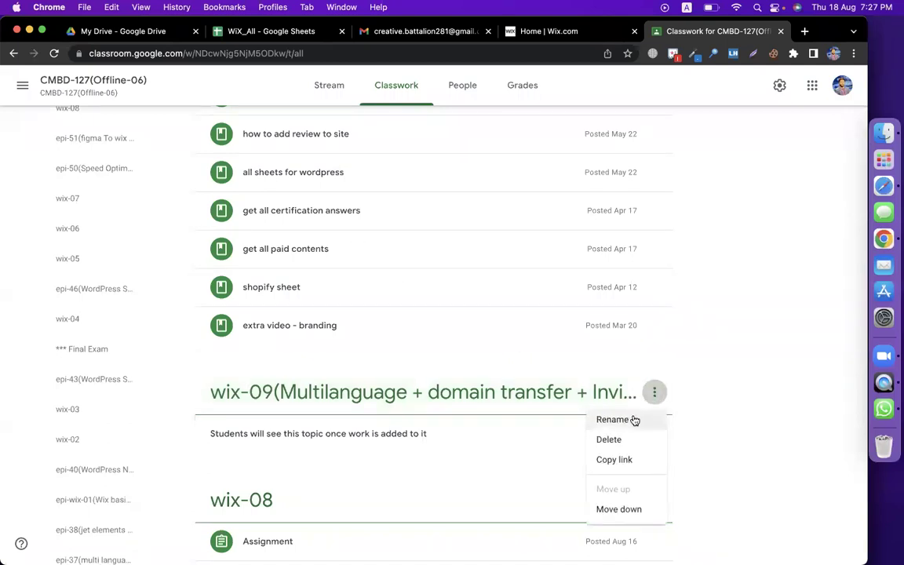
left_click(613, 420)
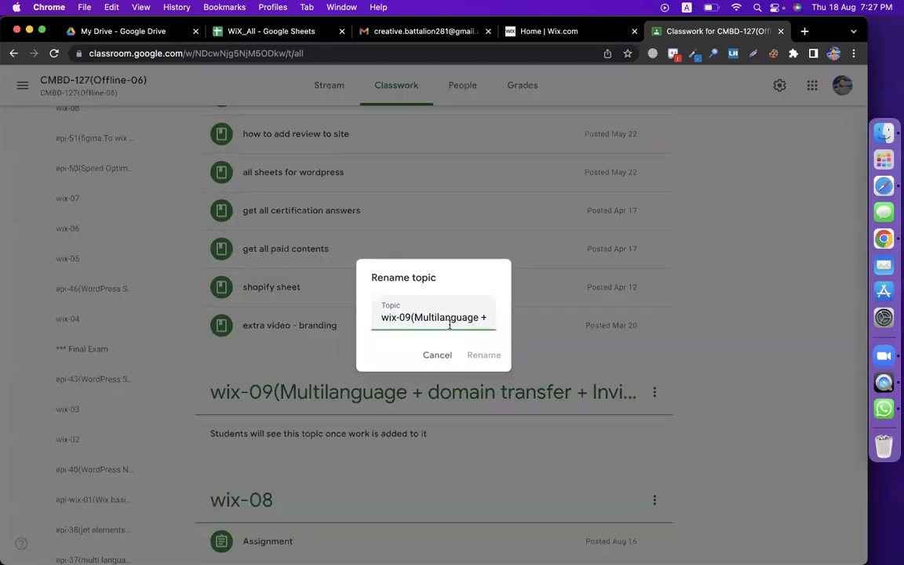
triple_click(449, 324)
left_click(437, 355)
Start an assignment titled 'Assignment' with the lesson list plus '- snap upload' as instructions.
scroll(254, 139, "up", 2)
left_click(243, 141)
left_click(250, 179)
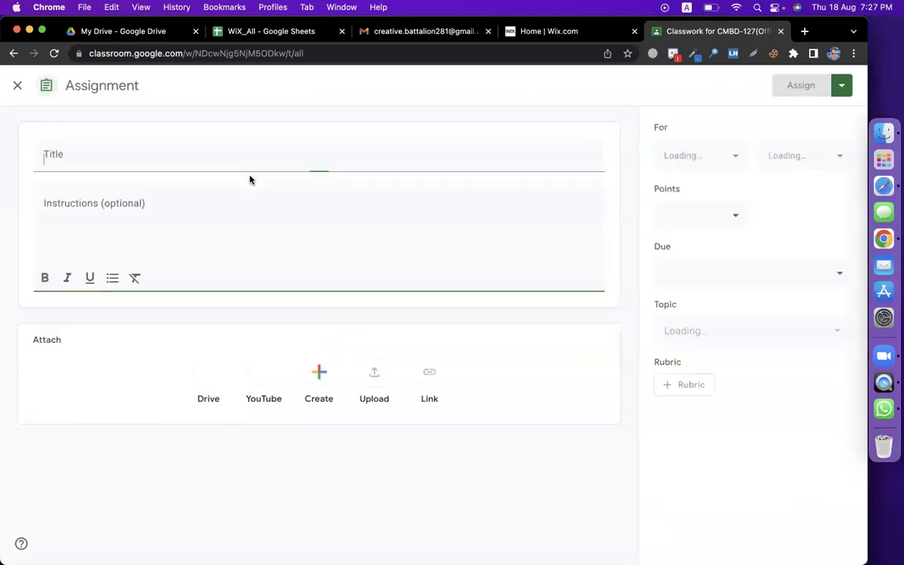
type("Assignment")
left_click(232, 204)
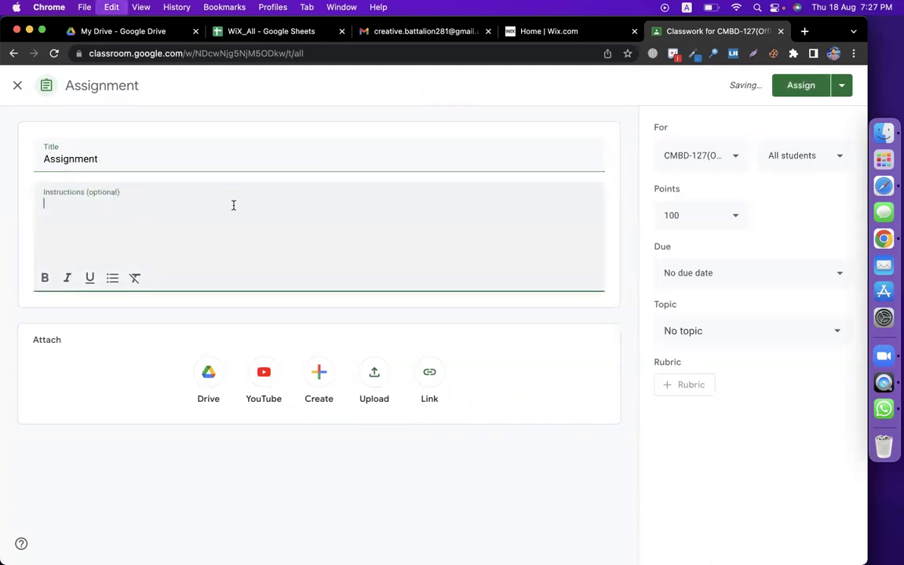
type("wix-09(Multilanguage + domain transfer + Invite people + Search + Forms + Pop up + email Marketing)")
left_click_drag(72, 203, 43, 204)
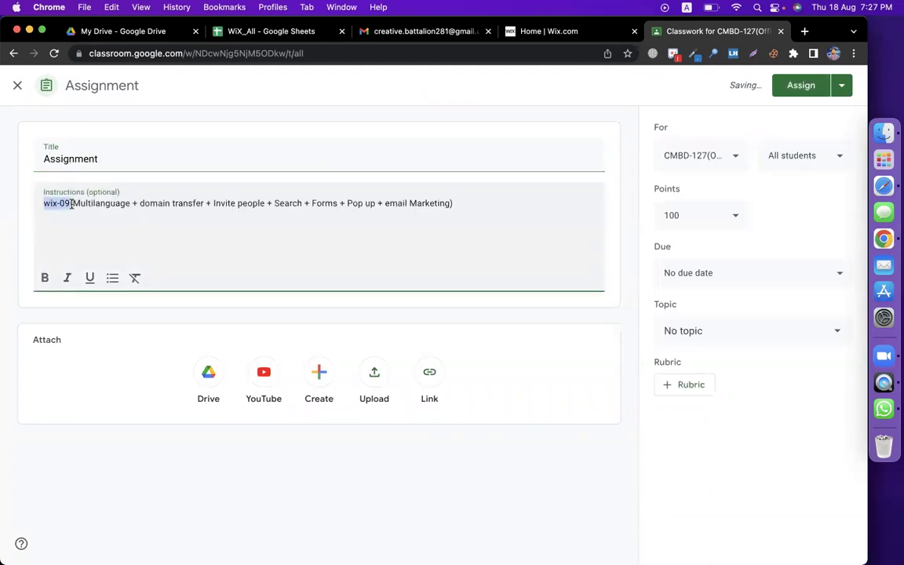
key("BackSpace")
left_click(476, 206)
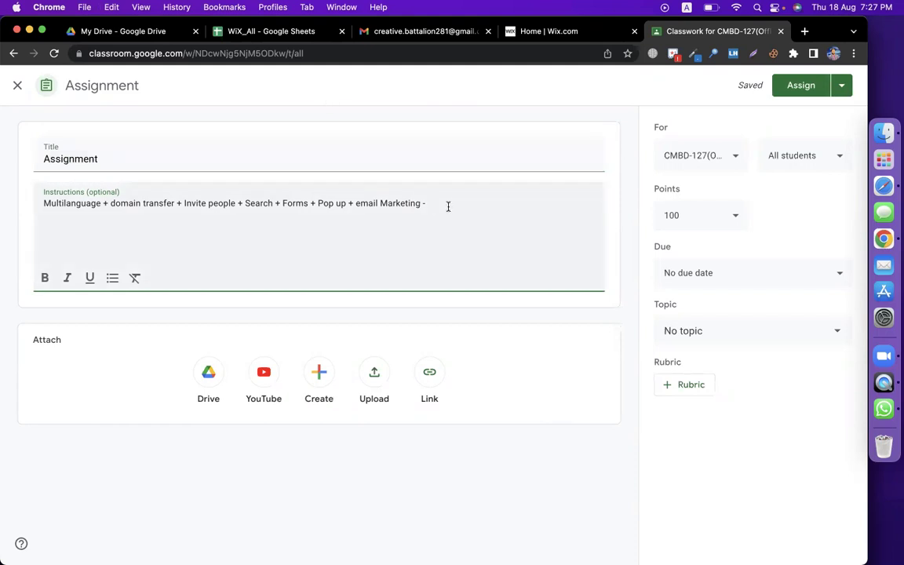
type("upload")
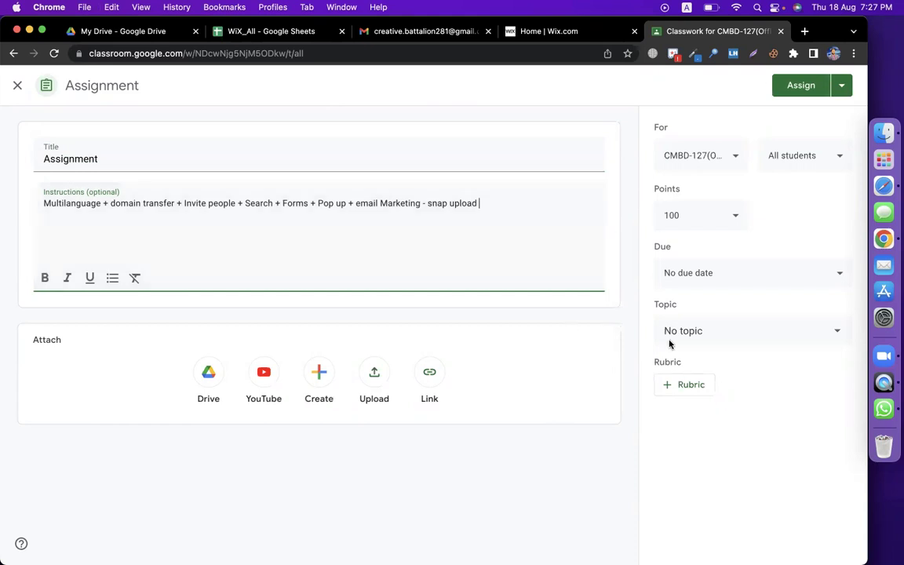
left_click(756, 320)
File it under topic wix-09, add the CMBD-119 class, and assign to both classes.
left_click(754, 333)
scroll(753, 490, "down", 15)
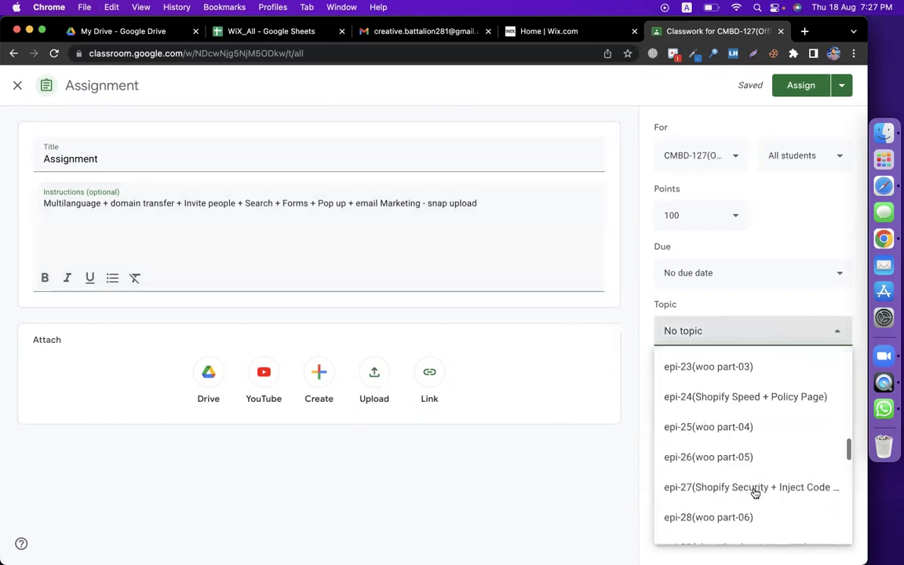
left_click(766, 523)
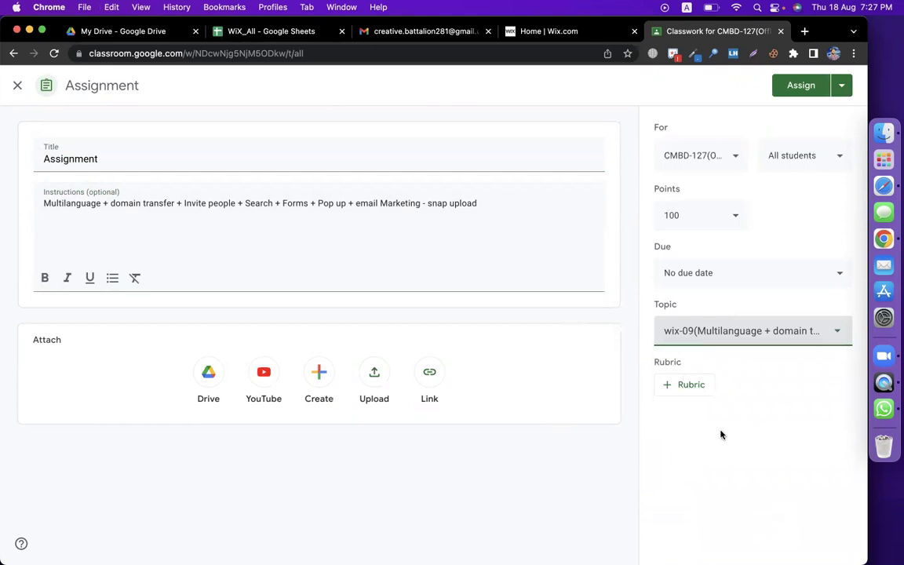
left_click(703, 159)
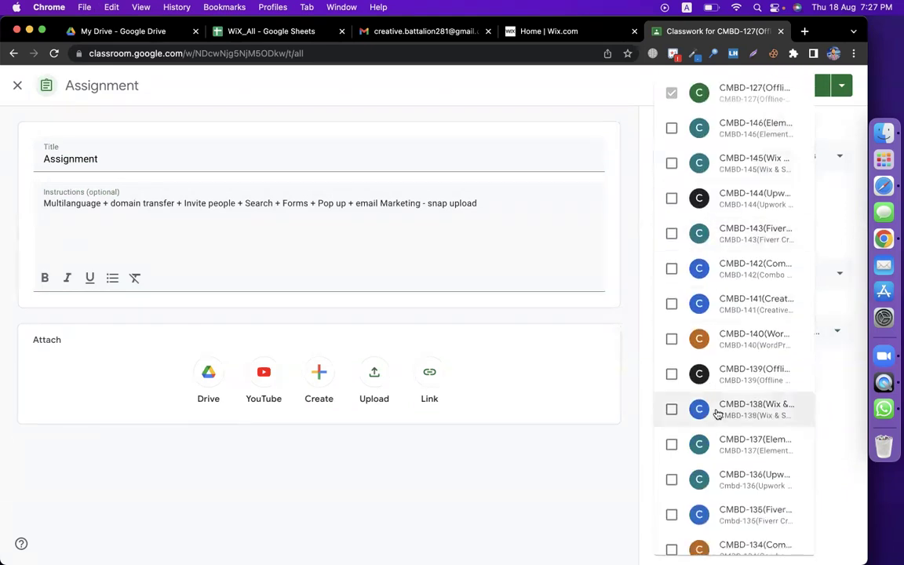
scroll(717, 414, "down", 5)
scroll(742, 485, "down", 2)
scroll(743, 471, "down", 1)
left_click(738, 459)
left_click(604, 489)
left_click(797, 86)
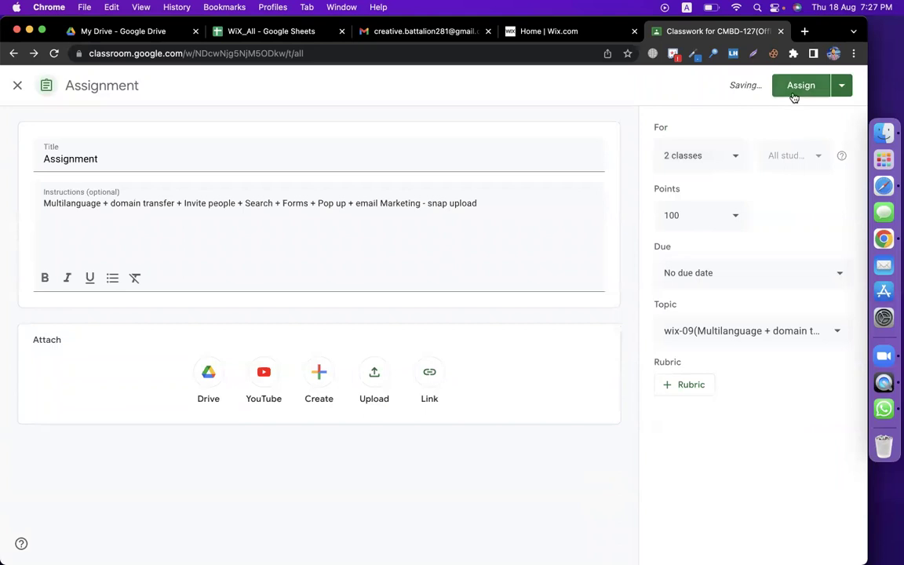